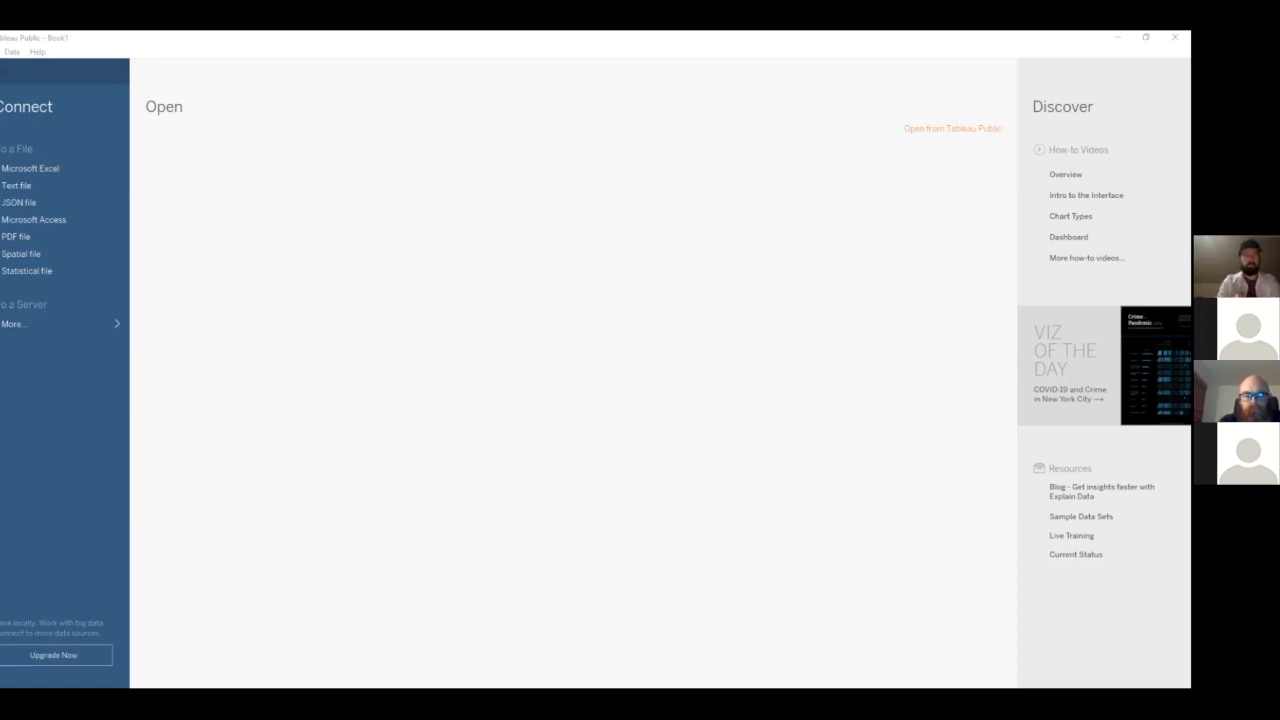
Connect to the Excel file data_prep_-_flights.xlsx and add its Resolved Incidents sheet to the data source canvas
{"action": "left_click", "coordinate": [68, 170]}
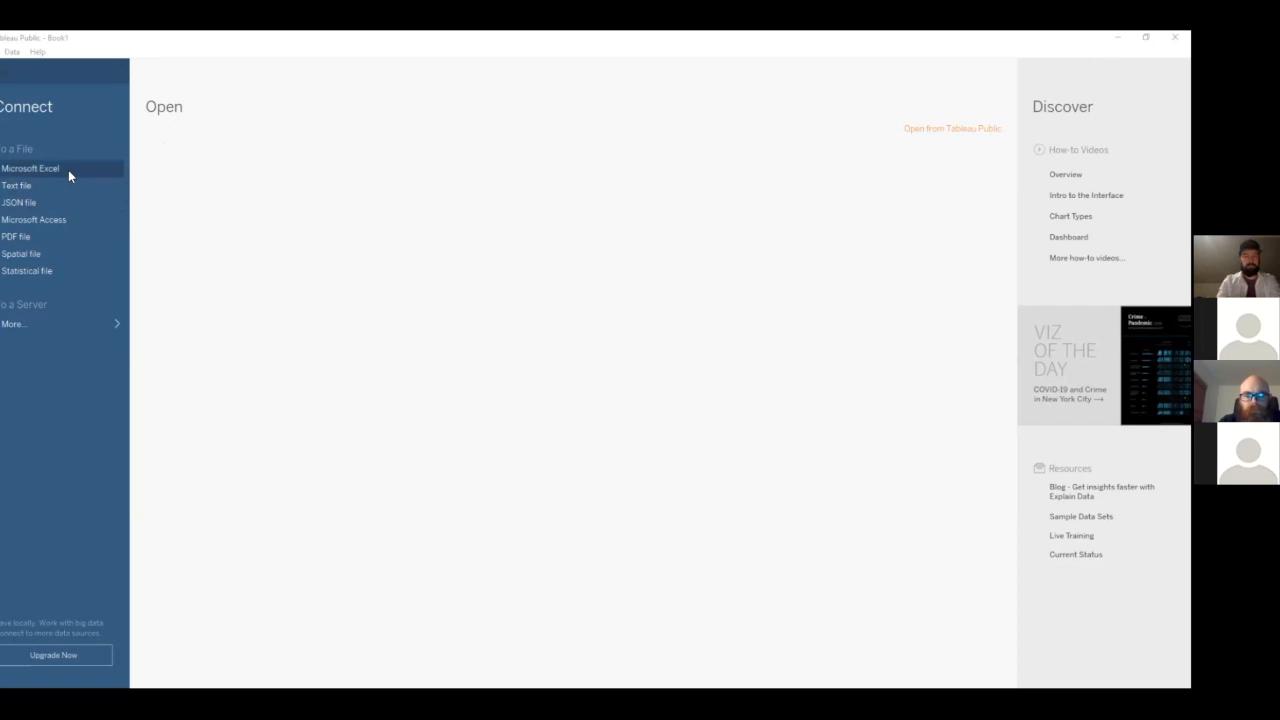
{"action": "left_click", "coordinate": [113, 170]}
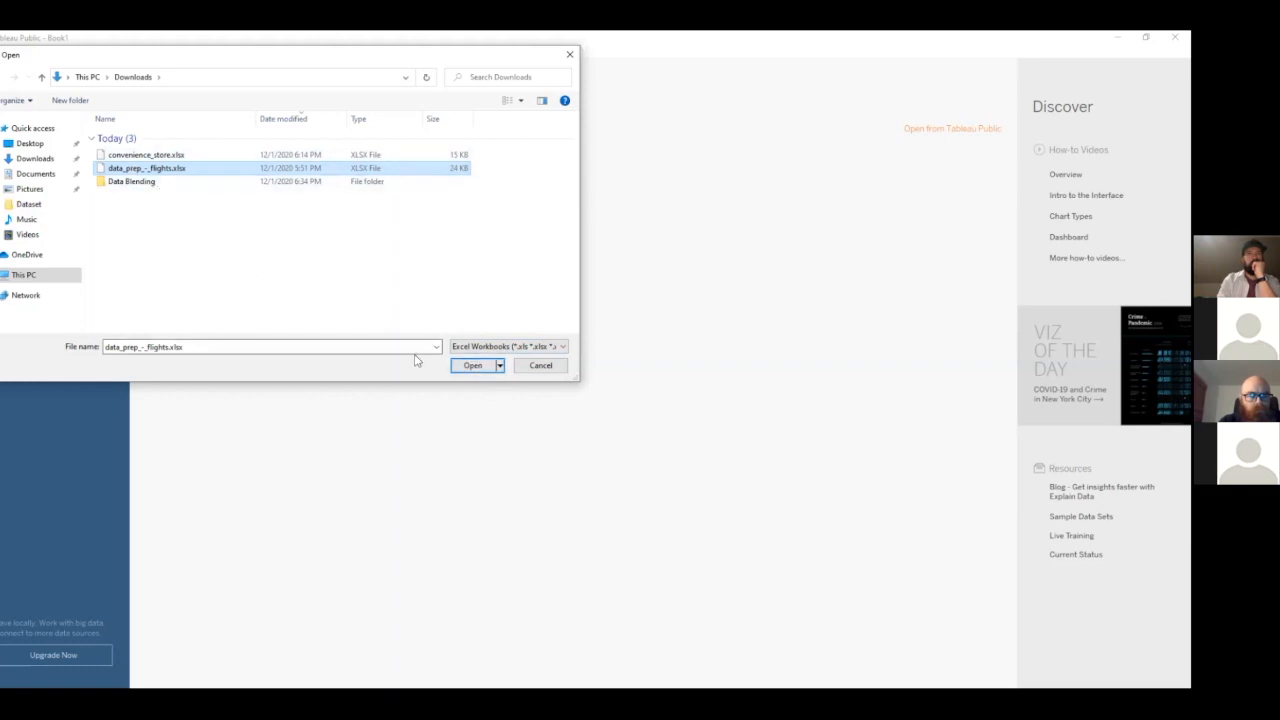
{"action": "left_click", "coordinate": [474, 366]}
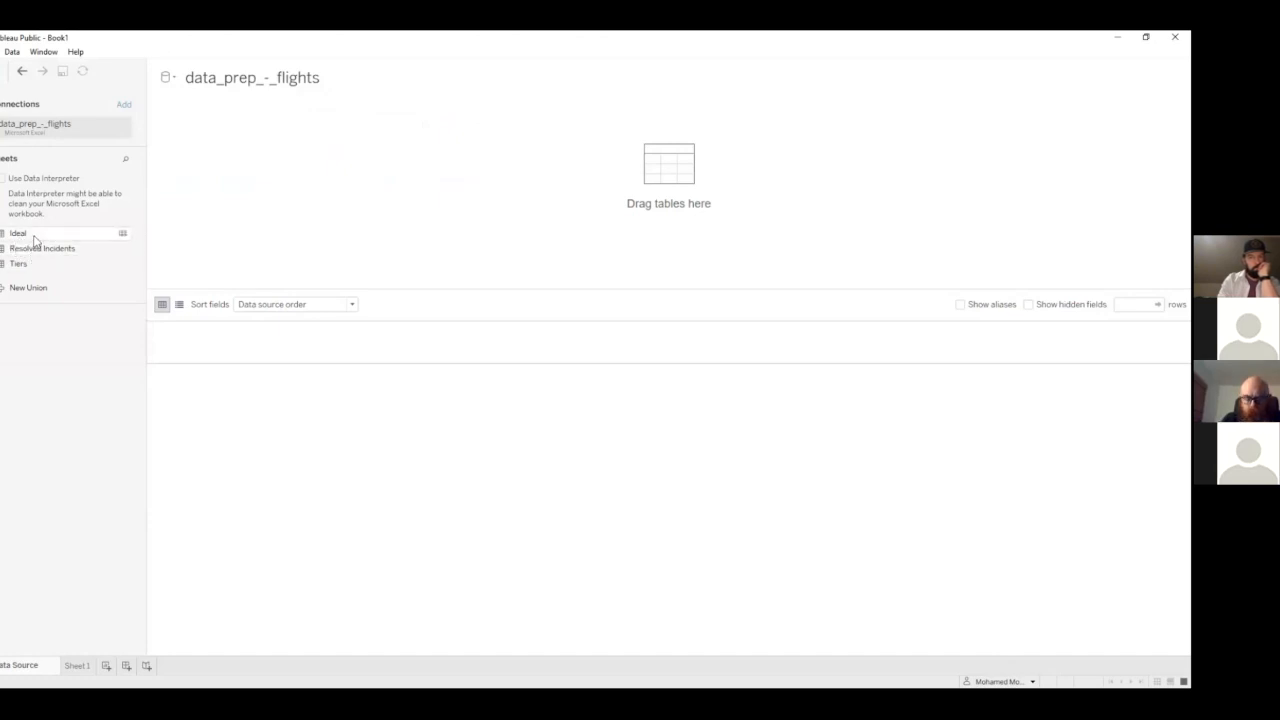
{"action": "left_click_drag", "start_coordinate": [40, 249], "coordinate": [214, 163]}
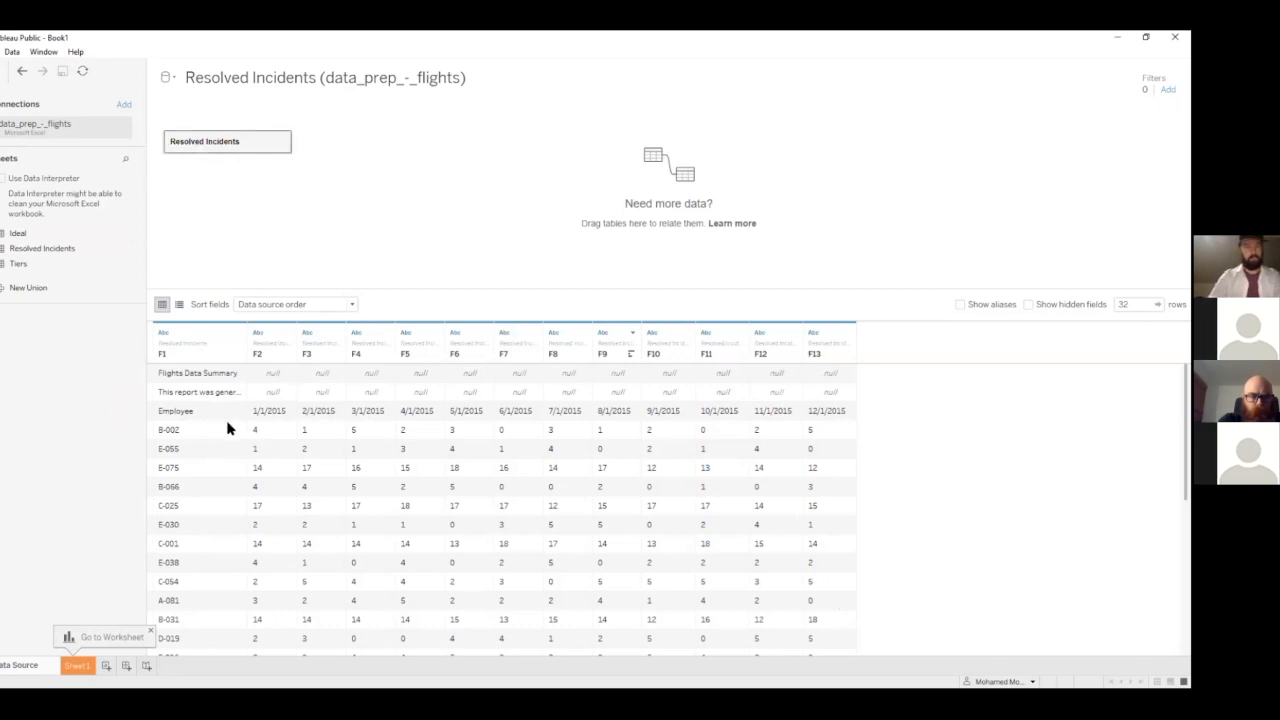
Inspect the monthly values in the B-002 row and resize the F1 column to read its report header text
{"action": "left_click", "coordinate": [266, 431]}
{"action": "left_click", "coordinate": [311, 437]}
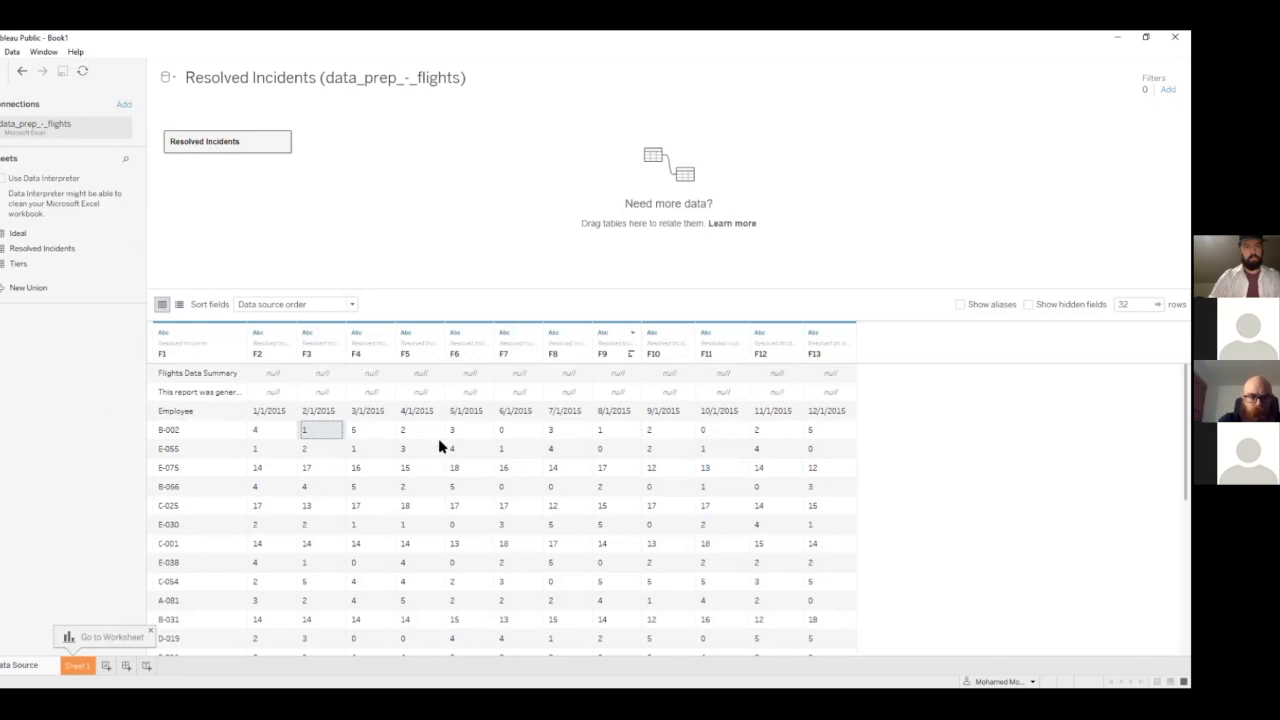
{"action": "left_click", "coordinate": [372, 435]}
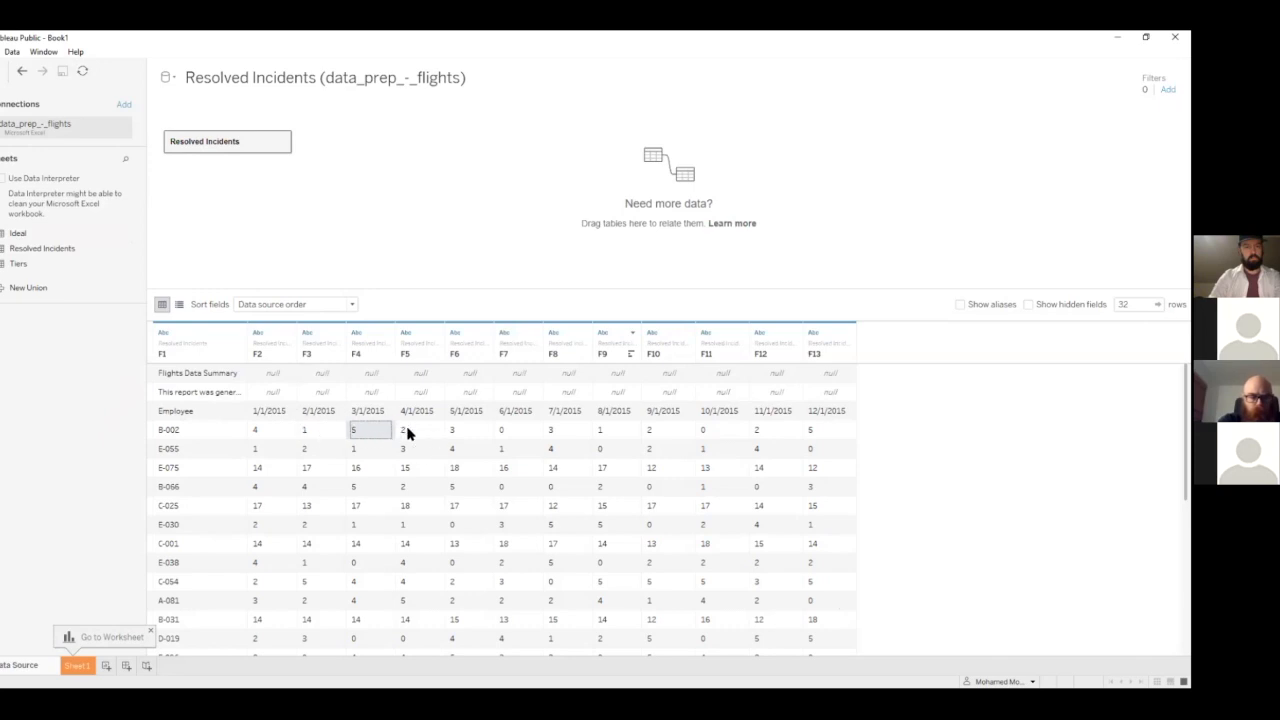
{"action": "left_click", "coordinate": [408, 434]}
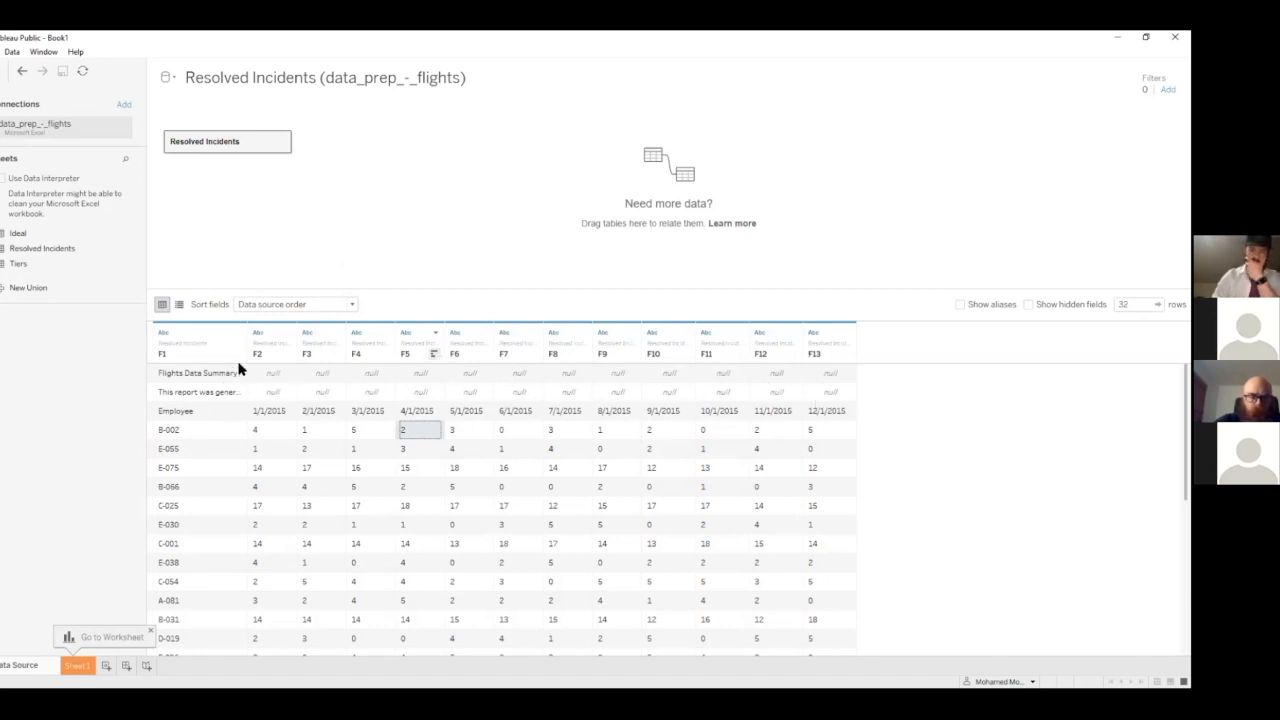
{"action": "left_click_drag", "start_coordinate": [247, 342], "coordinate": [338, 345]}
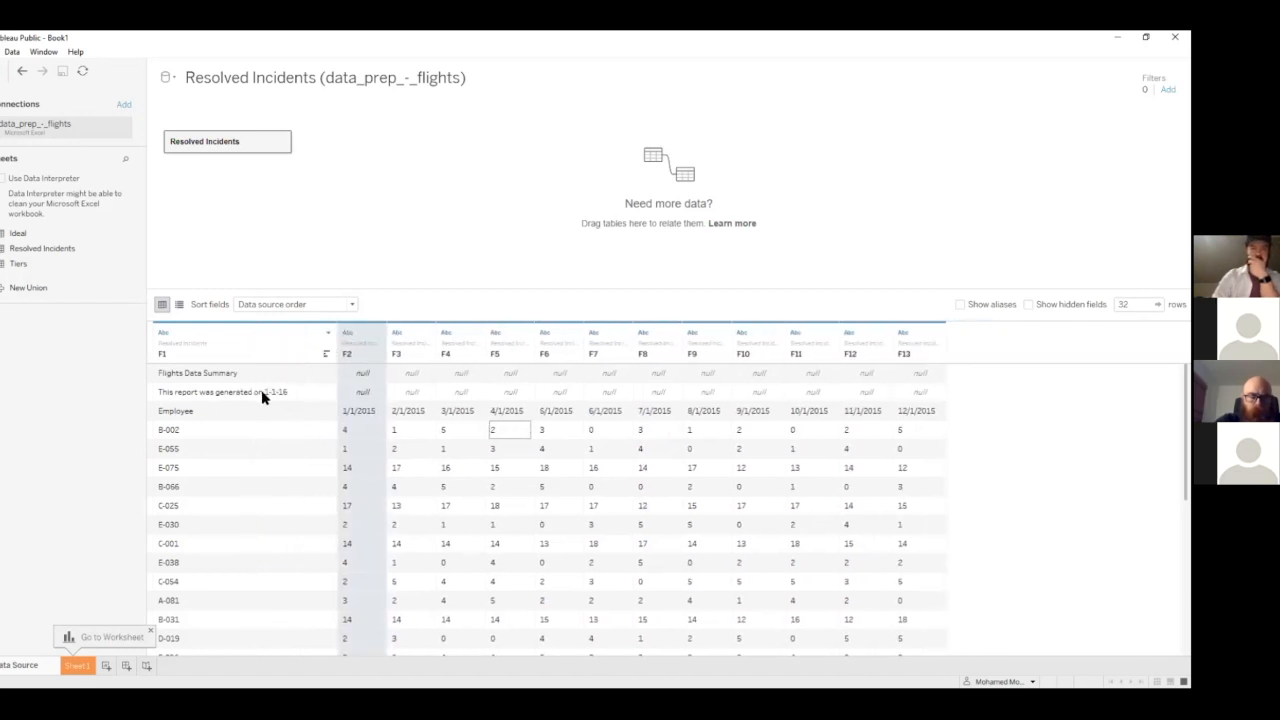
{"action": "left_click_drag", "start_coordinate": [348, 348], "coordinate": [272, 346]}
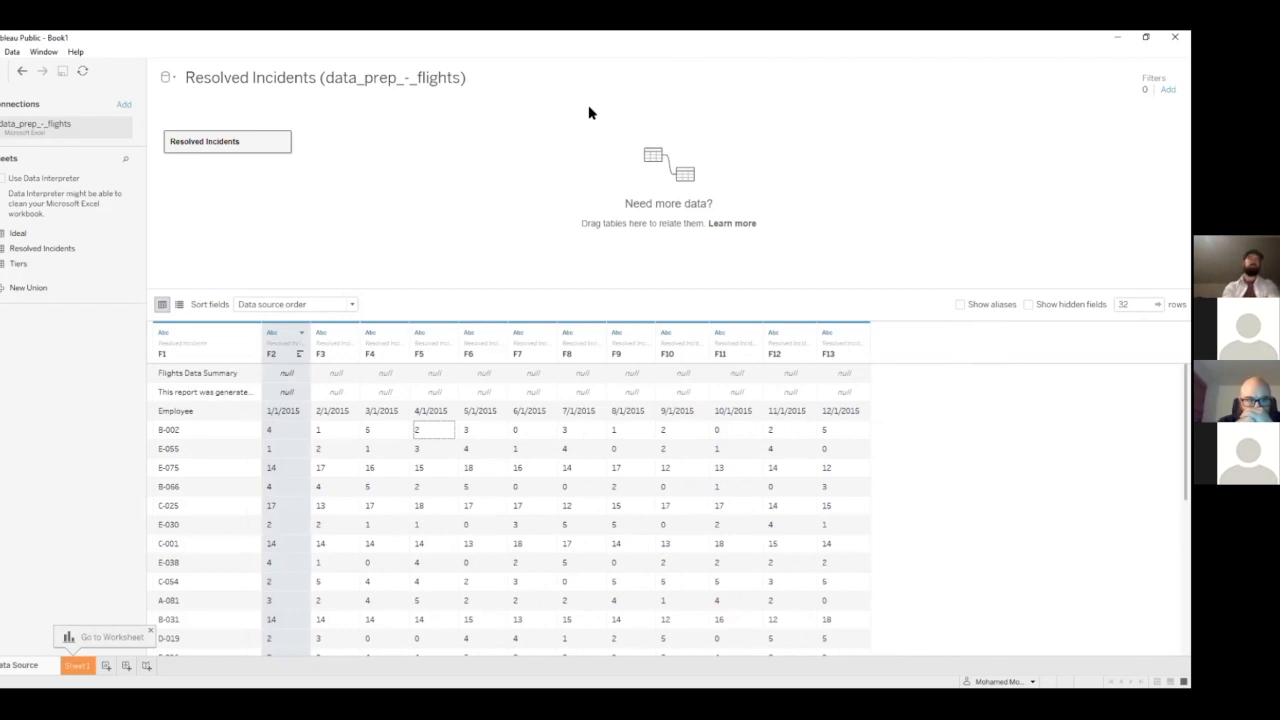
Switch to the data_prep_-_flights spreadsheet in Google Sheets and examine the Resolved Incidents layout, including its notes and date headers
{"action": "key", "text": "alt+Tab"}
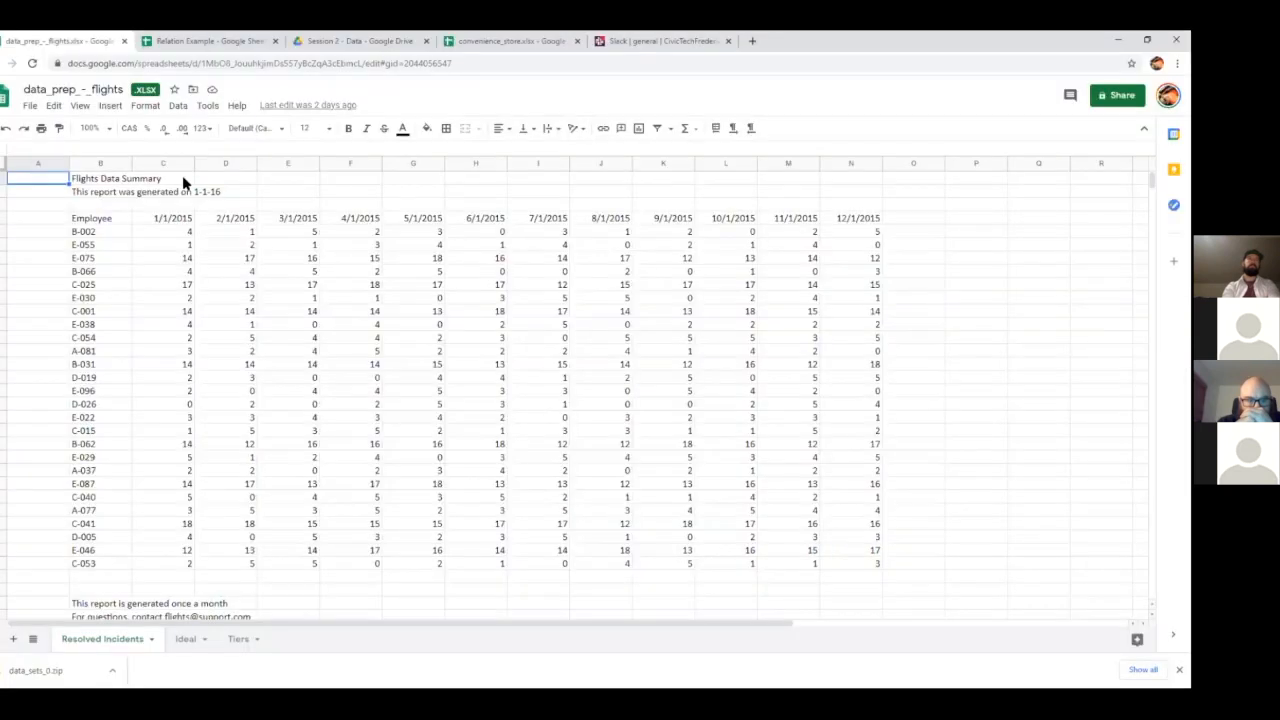
{"action": "scroll", "coordinate": [309, 230], "scroll_direction": "down", "scroll_amount": 2}
{"action": "scroll", "coordinate": [318, 320], "scroll_direction": "up", "scroll_amount": 2}
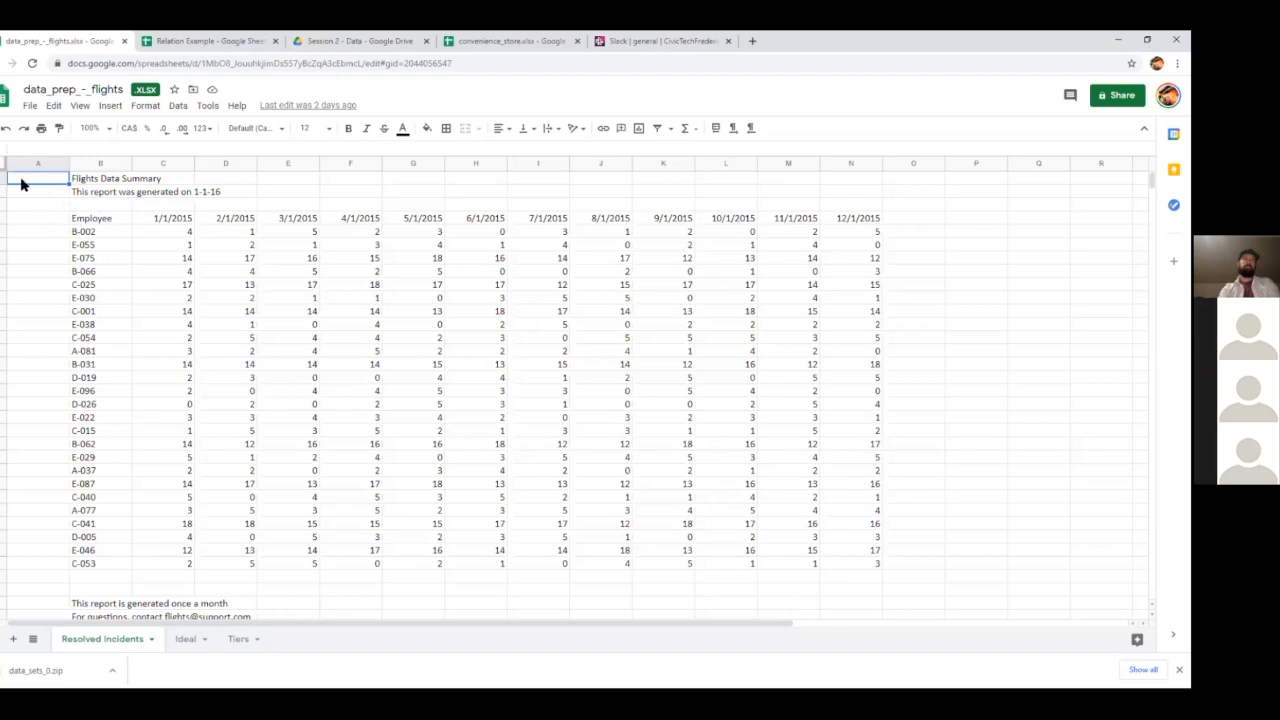
{"action": "left_click", "coordinate": [191, 218]}
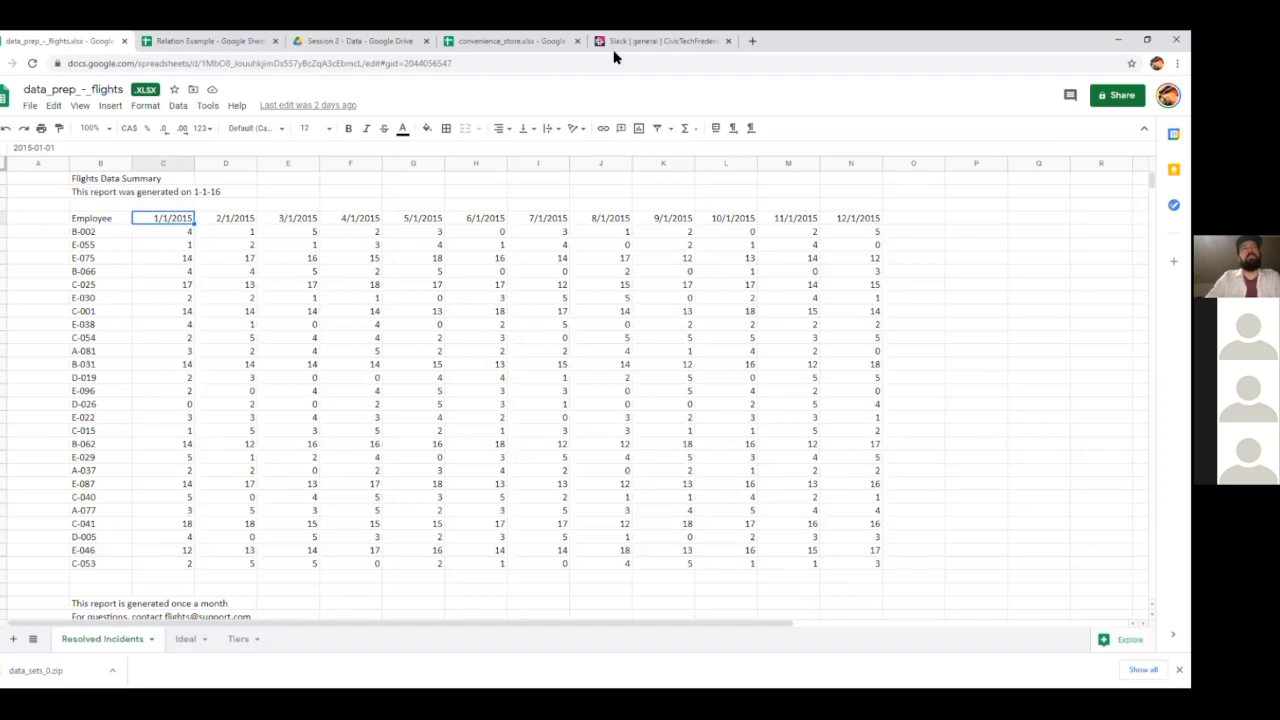
Return to Tableau Public, try Data Interpreter on the workbook, and turn it off again
{"action": "key", "text": "alt+Tab"}
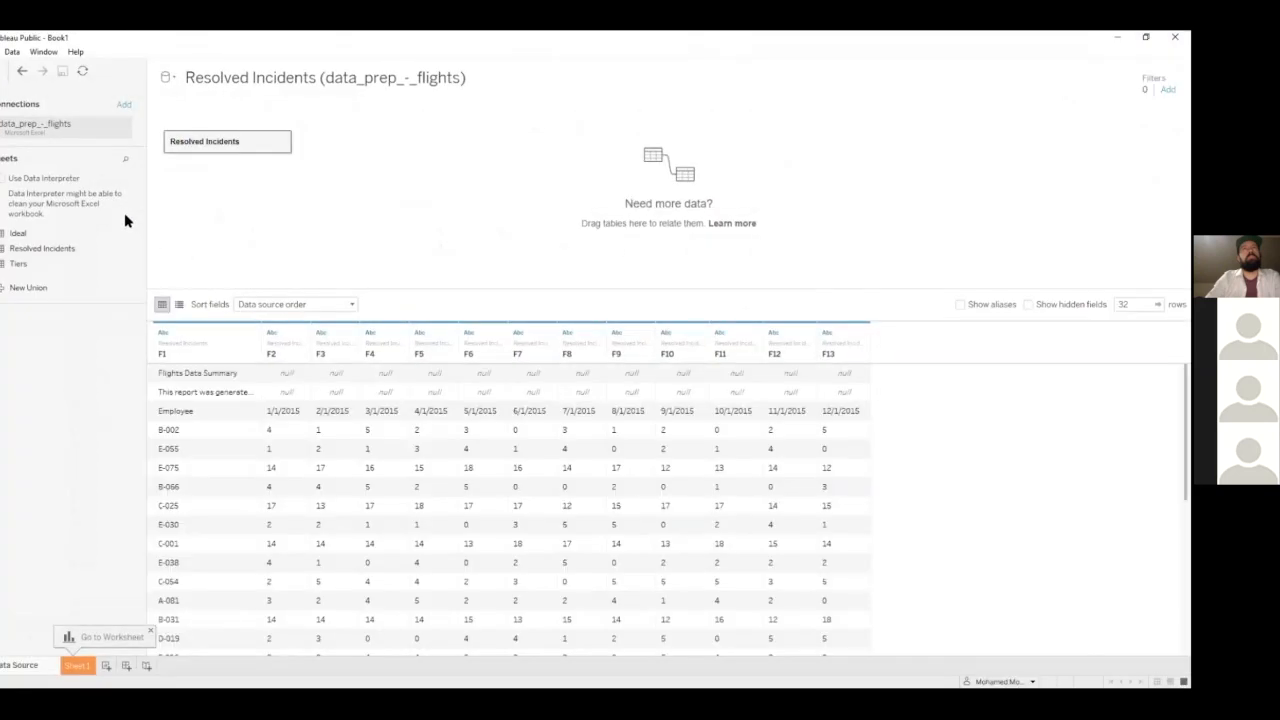
{"action": "left_click", "coordinate": [2, 178]}
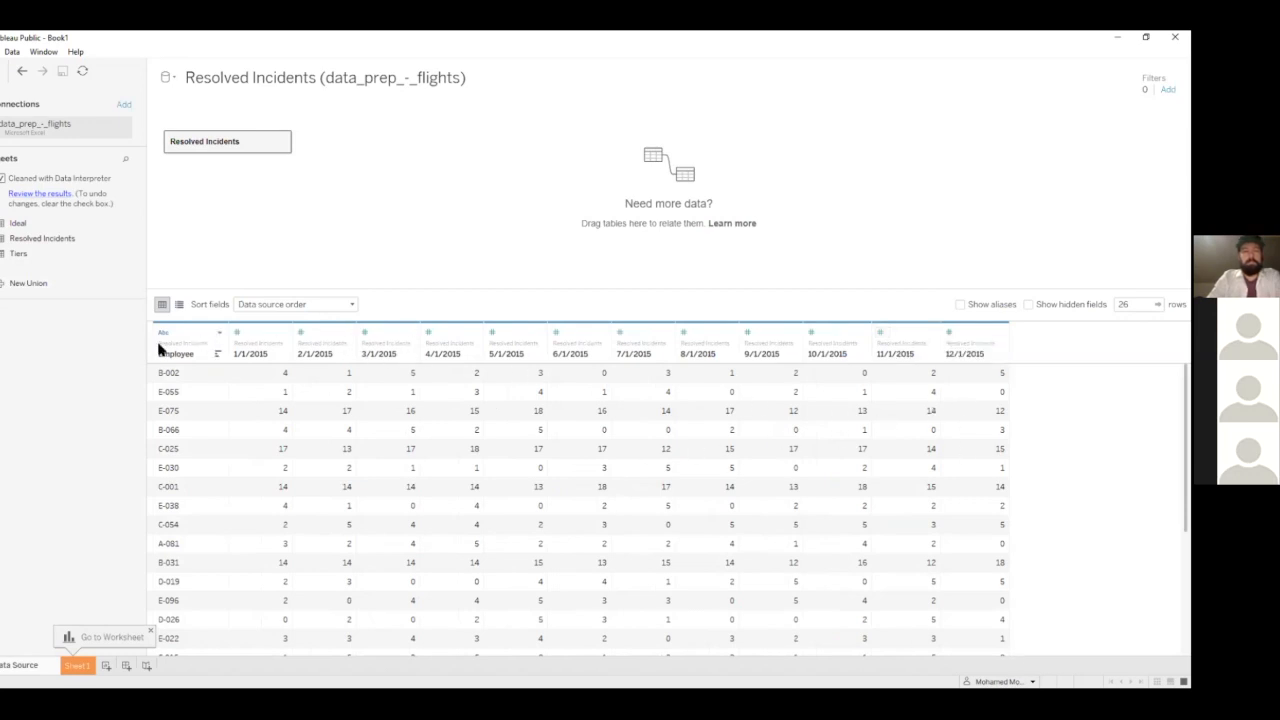
{"action": "left_click", "coordinate": [3, 178]}
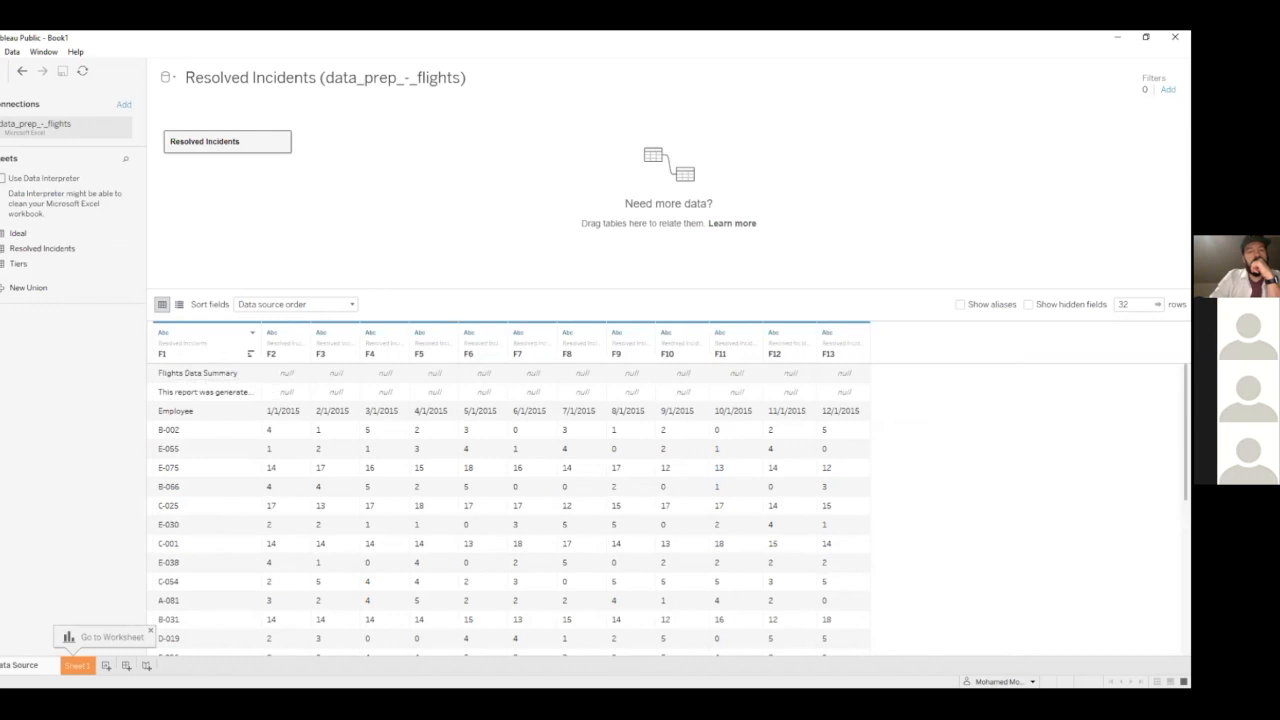
Add a data source filter on F1 that excludes "Flights Data Summary" and "This report was generated on 1-1-16"
{"action": "left_click", "coordinate": [1168, 90]}
{"action": "left_click", "coordinate": [445, 392]}
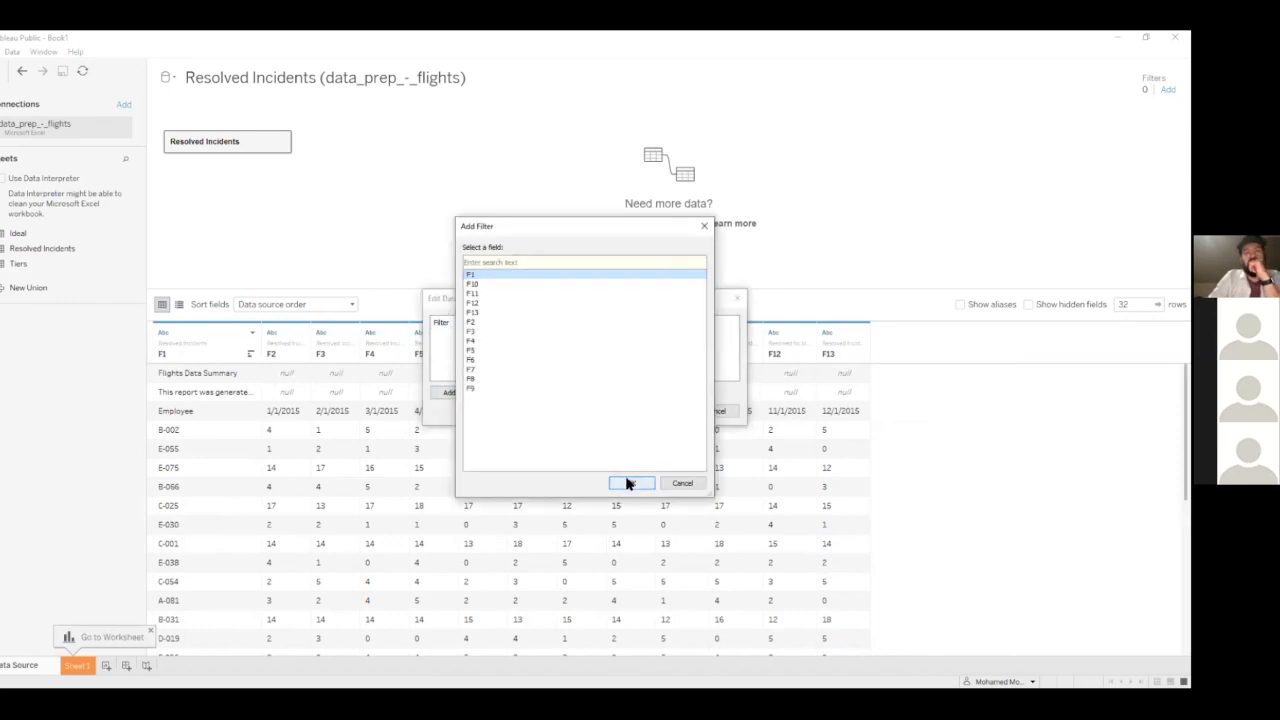
{"action": "scroll", "coordinate": [483, 290], "scroll_direction": "down", "scroll_amount": 7}
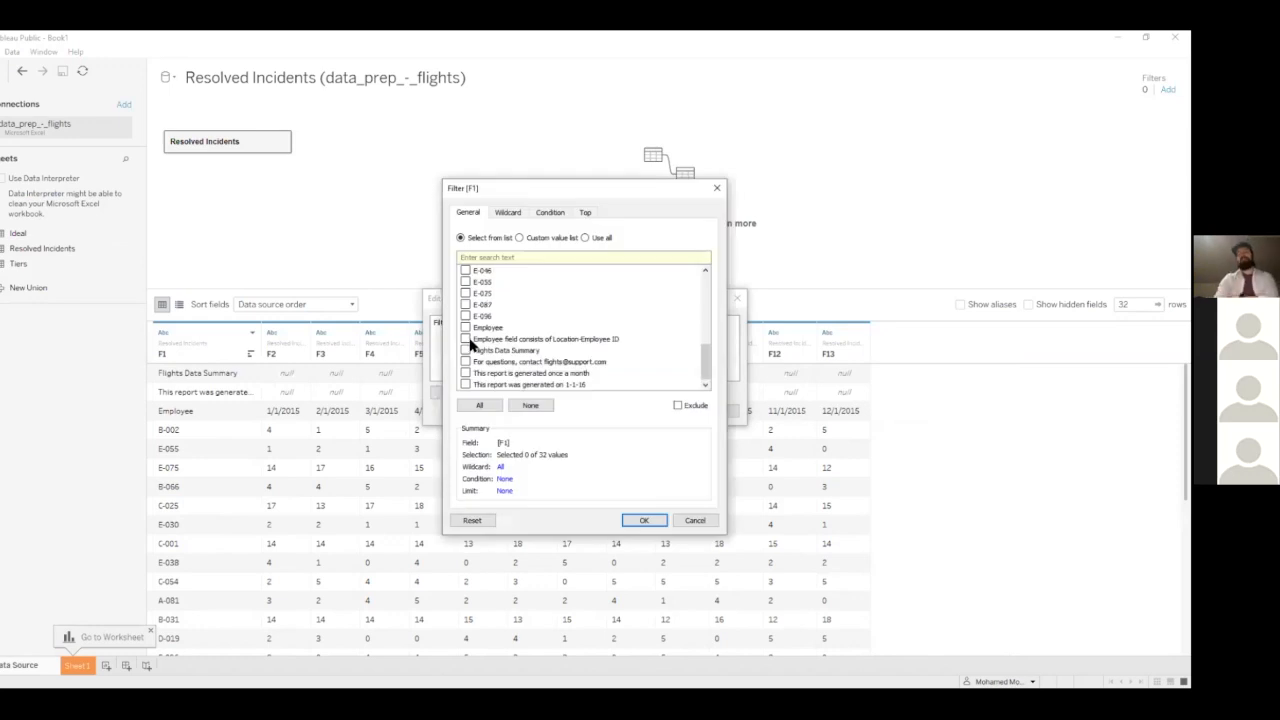
{"action": "left_click", "coordinate": [677, 406]}
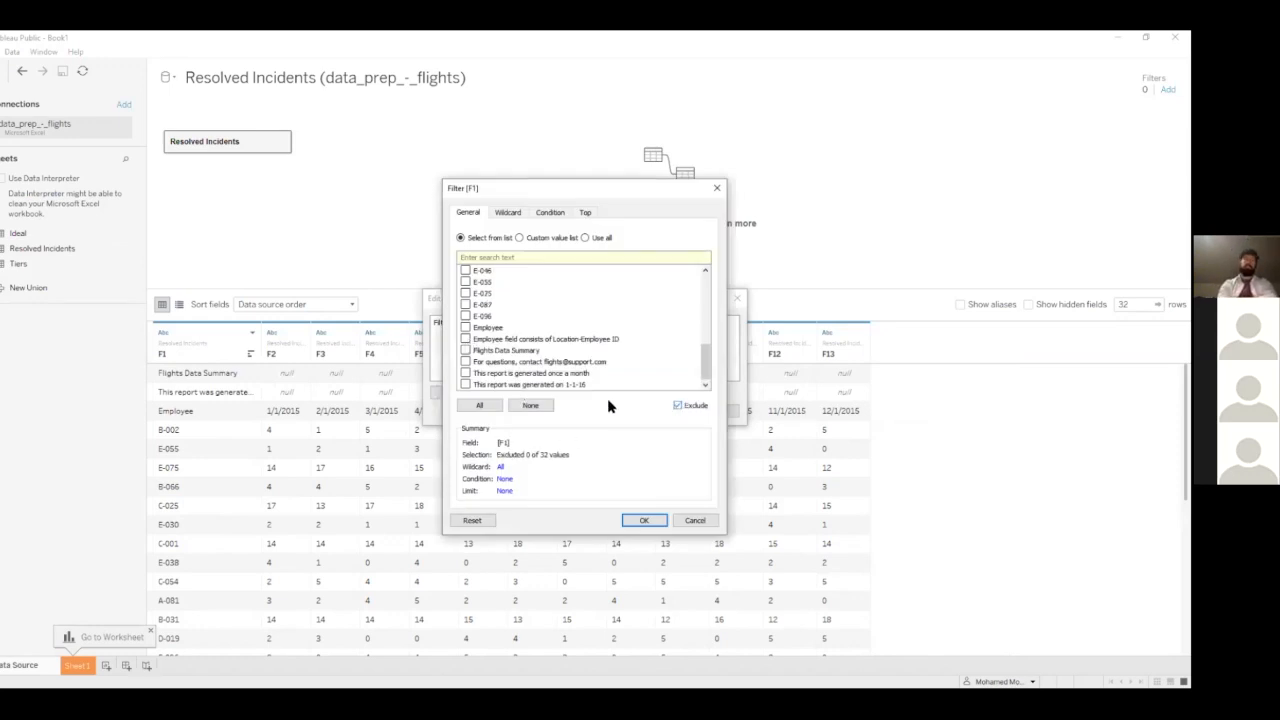
{"action": "left_click", "coordinate": [477, 352]}
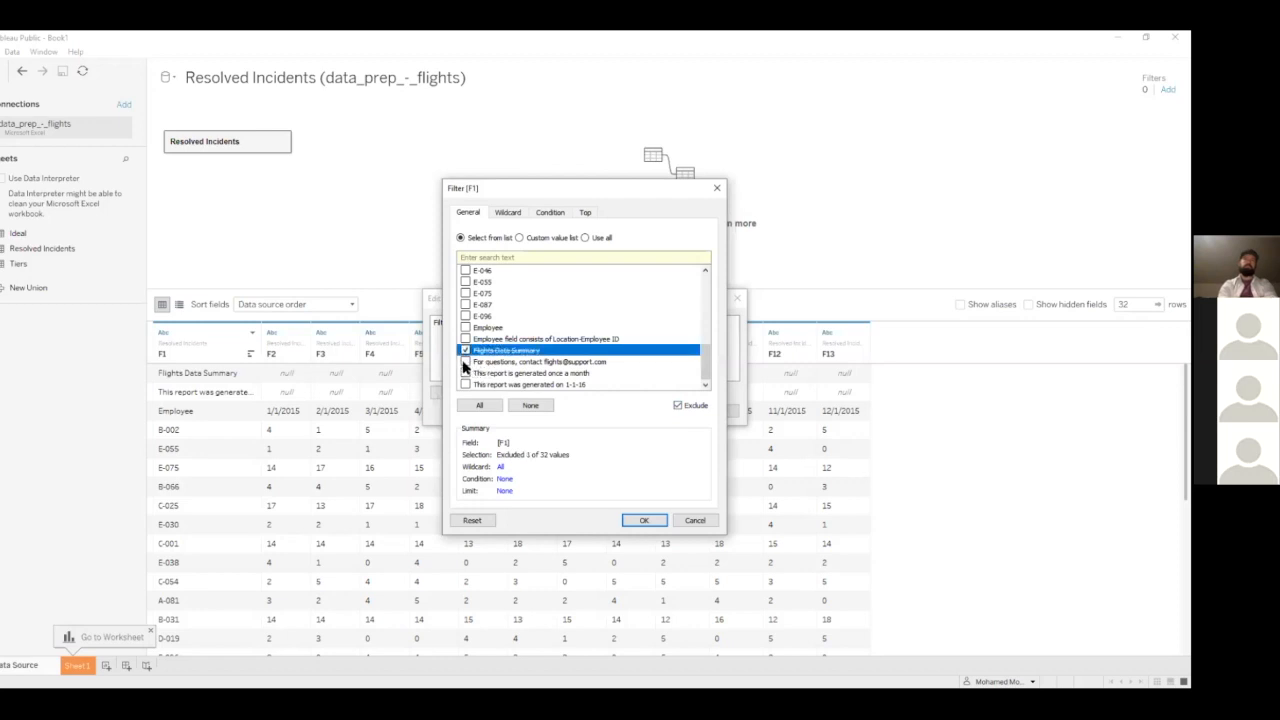
{"action": "left_click", "coordinate": [465, 384]}
{"action": "left_click", "coordinate": [640, 520]}
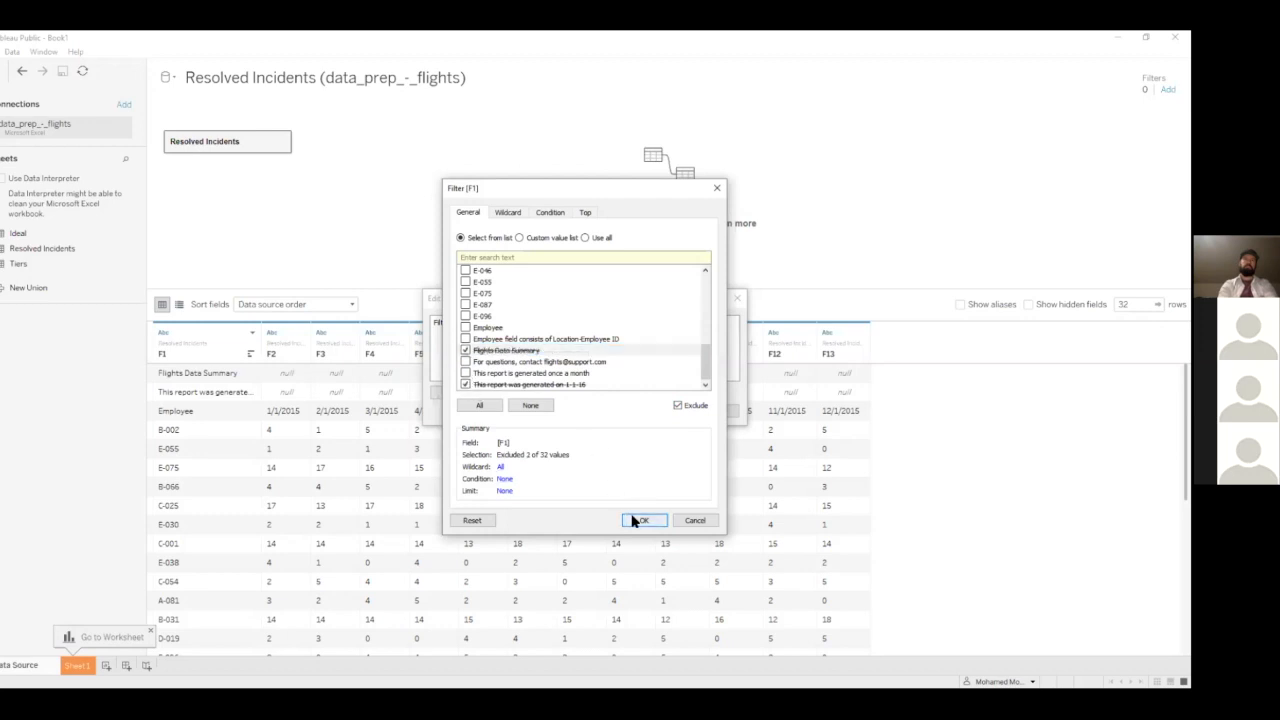
{"action": "left_click", "coordinate": [662, 411]}
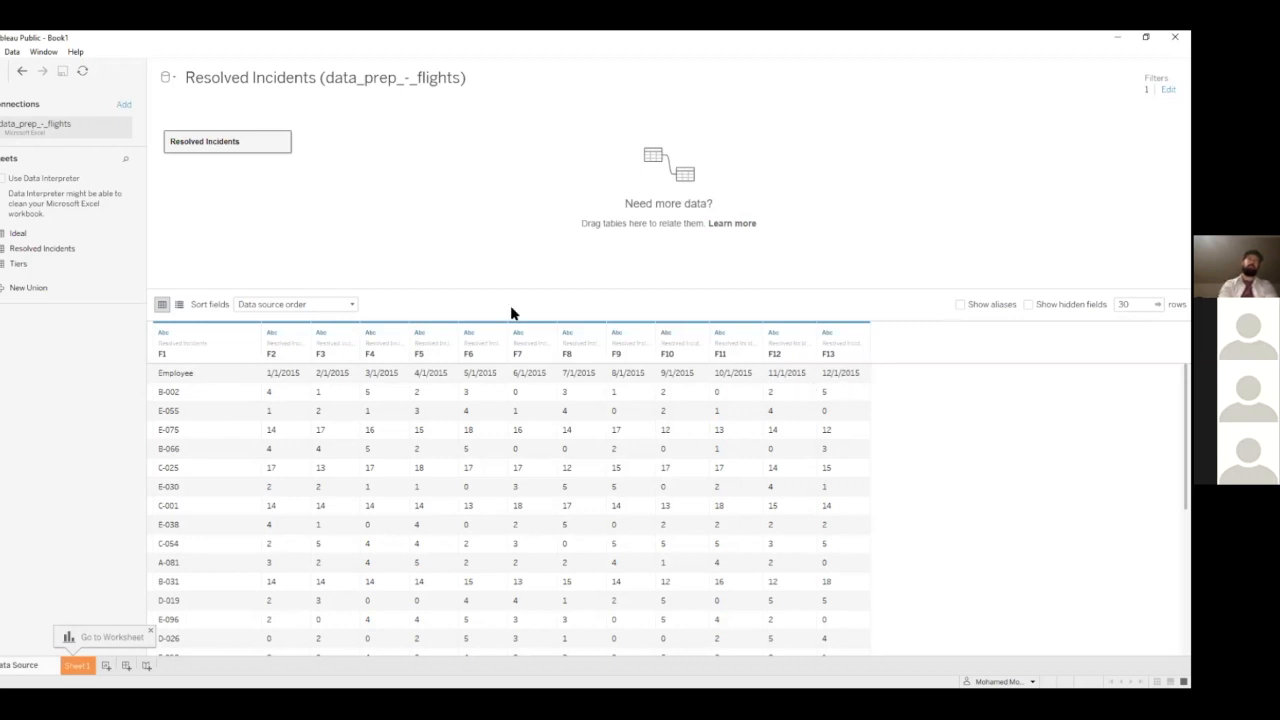
Remove the F1 filter from the data source filters and apply the change
{"action": "left_click", "coordinate": [497, 340]}
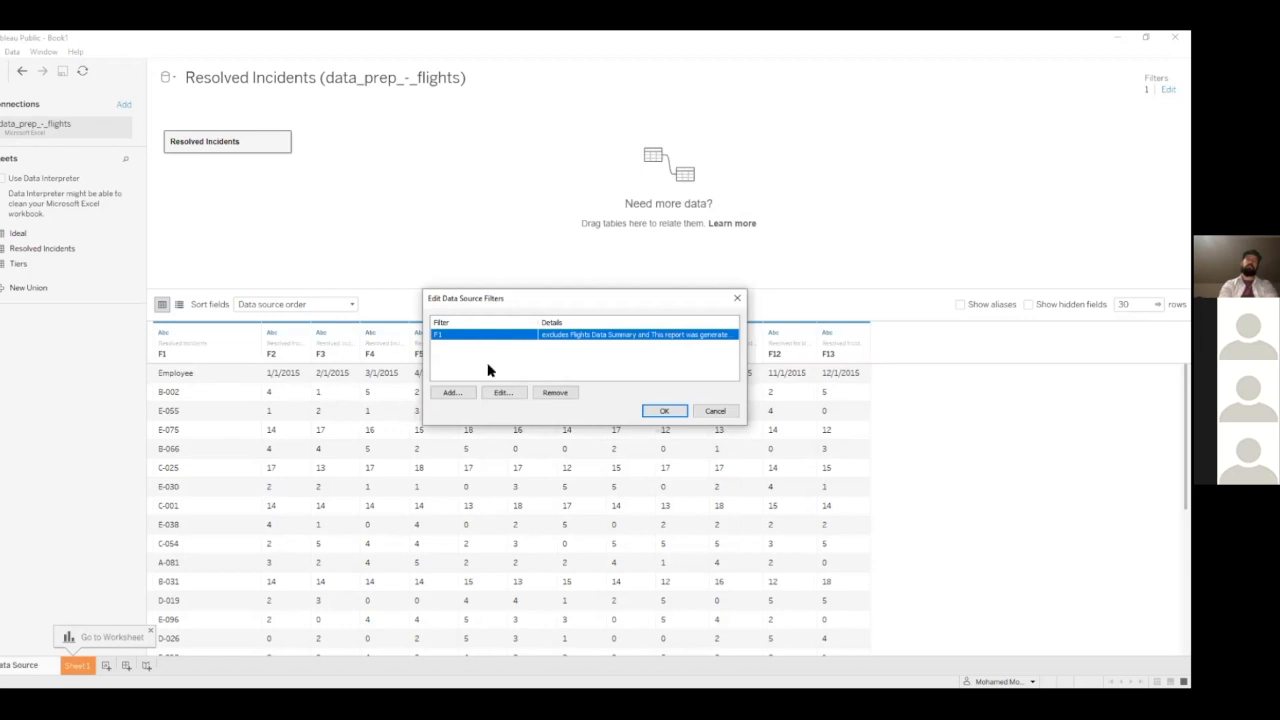
{"action": "left_click", "coordinate": [553, 393]}
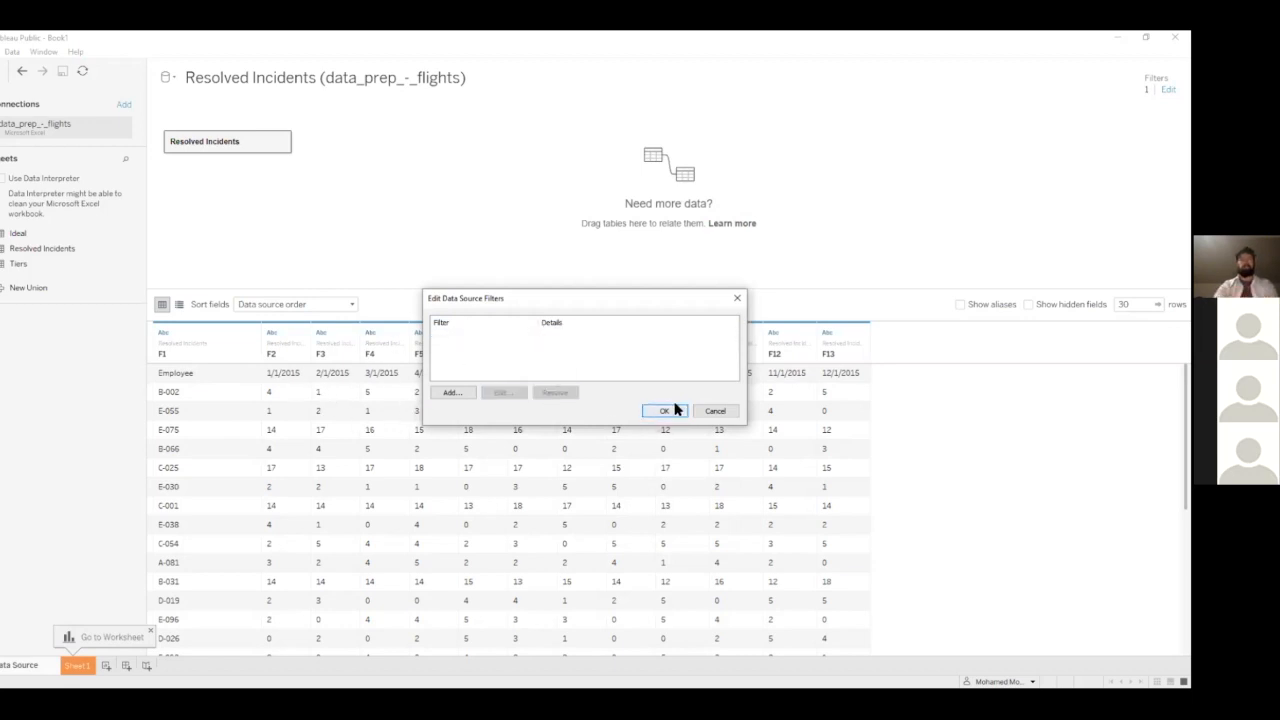
{"action": "key", "text": "Return"}
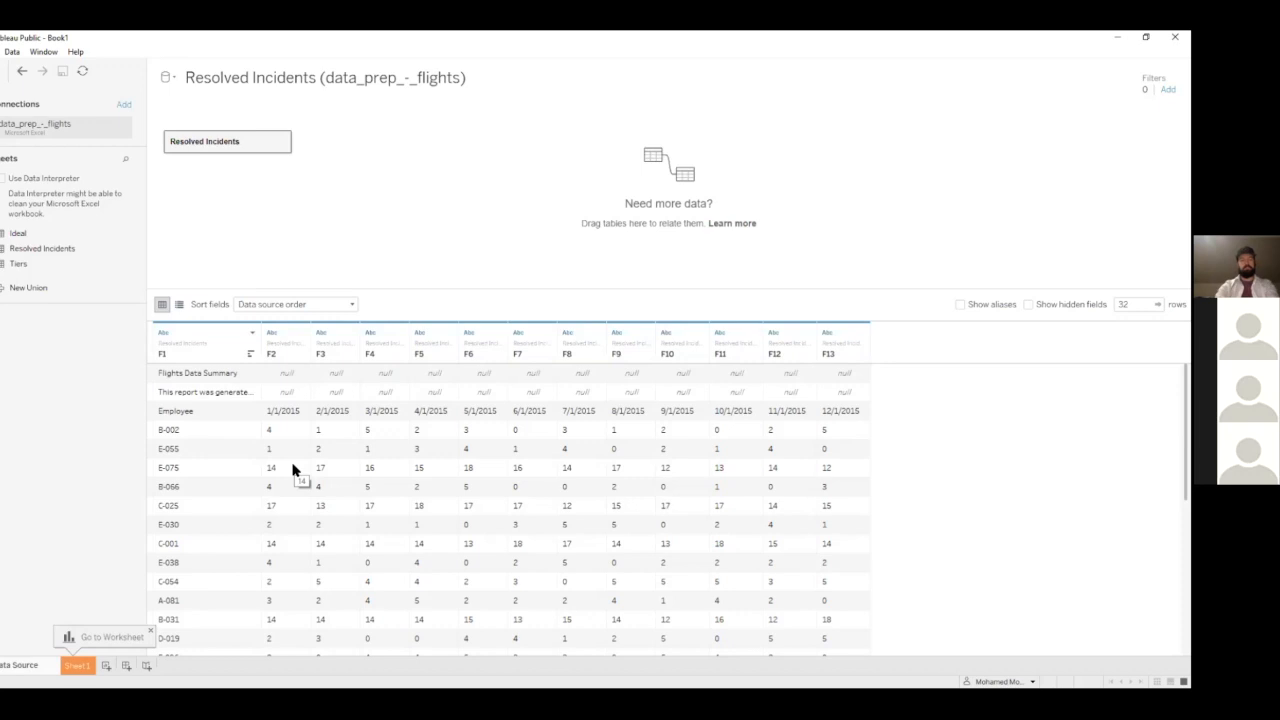
Clean the workbook with Data Interpreter and check employee B-002 against the 1/1/2015 value
{"action": "left_click", "coordinate": [3, 180]}
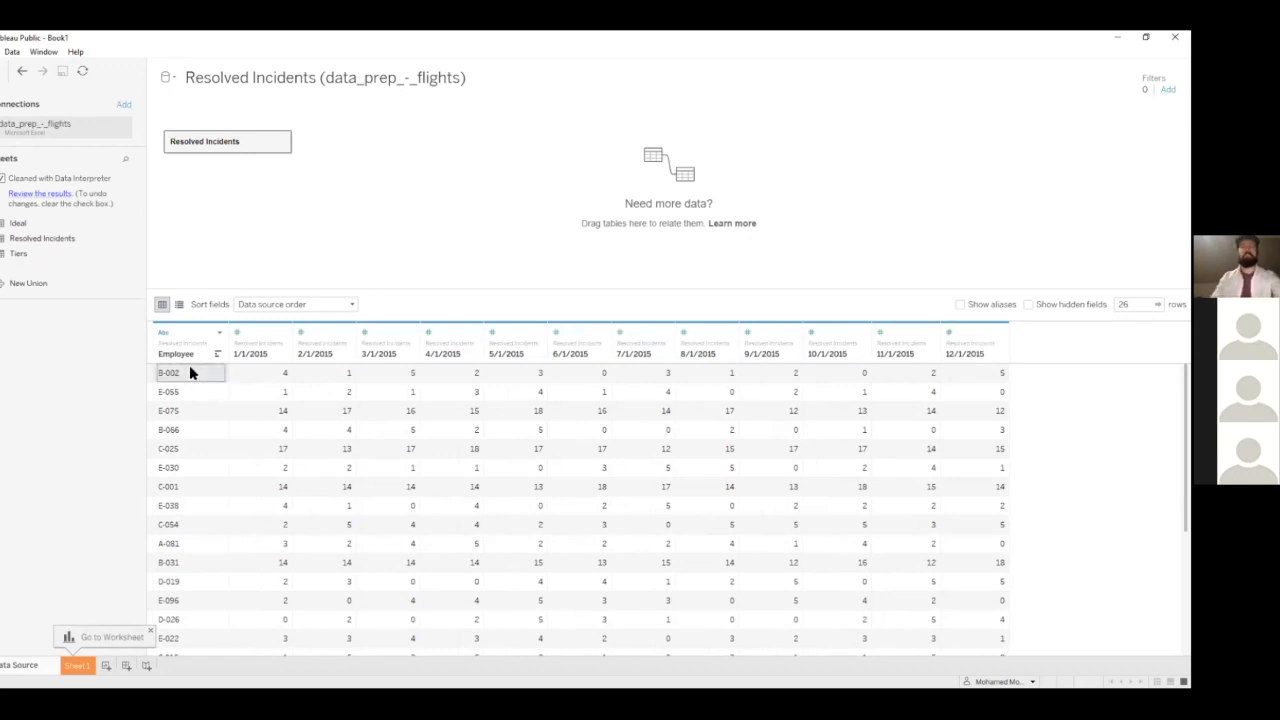
{"action": "left_click", "coordinate": [251, 374]}
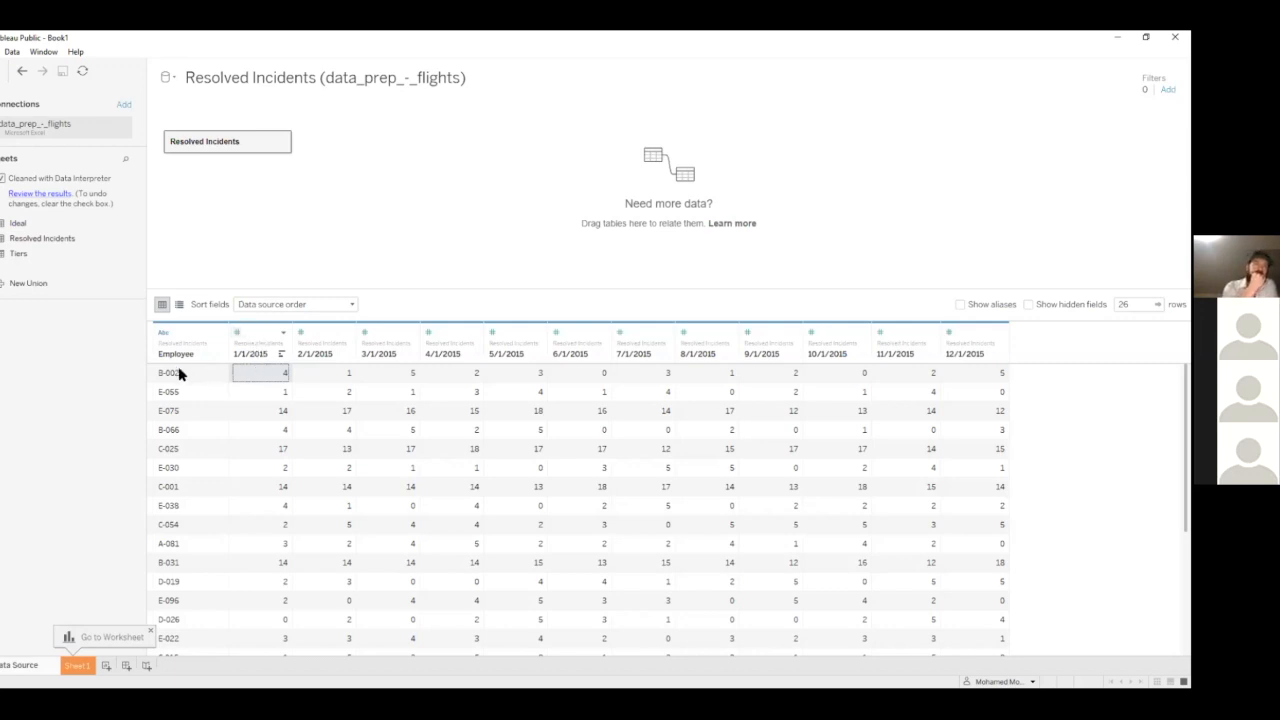
{"action": "left_click", "coordinate": [212, 376]}
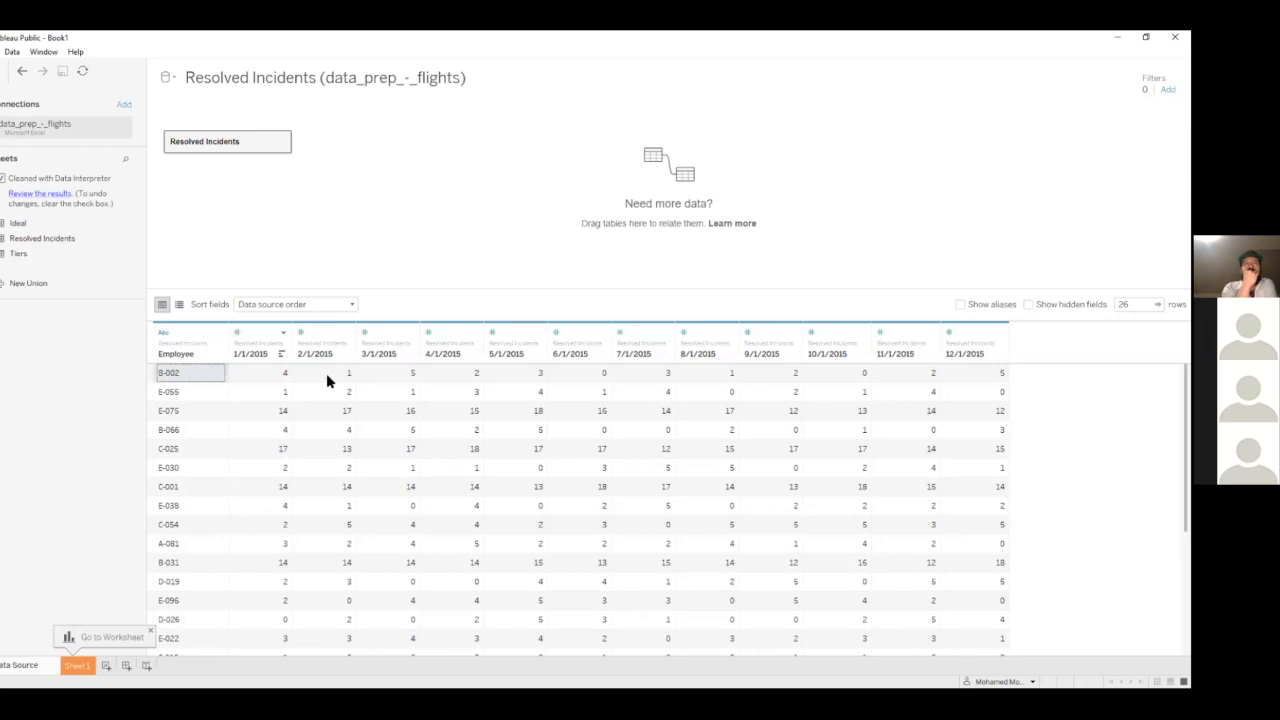
{"action": "left_click", "coordinate": [271, 374]}
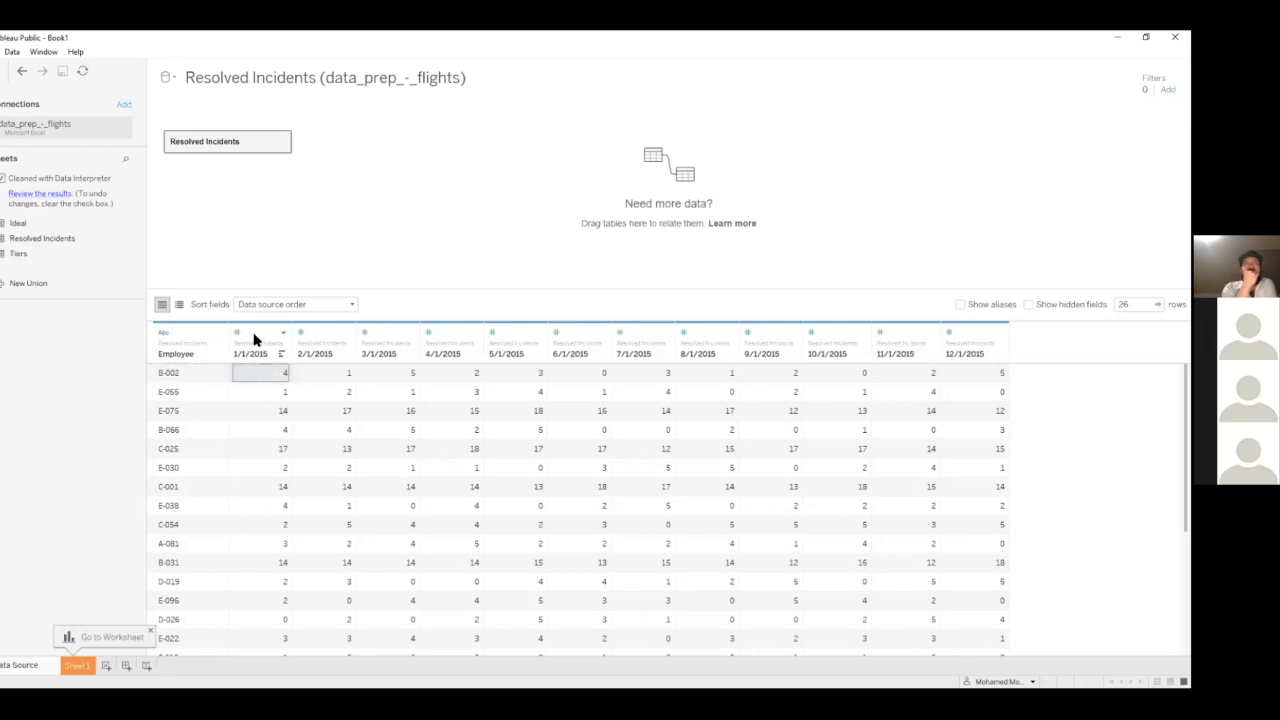
Select the date columns 1/1/2015 through 12/1/2015 and view the actions available for them
{"action": "left_click", "coordinate": [240, 333]}
{"action": "left_click", "coordinate": [275, 335]}
{"action": "left_click", "coordinate": [266, 350]}
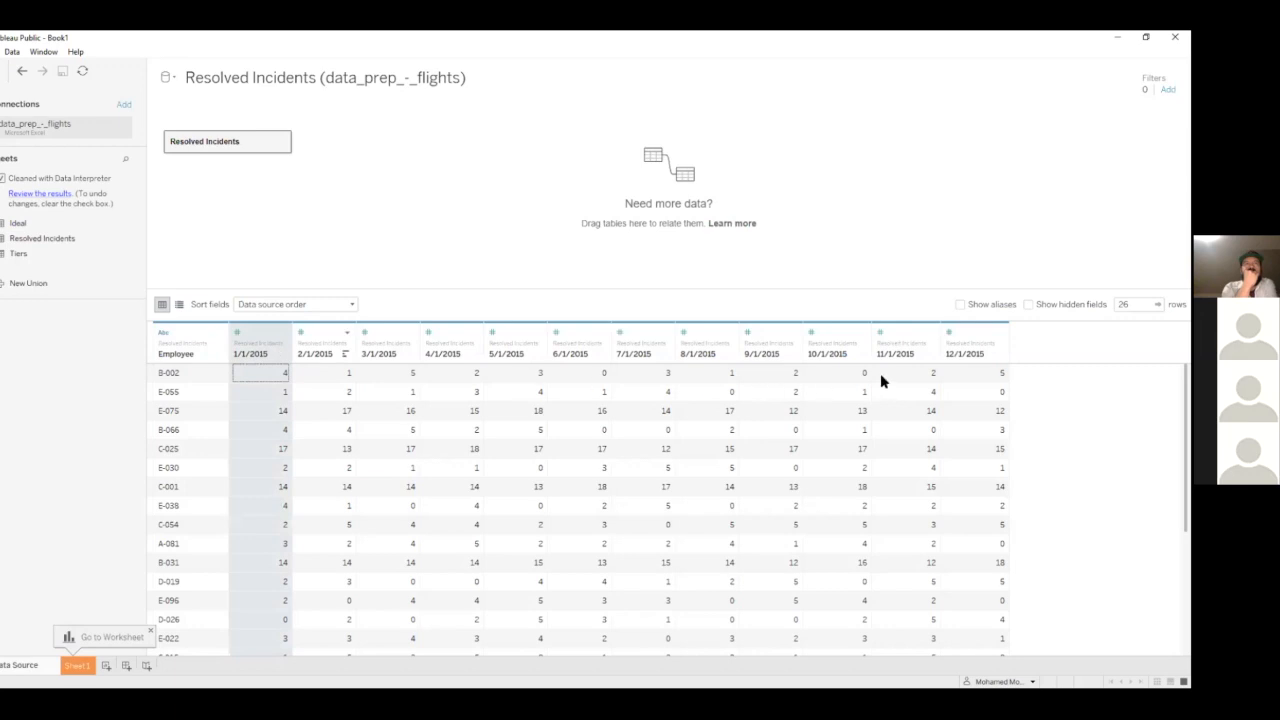
{"action": "left_click", "coordinate": [977, 343], "text": "shift"}
{"action": "right_click", "coordinate": [977, 343]}
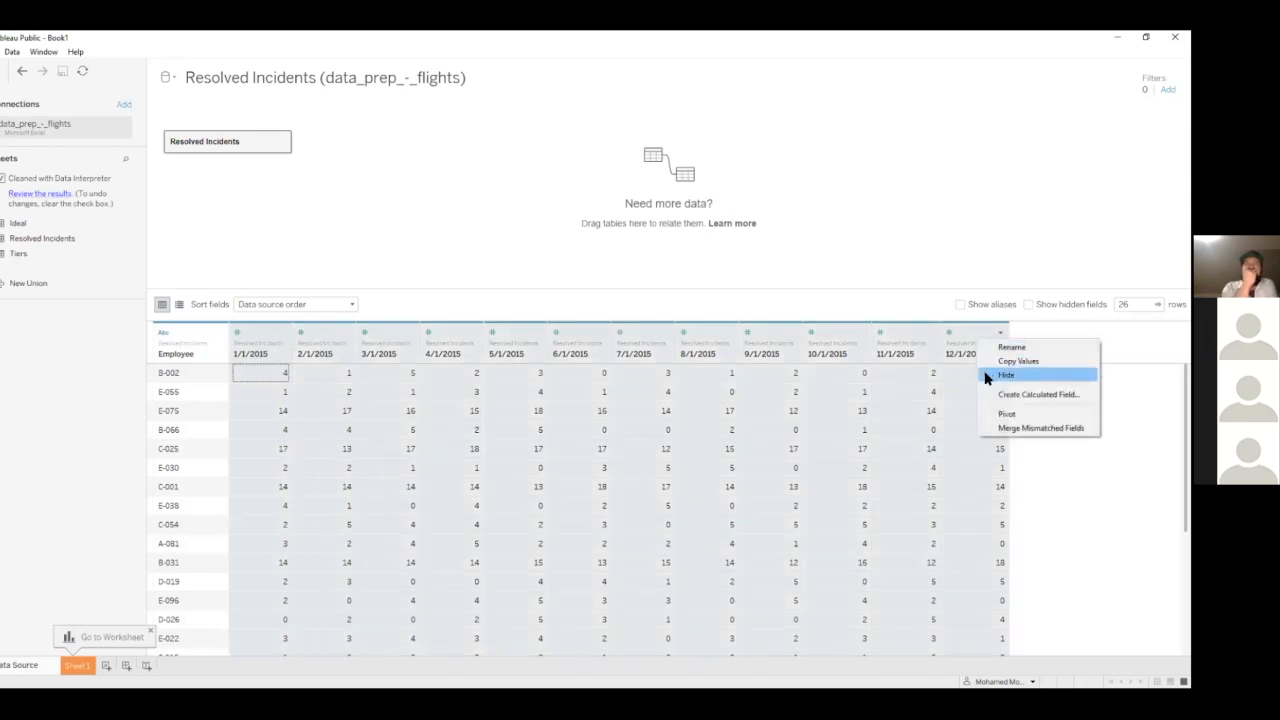
{"action": "key", "text": "Escape"}
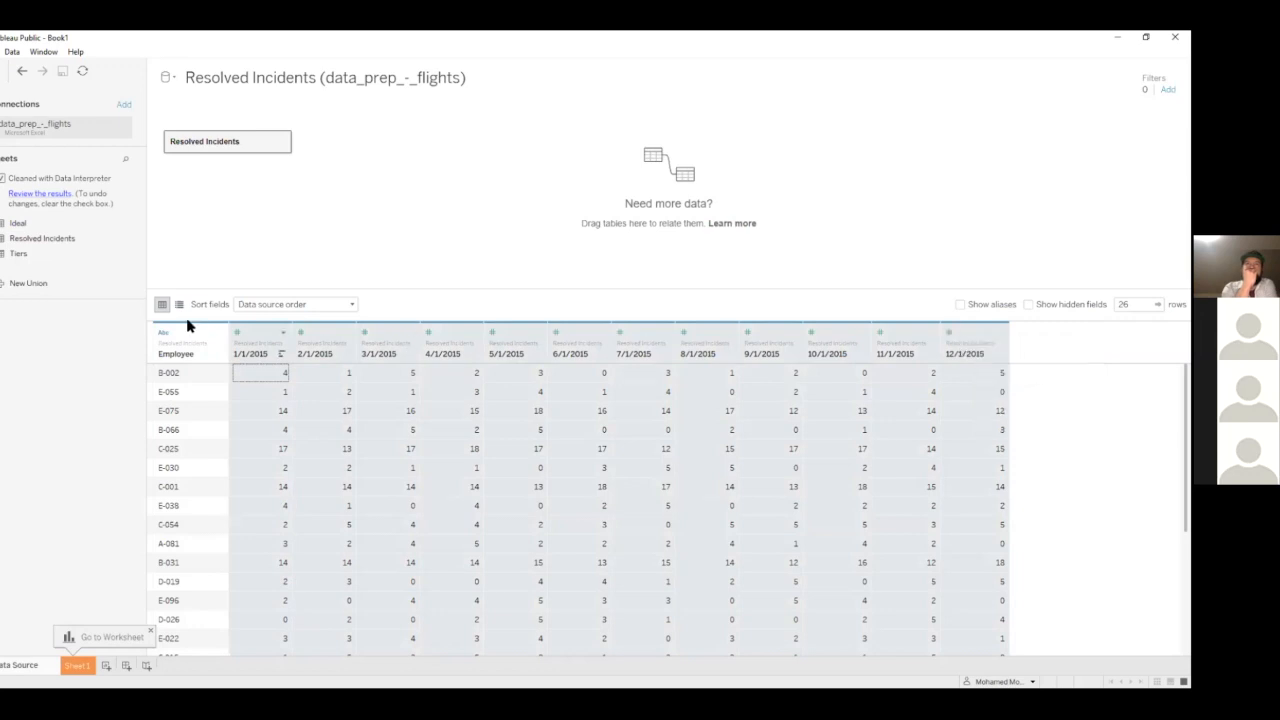
Pivot the date columns 1/1/2015 through 12/1/2015 into rows and check the first resulting row for employee B-002
{"action": "left_click", "coordinate": [243, 333]}
{"action": "key", "text": "Escape"}
{"action": "left_click", "coordinate": [254, 350]}
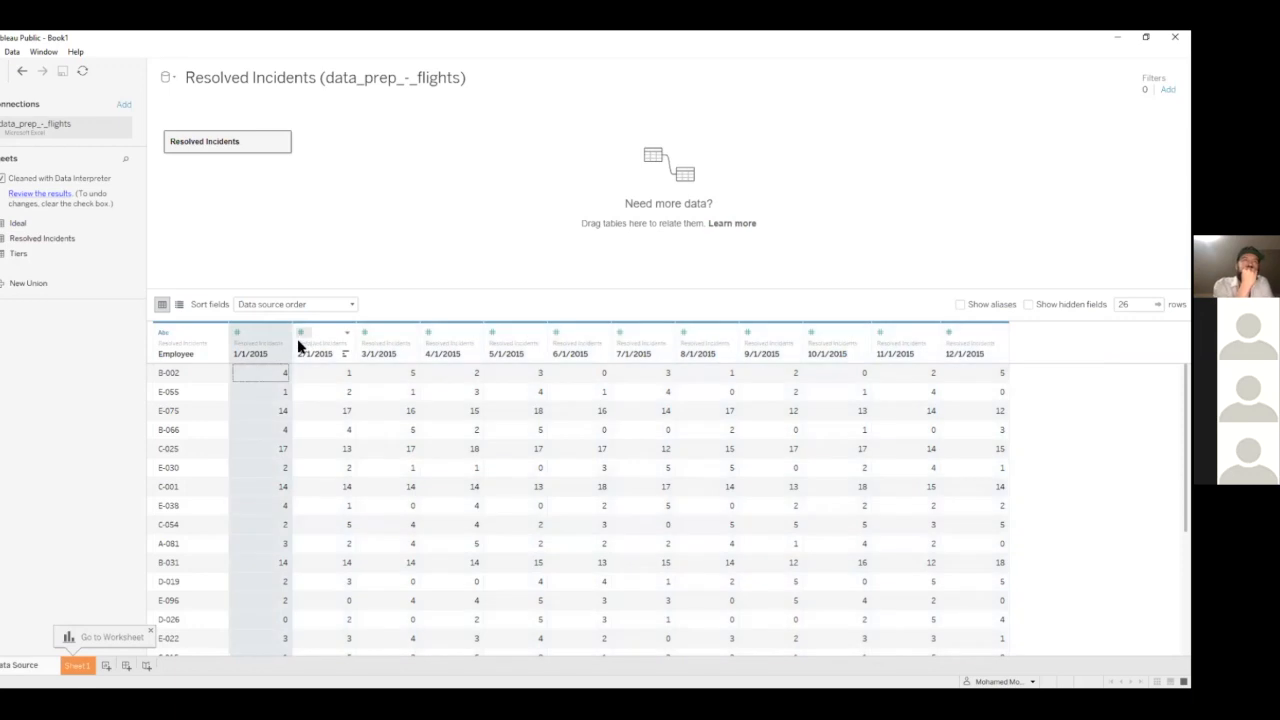
{"action": "left_click", "coordinate": [332, 342], "text": "shift"}
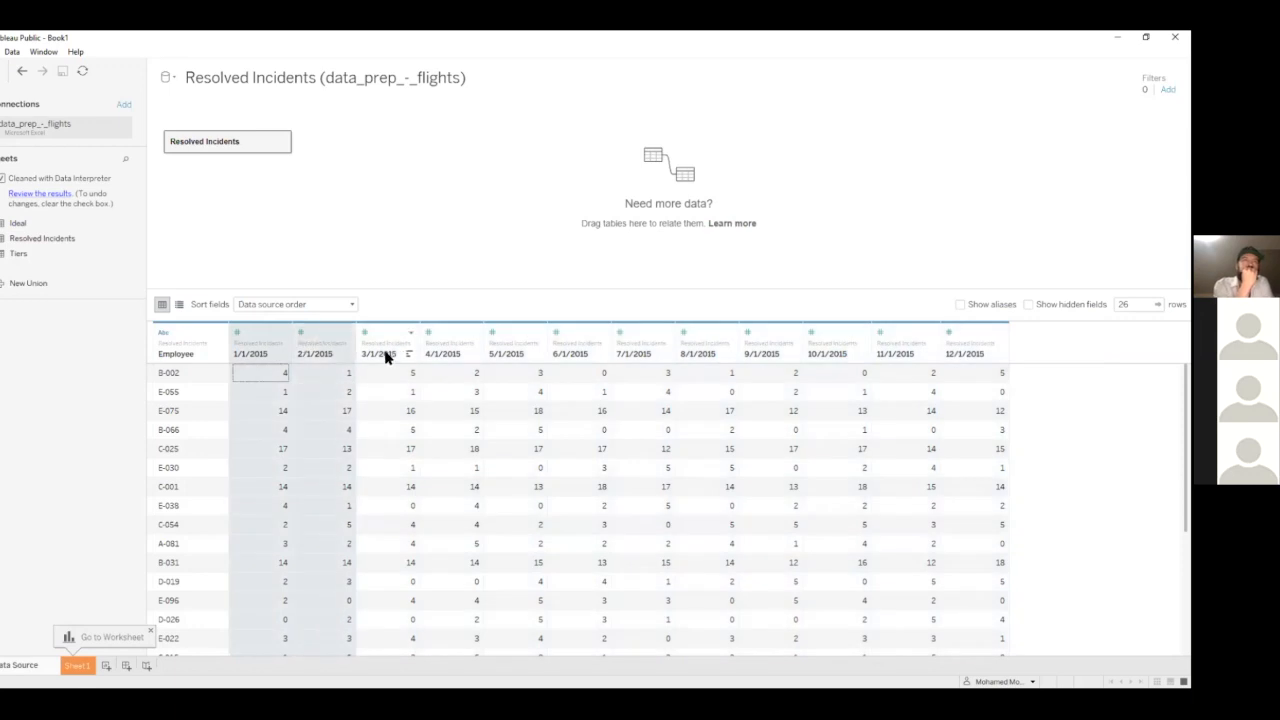
{"action": "left_click", "coordinate": [258, 340]}
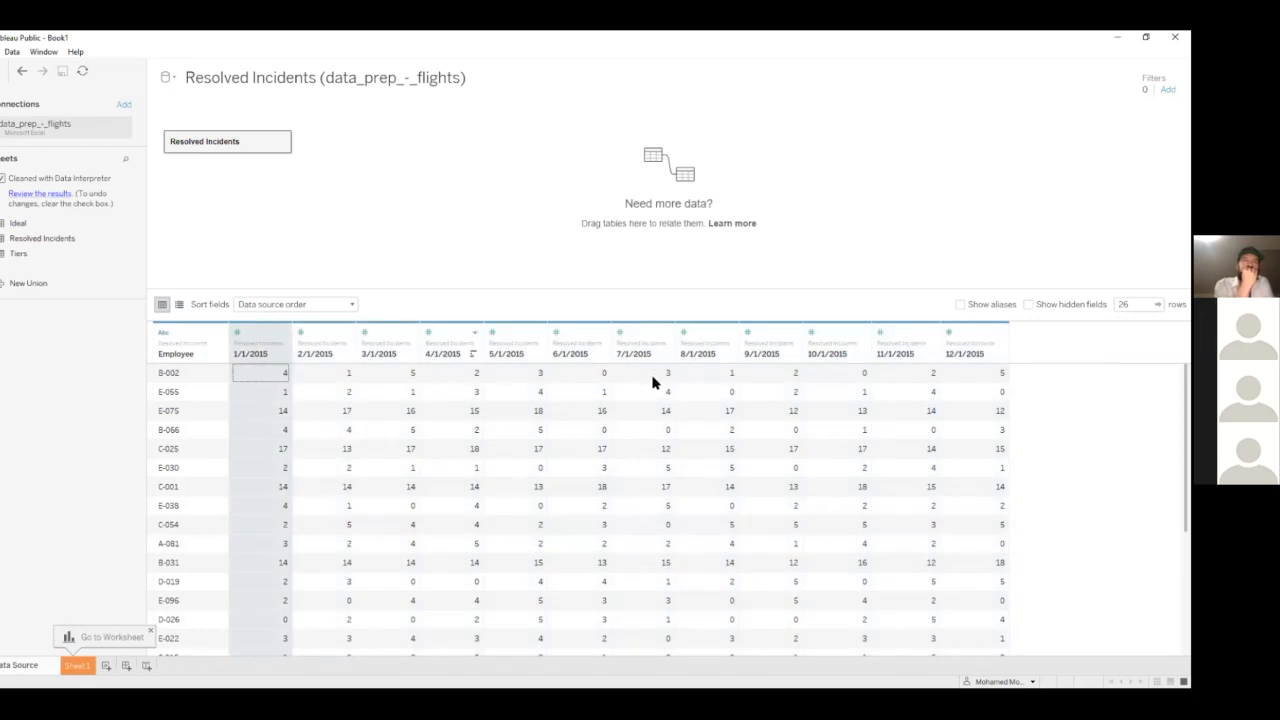
{"action": "left_click", "coordinate": [977, 334], "text": "shift"}
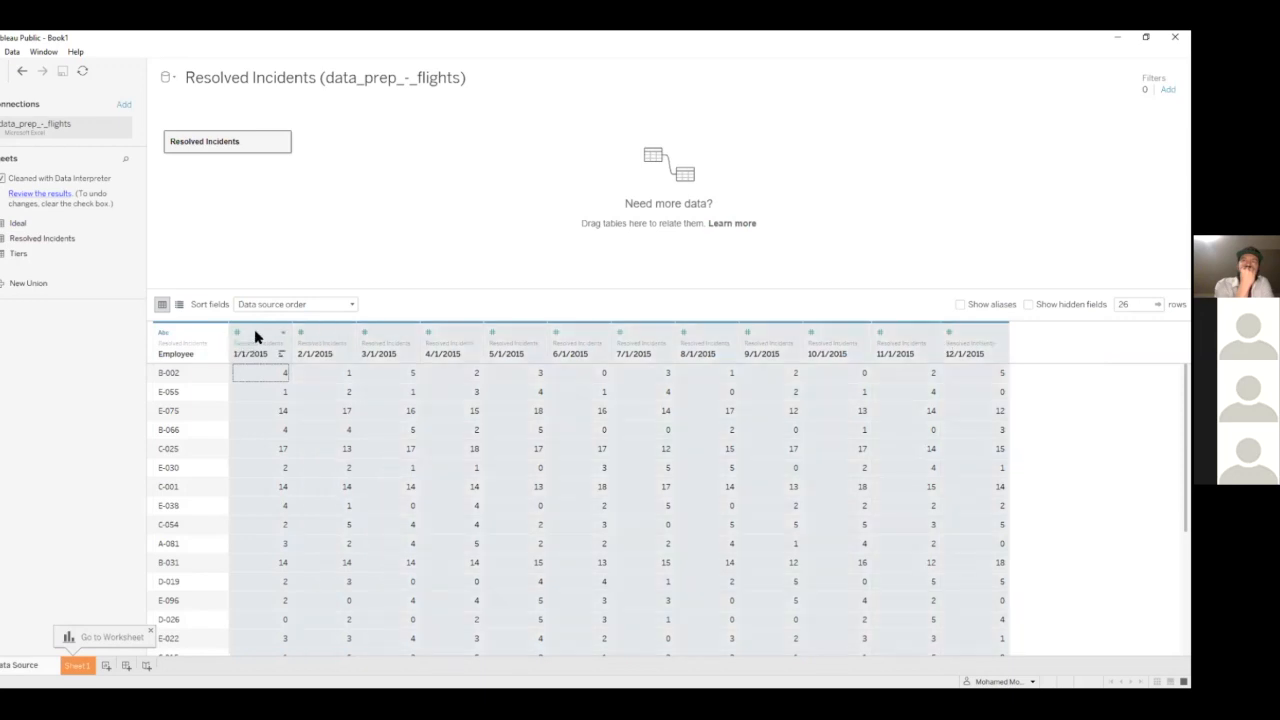
{"action": "right_click", "coordinate": [279, 372]}
{"action": "left_click", "coordinate": [286, 400]}
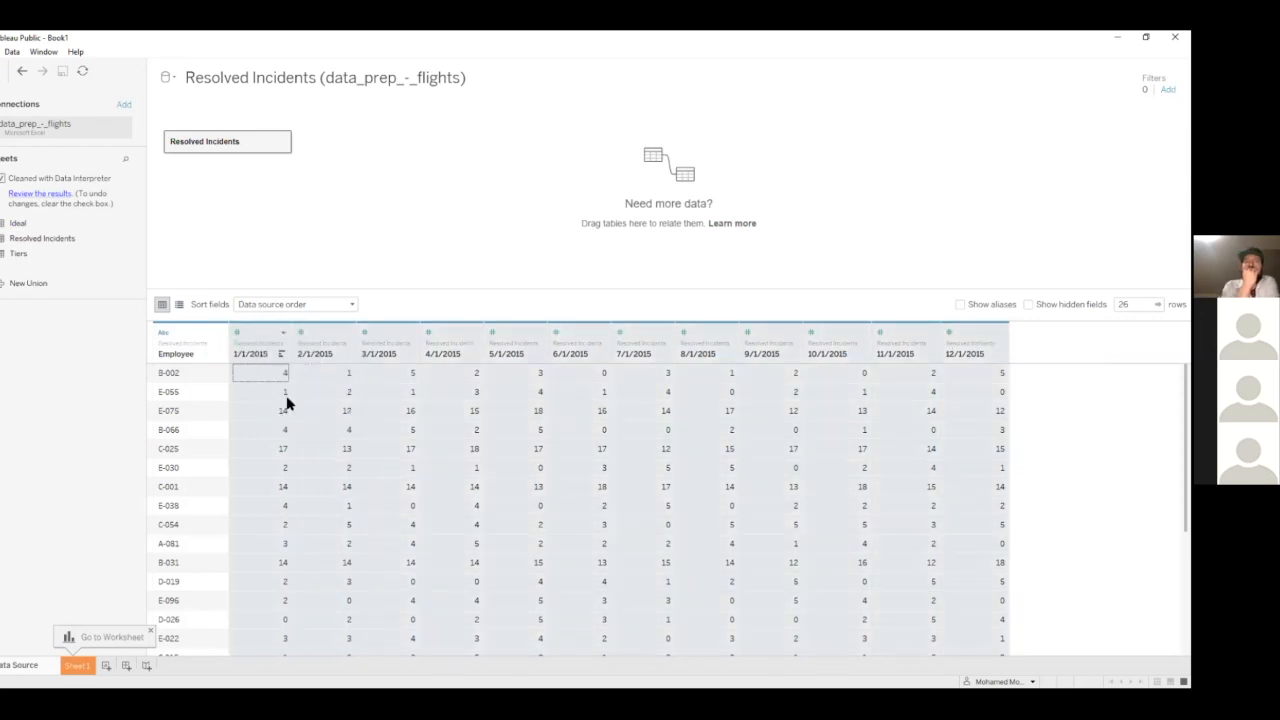
{"action": "left_click", "coordinate": [203, 340]}
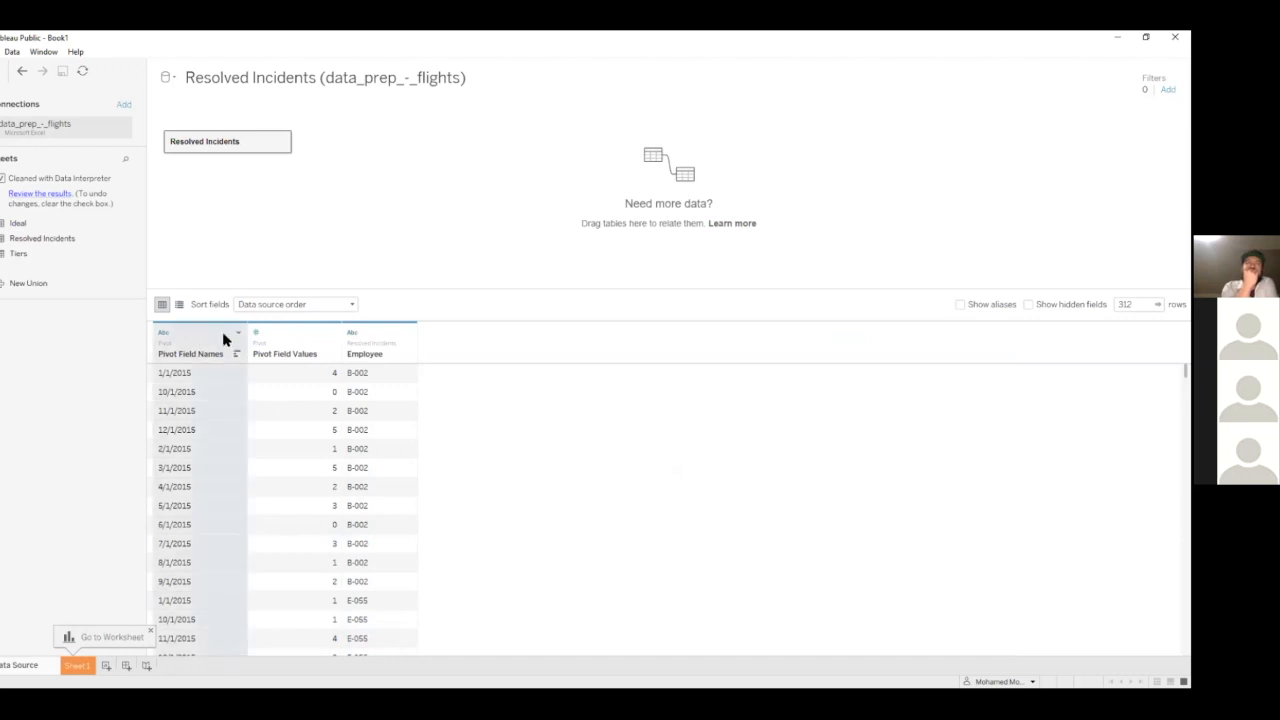
{"action": "left_click", "coordinate": [194, 374]}
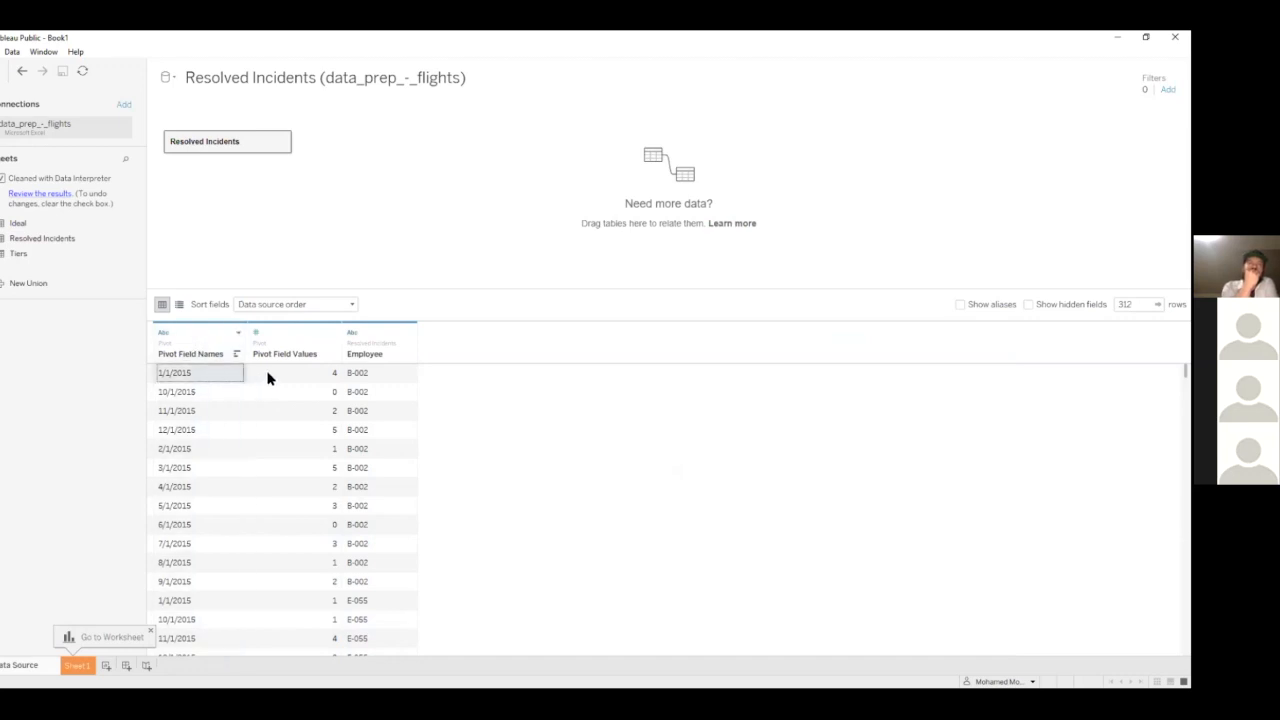
{"action": "left_click", "coordinate": [370, 376]}
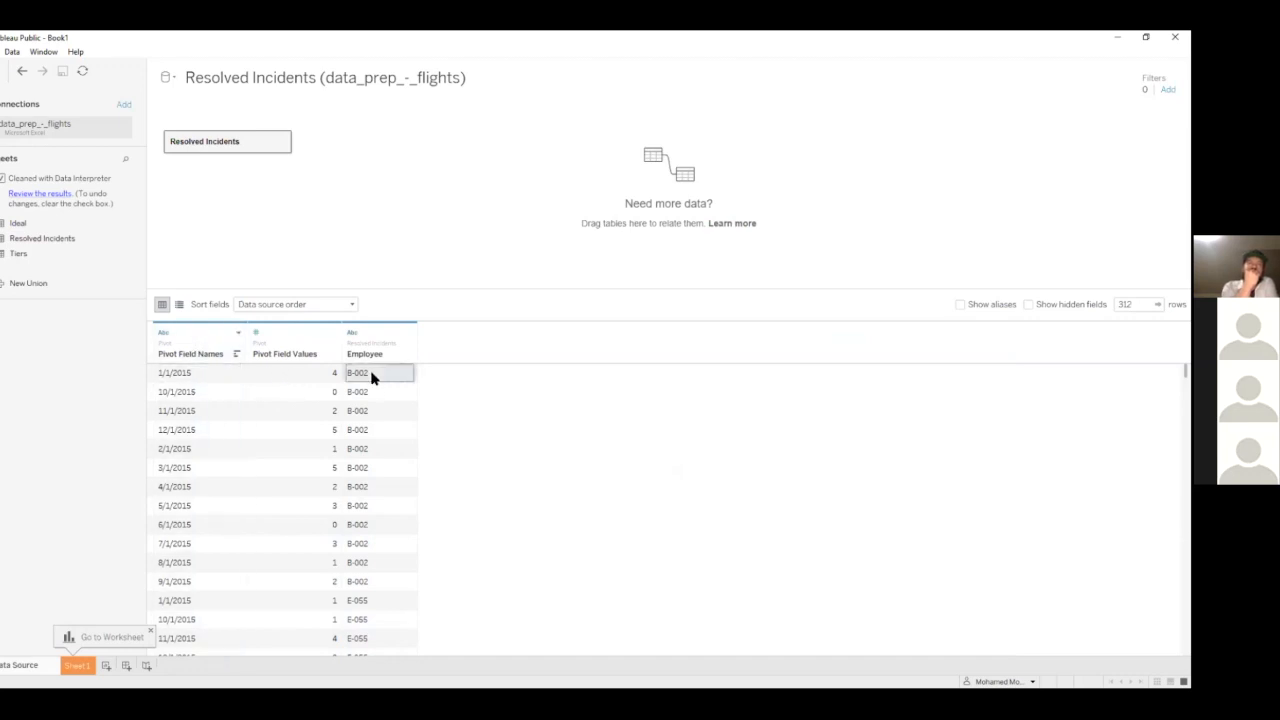
{"action": "left_click", "coordinate": [192, 374]}
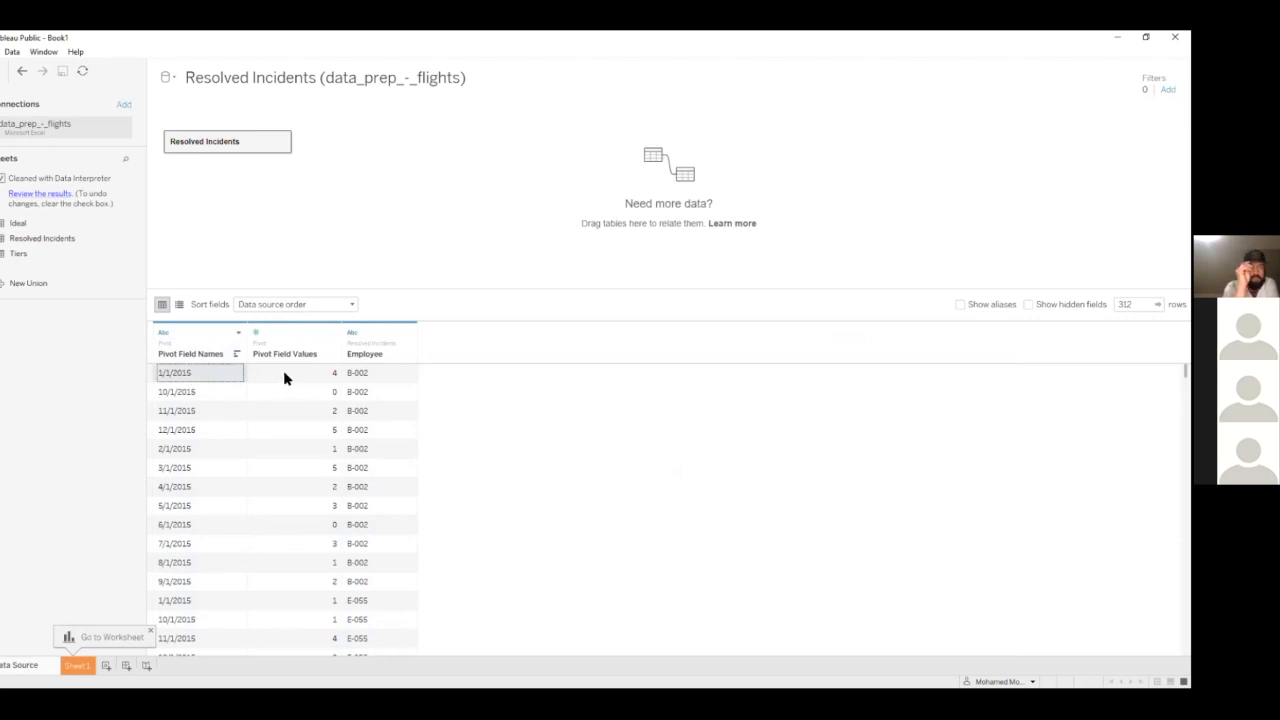
{"action": "left_click", "coordinate": [322, 376]}
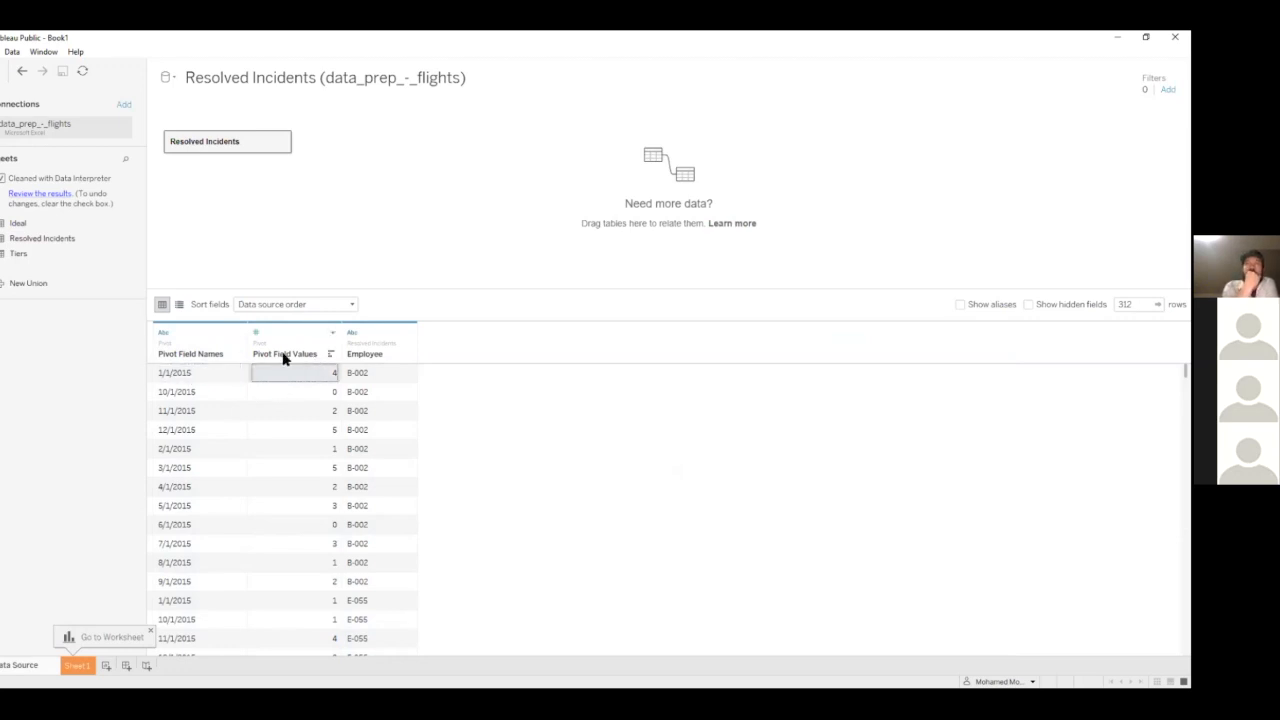
Rename the Pivot Field Names column as Date and the Pivot Field Values column as incindents
{"action": "double_click", "coordinate": [194, 355]}
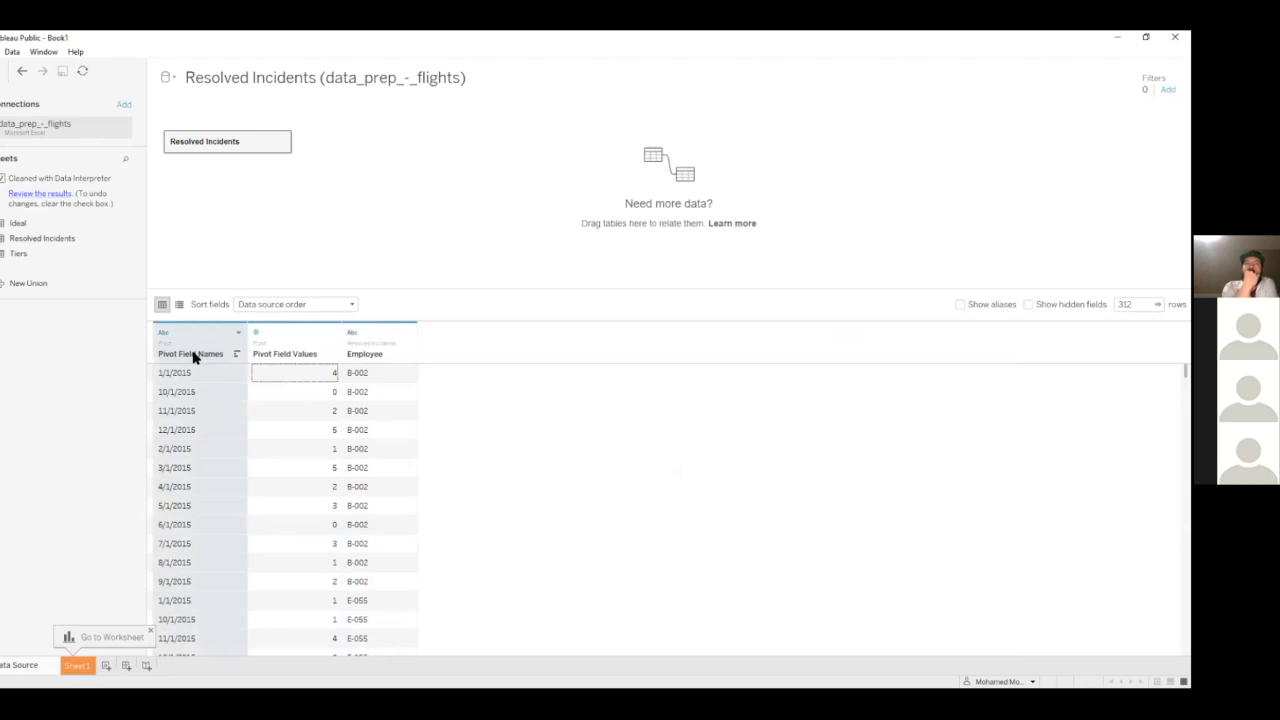
{"action": "type", "text": "Date"}
{"action": "key", "text": "Return"}
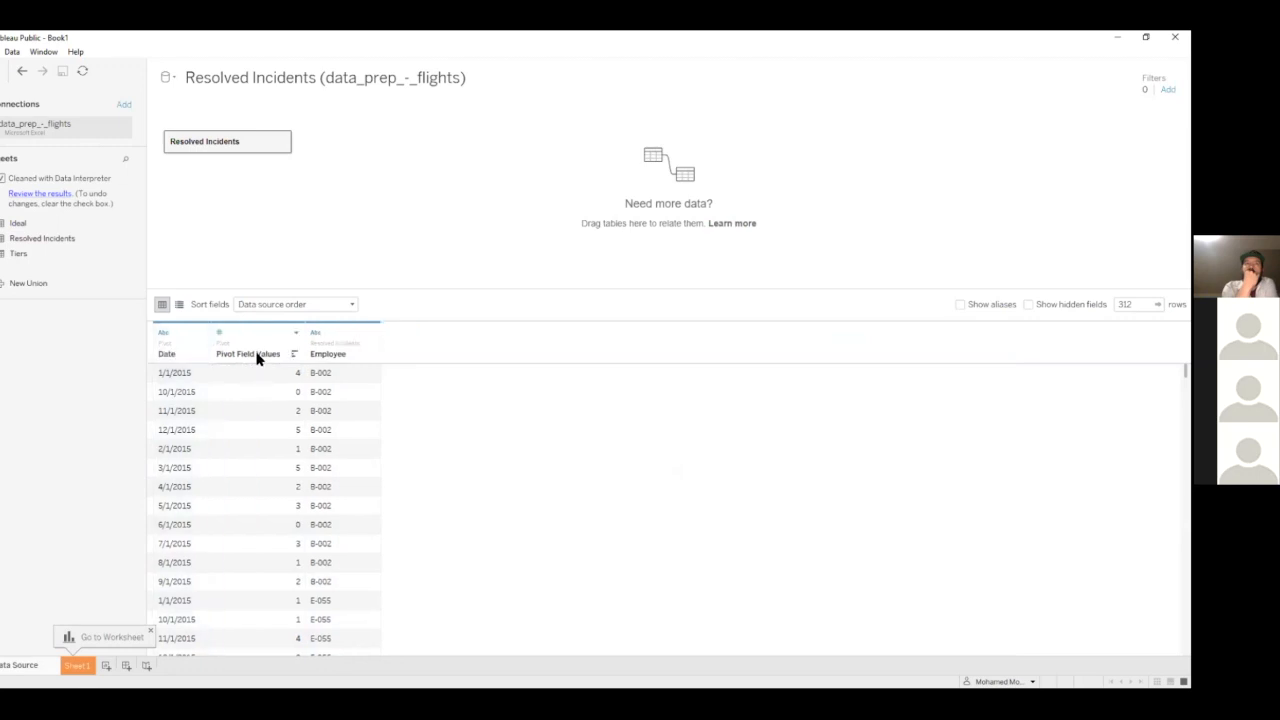
{"action": "double_click", "coordinate": [258, 355]}
{"action": "key", "text": "BackSpace"}
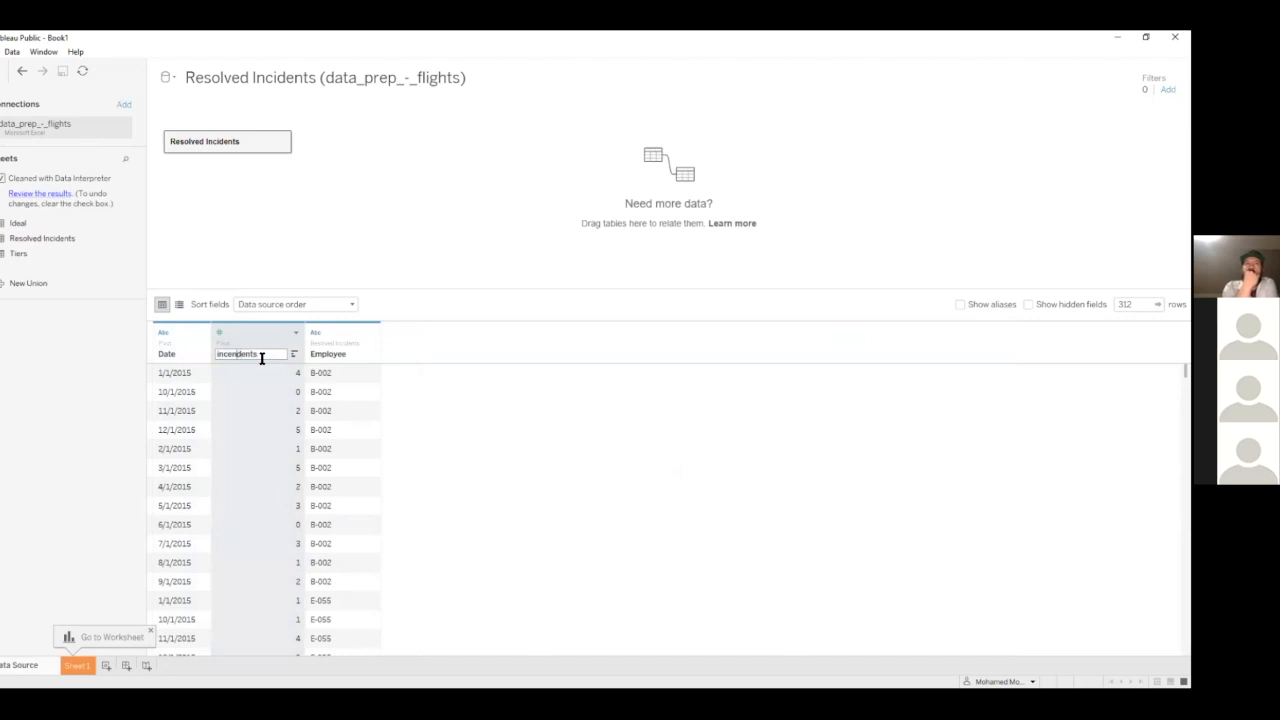
{"action": "key", "text": "BackSpace"}
{"action": "type", "text": "i"}
{"action": "key", "text": "Return"}
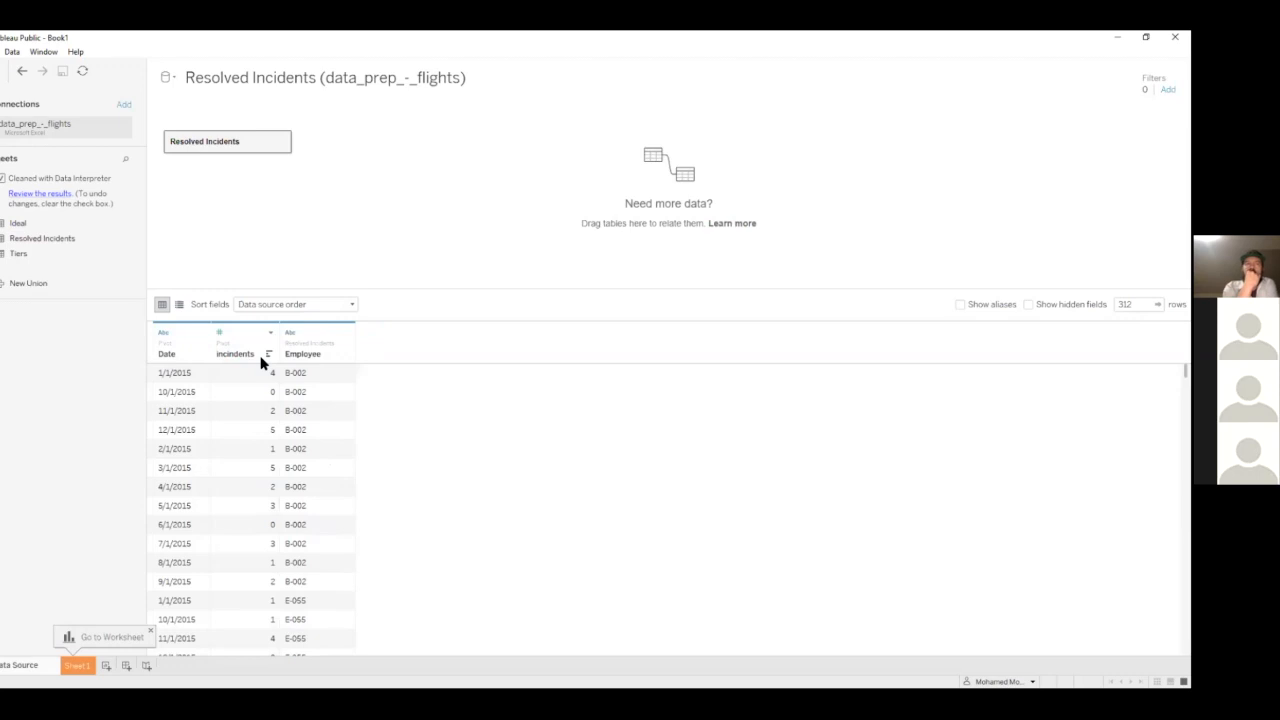
{"action": "left_click", "coordinate": [308, 372]}
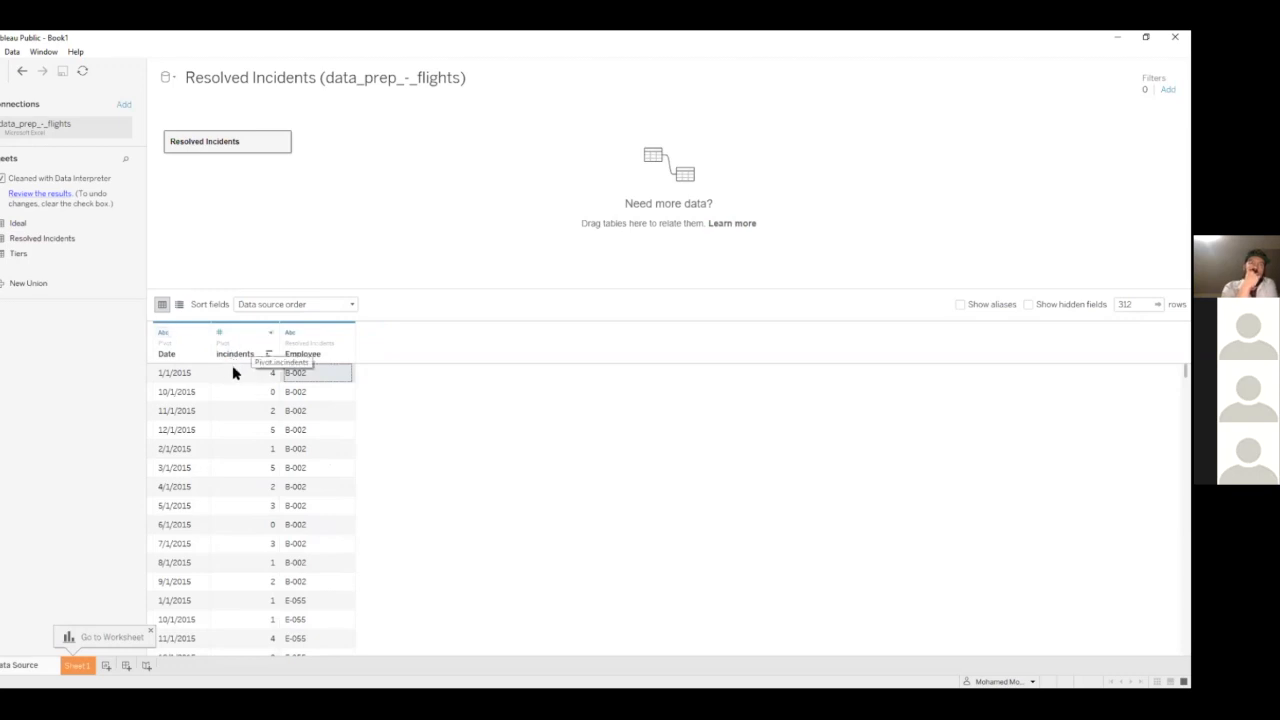
{"action": "left_click", "coordinate": [151, 629]}
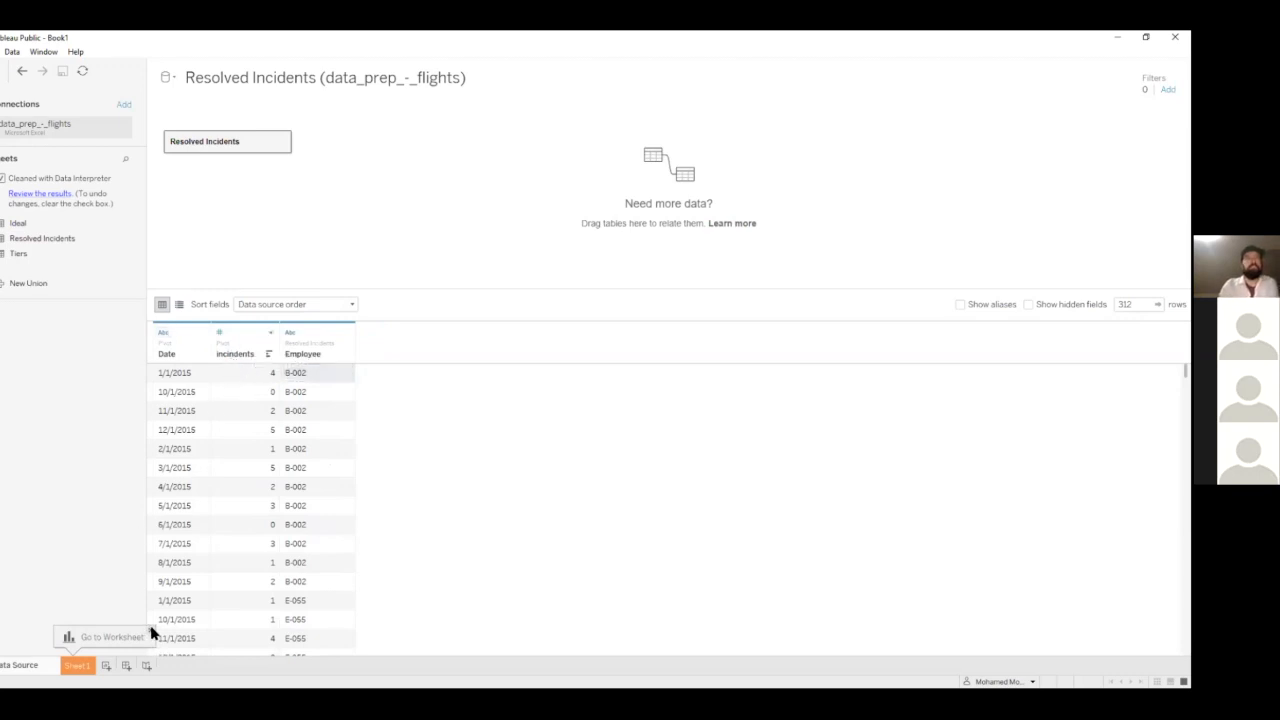
On Sheet 1, chart the sum of incindents per Employee as horizontal bars sorted in descending order
{"action": "left_click", "coordinate": [77, 665]}
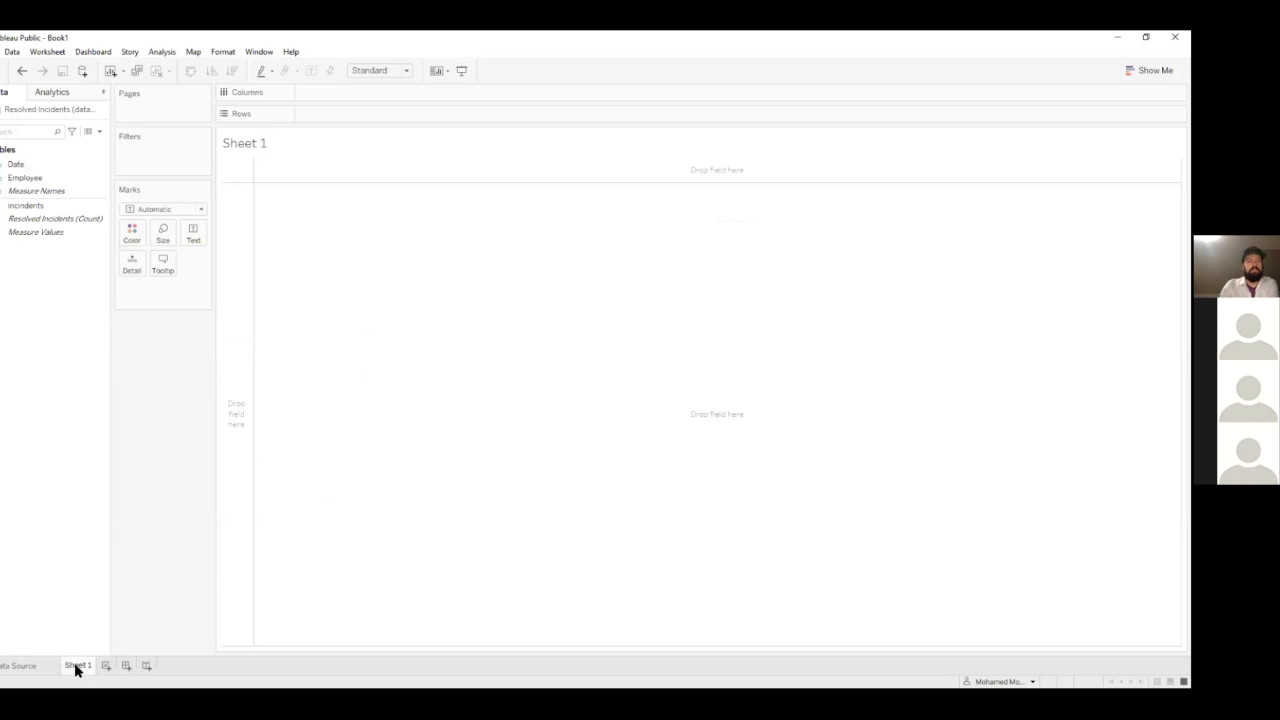
{"action": "left_click", "coordinate": [25, 166]}
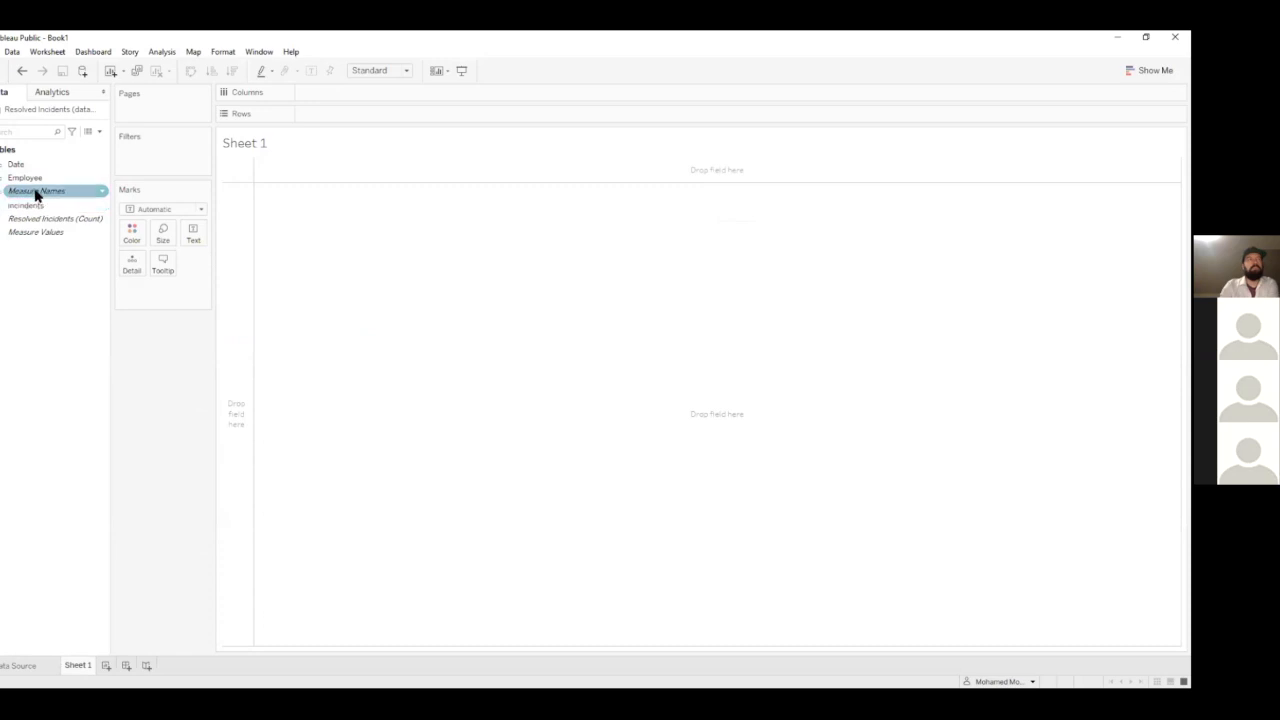
{"action": "left_click", "coordinate": [34, 180]}
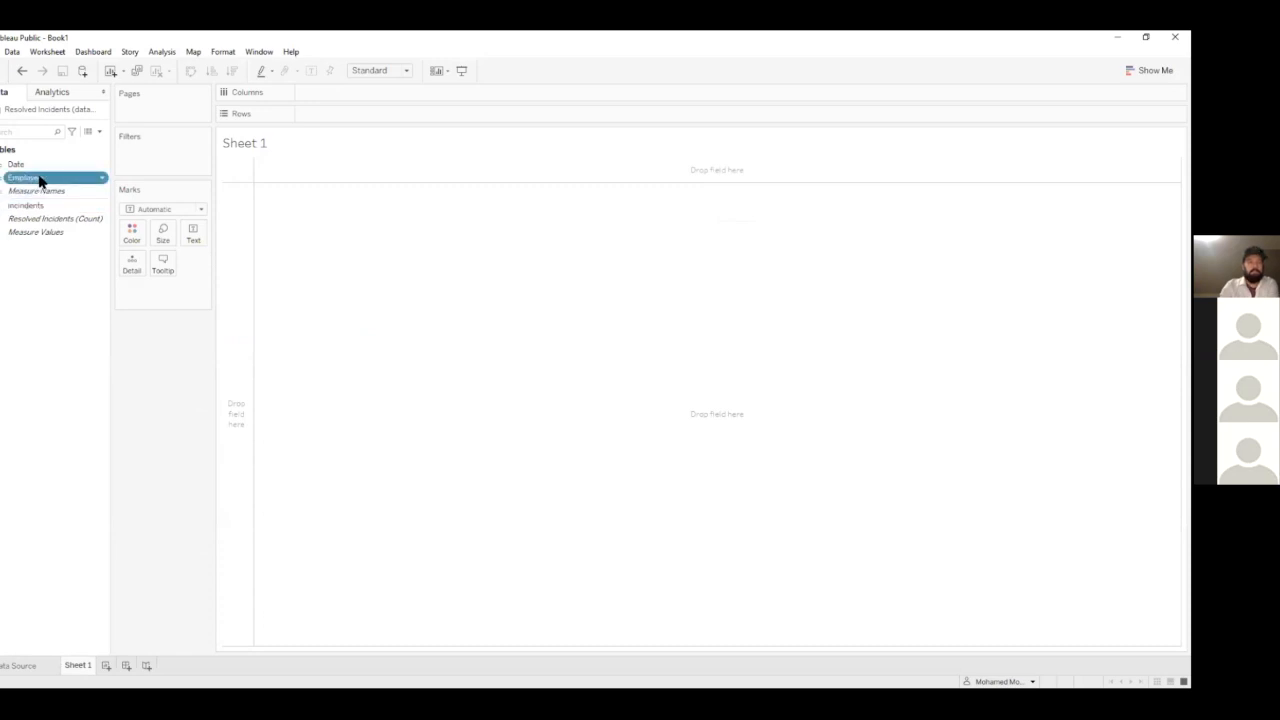
{"action": "left_click_drag", "start_coordinate": [34, 180], "coordinate": [349, 114]}
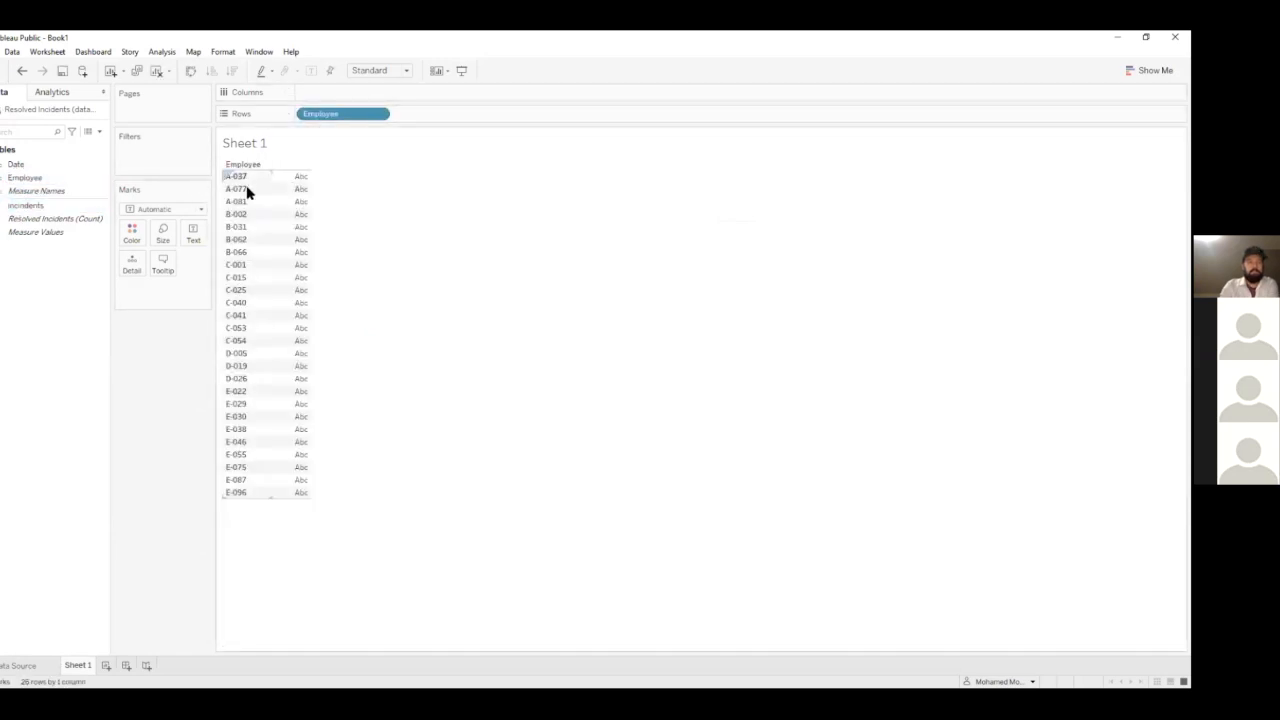
{"action": "left_click_drag", "start_coordinate": [13, 213], "coordinate": [306, 95]}
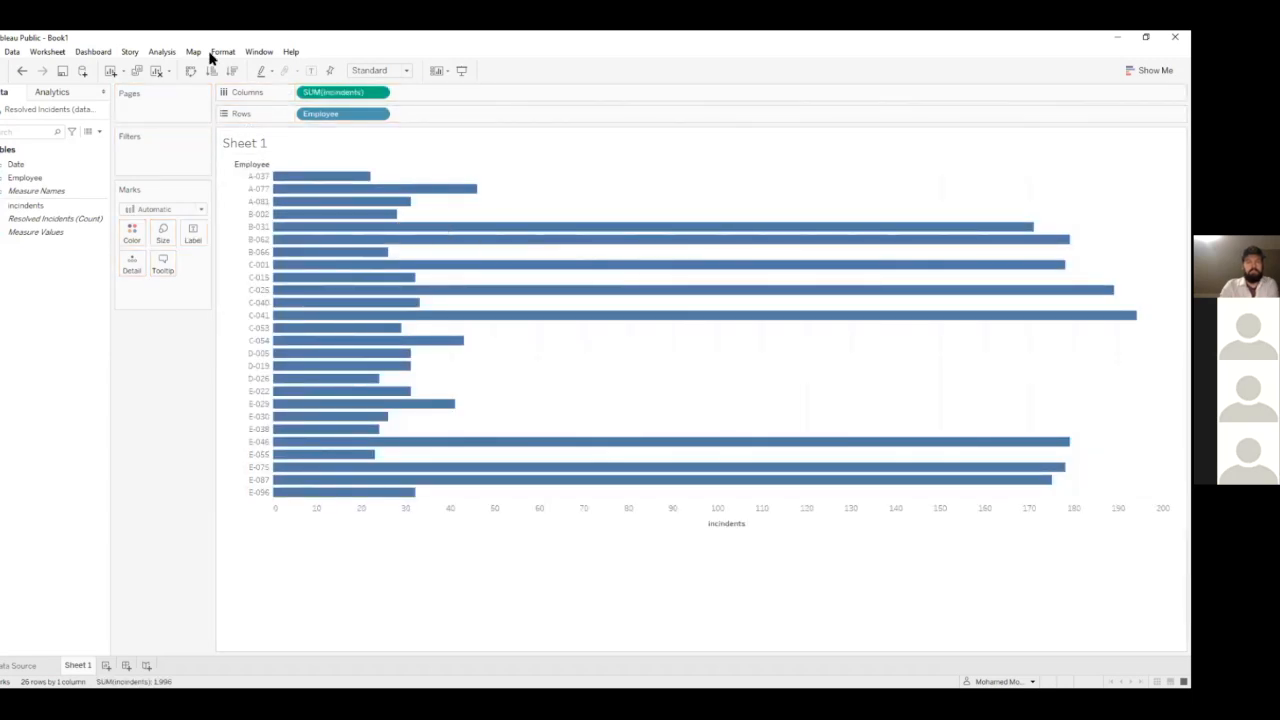
{"action": "left_click", "coordinate": [232, 71]}
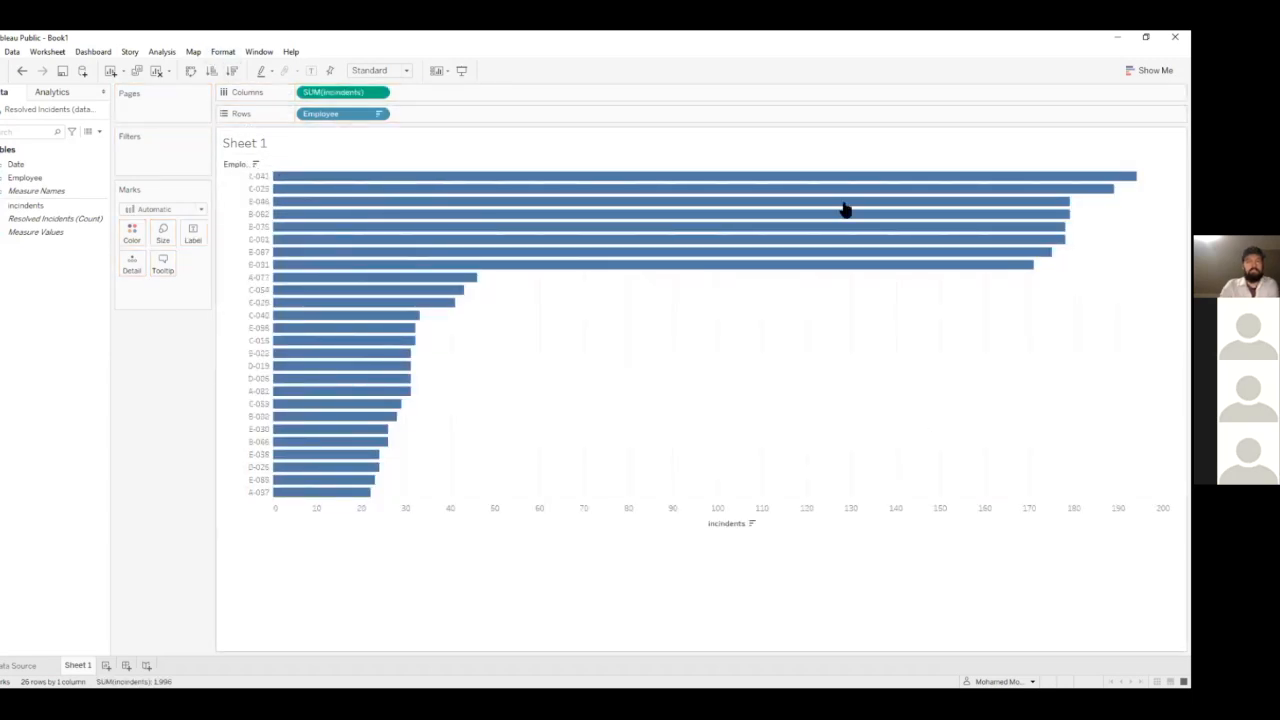
{"action": "mouse_move", "coordinate": [560, 206]}
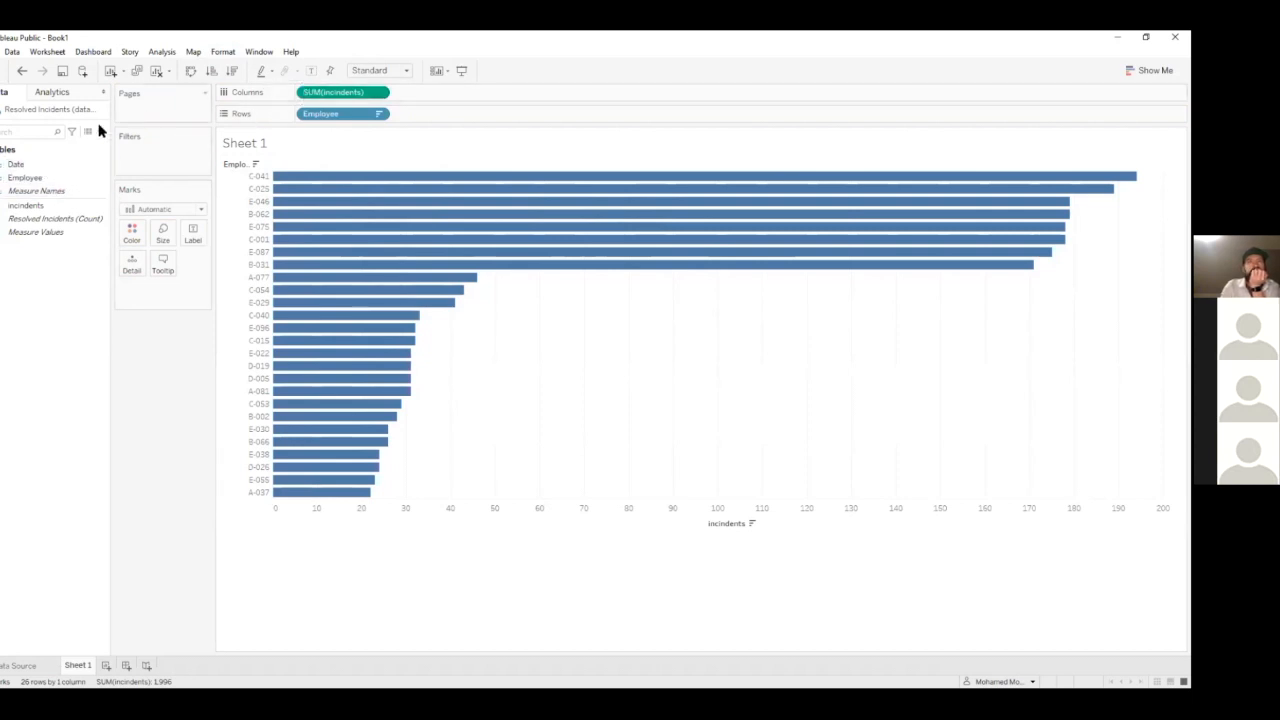
Change the Date field's data type to Date and clear the trial Date breakdown from the rows
{"action": "left_click_drag", "start_coordinate": [16, 165], "coordinate": [411, 117]}
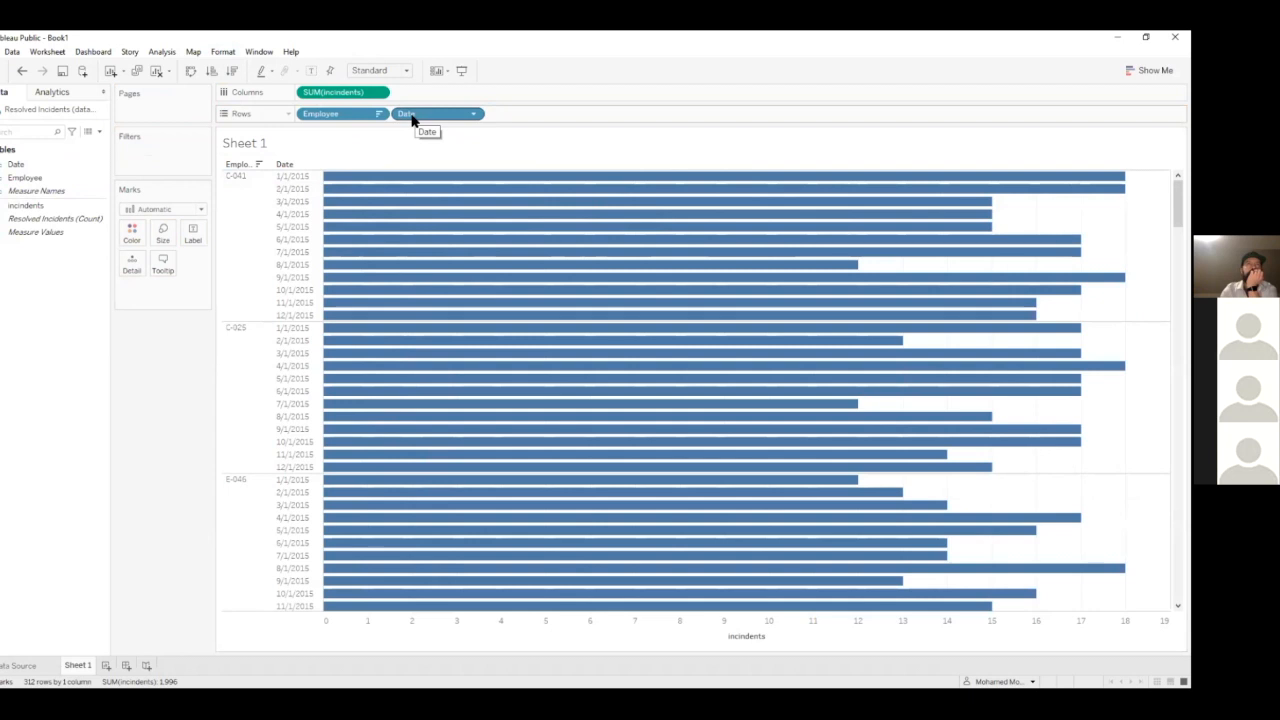
{"action": "left_click", "coordinate": [2, 168]}
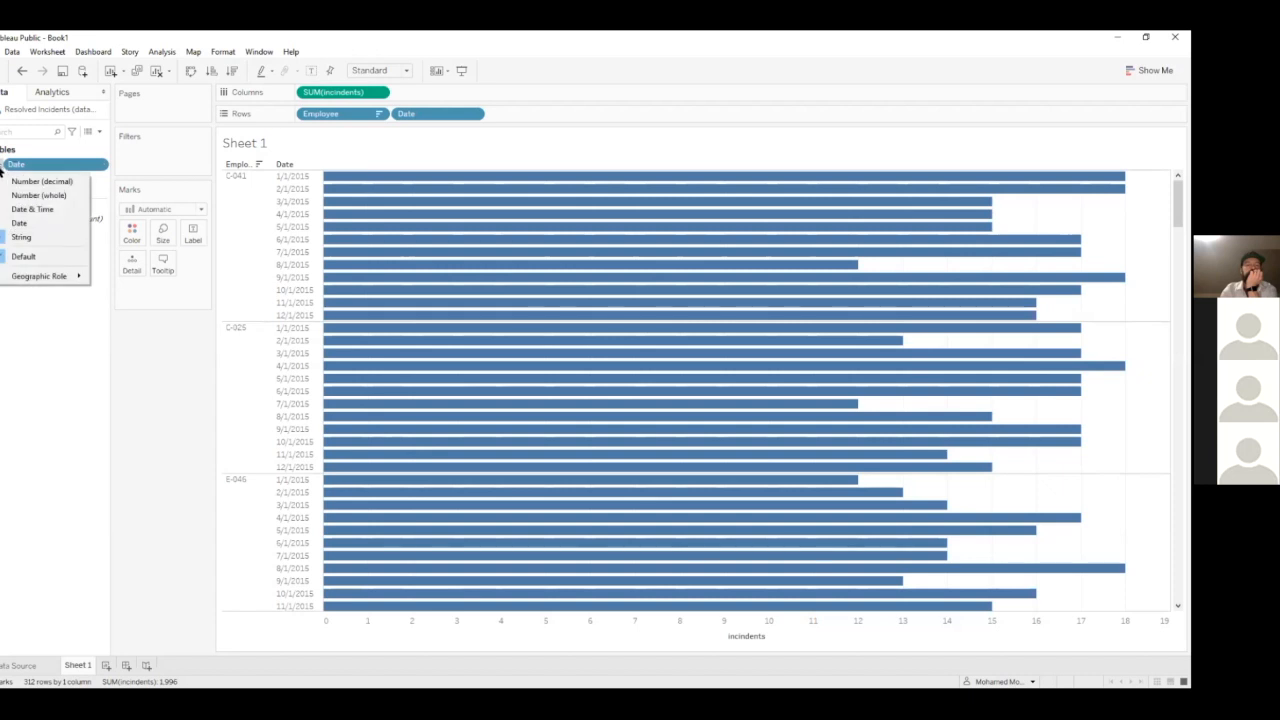
{"action": "left_click", "coordinate": [16, 222]}
{"action": "left_click_drag", "start_coordinate": [455, 114], "coordinate": [250, 95]}
Break the employee bars down by year, quarter and month of Date, and remove the date levels from the rows
{"action": "left_click_drag", "start_coordinate": [44, 166], "coordinate": [427, 115]}
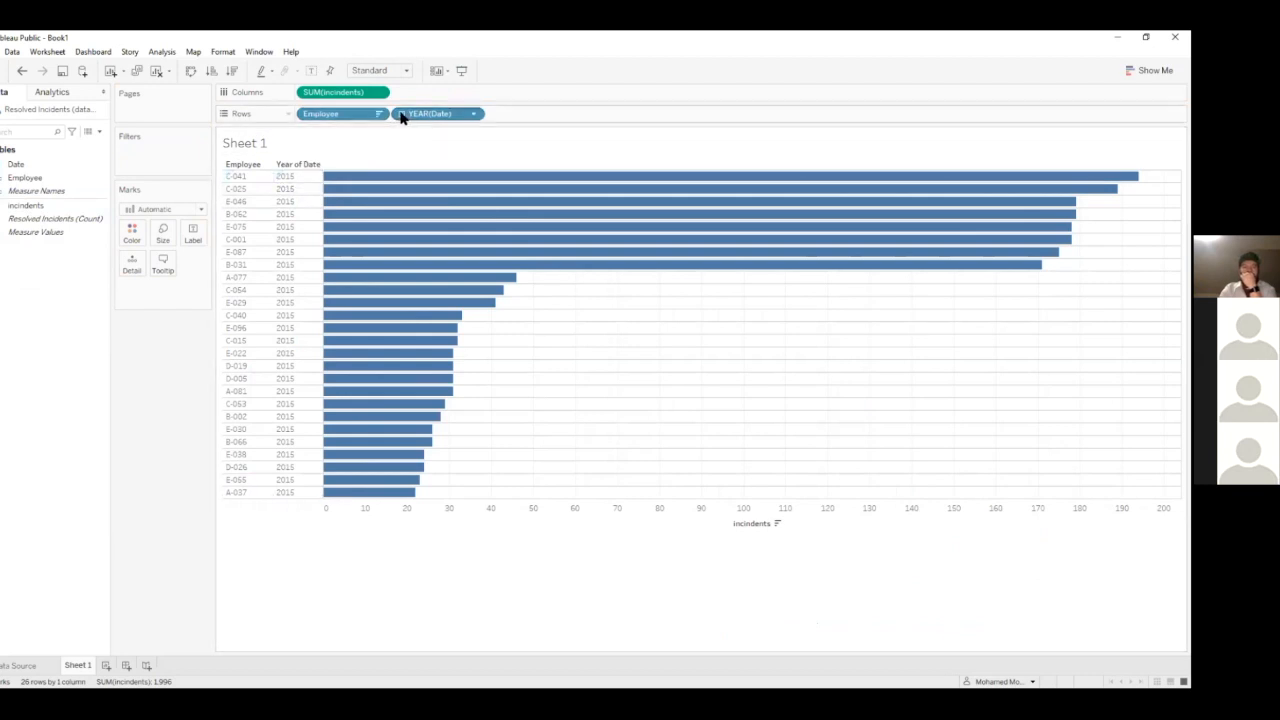
{"action": "left_click", "coordinate": [402, 114]}
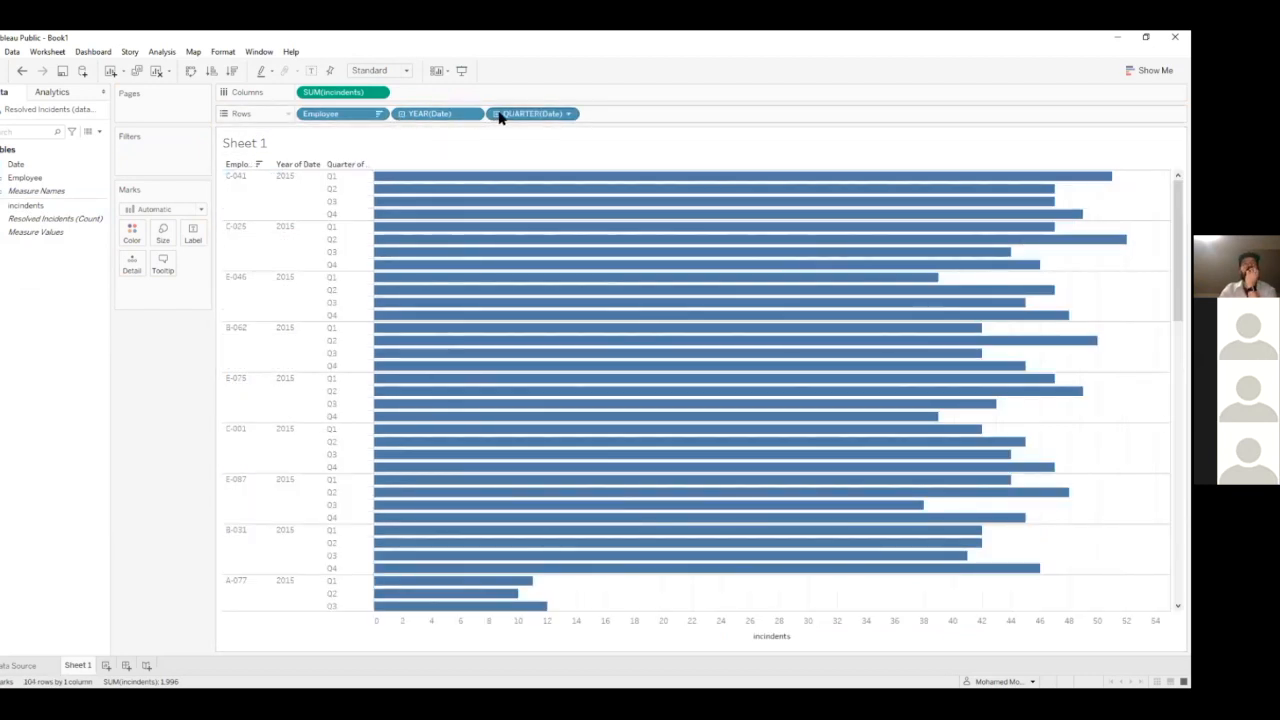
{"action": "left_click", "coordinate": [498, 114]}
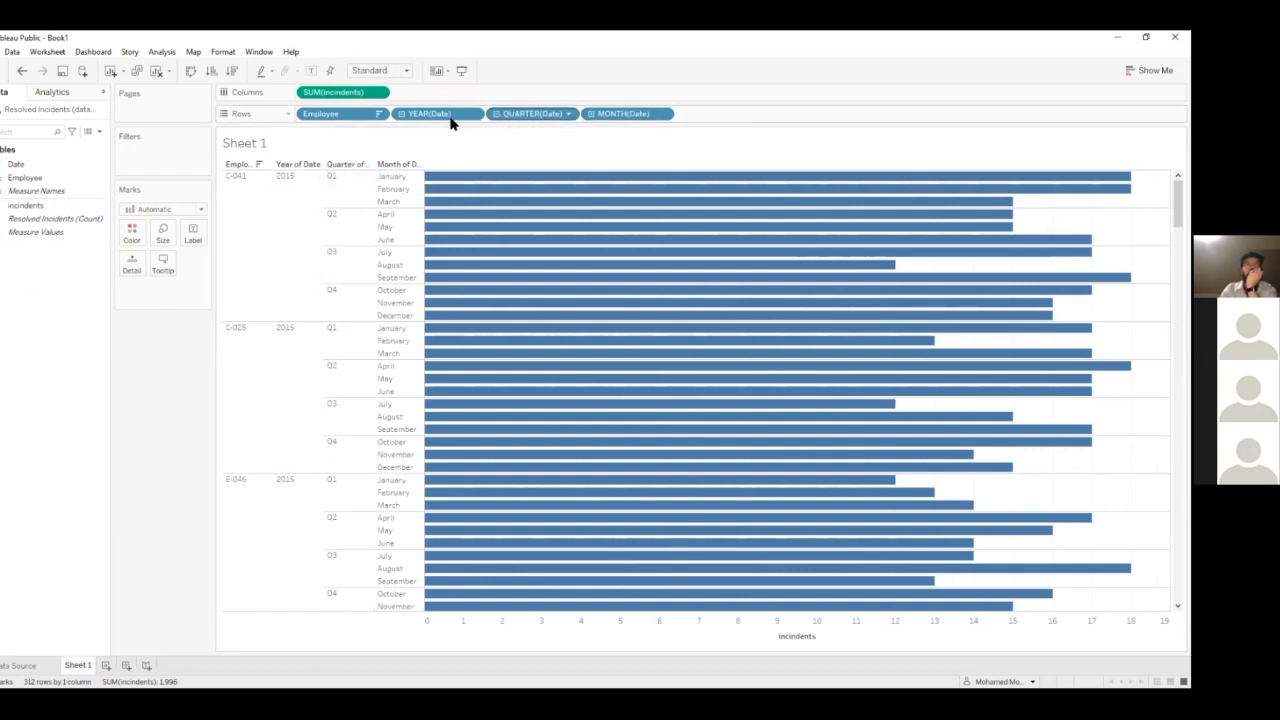
{"action": "key", "text": "ctrl+z"}
{"action": "left_click", "coordinate": [401, 114]}
{"action": "left_click_drag", "start_coordinate": [409, 117], "coordinate": [80, 417]}
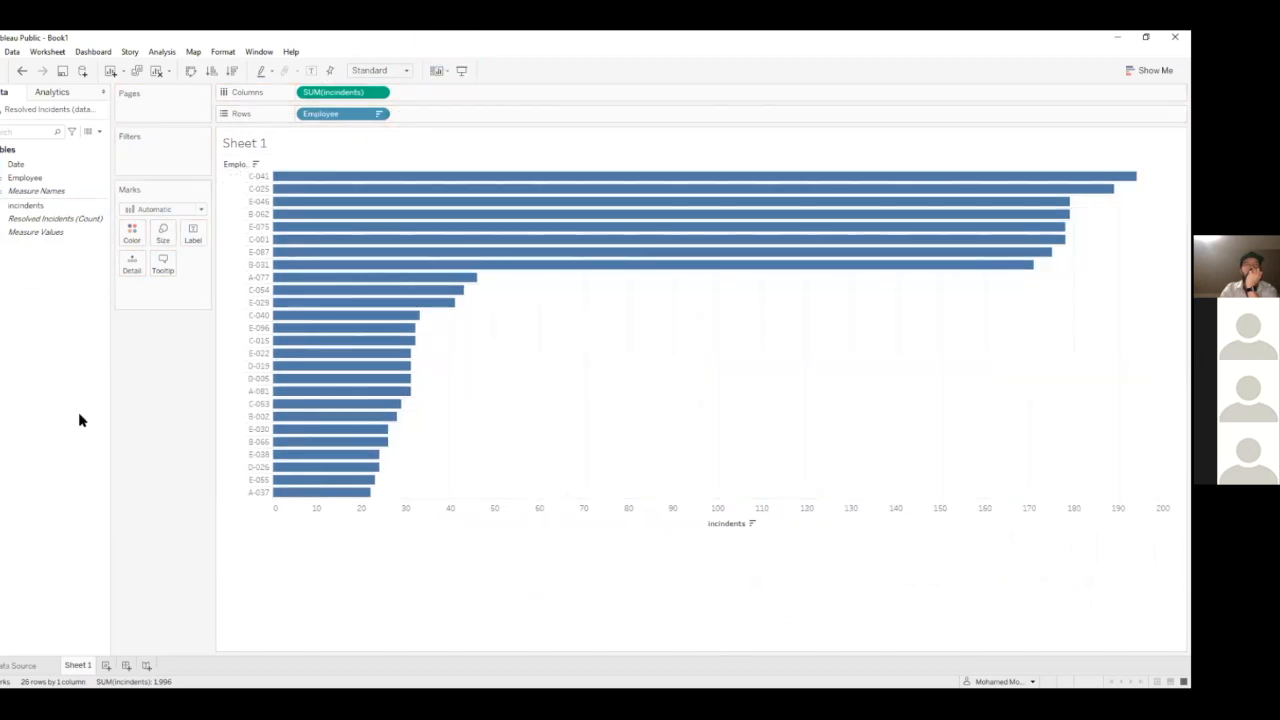
Review the Date column's data type options and the Employee column's codes and available actions in the data source
{"action": "left_click", "coordinate": [10, 666]}
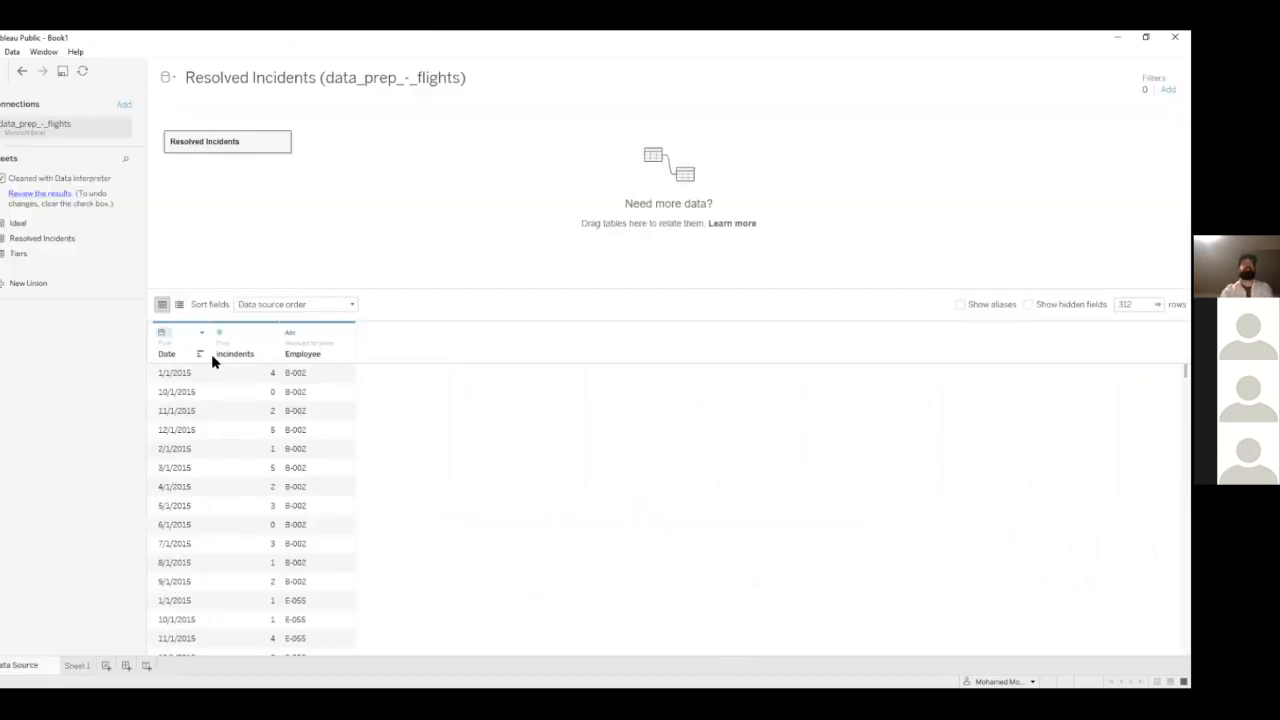
{"action": "left_click", "coordinate": [161, 334]}
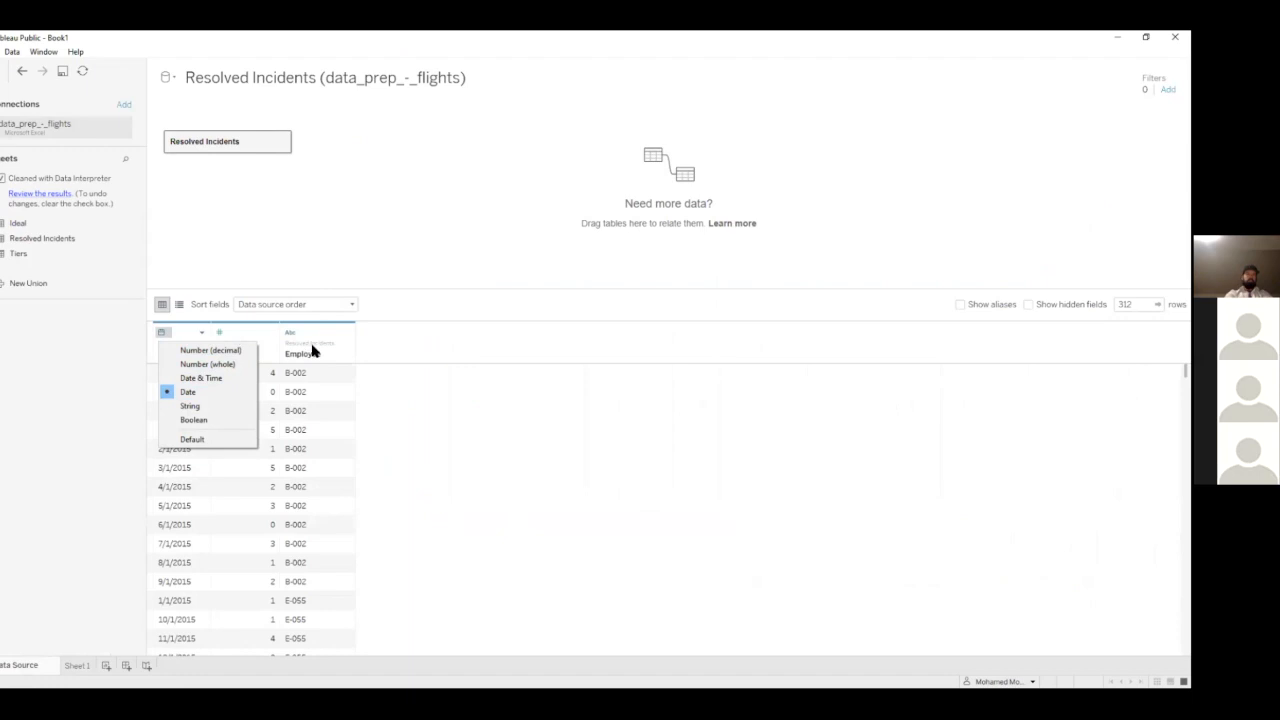
{"action": "left_click", "coordinate": [408, 349]}
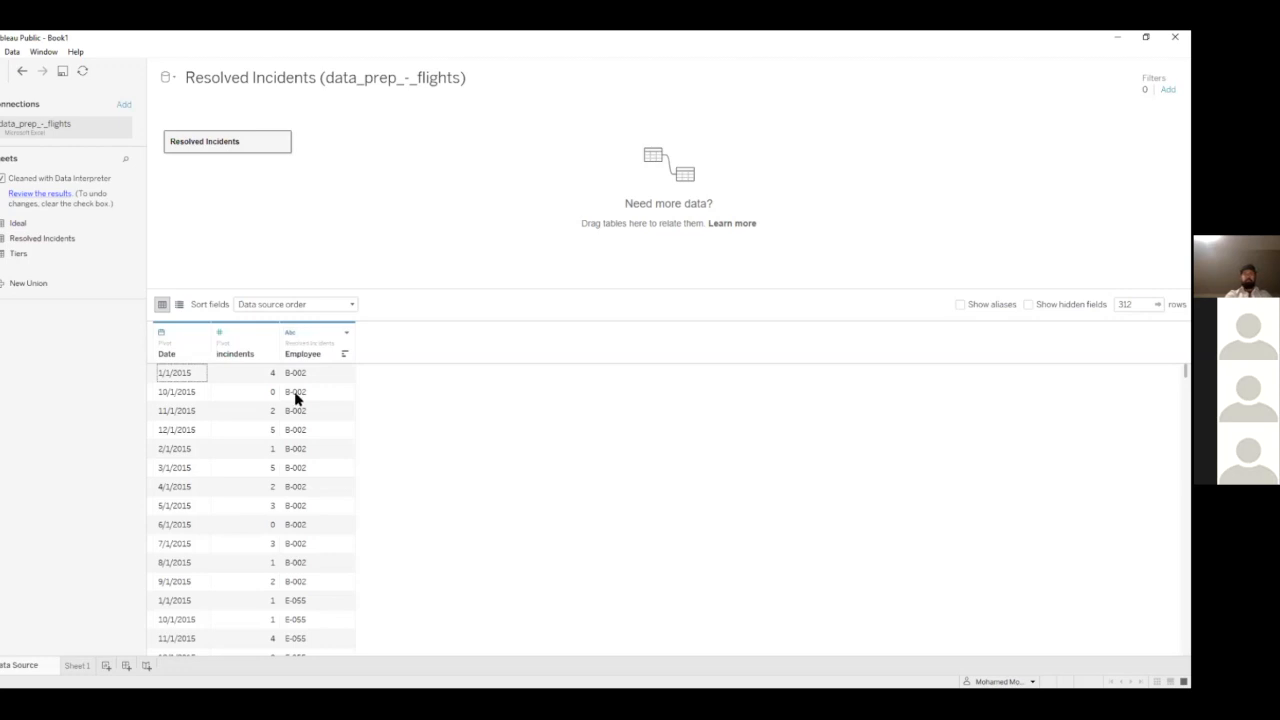
{"action": "scroll", "coordinate": [334, 420], "scroll_direction": "down", "scroll_amount": 9}
{"action": "scroll", "coordinate": [310, 490], "scroll_direction": "up", "scroll_amount": 9}
{"action": "left_click", "coordinate": [347, 333]}
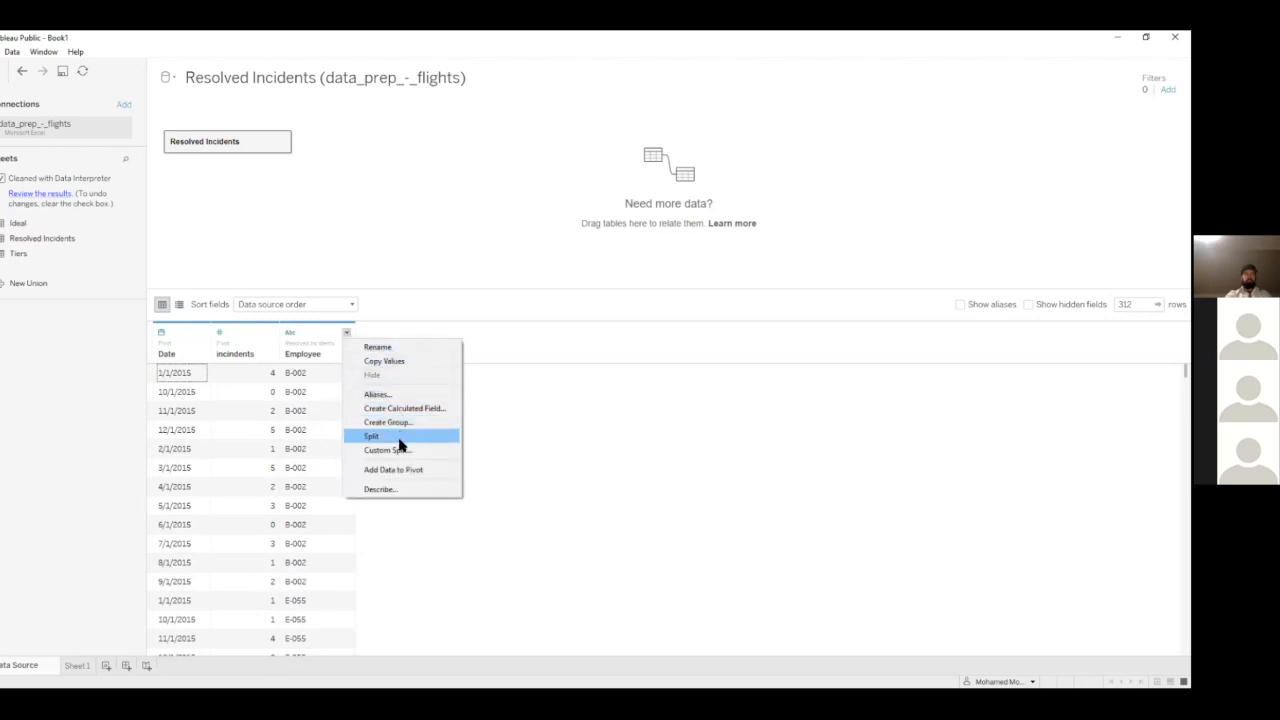
{"action": "left_click", "coordinate": [305, 345]}
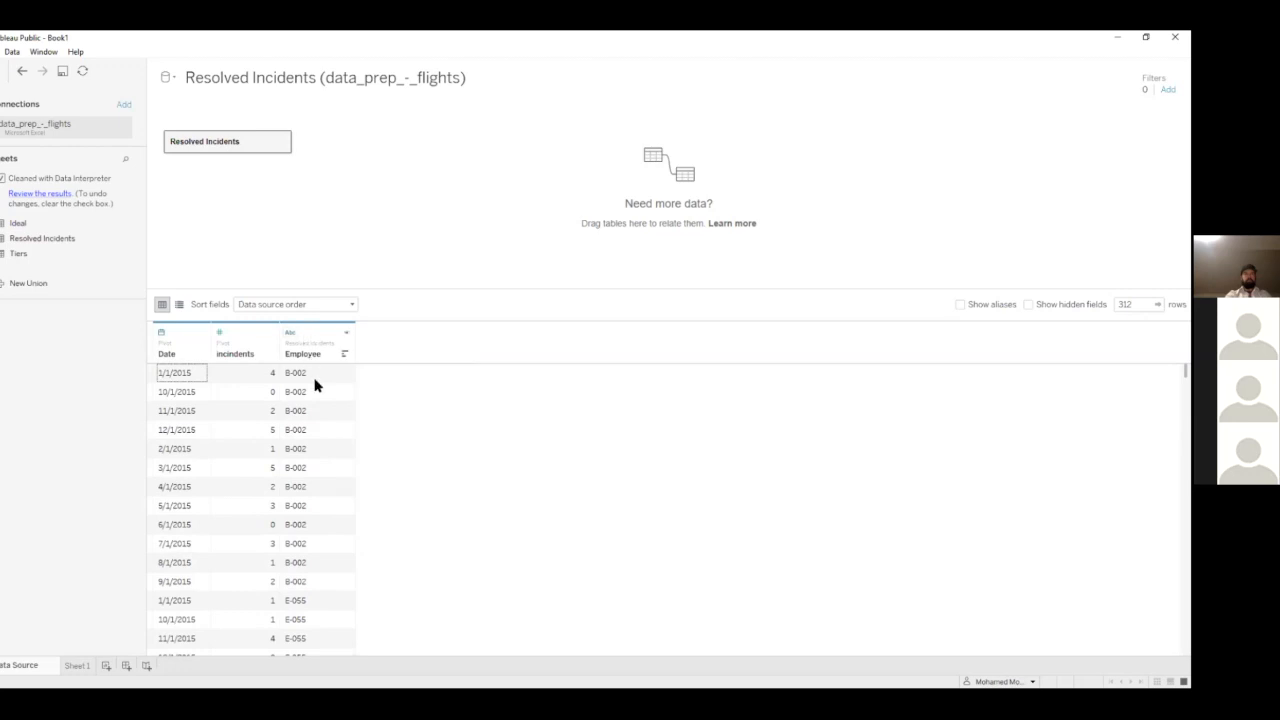
{"action": "left_click", "coordinate": [311, 376]}
{"action": "scroll", "coordinate": [295, 450], "scroll_direction": "down", "scroll_amount": 10}
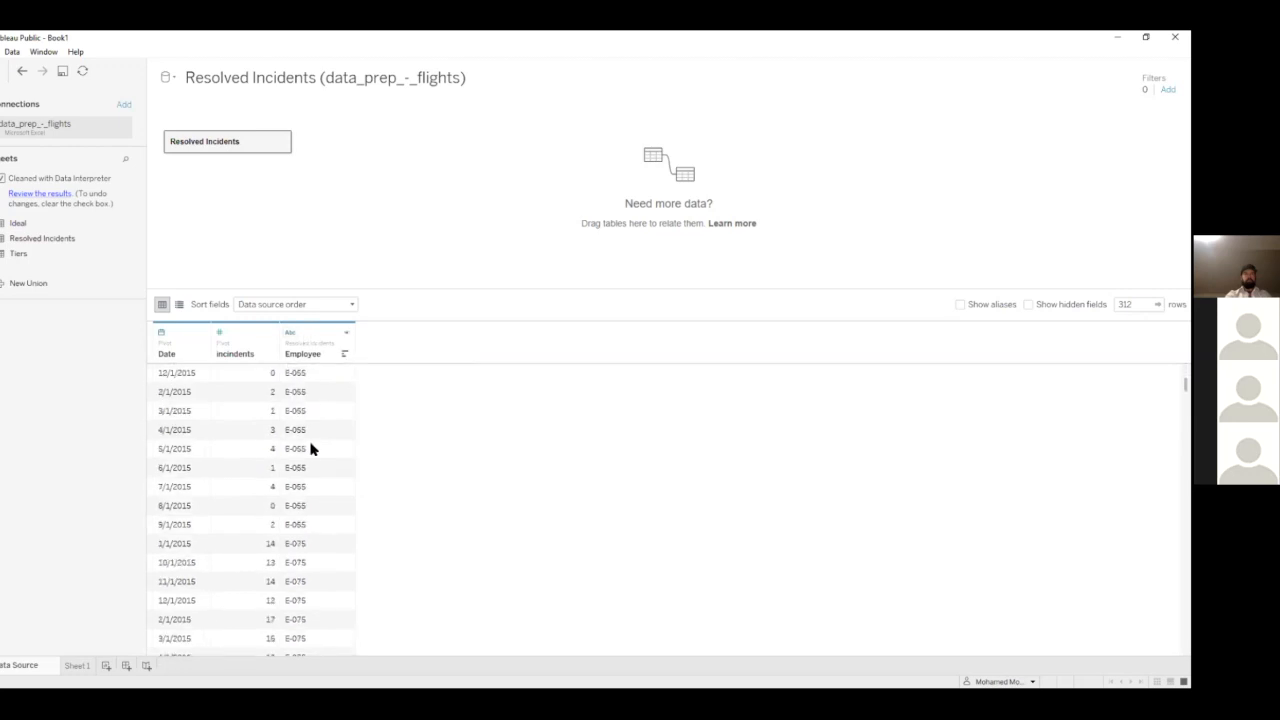
Try the automatic split on the Employee column, and undo it
{"action": "scroll", "coordinate": [308, 542], "scroll_direction": "up", "scroll_amount": 10}
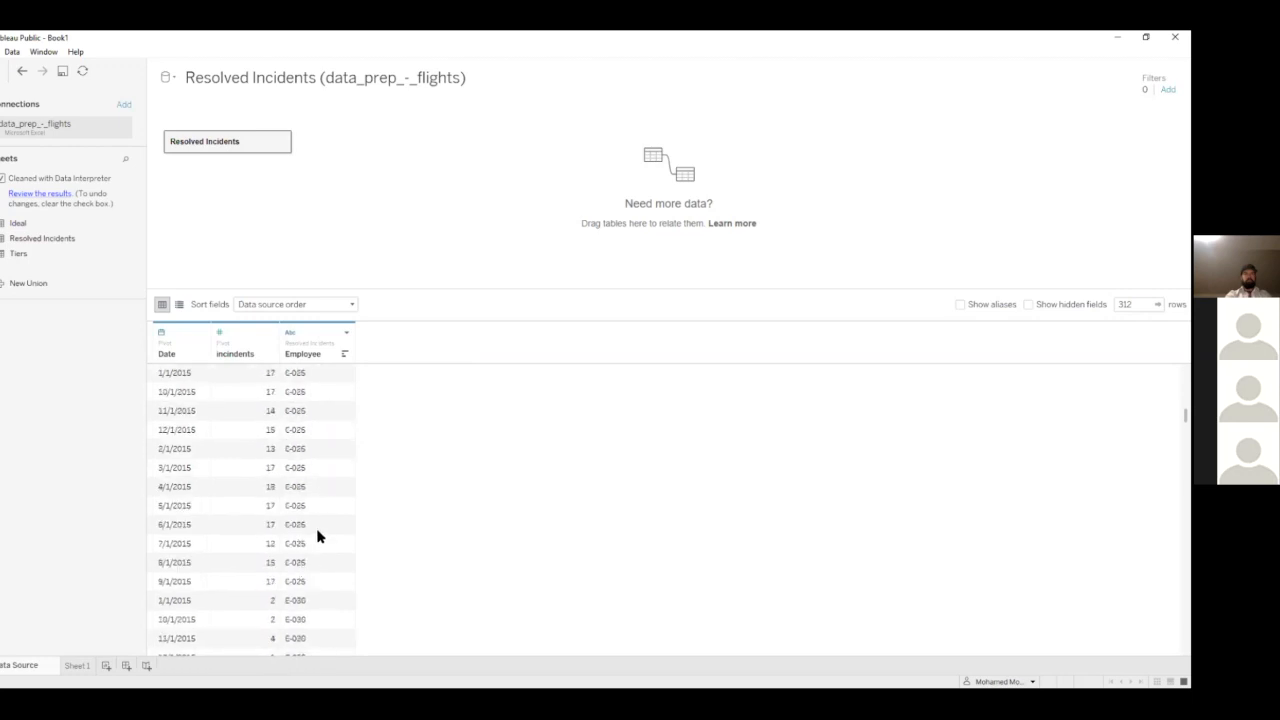
{"action": "scroll", "coordinate": [298, 398], "scroll_direction": "up", "scroll_amount": 1}
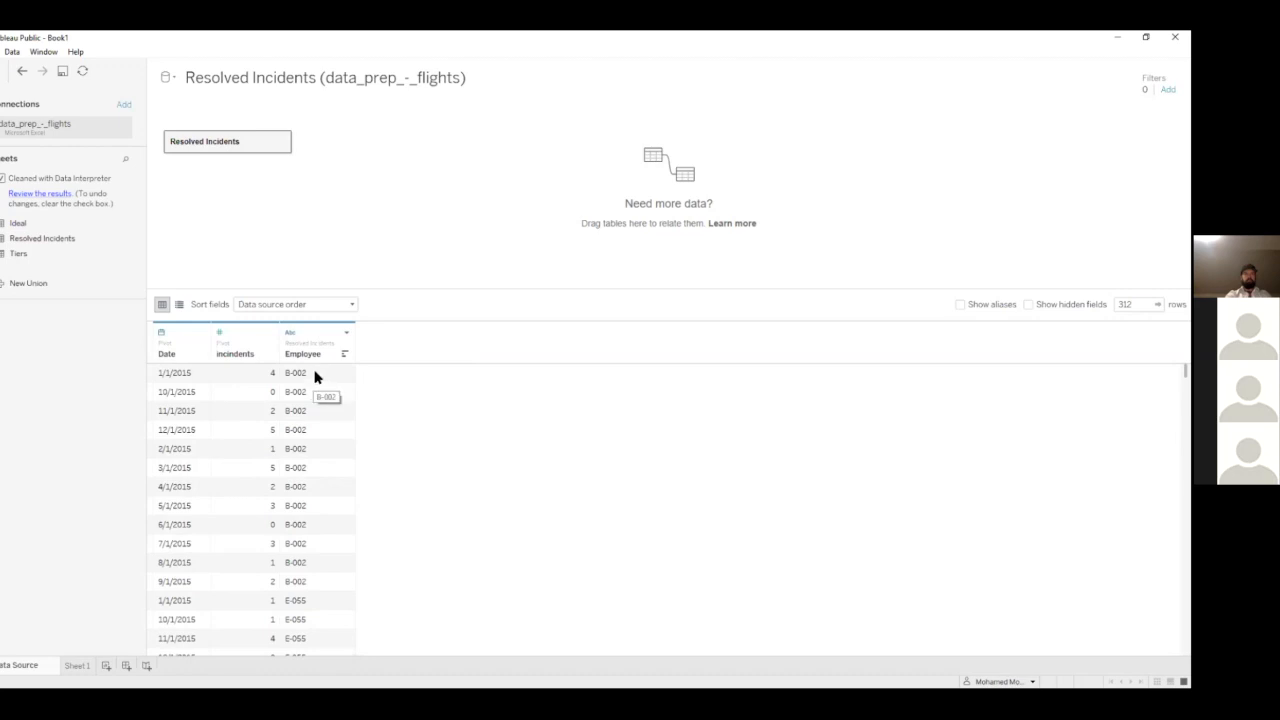
{"action": "left_click", "coordinate": [345, 332]}
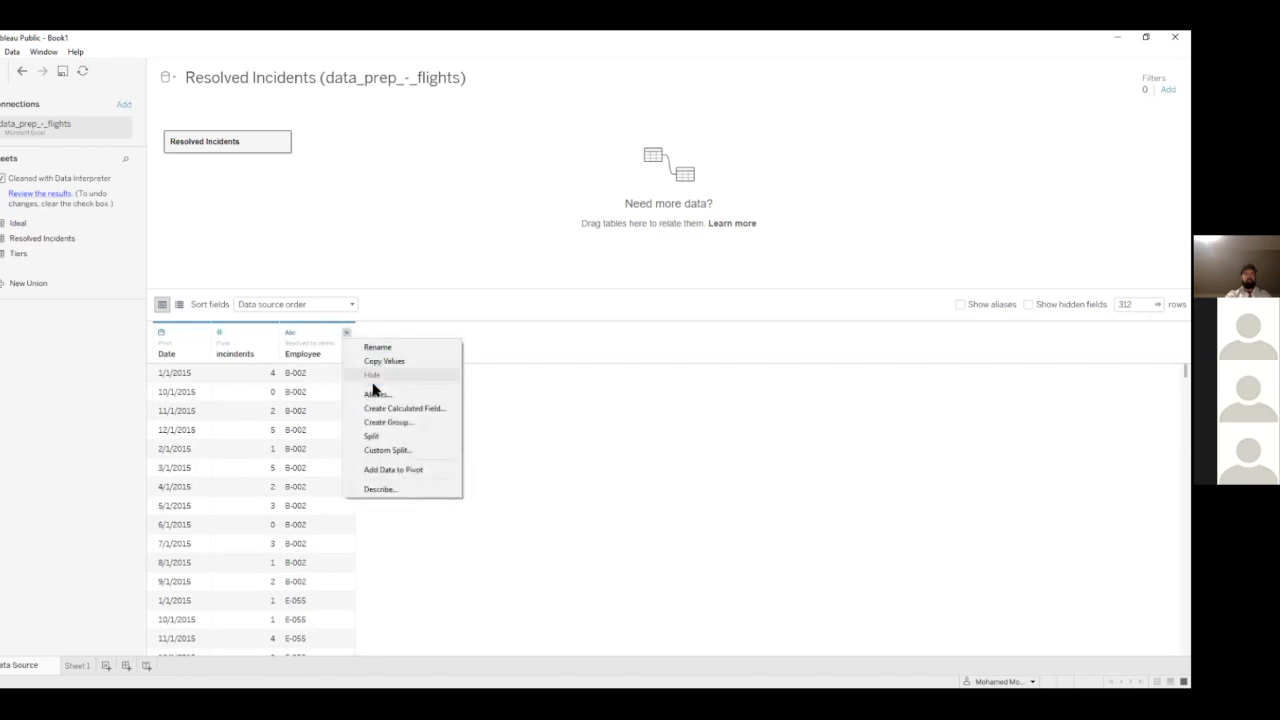
{"action": "left_click", "coordinate": [391, 437]}
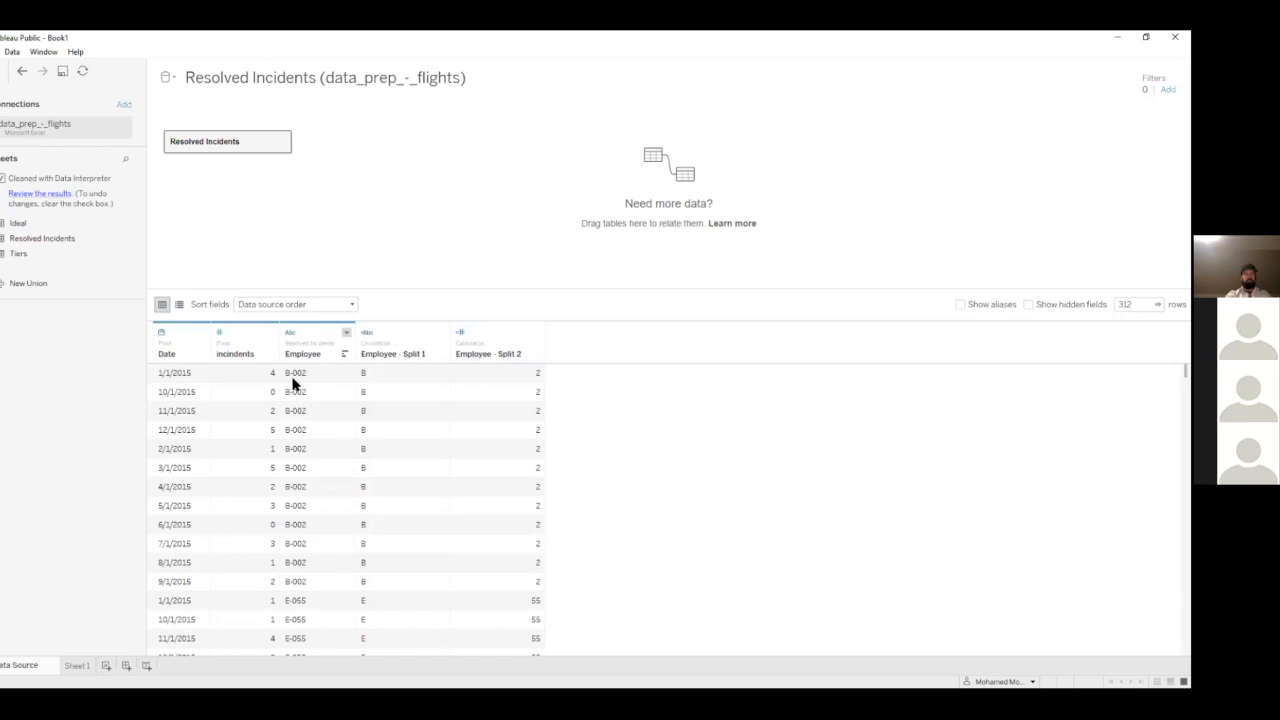
{"action": "left_click", "coordinate": [22, 71]}
Apply a custom split to the Employee column at the hyphen, separating the letter prefix from the numeric code as text
{"action": "left_click", "coordinate": [345, 336]}
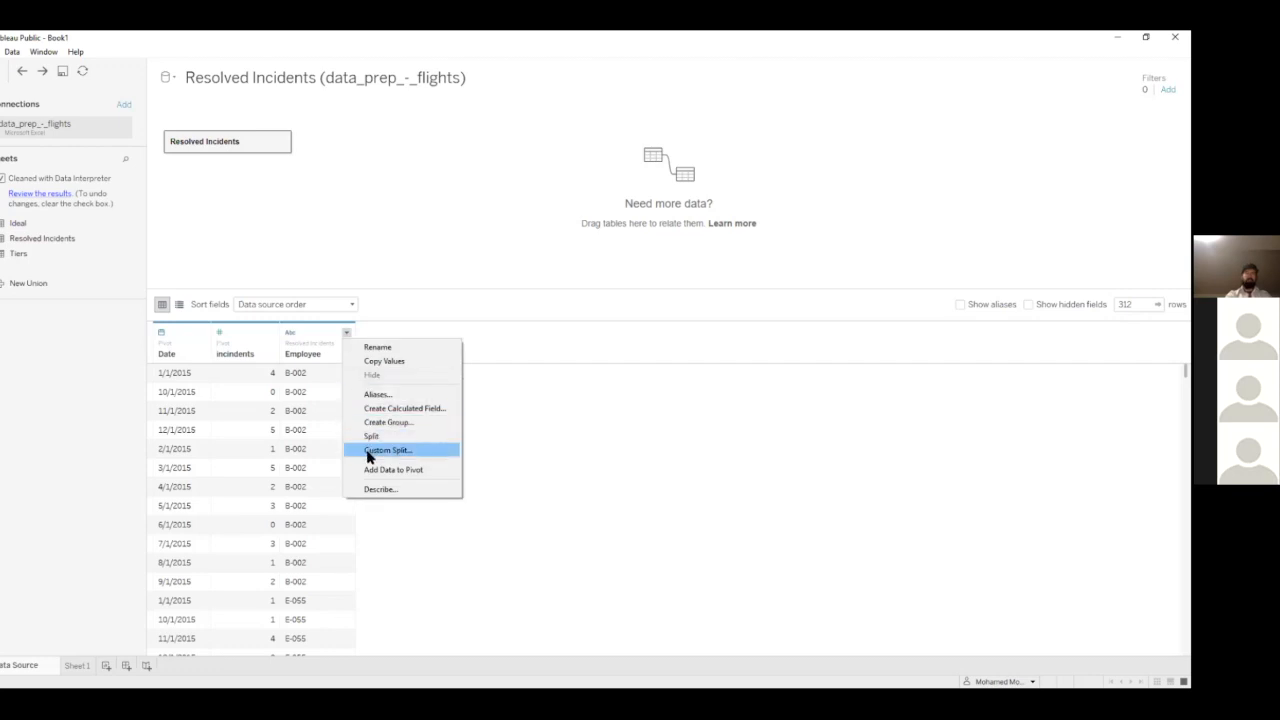
{"action": "left_click", "coordinate": [368, 452]}
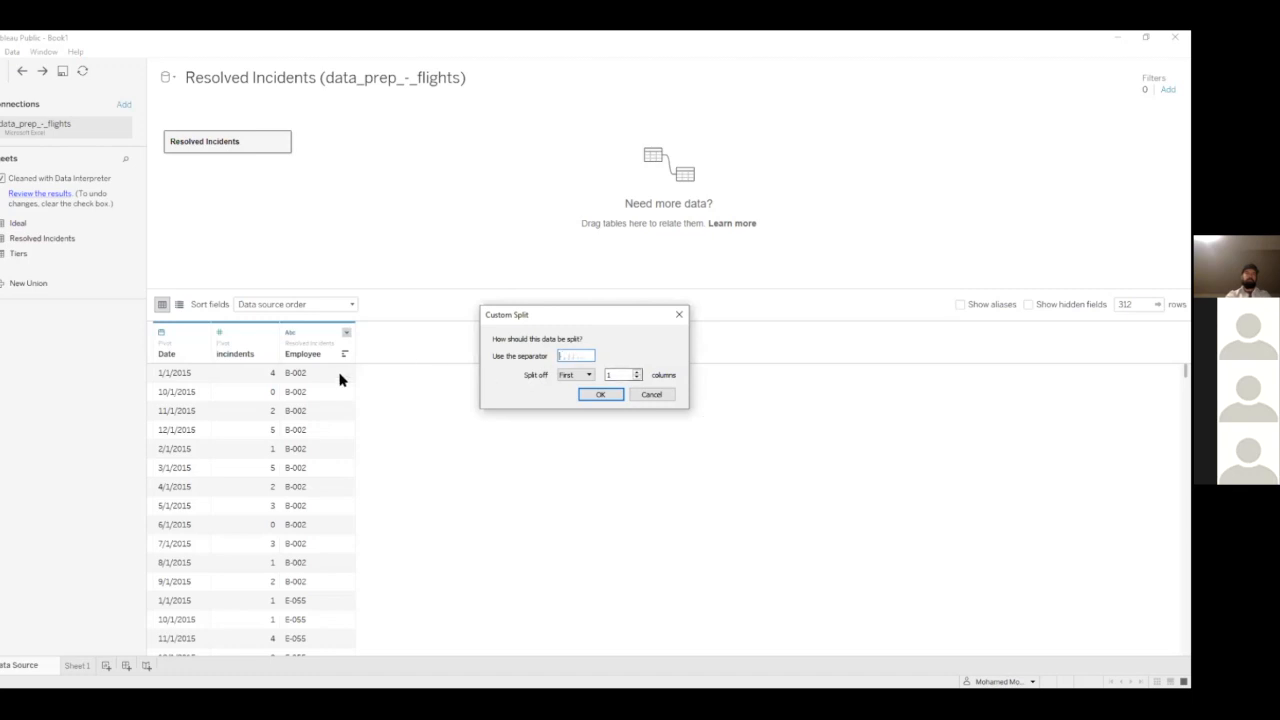
{"action": "left_click", "coordinate": [573, 376]}
{"action": "left_click", "coordinate": [561, 355]}
{"action": "left_click", "coordinate": [578, 377]}
{"action": "left_click", "coordinate": [572, 400]}
{"action": "left_click", "coordinate": [598, 396]}
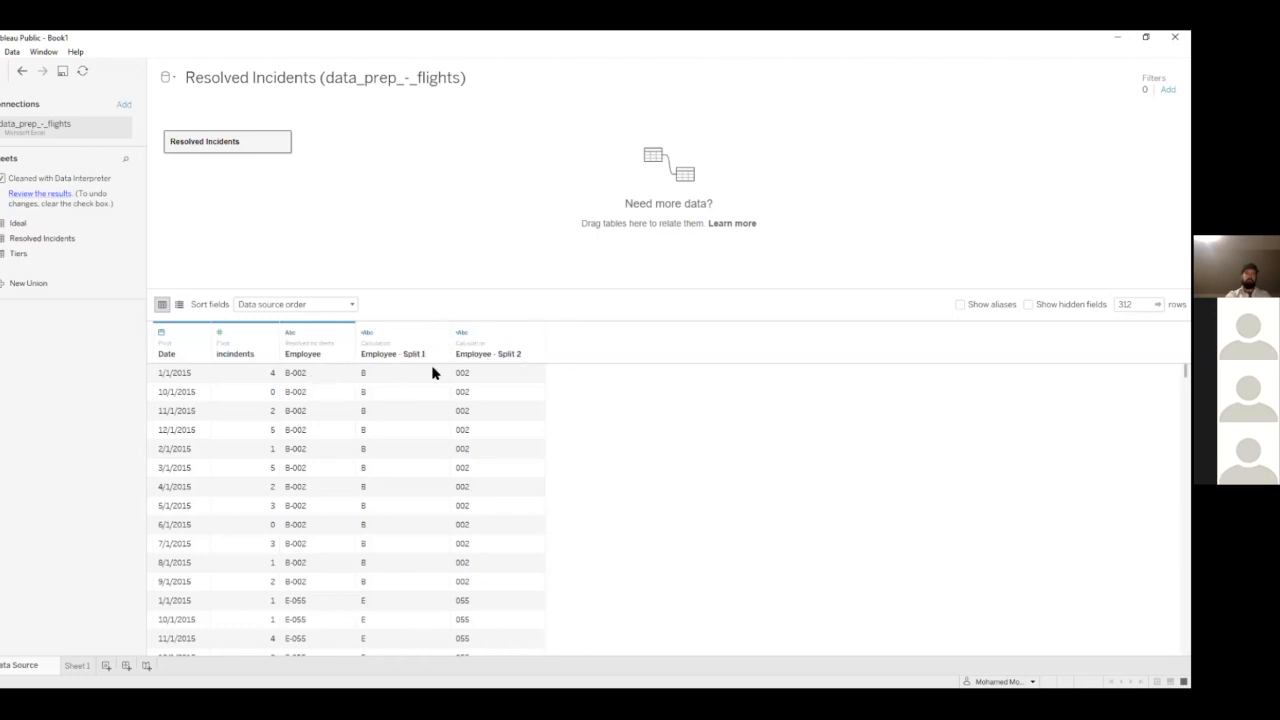
On Sheet 1, replace Employee with Employee - Split 1 in the rows of the incindents bar chart
{"action": "left_click", "coordinate": [77, 666]}
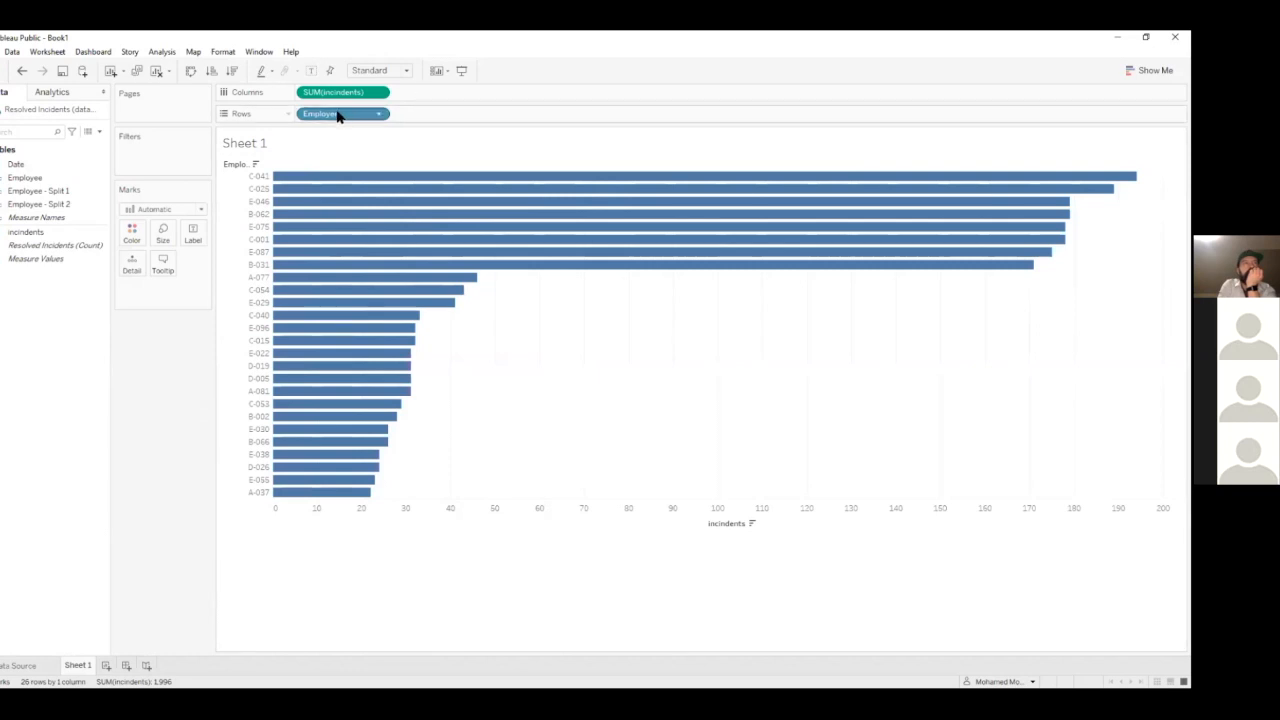
{"action": "left_click_drag", "start_coordinate": [323, 116], "coordinate": [322, 40]}
{"action": "left_click", "coordinate": [66, 191]}
{"action": "left_click_drag", "start_coordinate": [66, 191], "coordinate": [342, 116]}
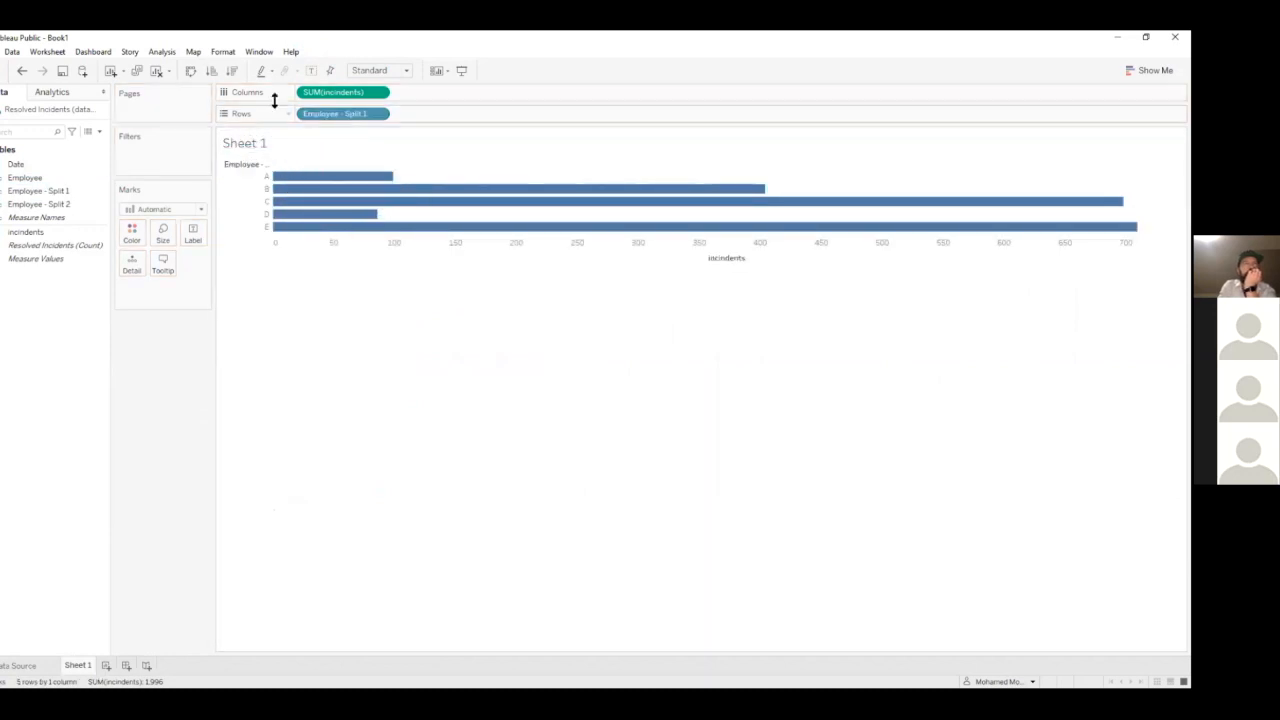
Show the value labels on the bars and sort the employee letter groups in descending order of incindents
{"action": "left_click", "coordinate": [311, 70]}
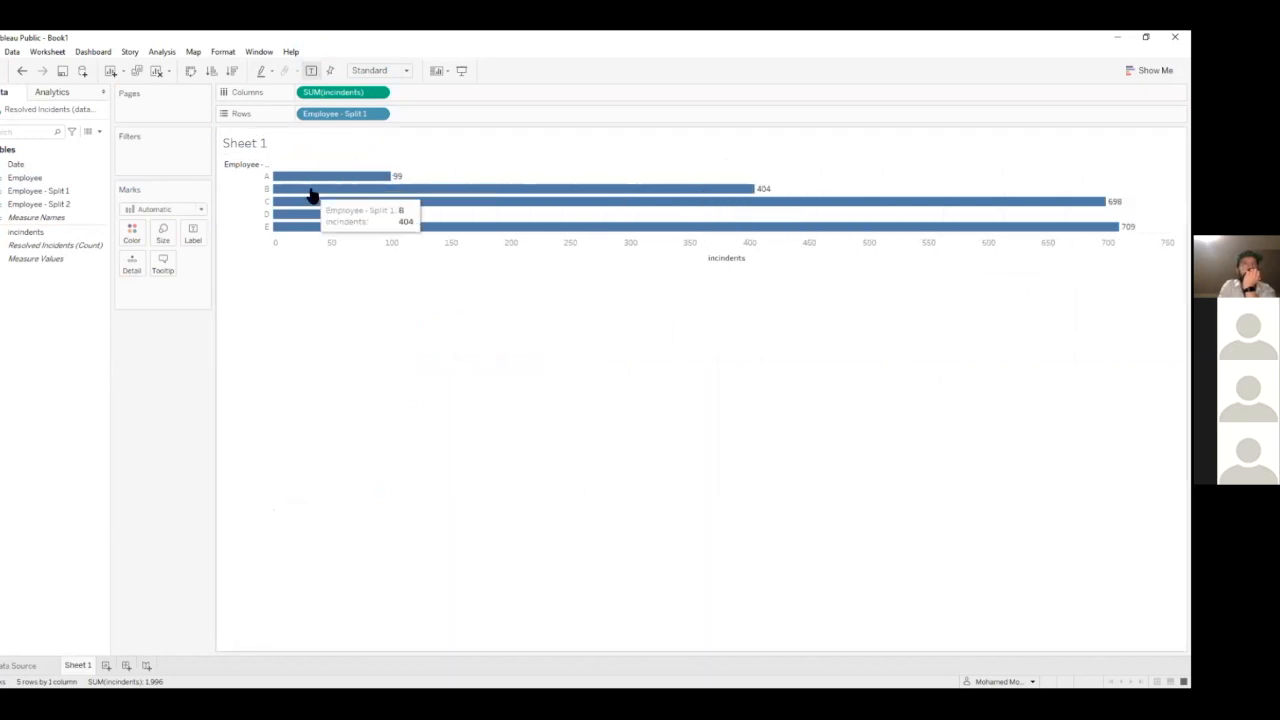
{"action": "left_click", "coordinate": [231, 70]}
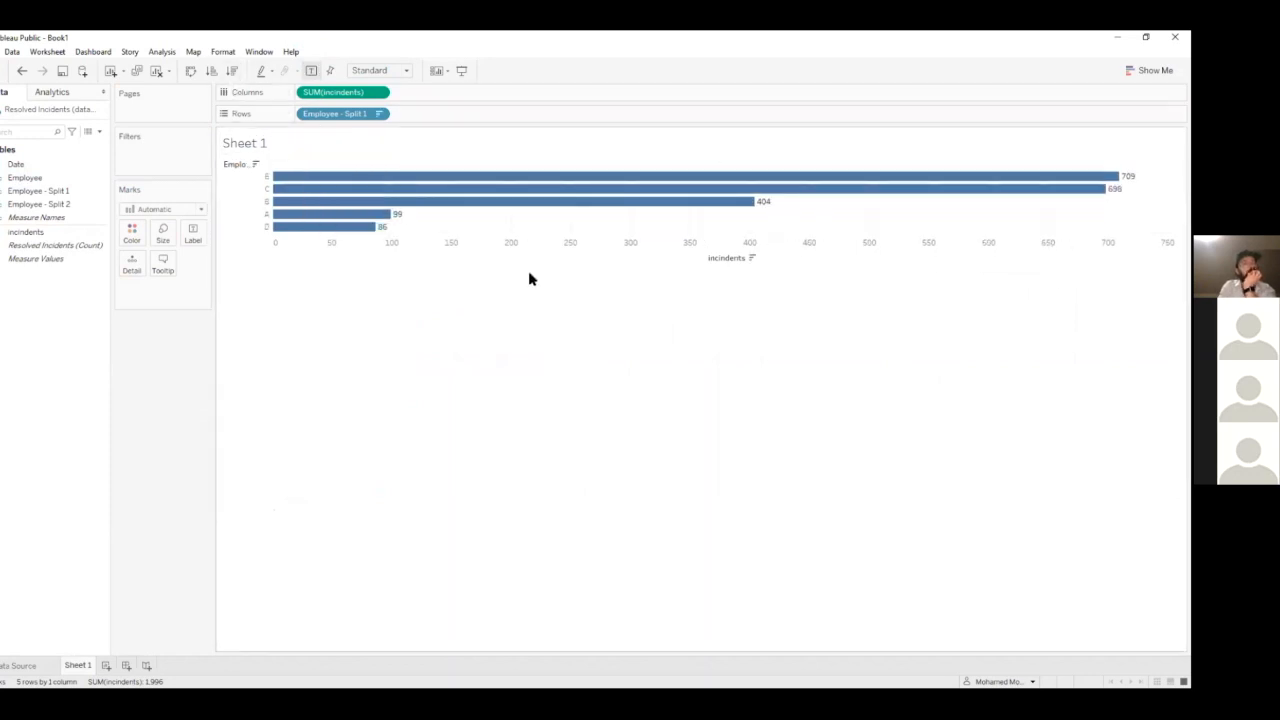
{"action": "left_click", "coordinate": [212, 71]}
{"action": "left_click", "coordinate": [231, 71]}
{"action": "left_click", "coordinate": [212, 71]}
{"action": "left_click", "coordinate": [231, 71]}
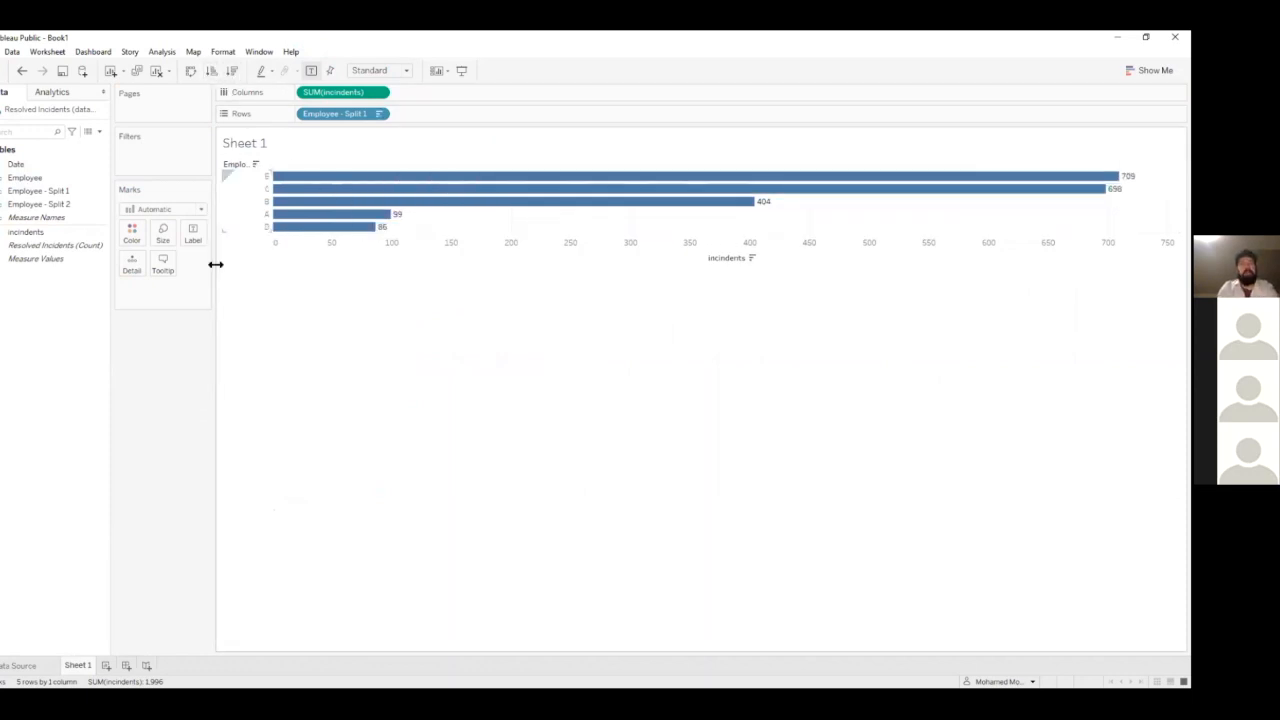
{"action": "left_click", "coordinate": [4, 667]}
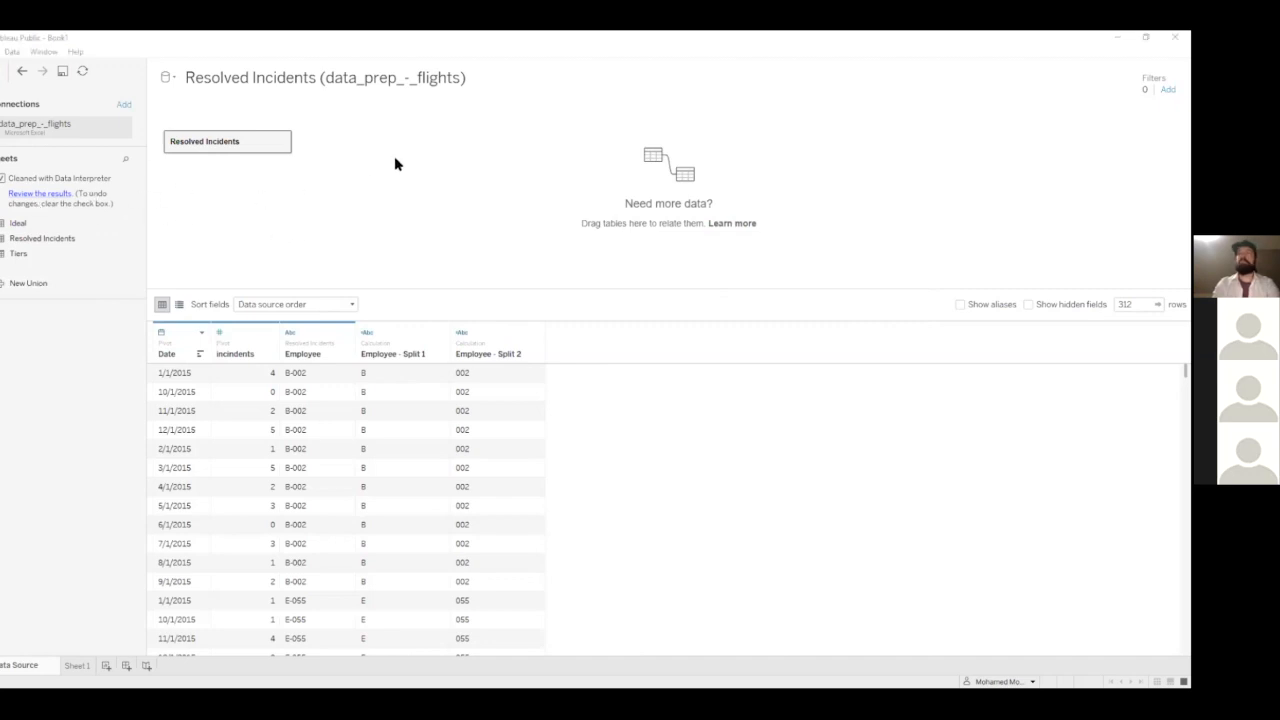
{"action": "left_click", "coordinate": [234, 77]}
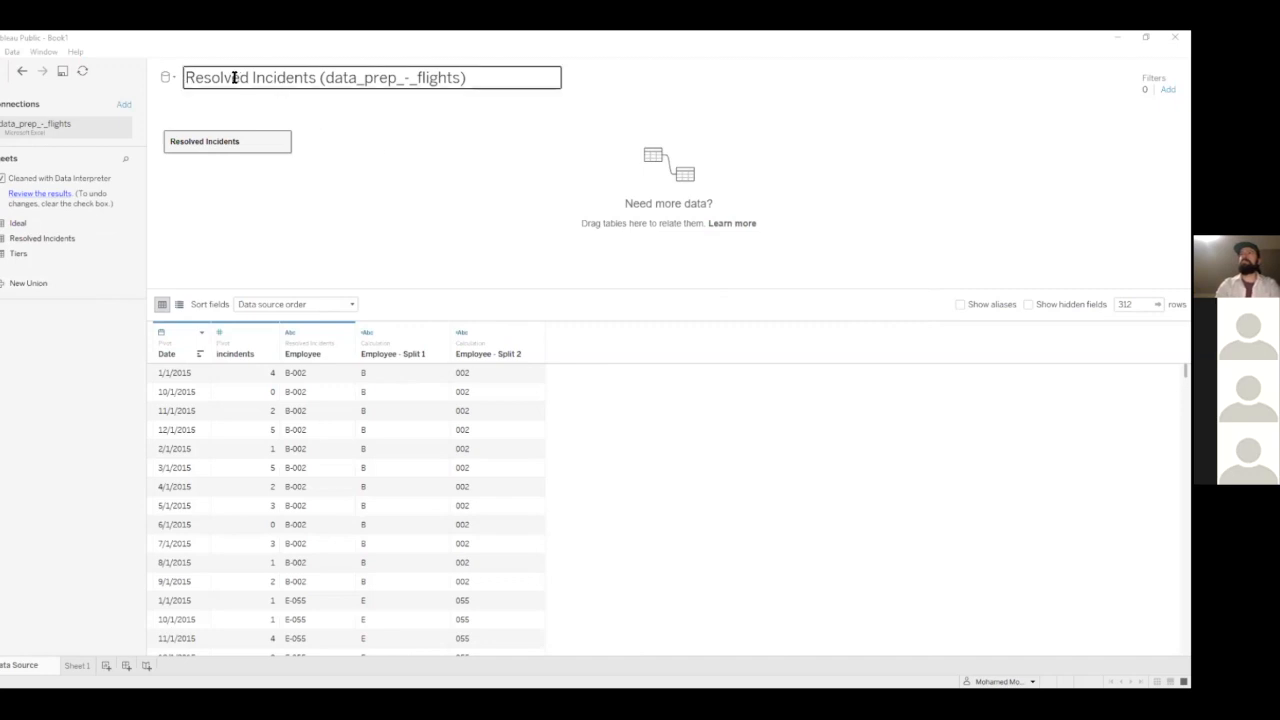
{"action": "left_click", "coordinate": [416, 176]}
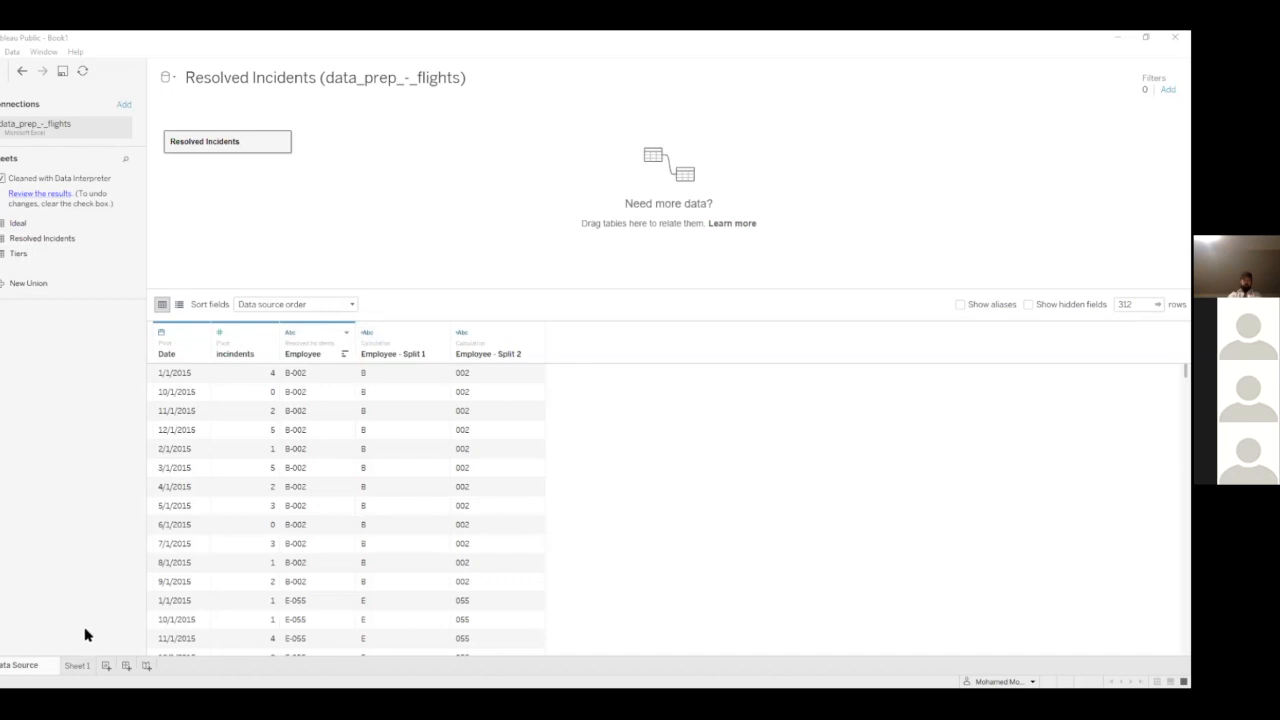
On a new sheet, build a table of summed incindents with Employee as rows and the month of Date as columns
{"action": "left_click", "coordinate": [106, 665]}
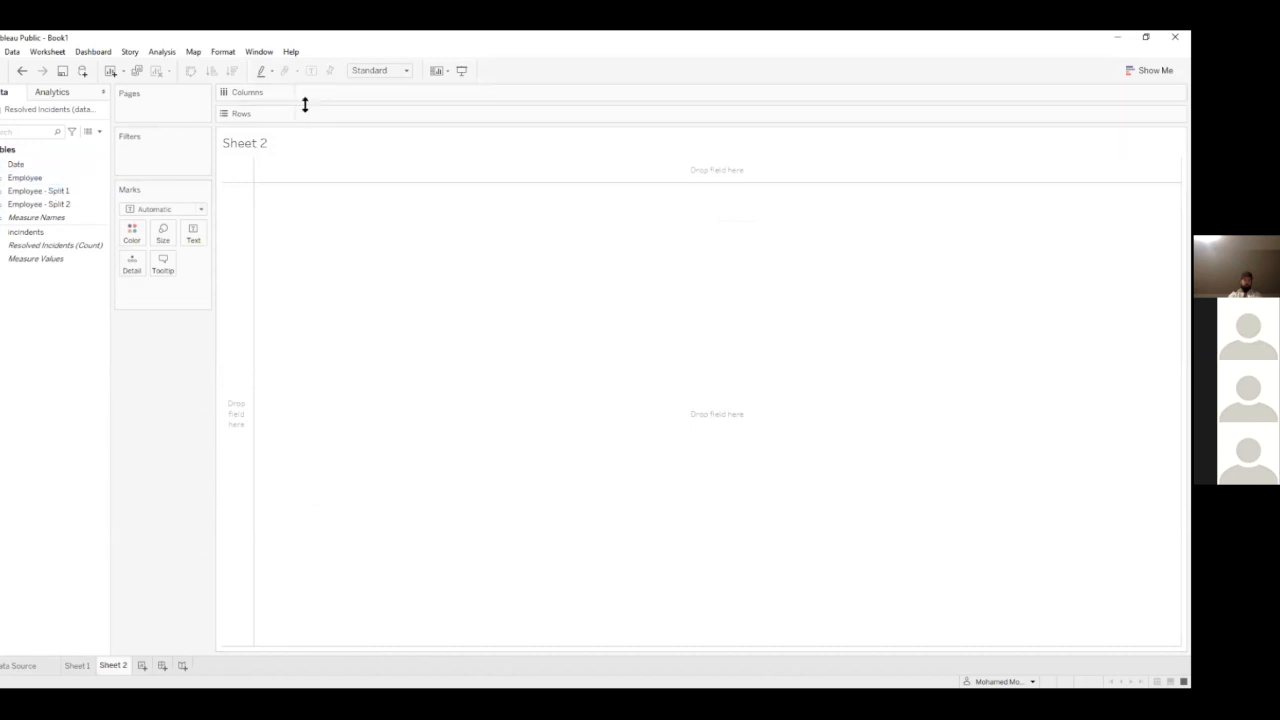
{"action": "left_click_drag", "start_coordinate": [40, 178], "coordinate": [340, 117]}
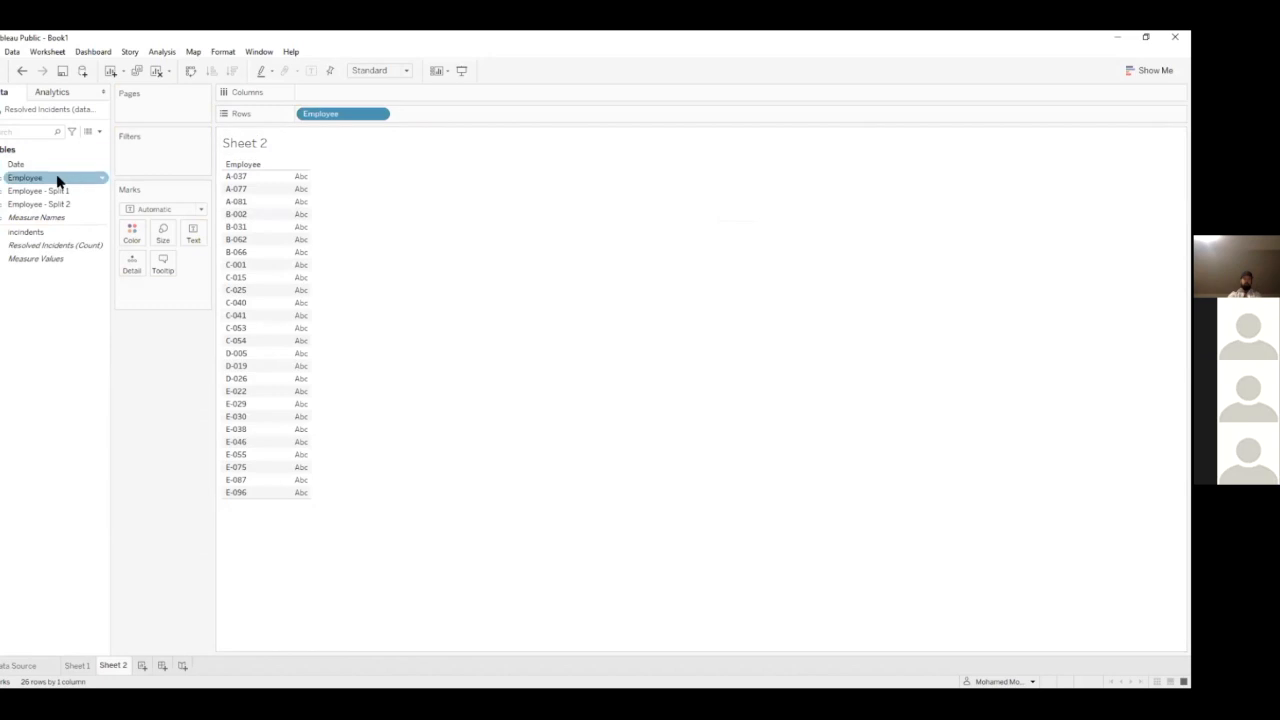
{"action": "left_click_drag", "start_coordinate": [52, 172], "coordinate": [320, 94]}
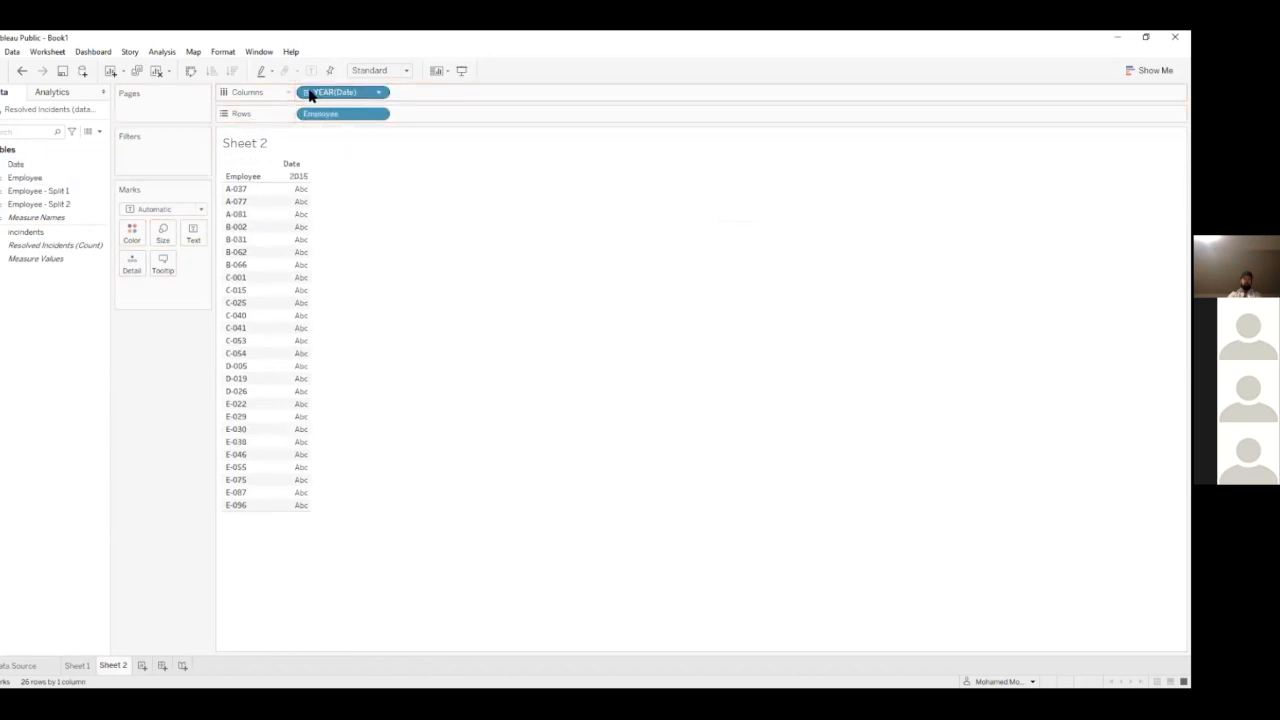
{"action": "left_click", "coordinate": [306, 92]}
{"action": "left_click", "coordinate": [402, 92]}
{"action": "left_click_drag", "start_coordinate": [434, 89], "coordinate": [330, 245]}
{"action": "left_click_drag", "start_coordinate": [52, 232], "coordinate": [351, 241]}
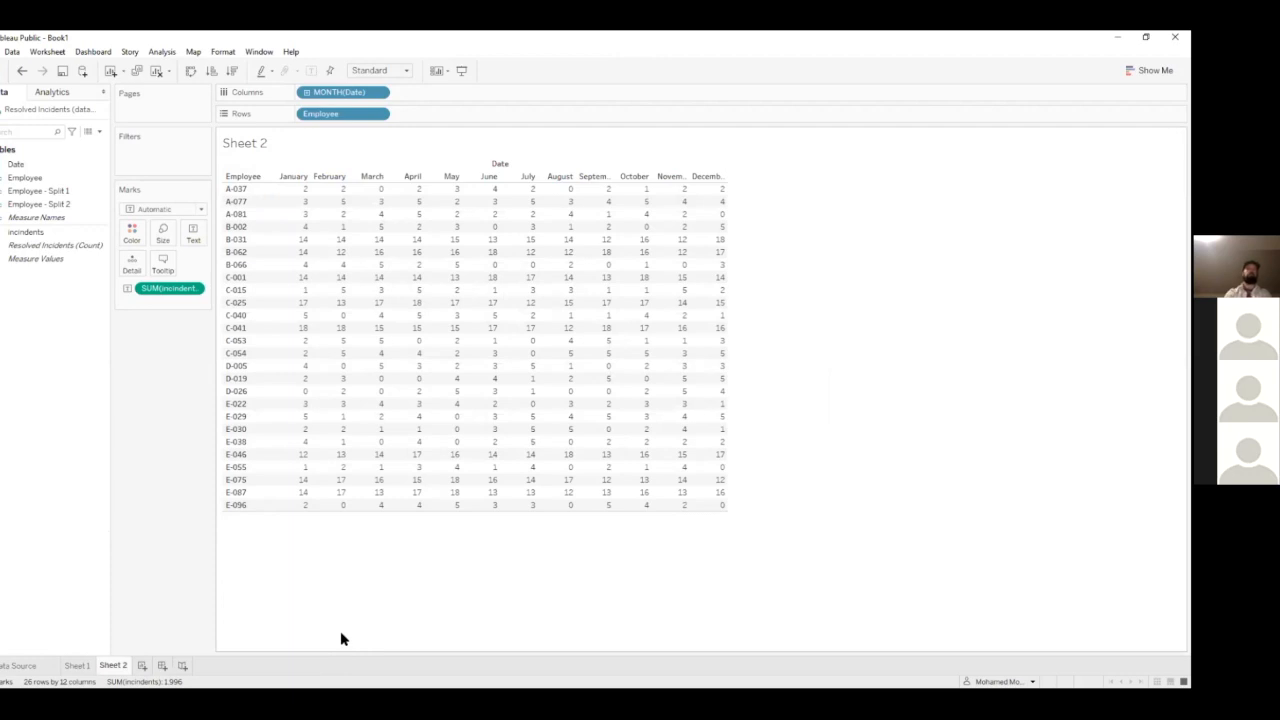
Switch to the Relation Example spreadsheet in Google Sheets and clear the employee table's Dept # column, including its header
{"action": "left_click", "coordinate": [619, 51]}
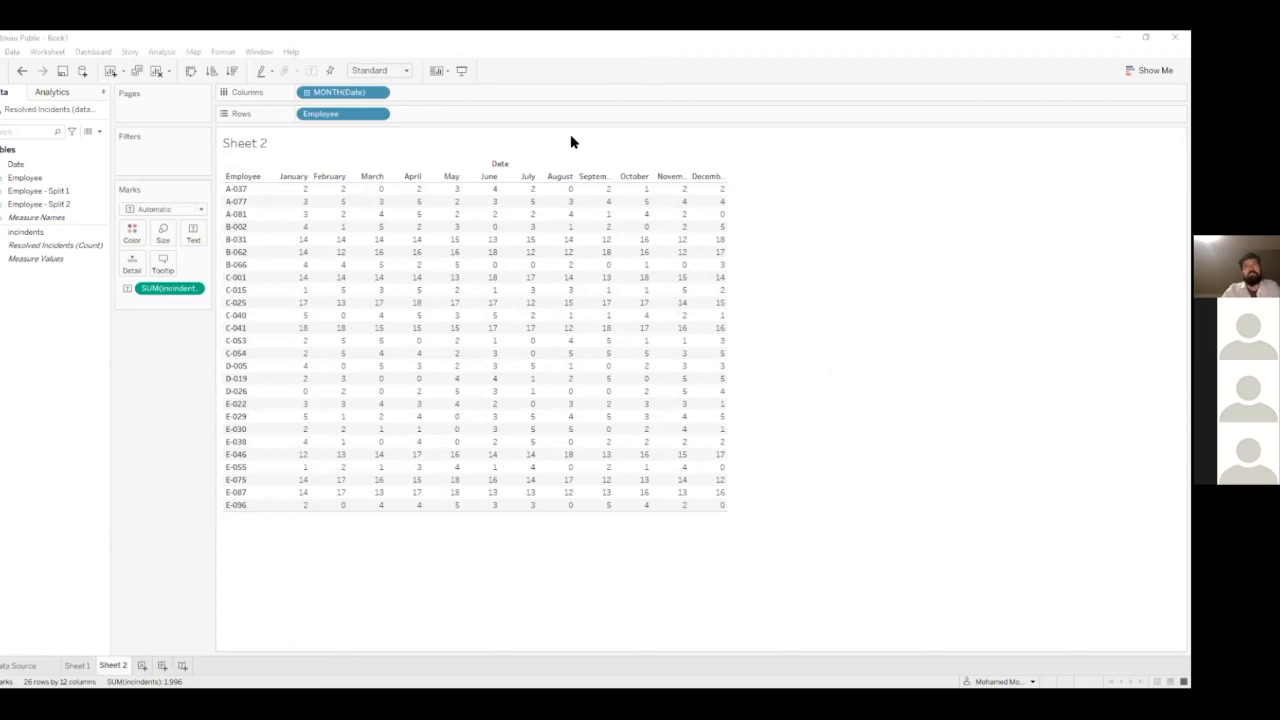
{"action": "key", "text": "alt+Tab"}
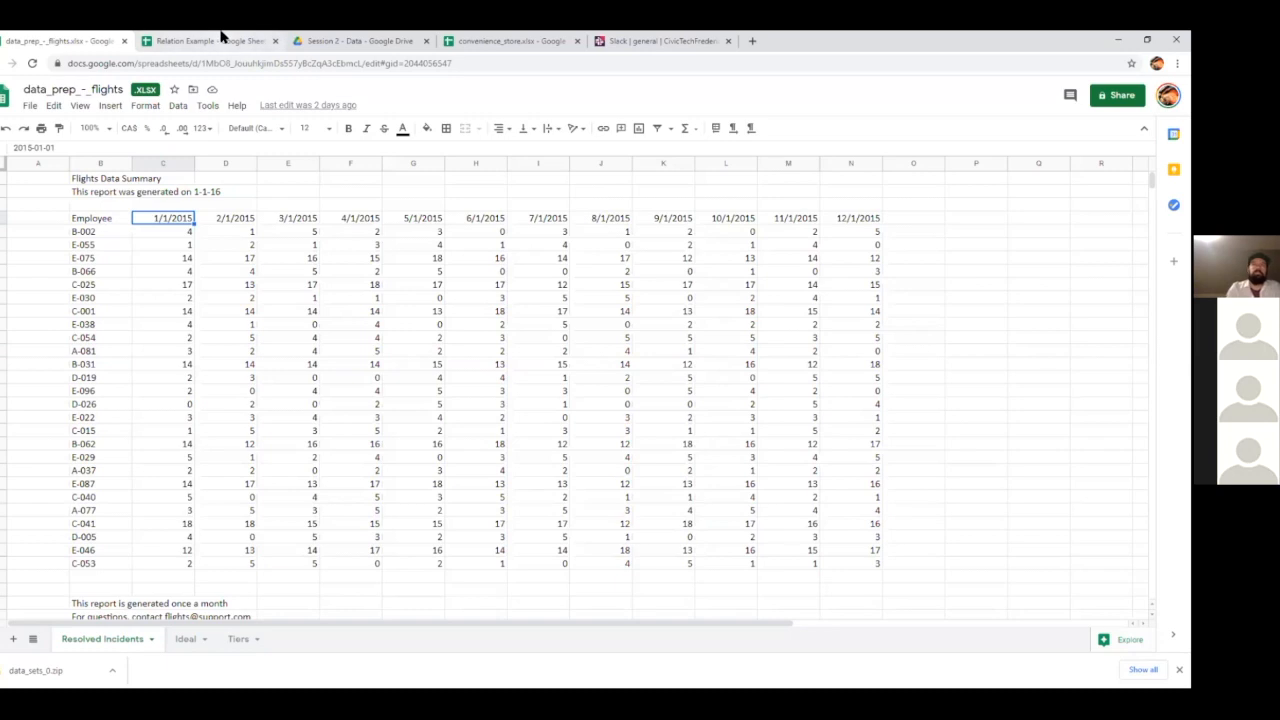
{"action": "left_click", "coordinate": [225, 40]}
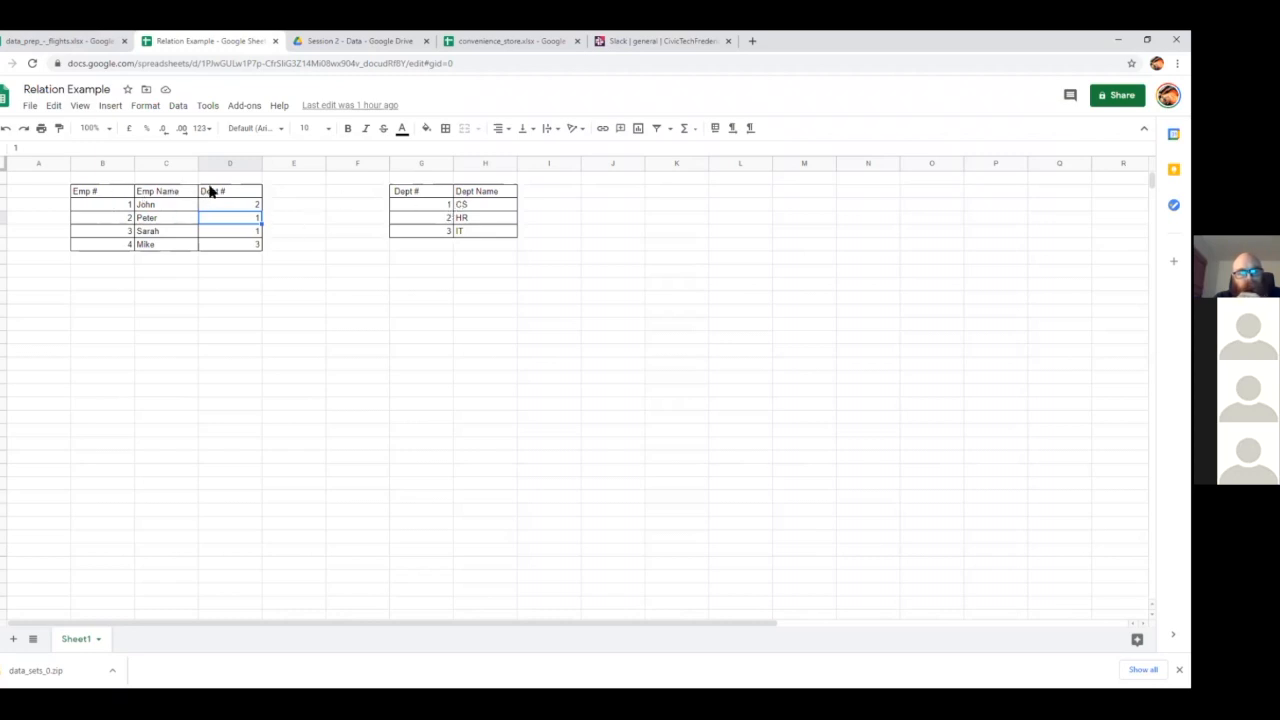
{"action": "left_click_drag", "start_coordinate": [215, 194], "coordinate": [218, 247]}
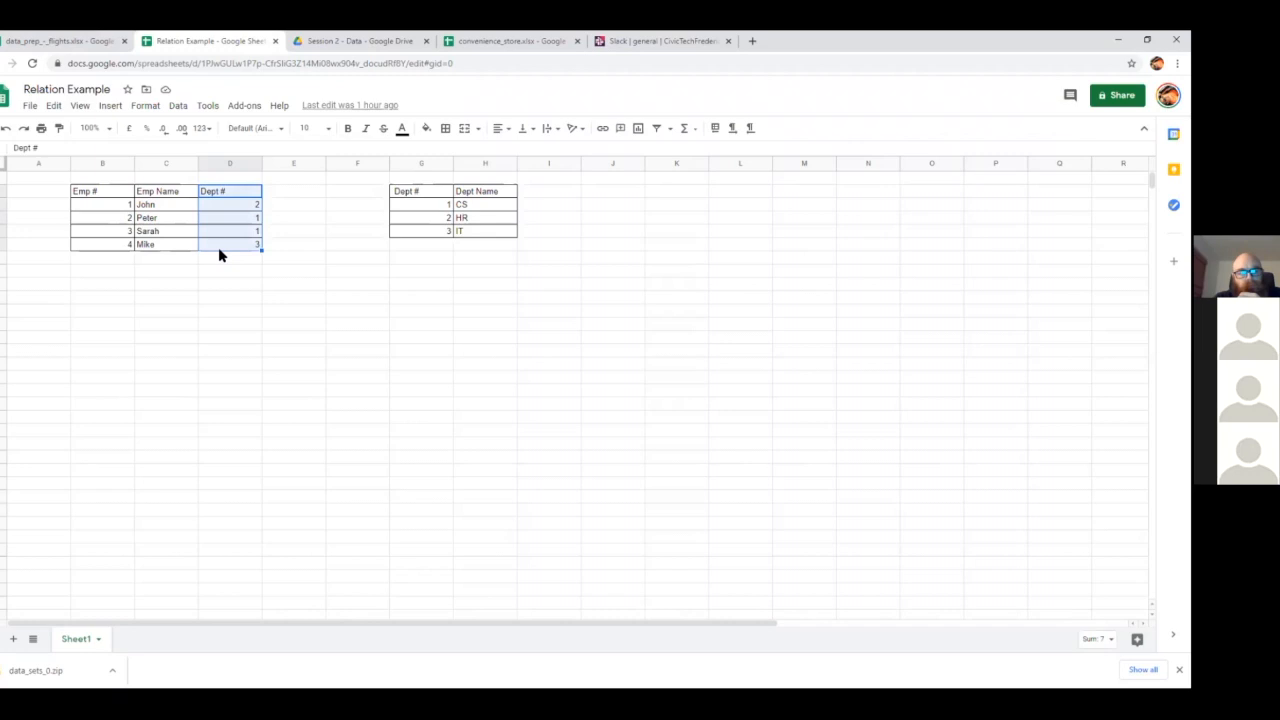
{"action": "key", "text": "Delete"}
{"action": "left_click", "coordinate": [210, 311]}
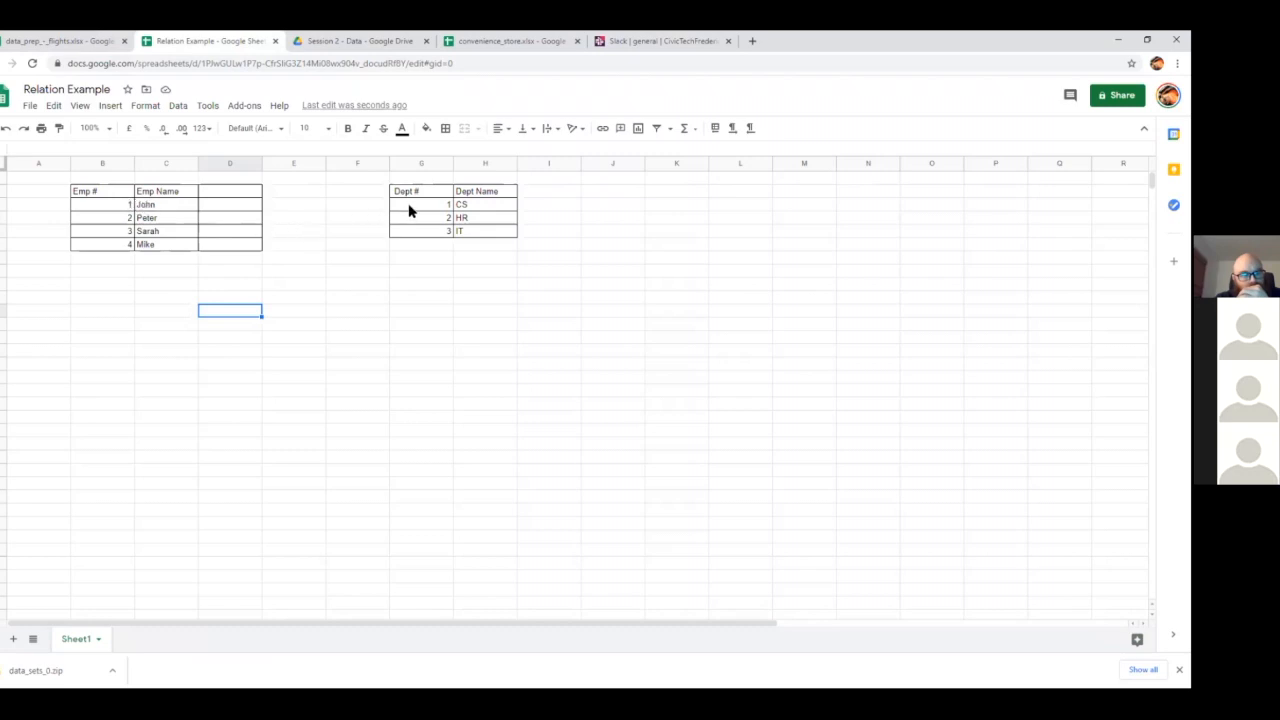
Enter Dept # as the header of the employee table's empty third column
{"action": "left_click", "coordinate": [216, 192]}
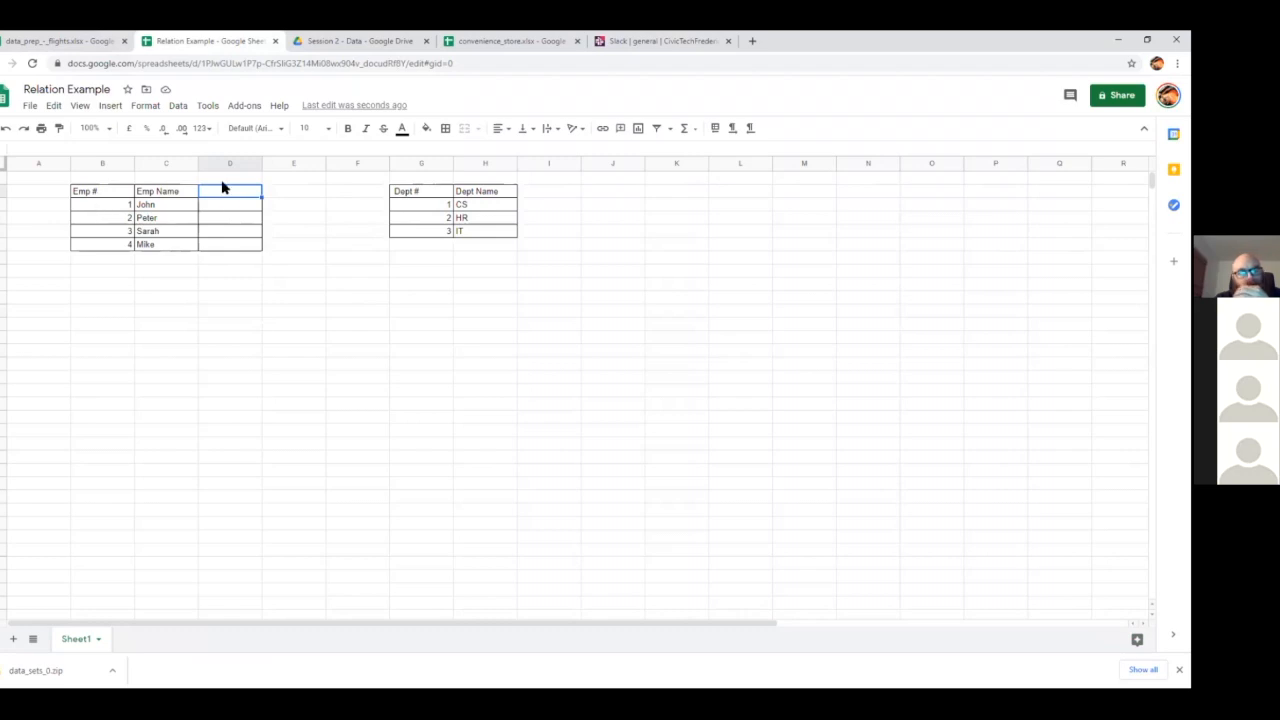
{"action": "type", "text": "Dept"}
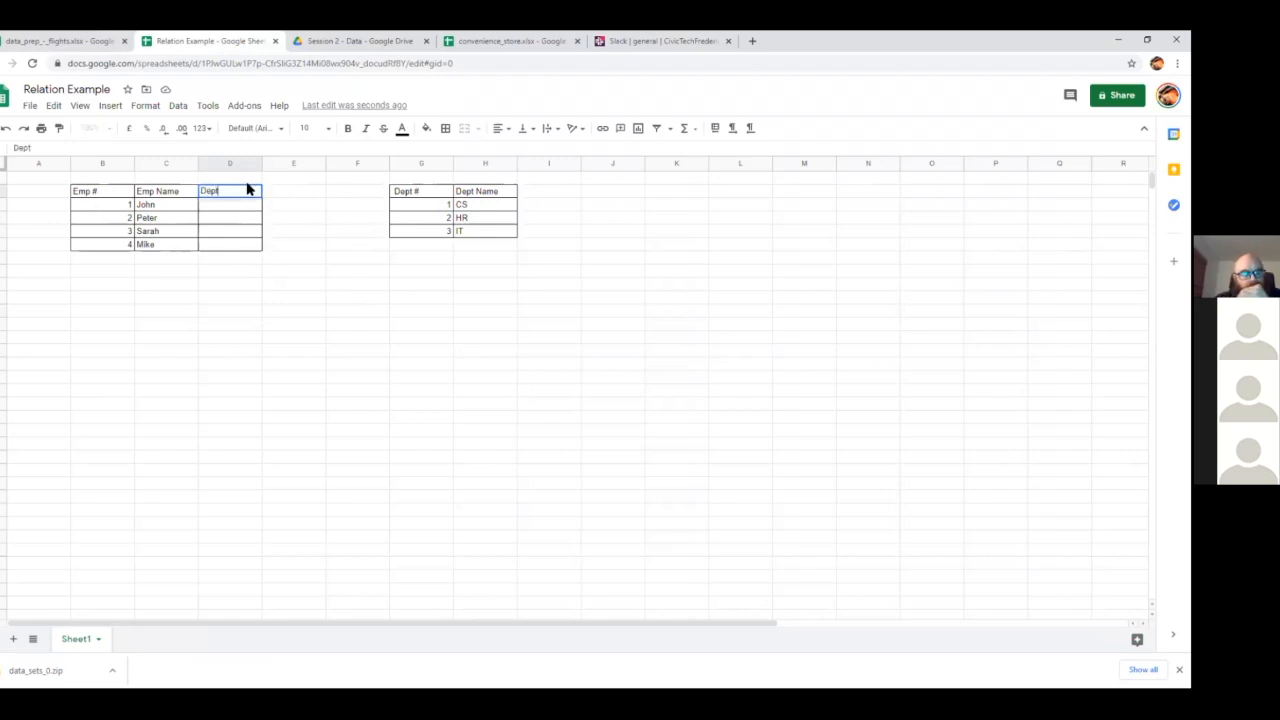
{"action": "key", "text": "BackSpace"}
{"action": "type", "text": "Dept"}
{"action": "key", "text": "BackSpace"}
{"action": "key", "text": "BackSpace"}
{"action": "key", "text": "BackSpace"}
{"action": "left_click", "coordinate": [284, 228]}
Fill the employee table's Dept # column with 1, 2, 2 and 3 for employees 1 to 4
{"action": "left_click", "coordinate": [404, 205]}
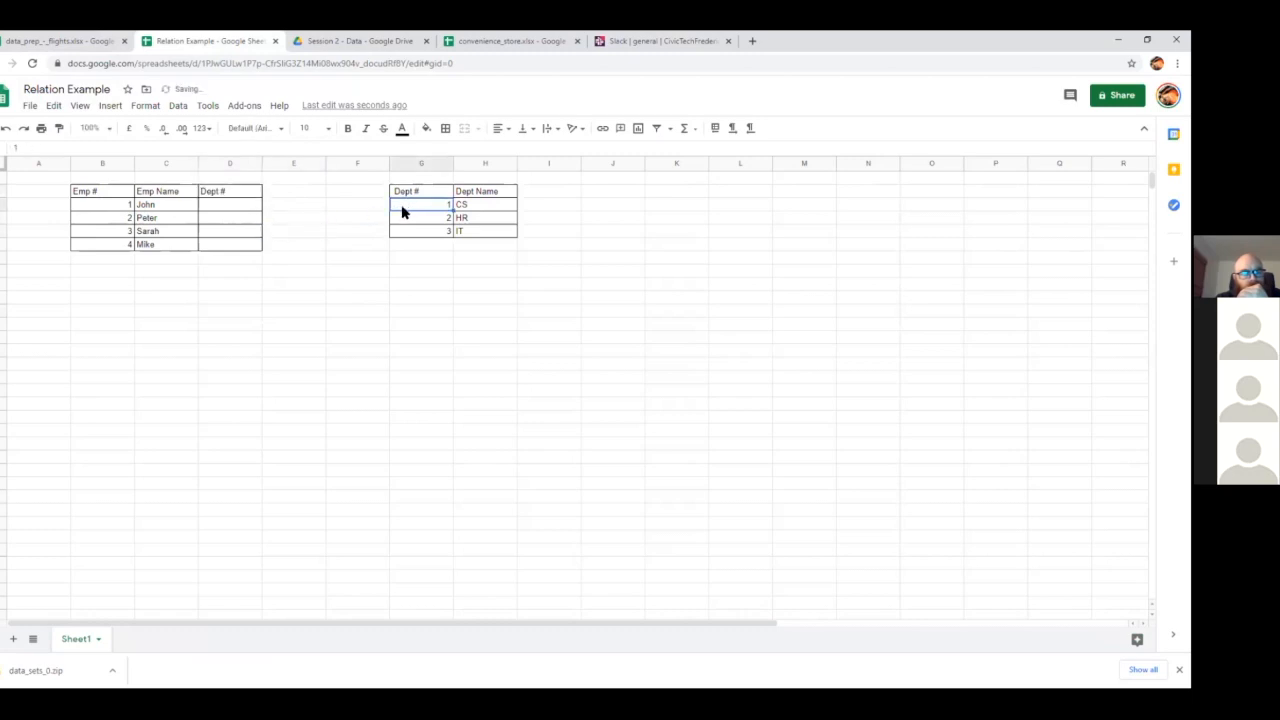
{"action": "left_click", "coordinate": [219, 207]}
{"action": "type", "text": "1"}
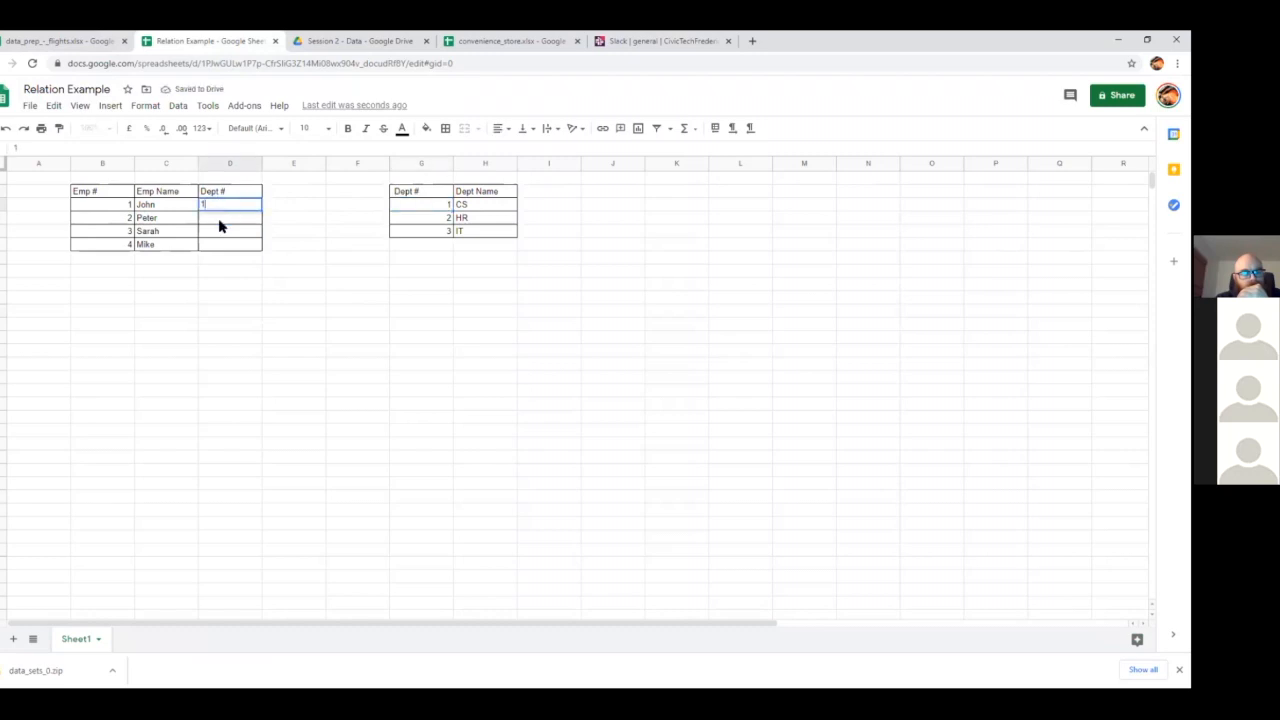
{"action": "left_click", "coordinate": [160, 203]}
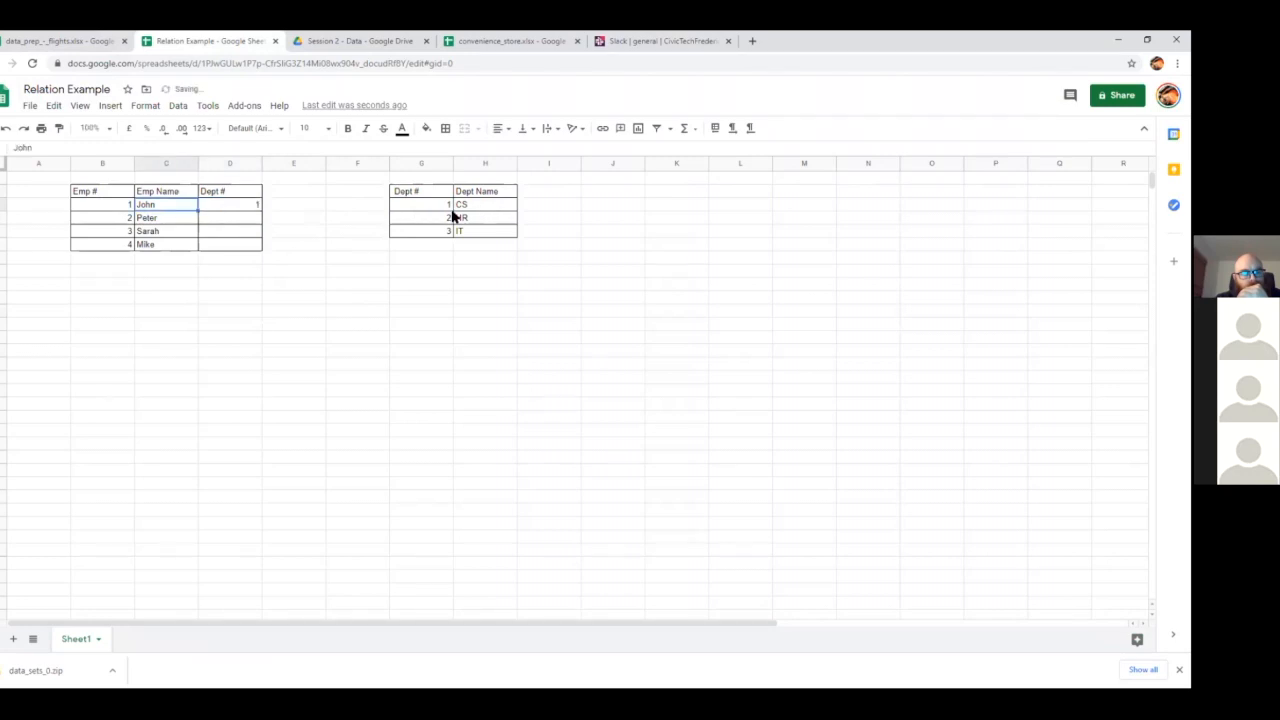
{"action": "left_click", "coordinate": [253, 208]}
{"action": "left_click", "coordinate": [215, 223]}
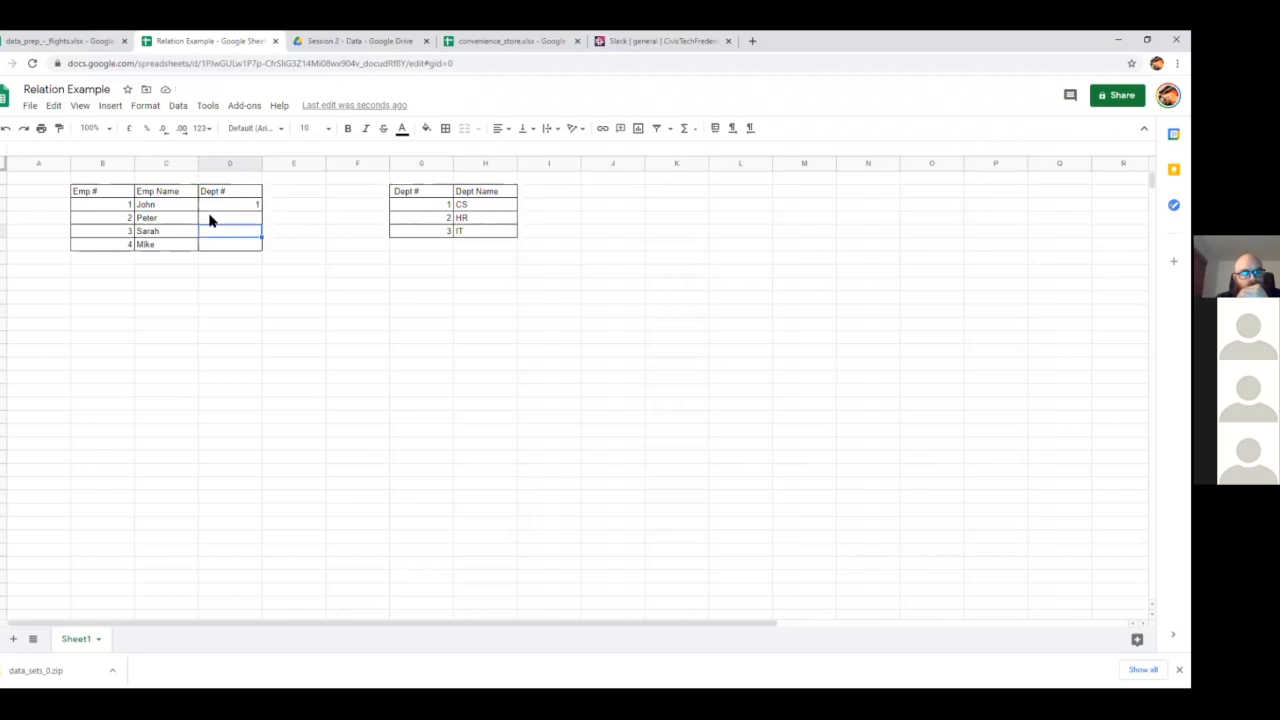
{"action": "type", "text": "2"}
{"action": "left_click", "coordinate": [215, 232]}
{"action": "type", "text": "2"}
{"action": "key", "text": "Return"}
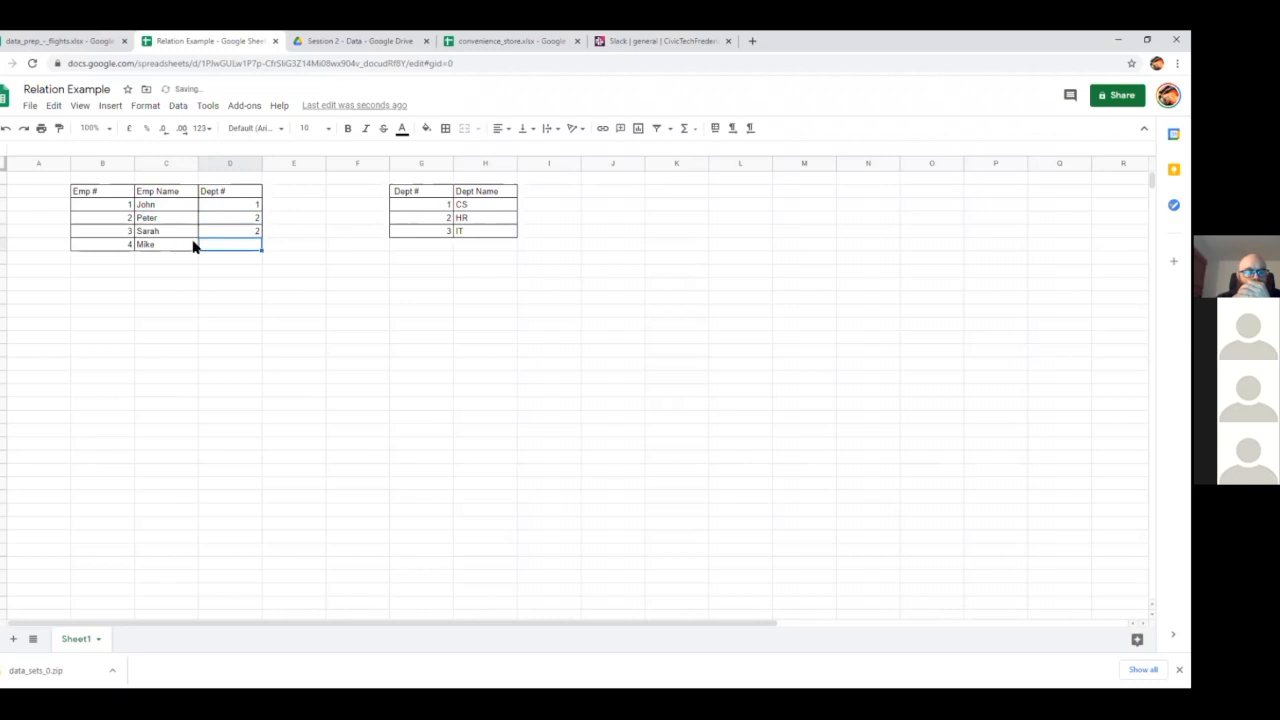
{"action": "type", "text": "3"}
{"action": "left_click", "coordinate": [247, 234]}
Trace employee 2's department number to the matching row of the department table
{"action": "left_click", "coordinate": [171, 221]}
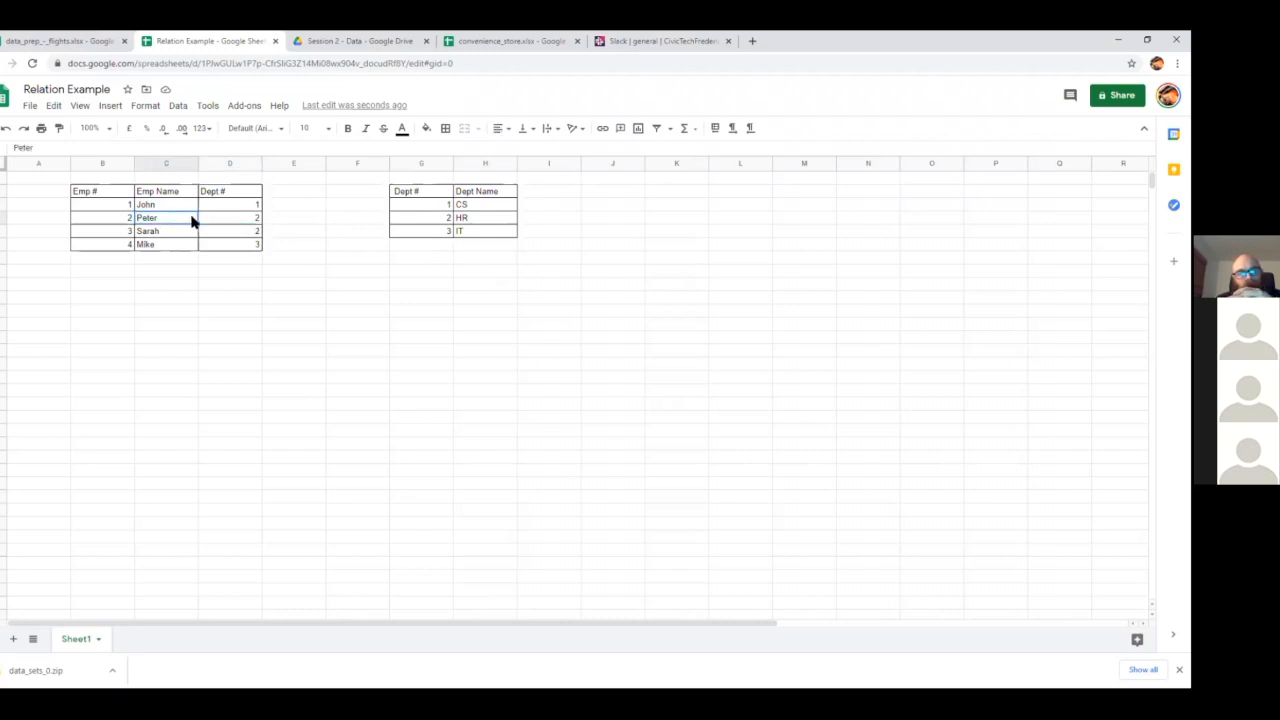
{"action": "left_click", "coordinate": [233, 219]}
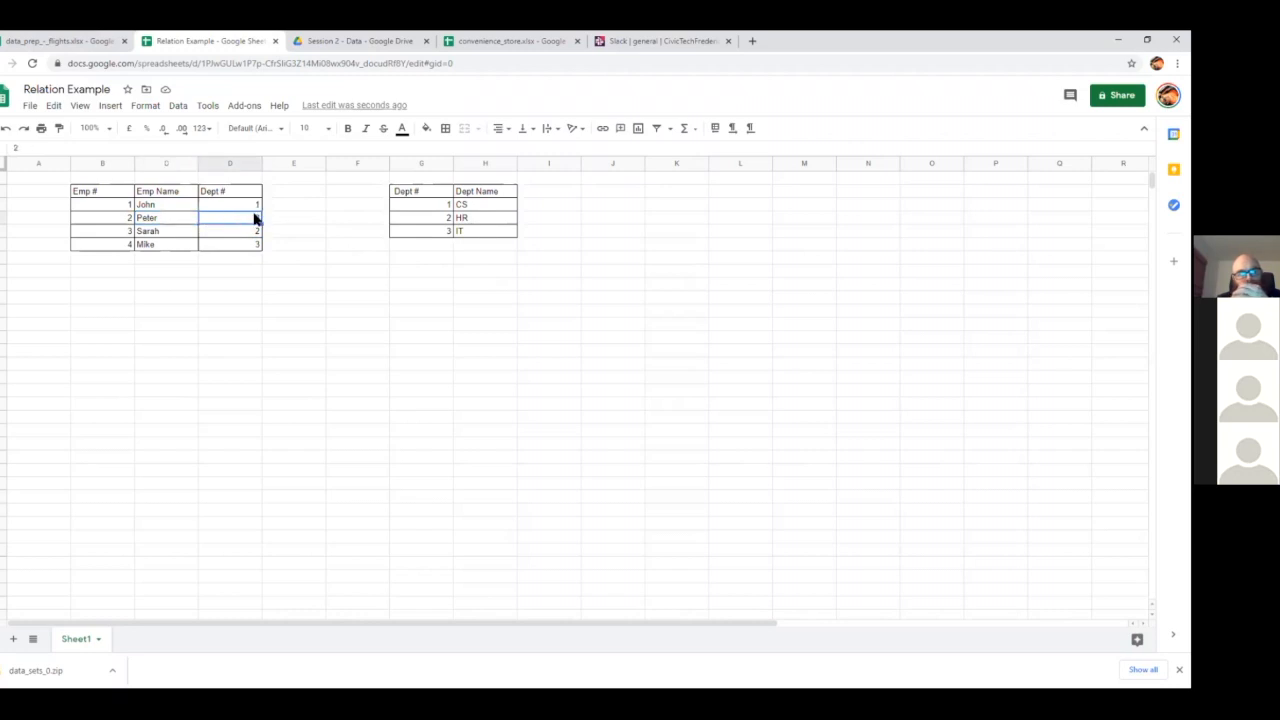
{"action": "left_click", "coordinate": [434, 220]}
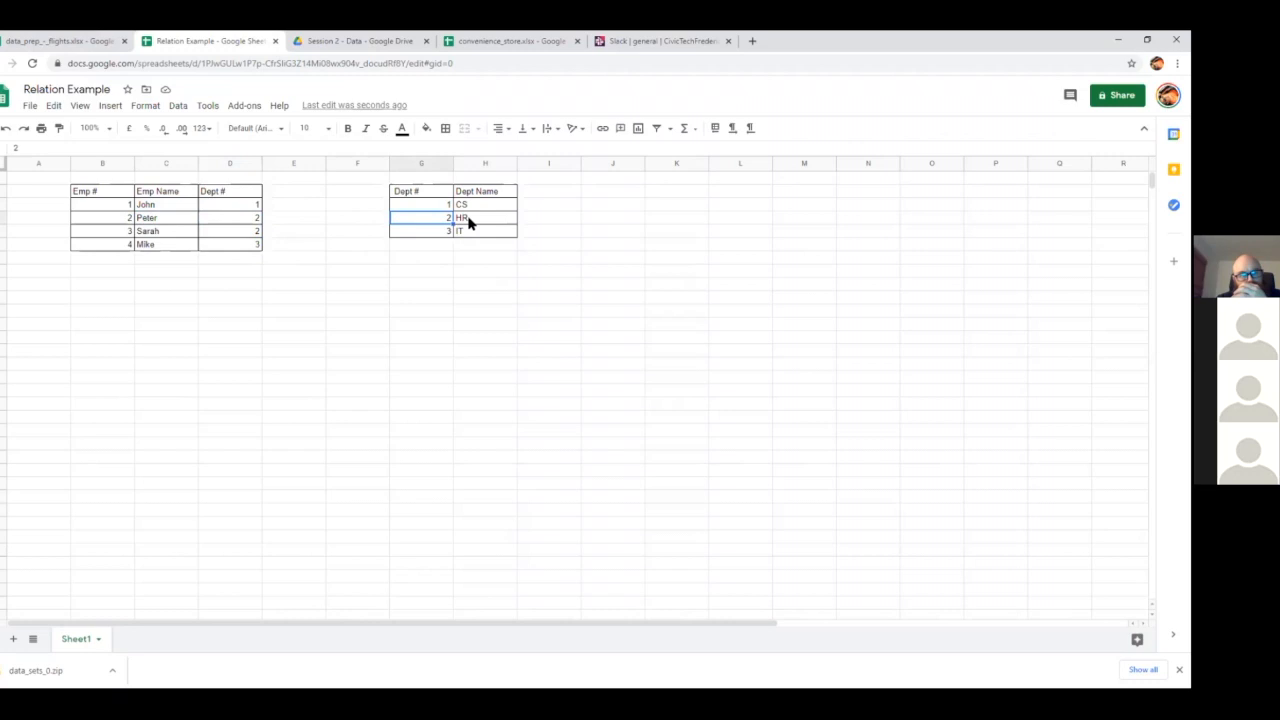
Demonstrate a department transfer by setting employee 2's Dept # to 1 and restoring it to 2
{"action": "left_click", "coordinate": [471, 222]}
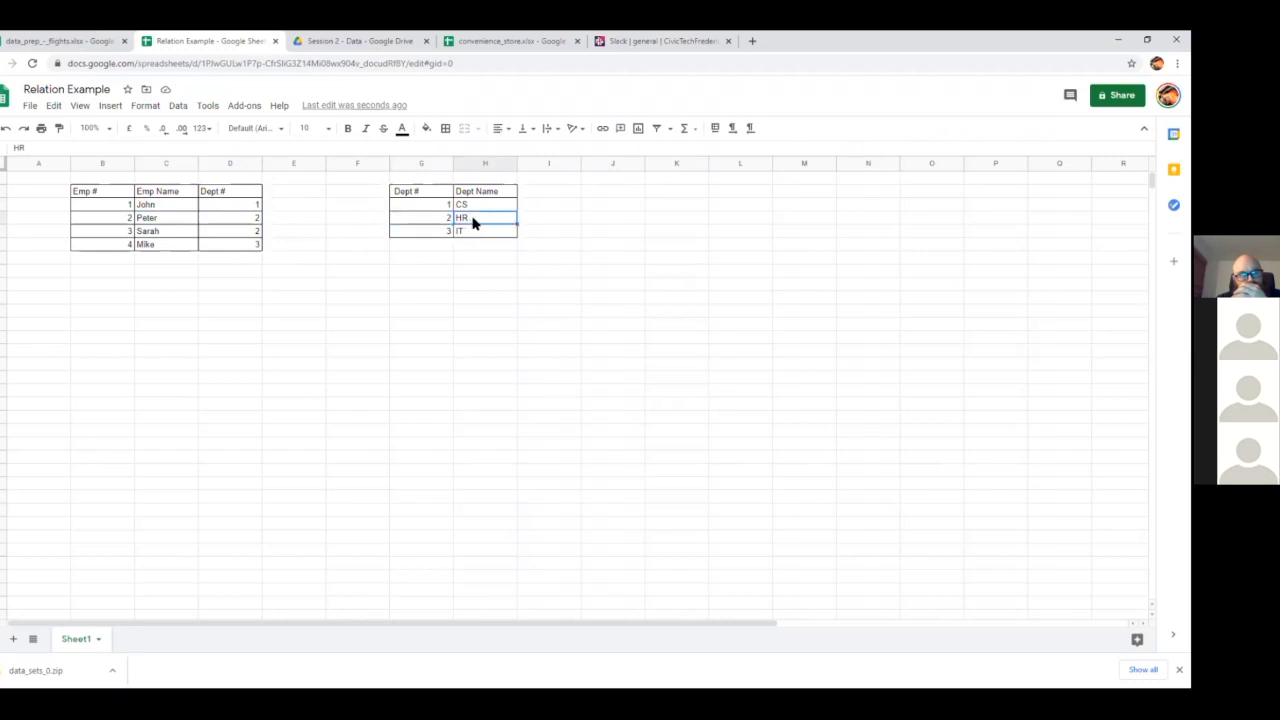
{"action": "left_click", "coordinate": [246, 219]}
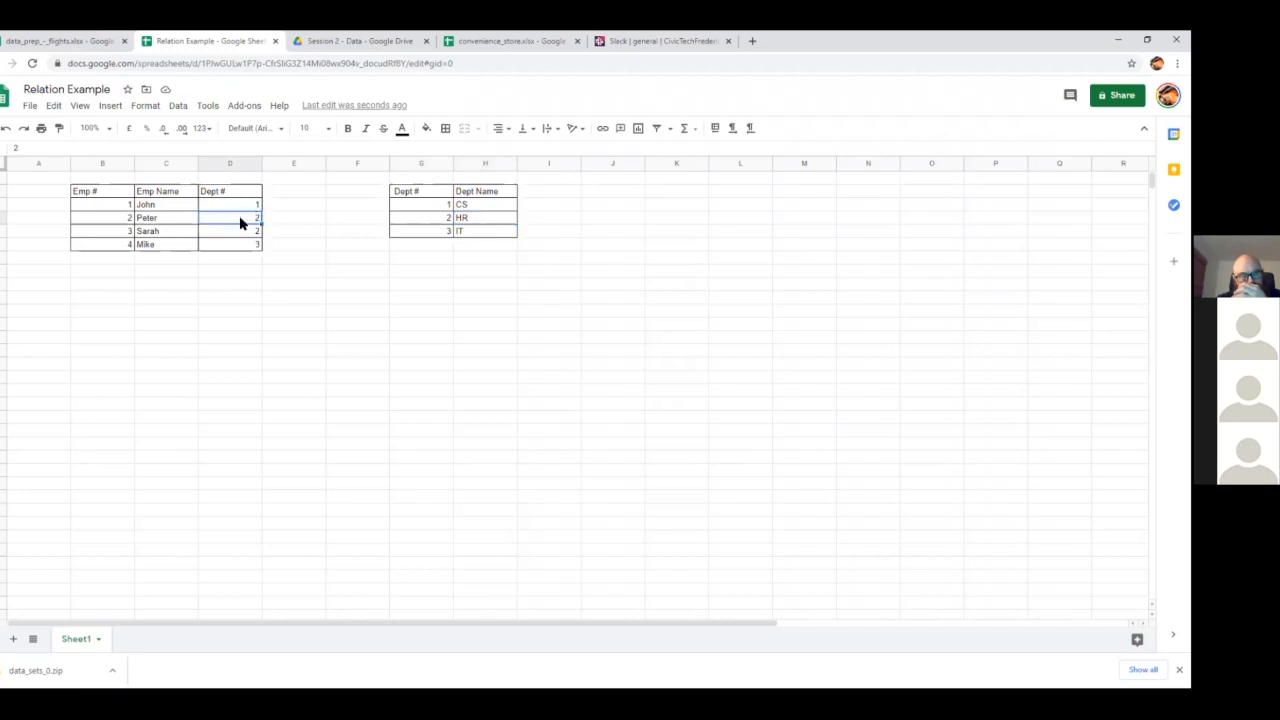
{"action": "type", "text": "1"}
{"action": "key", "text": "Return"}
{"action": "left_click", "coordinate": [238, 214]}
{"action": "type", "text": "2"}
{"action": "left_click", "coordinate": [297, 261]}
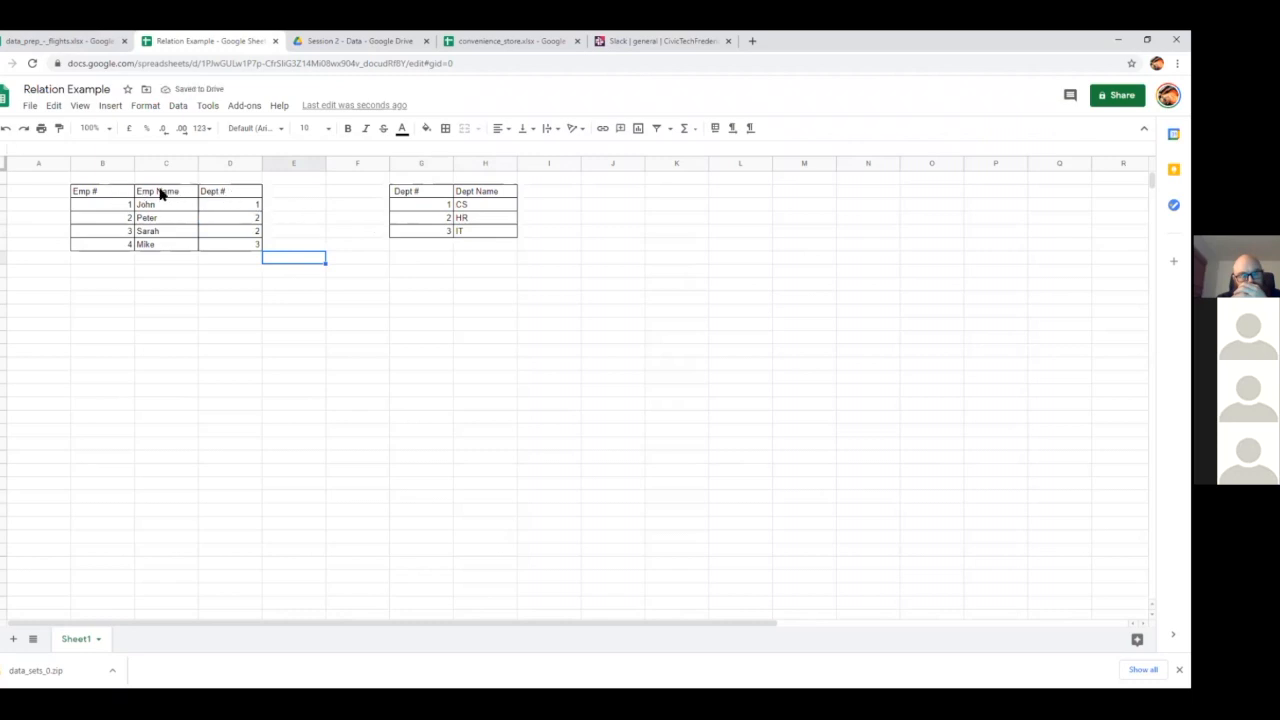
Examine the key columns of both tables, going through the Emp # values and the department table's Dept # values
{"action": "left_click", "coordinate": [89, 193]}
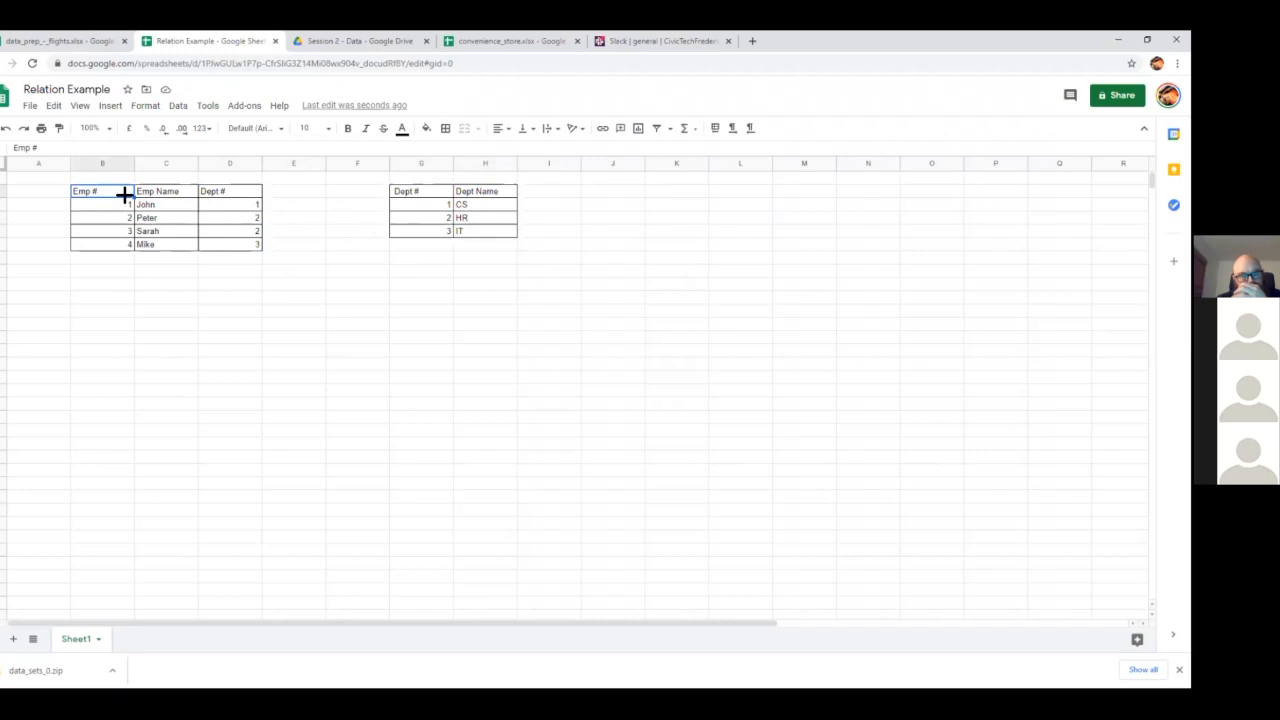
{"action": "left_click", "coordinate": [208, 193]}
{"action": "left_click", "coordinate": [411, 196]}
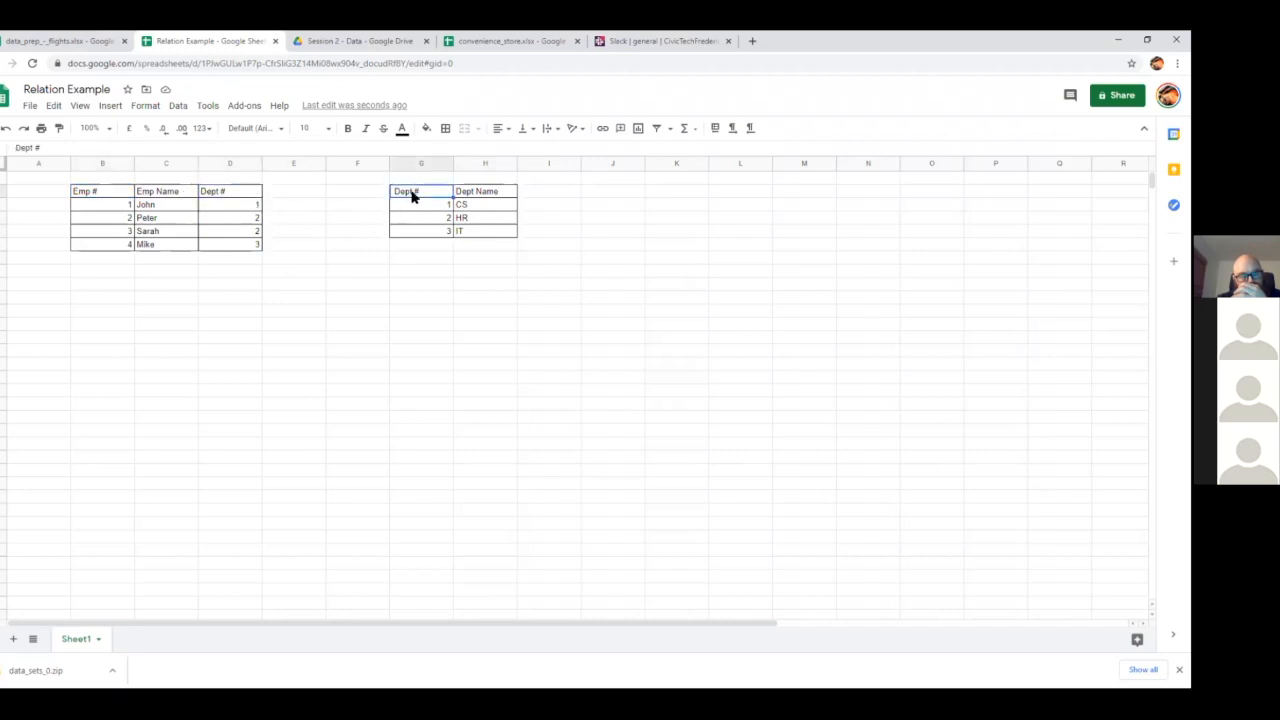
{"action": "left_click", "coordinate": [99, 195]}
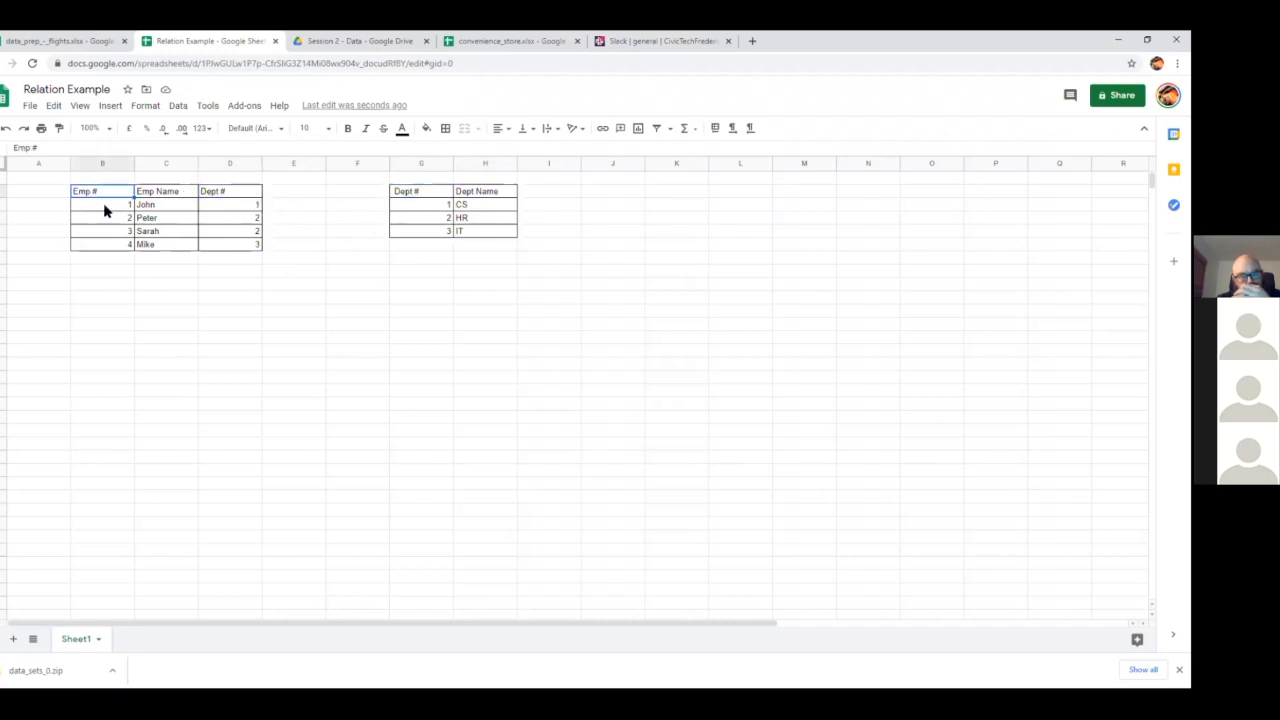
{"action": "left_click", "coordinate": [108, 206]}
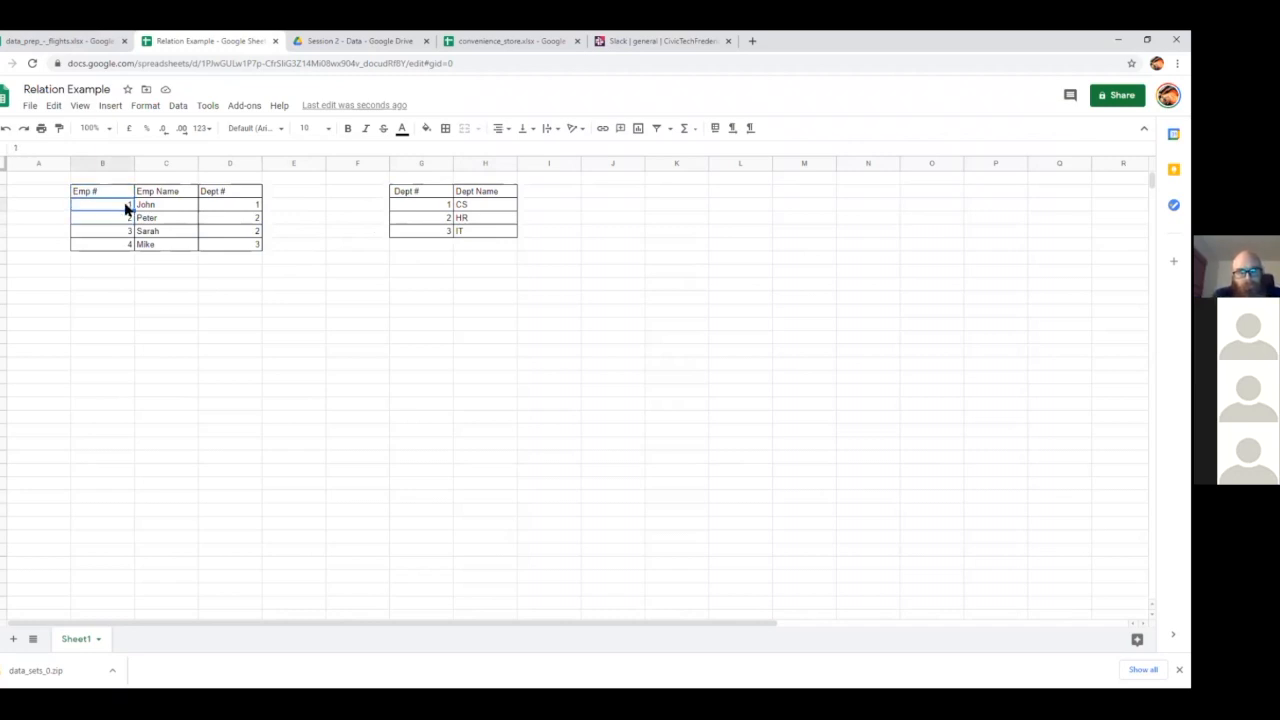
{"action": "left_click", "coordinate": [117, 215]}
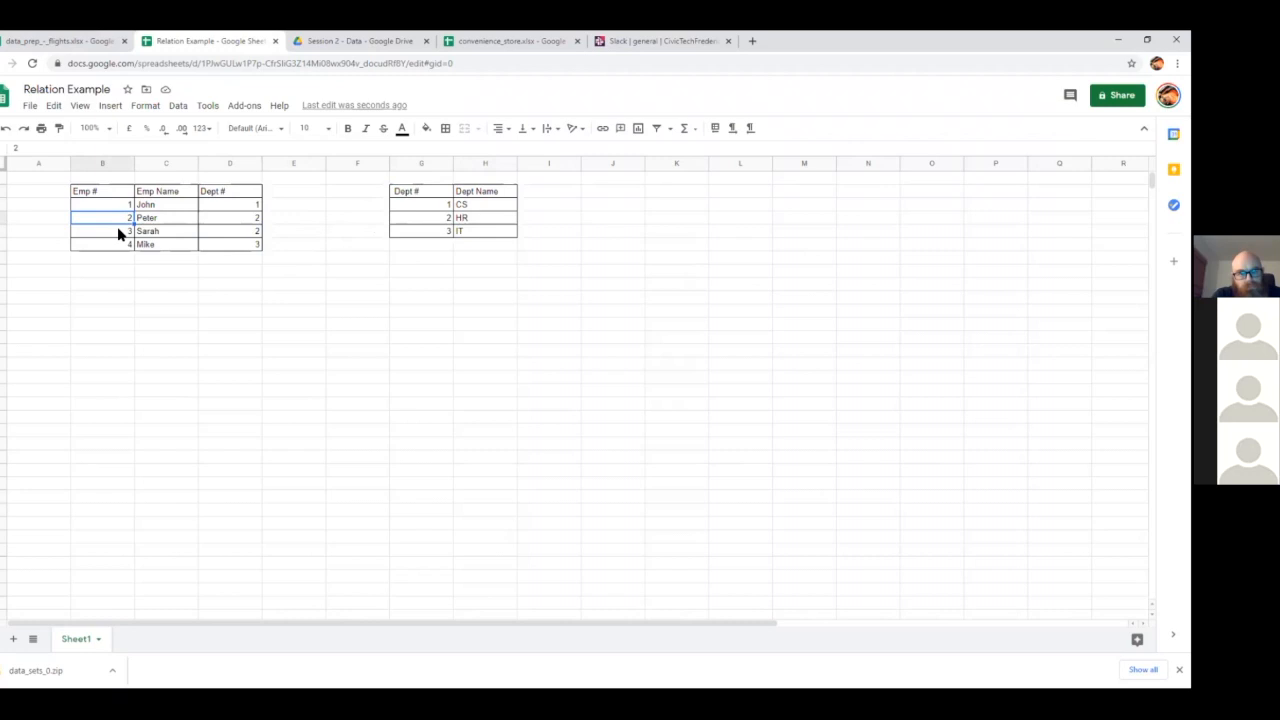
{"action": "left_click", "coordinate": [411, 205]}
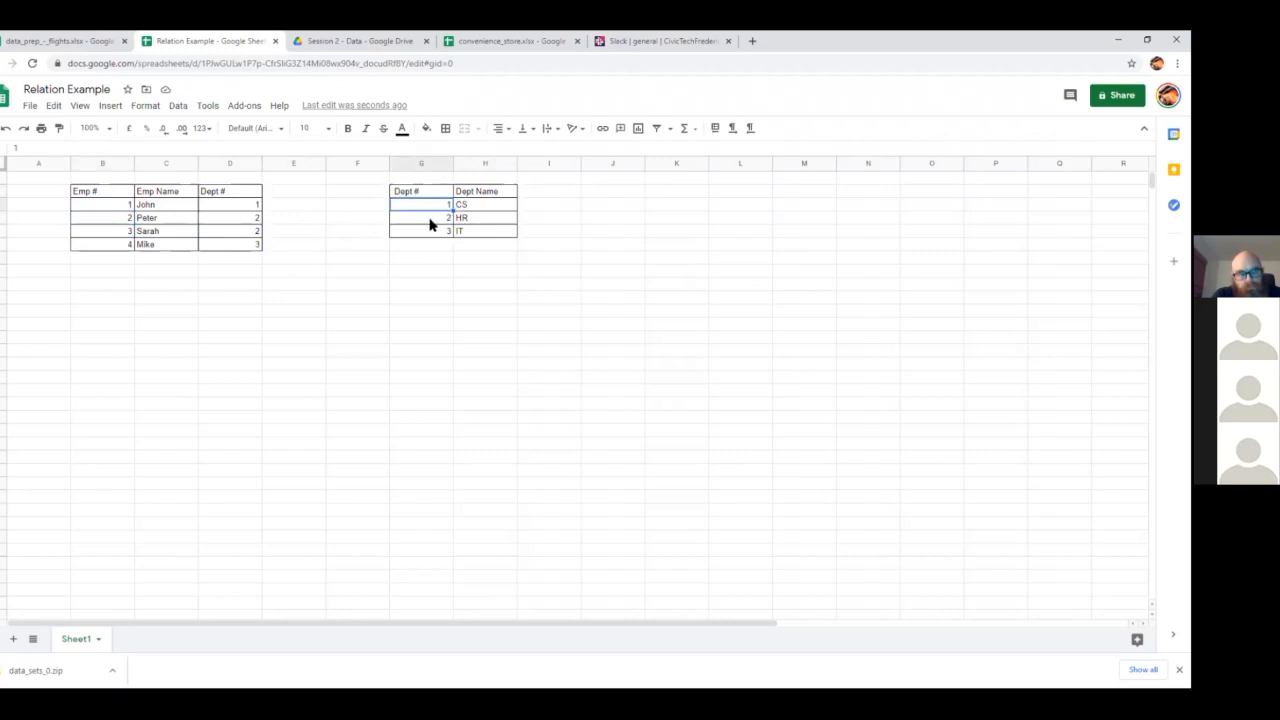
{"action": "left_click", "coordinate": [425, 220]}
{"action": "left_click", "coordinate": [425, 230]}
Compare the employee table's Dept # column with the matching Dept # header of the department table
{"action": "left_click", "coordinate": [225, 195]}
{"action": "left_click", "coordinate": [225, 205]}
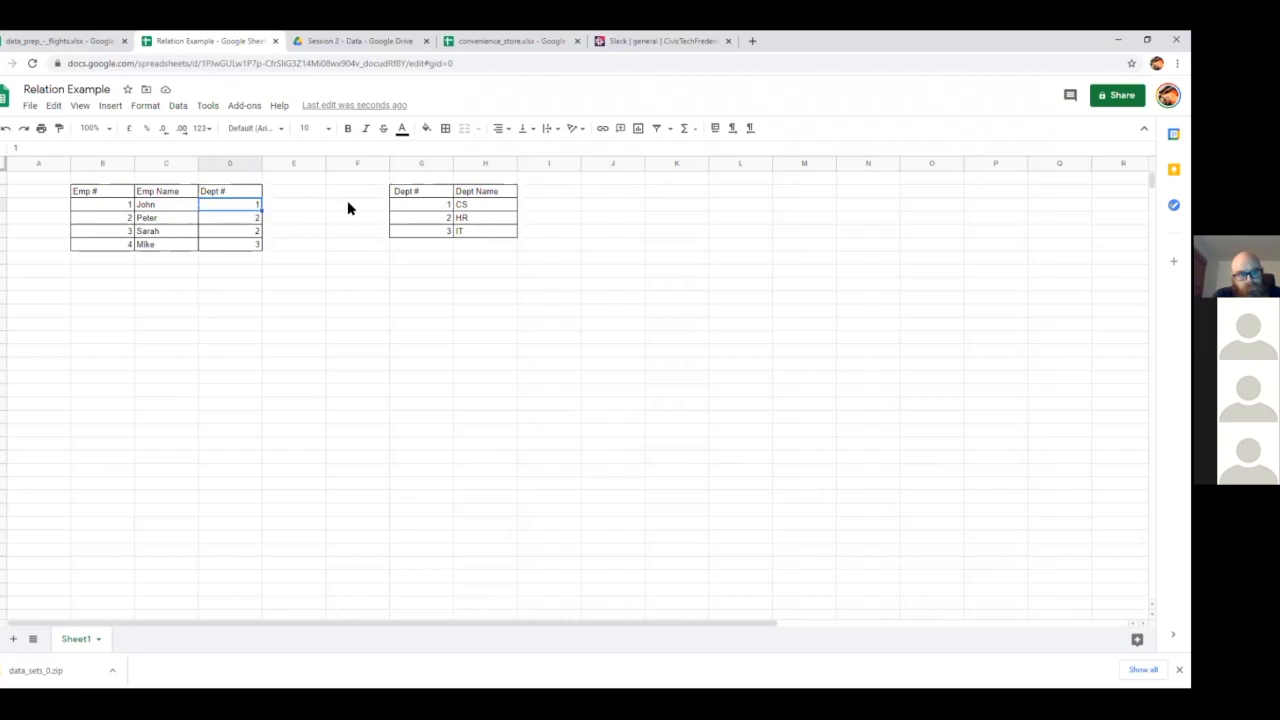
{"action": "left_click_drag", "start_coordinate": [408, 197], "coordinate": [255, 197]}
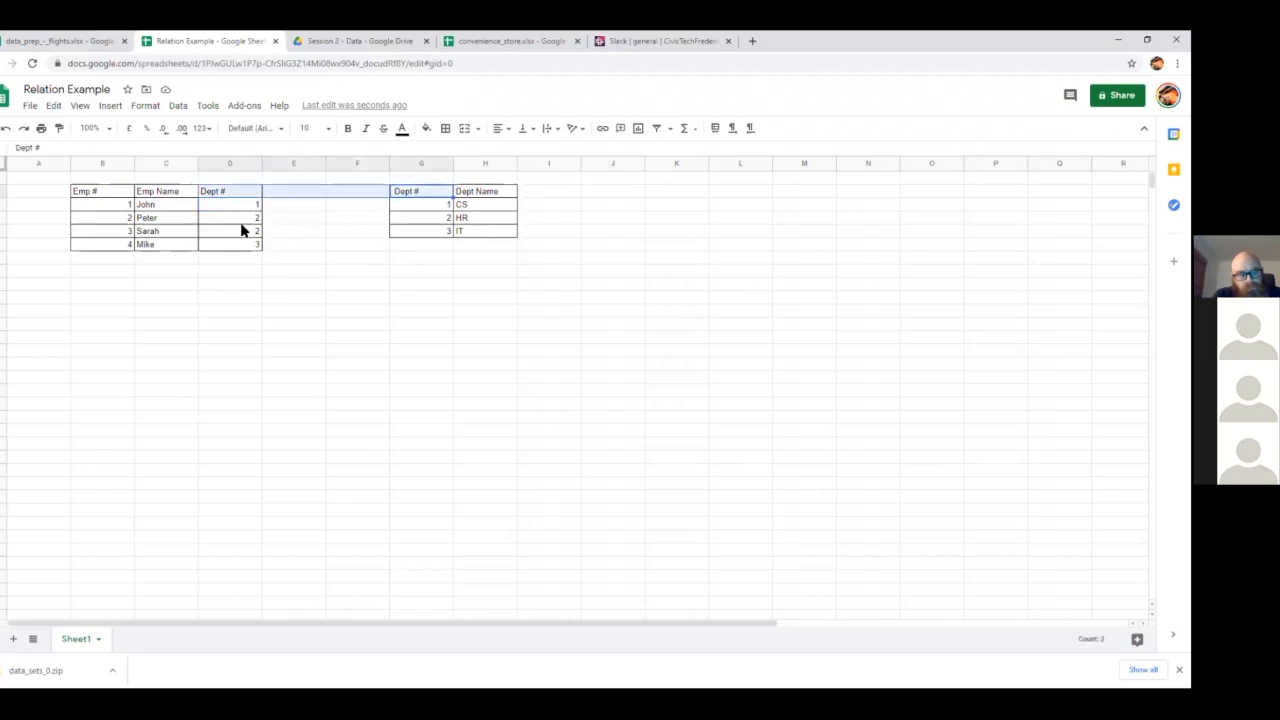
{"action": "scroll", "coordinate": [337, 243], "scroll_direction": "down", "scroll_amount": 1}
{"action": "scroll", "coordinate": [310, 255], "scroll_direction": "up", "scroll_amount": 1}
Highlight the department table and the employee table in turn to review them as two separate tables
{"action": "left_click", "coordinate": [378, 268]}
{"action": "left_click_drag", "start_coordinate": [412, 193], "coordinate": [466, 230]}
{"action": "left_click_drag", "start_coordinate": [115, 193], "coordinate": [235, 245]}
{"action": "left_click", "coordinate": [108, 196]}
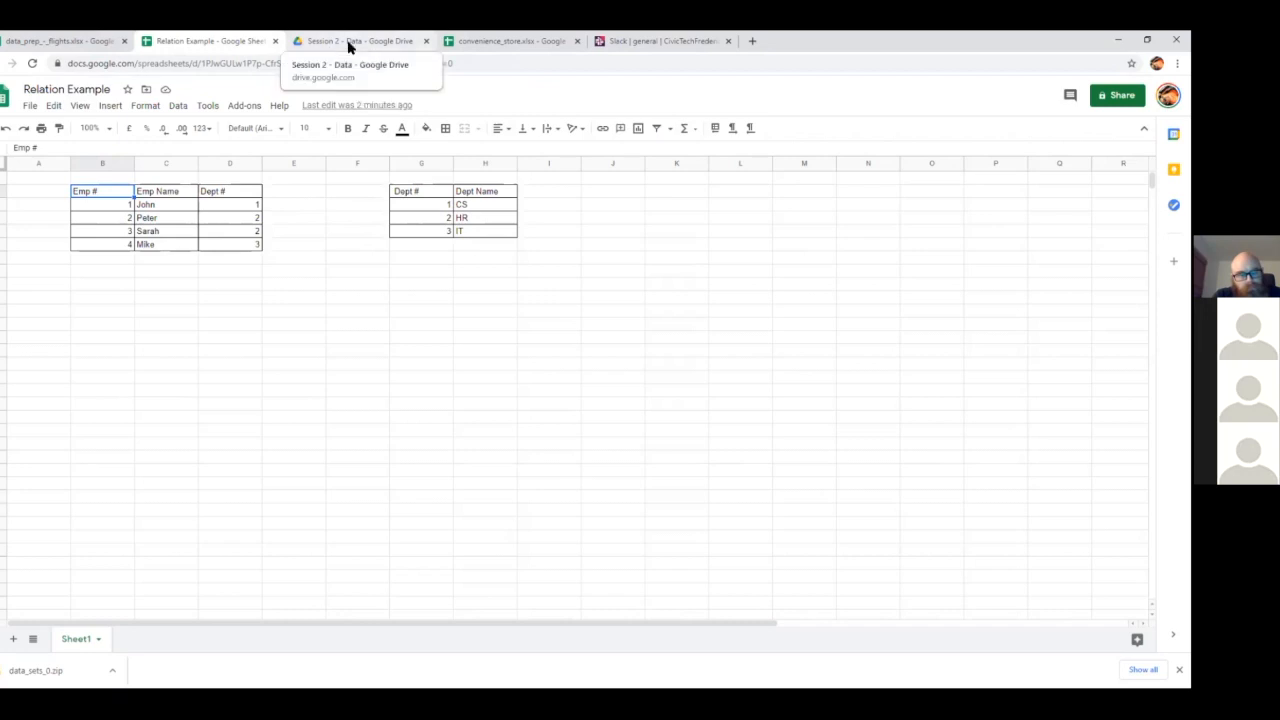
Switch to the Session 2 - Data folder in Google Drive and examine the open diagram of related customer, transaction, product and category tables
{"action": "left_click", "coordinate": [441, 50]}
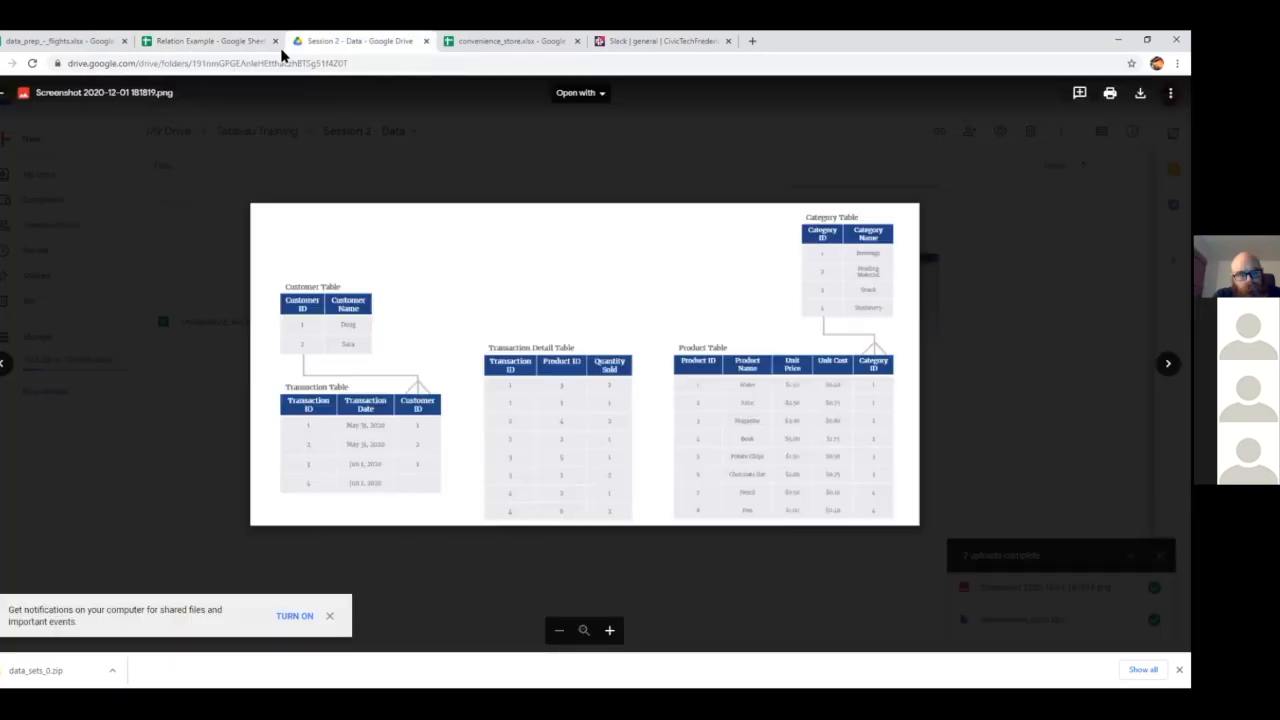
{"action": "scroll", "coordinate": [277, 327], "scroll_direction": "up", "scroll_amount": 5}
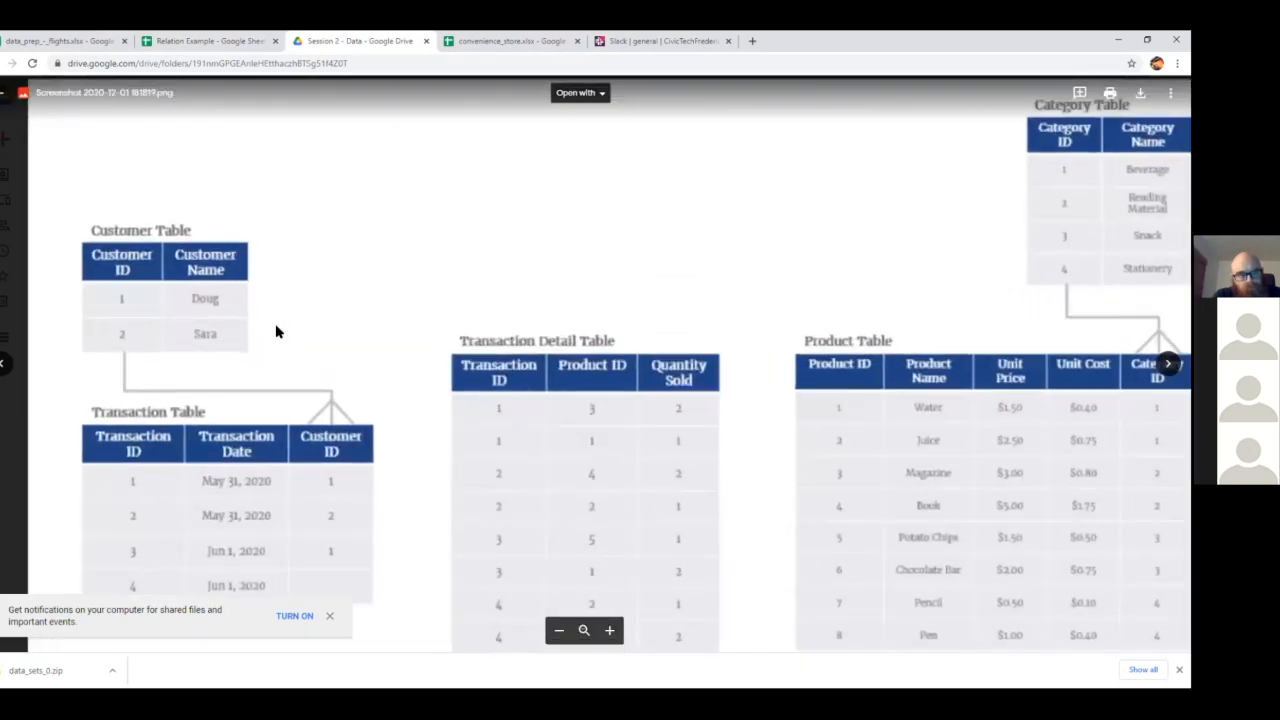
{"action": "scroll", "coordinate": [277, 327], "scroll_direction": "down", "scroll_amount": 2}
{"action": "scroll", "coordinate": [373, 336], "scroll_direction": "down", "scroll_amount": 4}
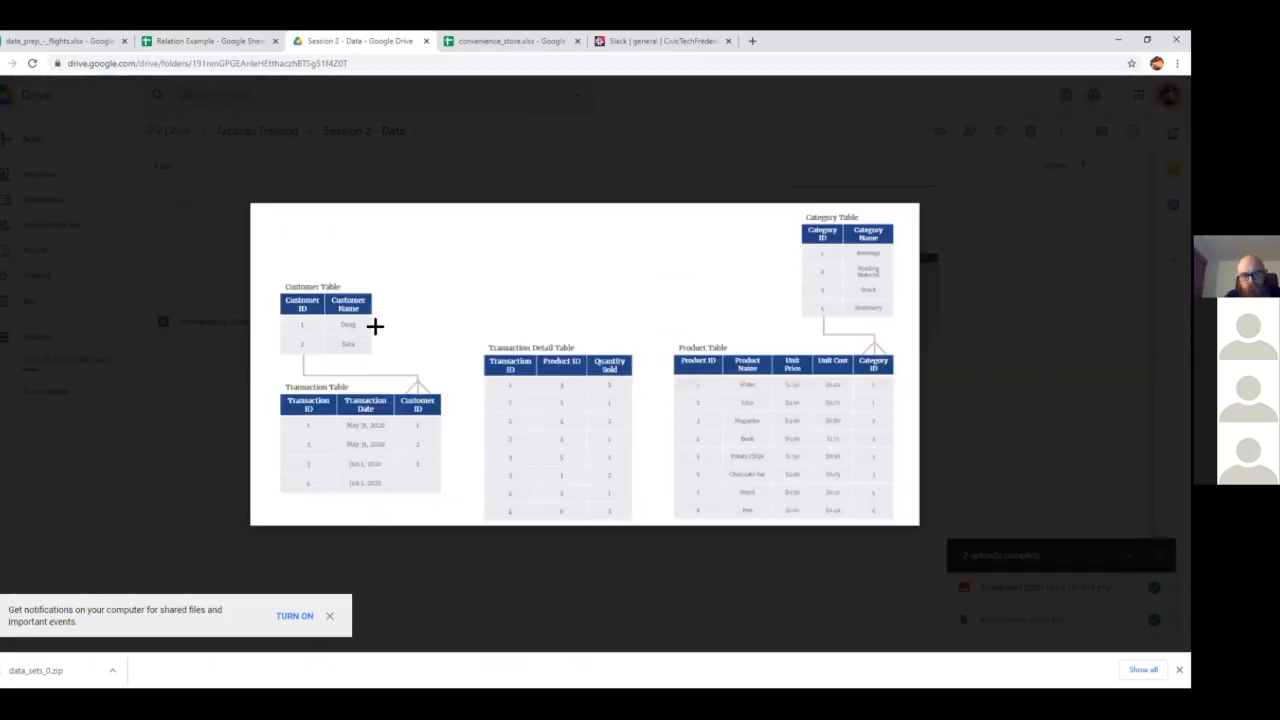
{"action": "scroll", "coordinate": [373, 330], "scroll_direction": "up", "scroll_amount": 3}
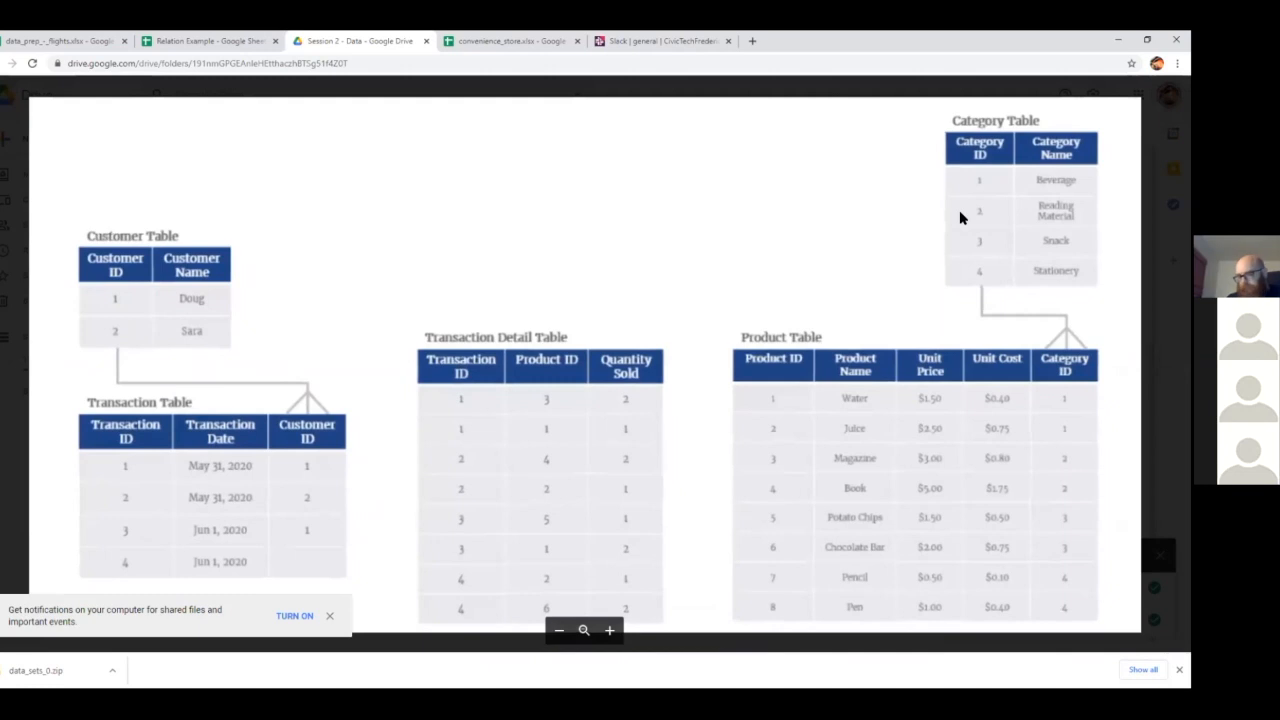
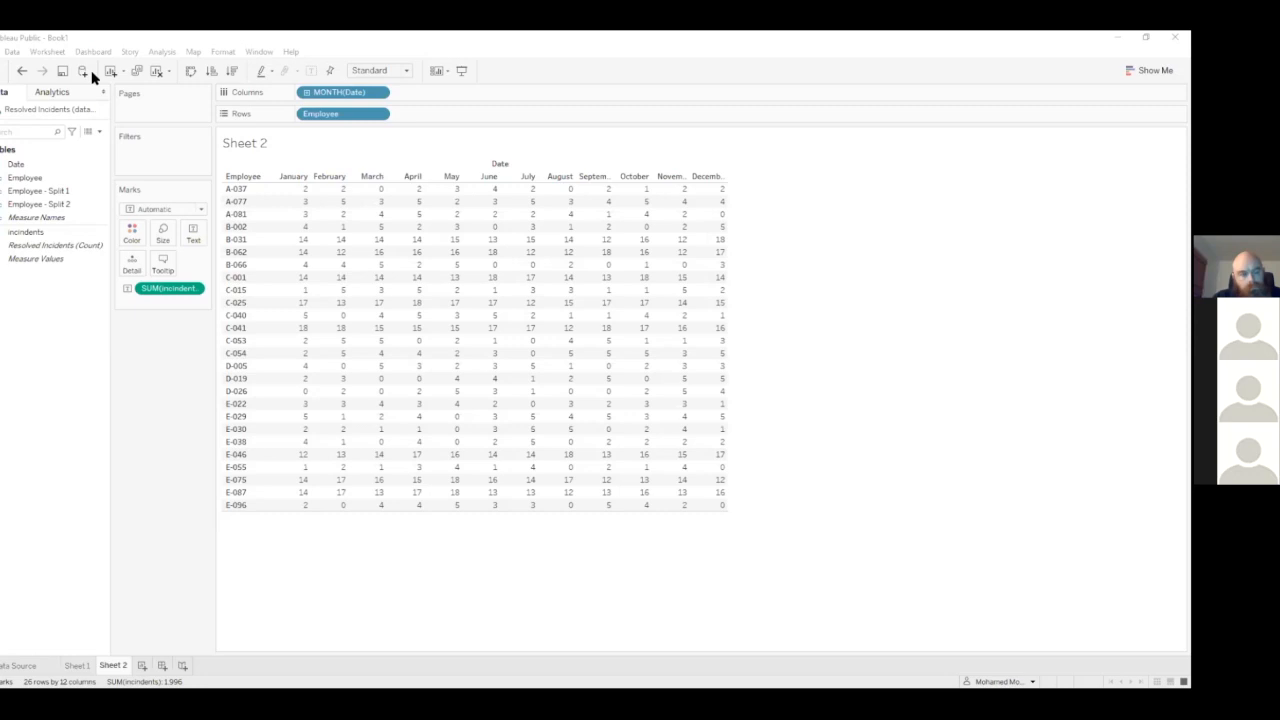
Switch to the convenience_store workbook in Google Sheets and examine its Customer, Category, Product, Transaction and Transaction Details sheets
{"action": "key", "text": "alt+Tab"}
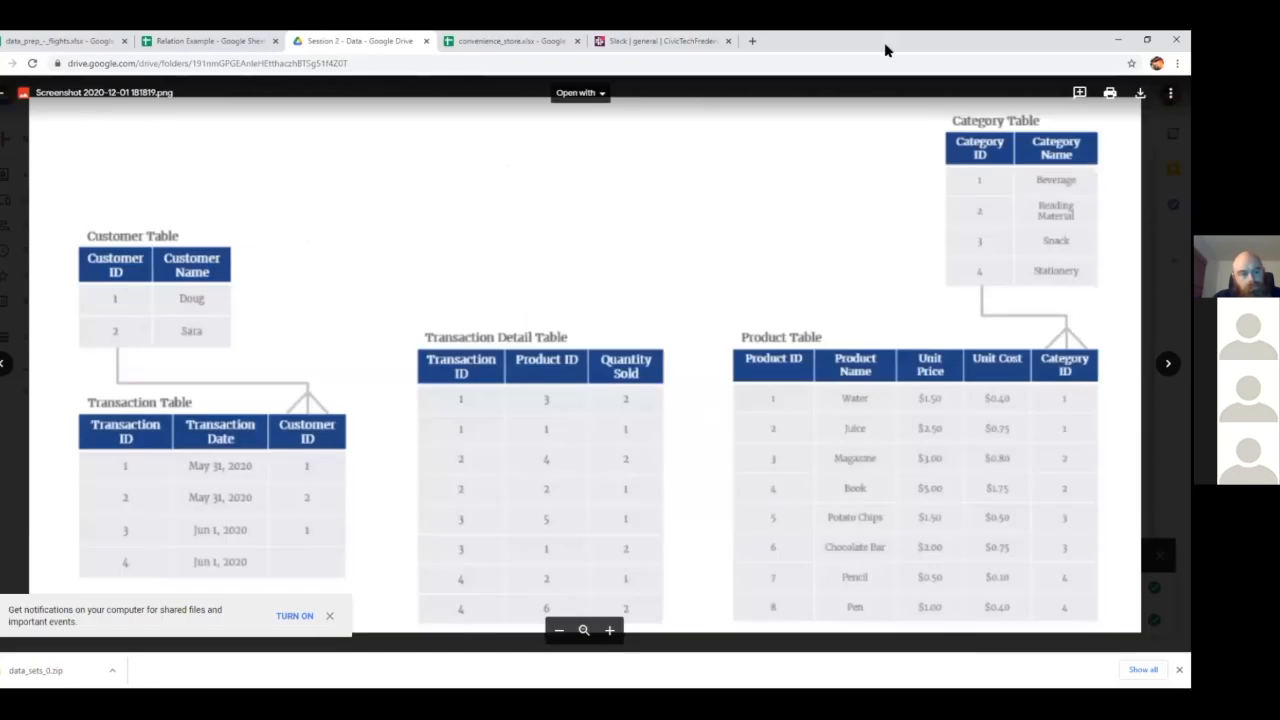
{"action": "left_click", "coordinate": [555, 41]}
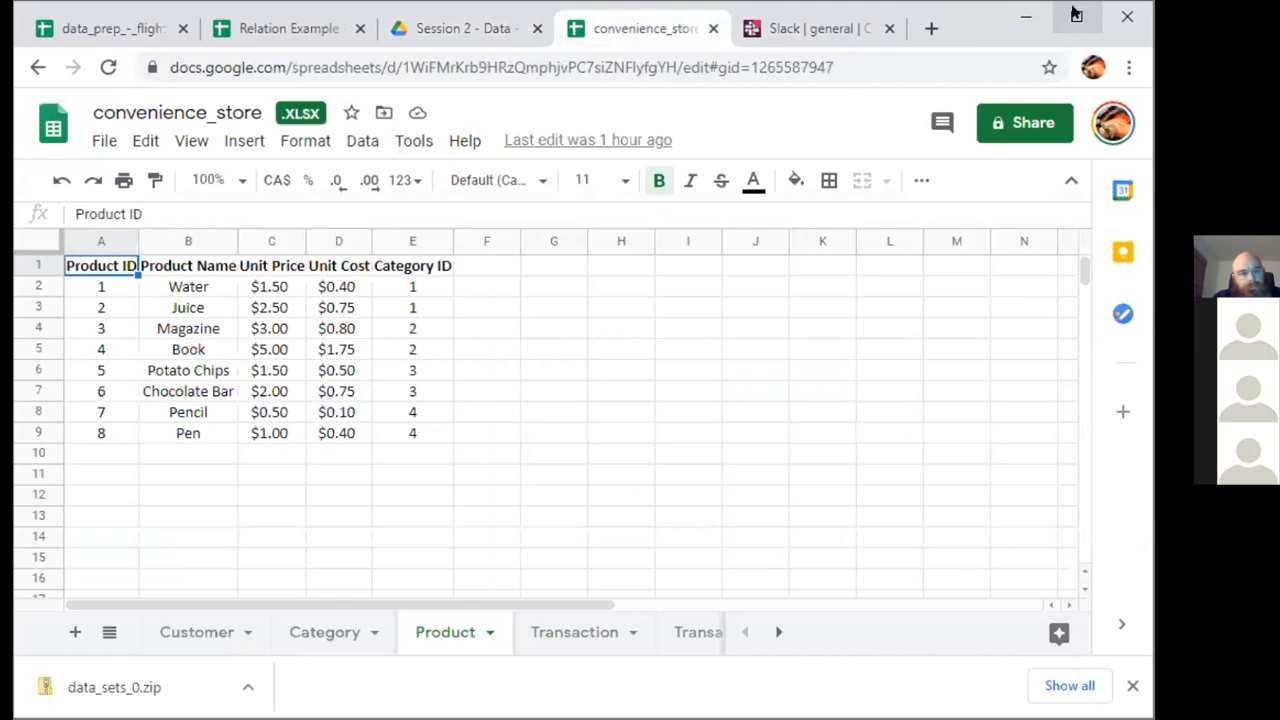
{"action": "left_click", "coordinate": [1076, 14]}
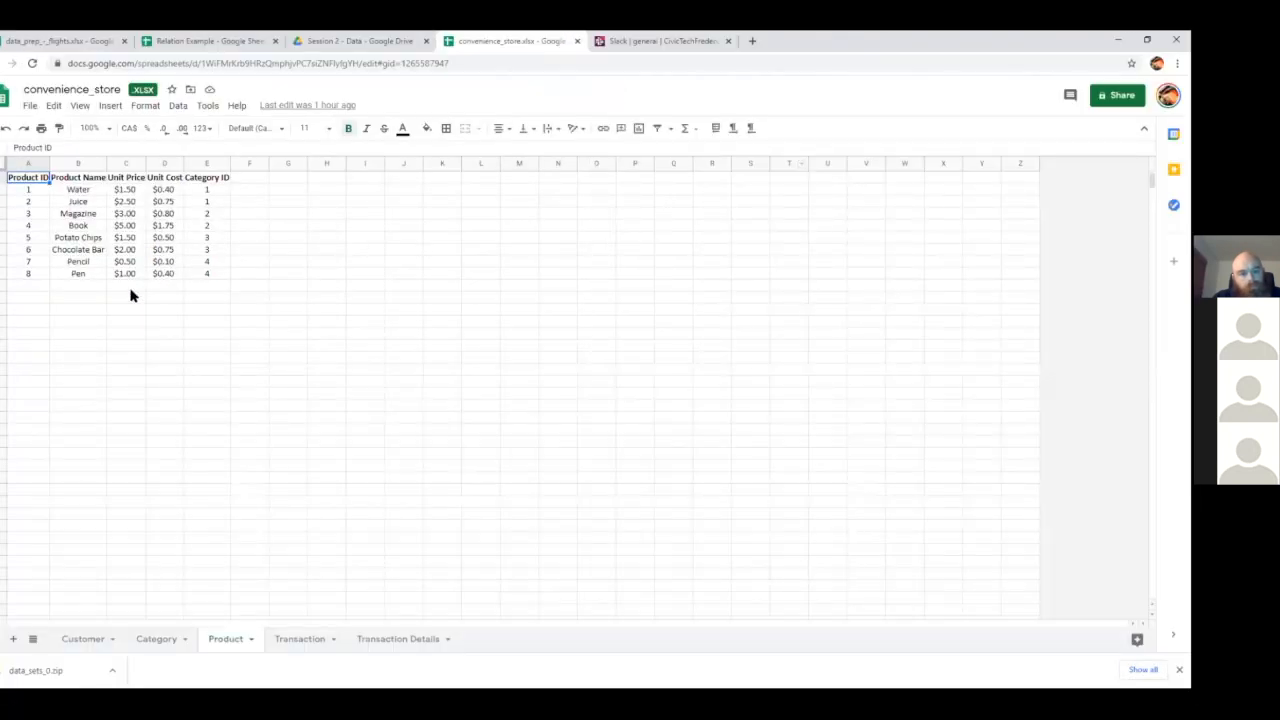
{"action": "left_click", "coordinate": [82, 639]}
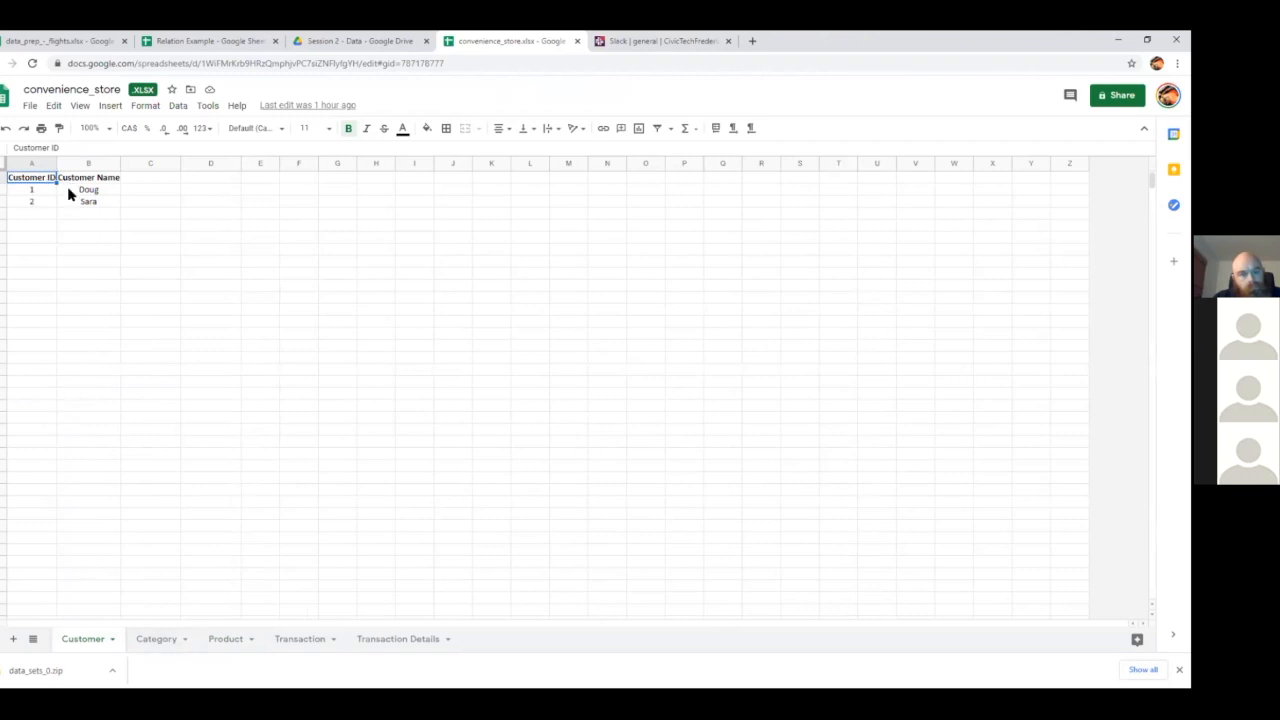
{"action": "left_click", "coordinate": [155, 643]}
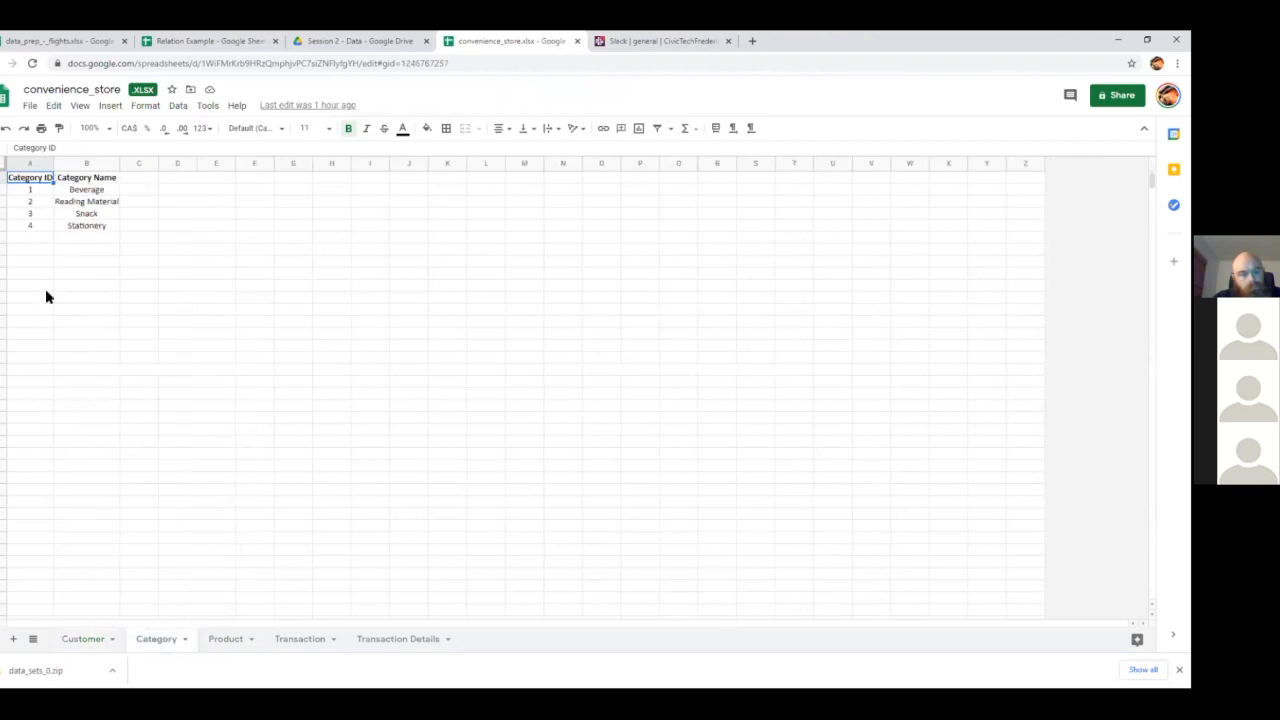
{"action": "left_click", "coordinate": [208, 634]}
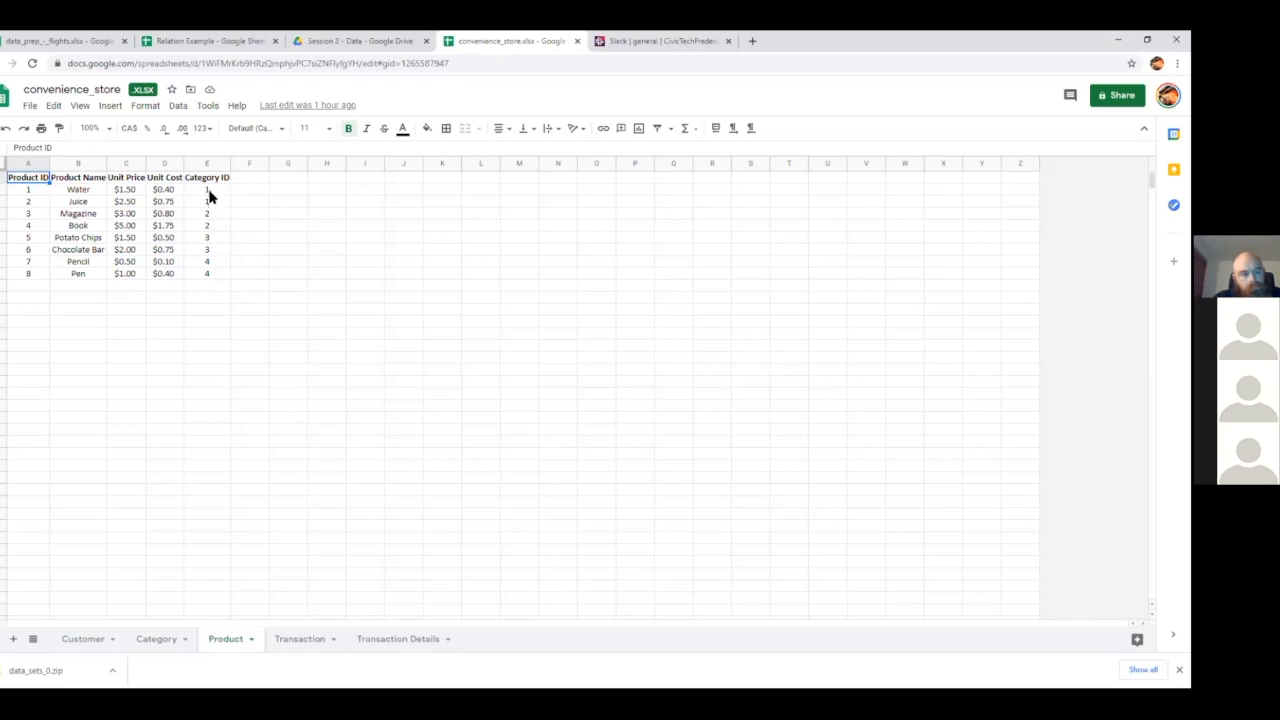
{"action": "left_click", "coordinate": [309, 642]}
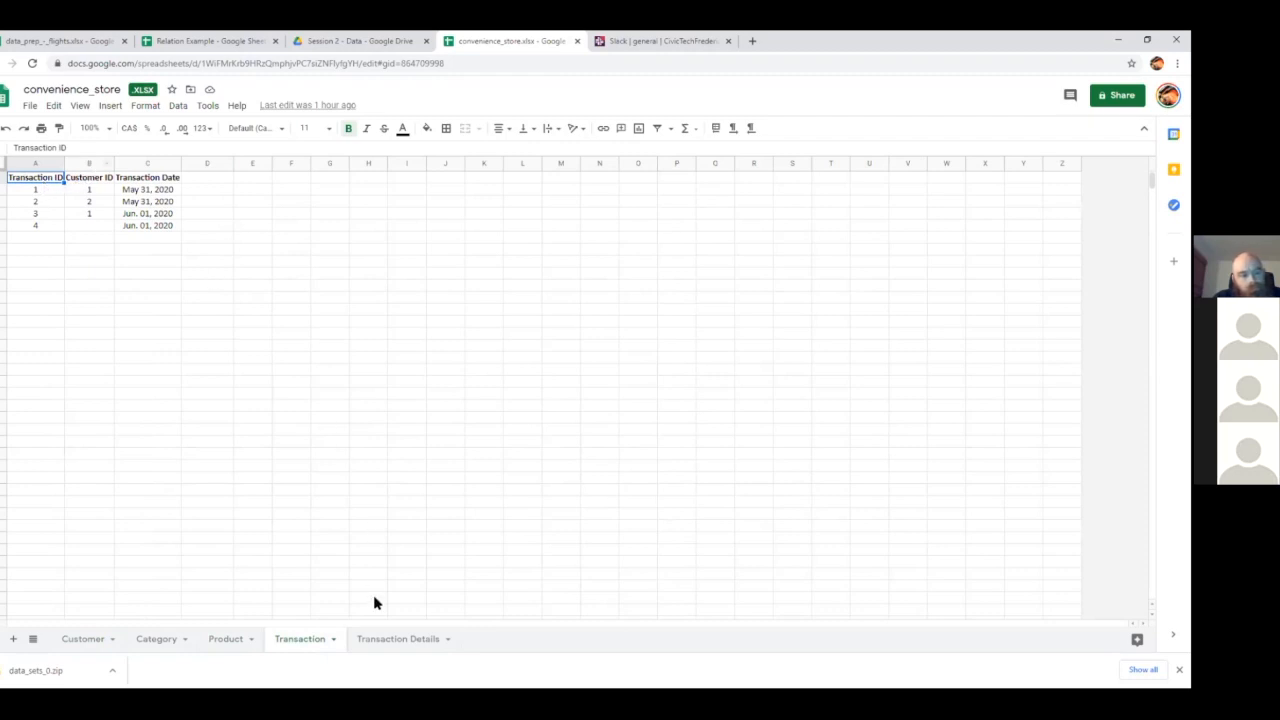
{"action": "left_click", "coordinate": [427, 645]}
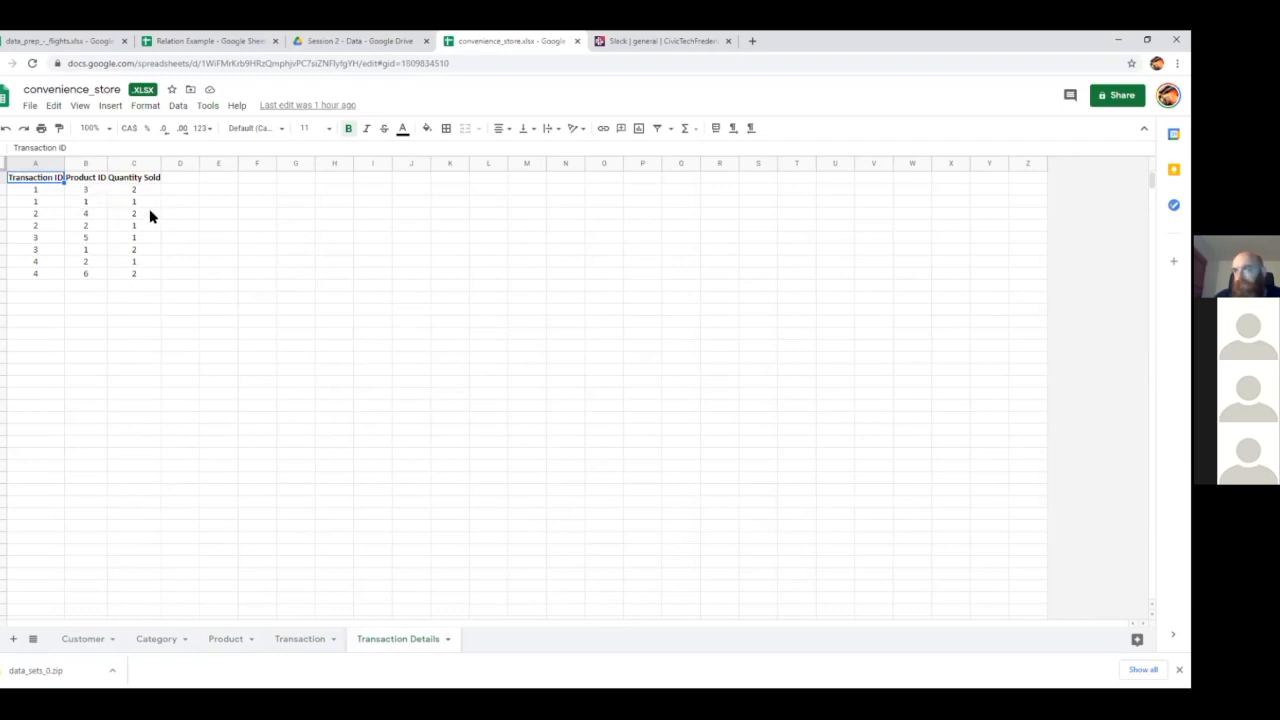
Go back through the convenience_store sheets from Transaction to Customer and forward again to Transaction Details, comparing their tables
{"action": "left_click", "coordinate": [316, 644]}
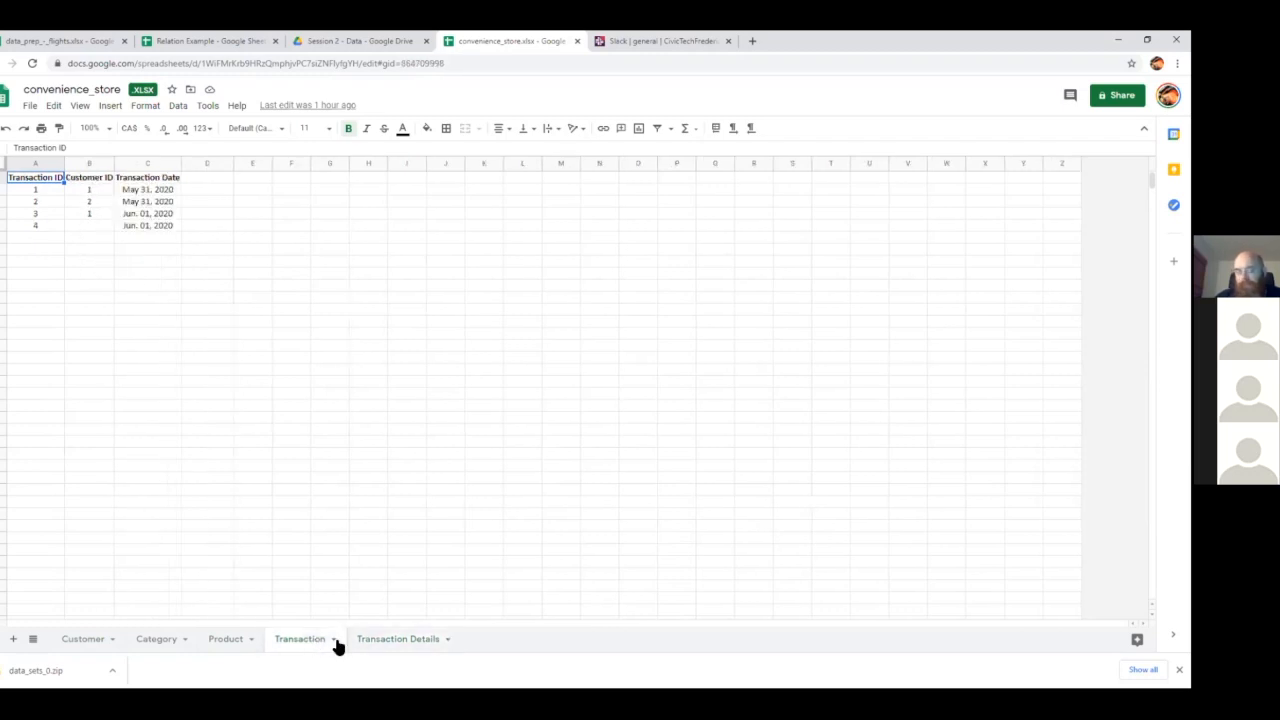
{"action": "left_click", "coordinate": [362, 643]}
{"action": "left_click", "coordinate": [306, 645]}
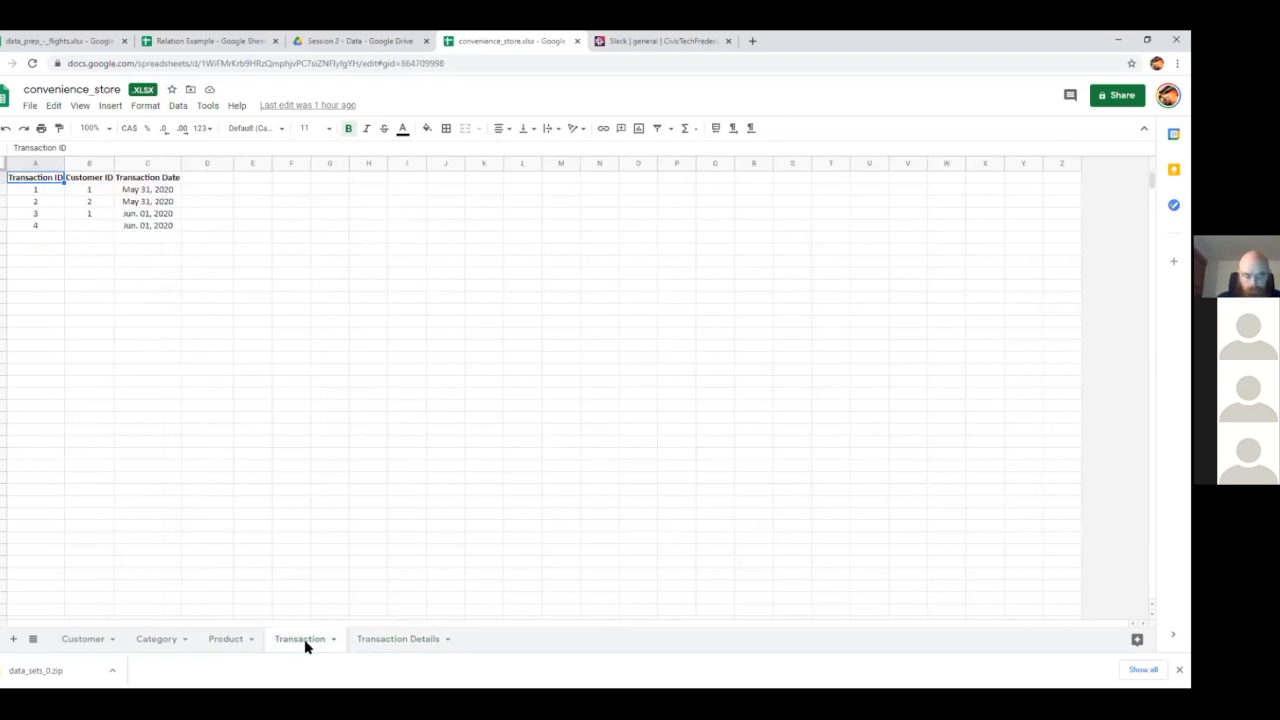
{"action": "left_click", "coordinate": [227, 644]}
{"action": "left_click", "coordinate": [152, 644]}
{"action": "left_click", "coordinate": [79, 644]}
{"action": "left_click", "coordinate": [152, 643]}
{"action": "left_click", "coordinate": [228, 642]}
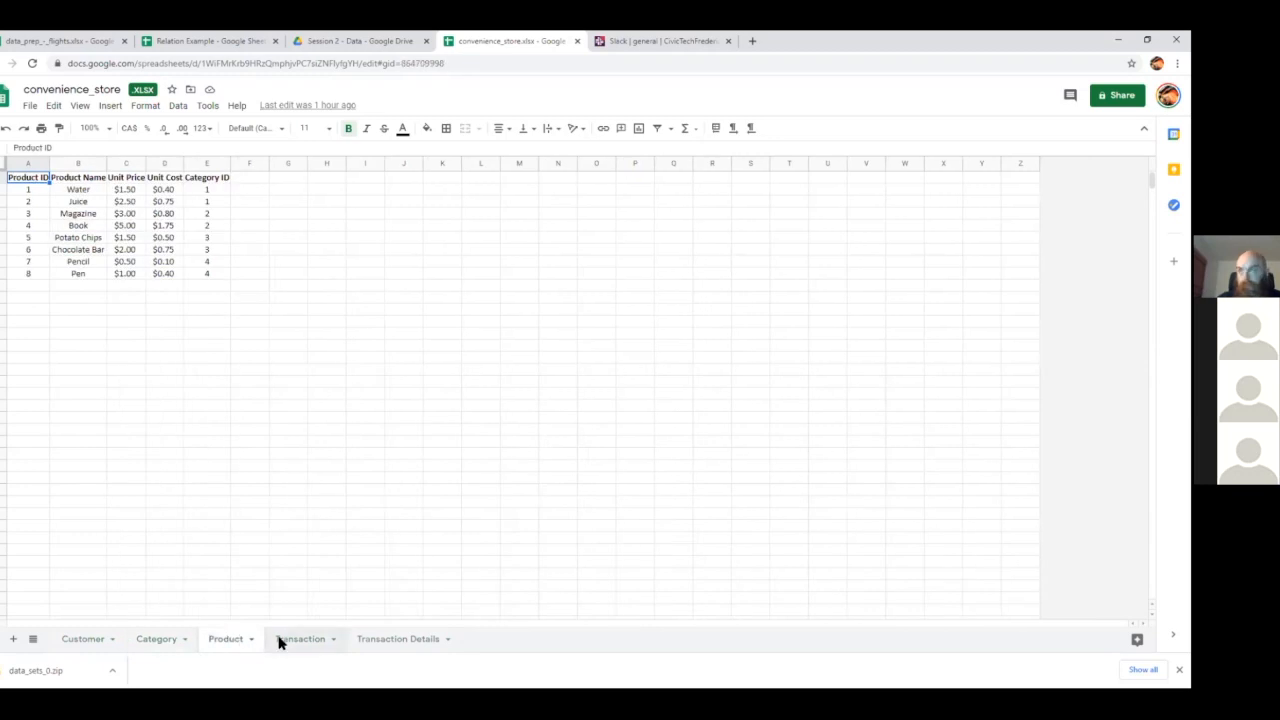
{"action": "left_click", "coordinate": [280, 641]}
{"action": "left_click", "coordinate": [380, 645]}
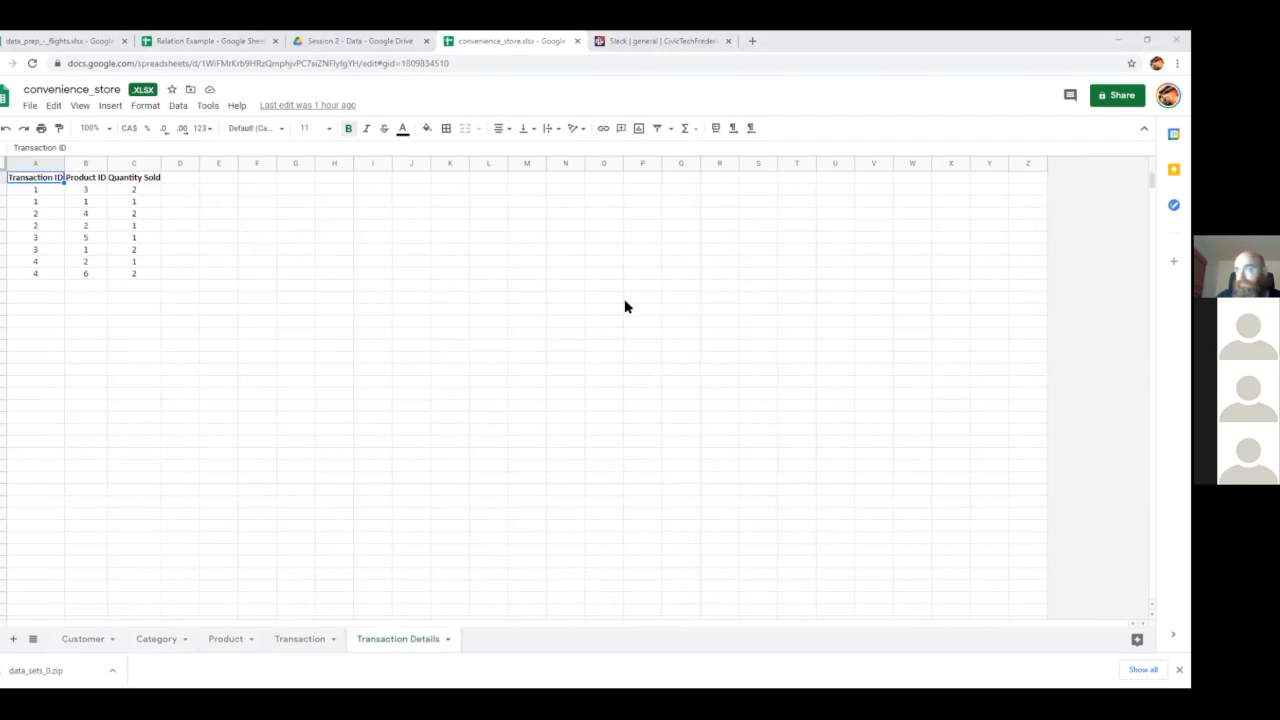
Switch to the Tableau Public workbook connected to convenience_store and add Transaction Details as the first table of the data model
{"action": "key", "text": "alt+Tab"}
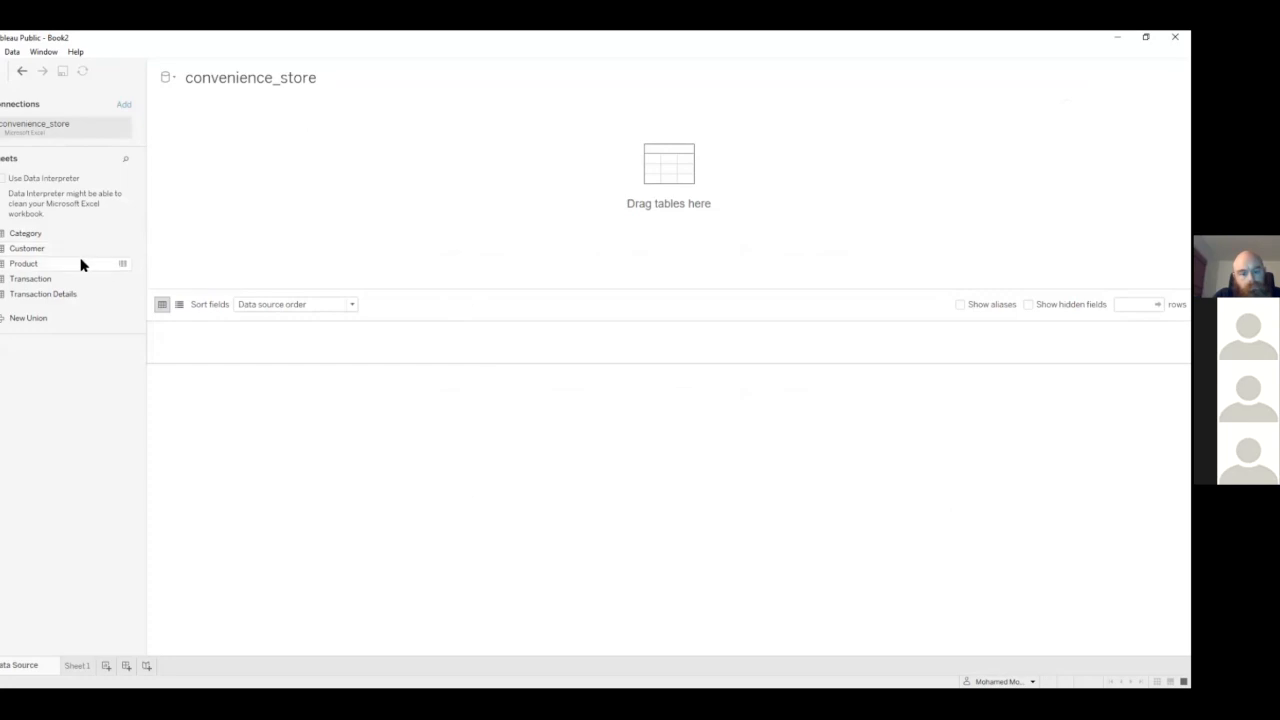
{"action": "left_click_drag", "start_coordinate": [69, 294], "coordinate": [188, 143]}
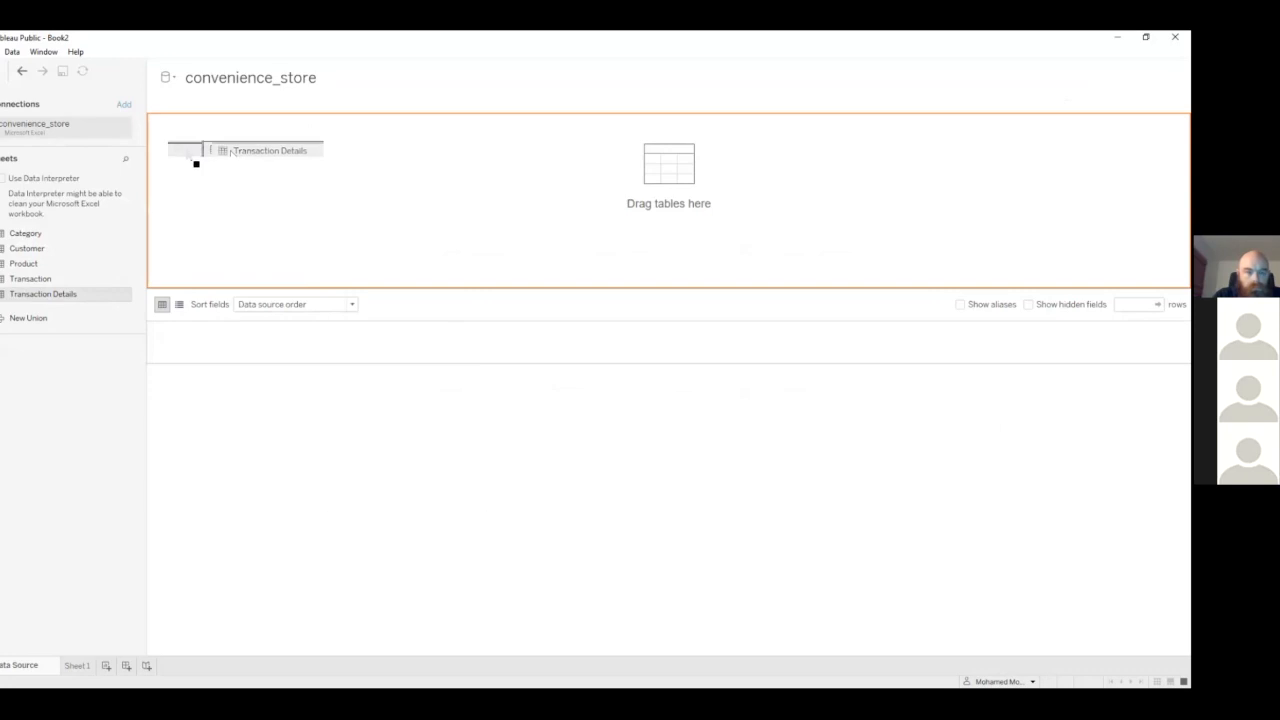
{"action": "left_click_drag", "start_coordinate": [188, 143], "coordinate": [182, 143]}
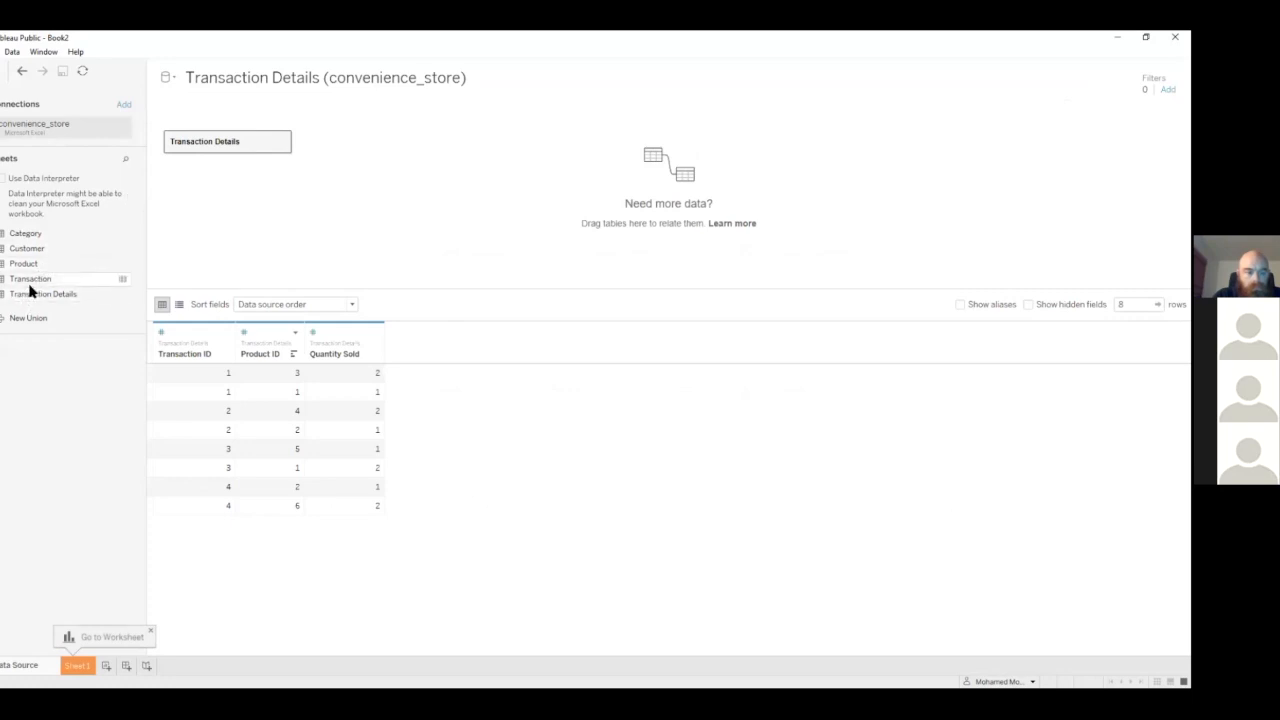
Relate the Transaction table to Transaction Details on Transaction ID and check the matching fields of the relationship
{"action": "left_click_drag", "start_coordinate": [31, 283], "coordinate": [394, 139]}
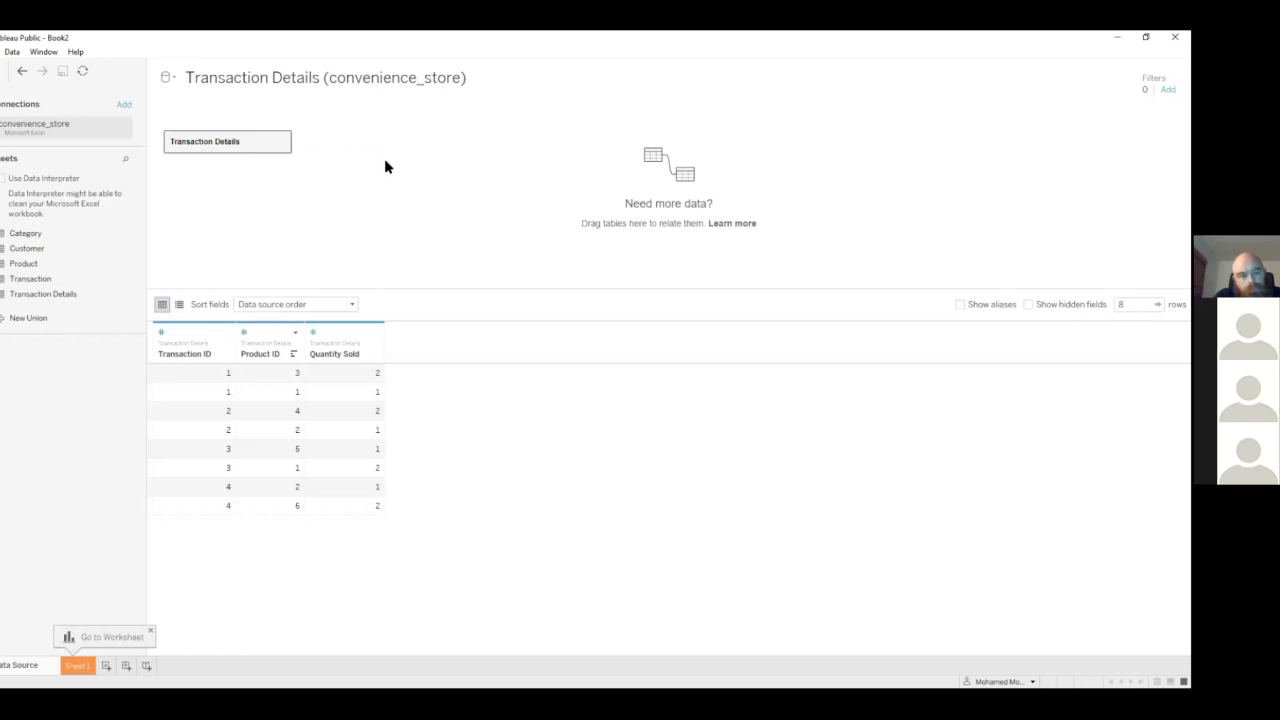
{"action": "left_click", "coordinate": [325, 143]}
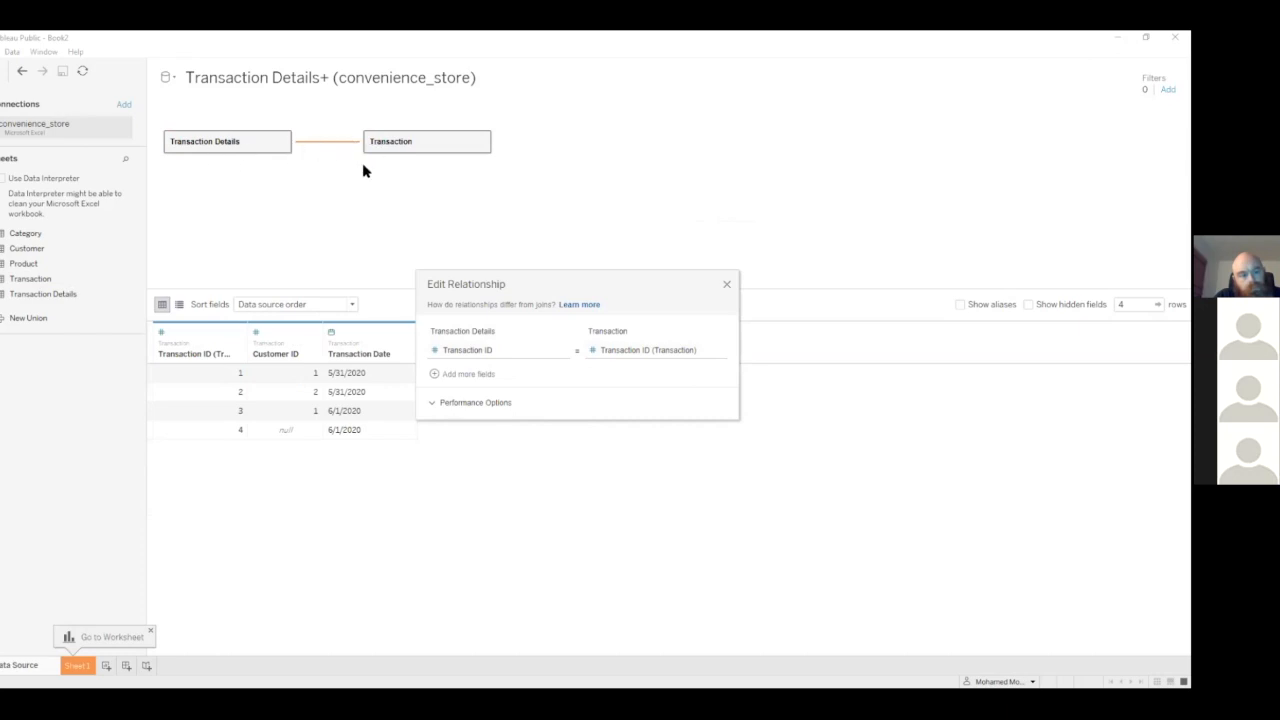
{"action": "left_click", "coordinate": [604, 352]}
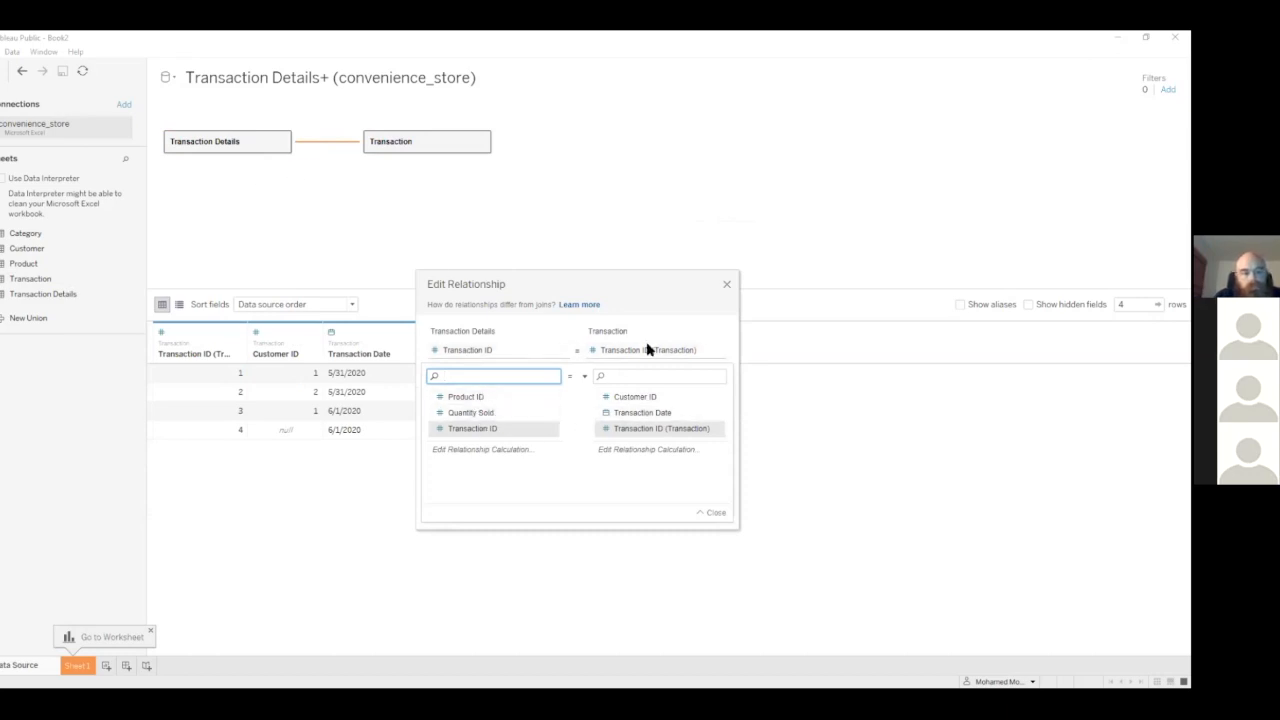
{"action": "left_click", "coordinate": [710, 513]}
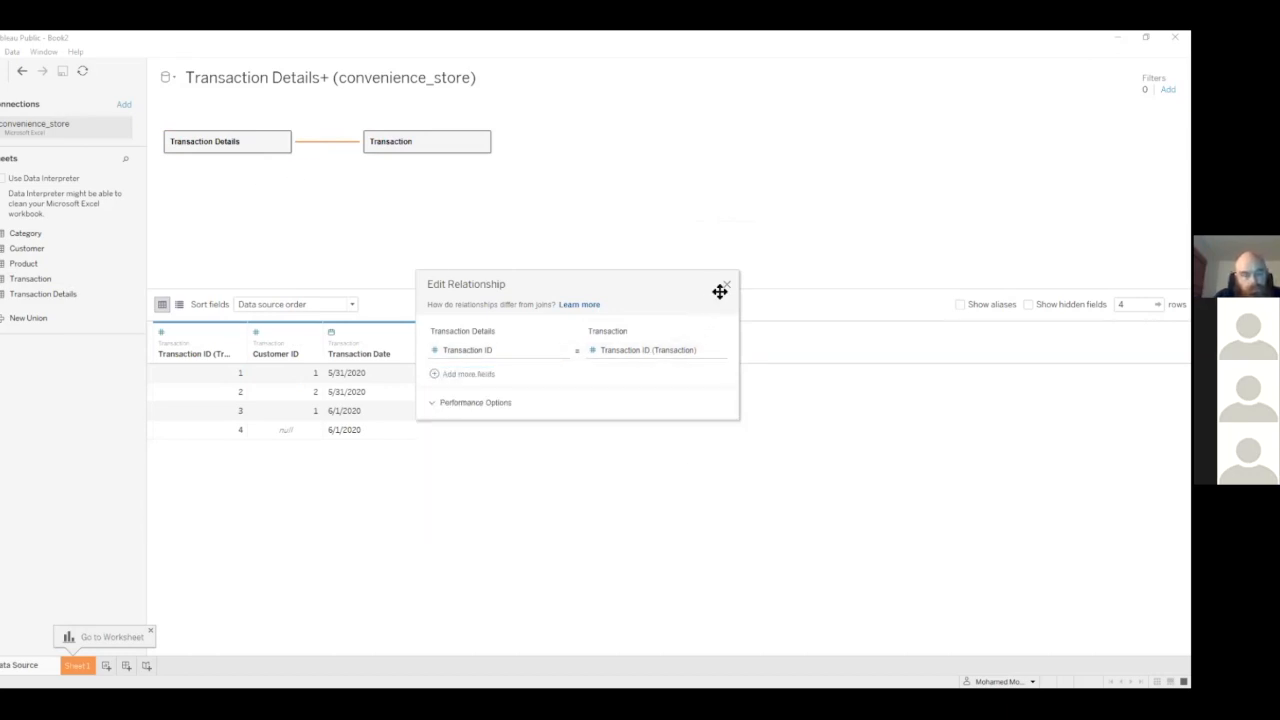
{"action": "left_click", "coordinate": [726, 286]}
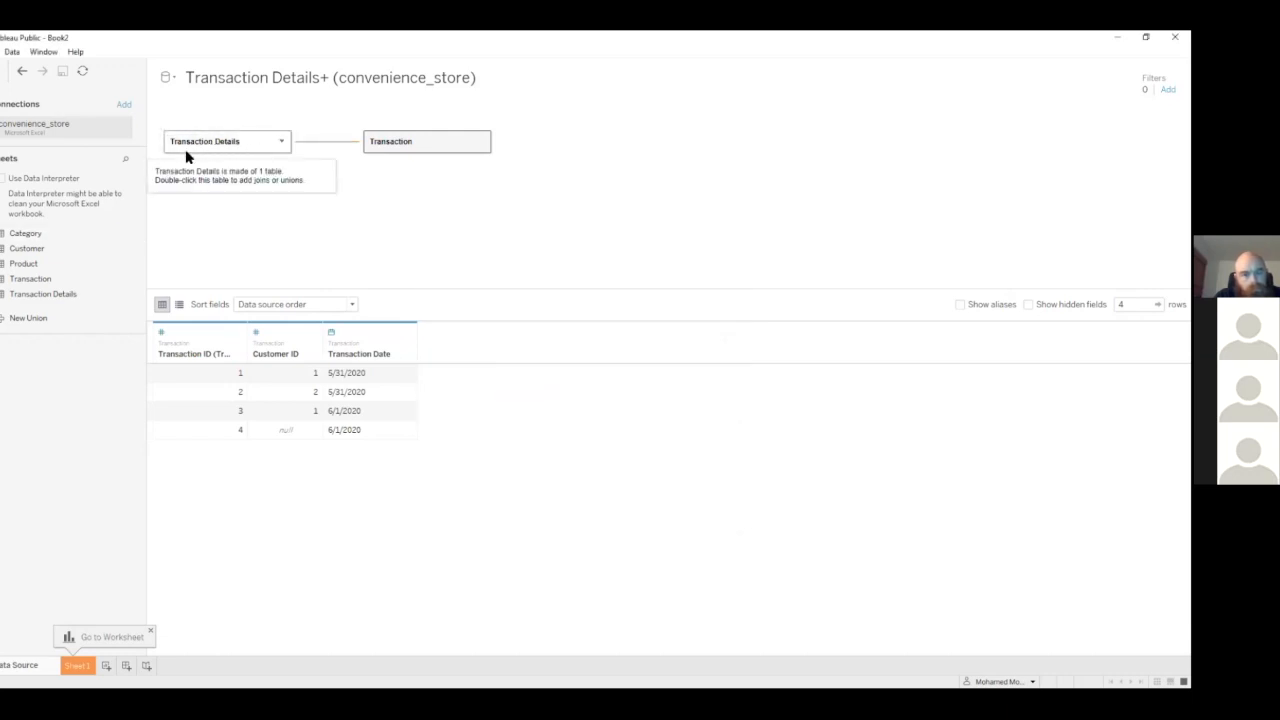
Add the Product table to the data model, related to Transaction Details on Product ID
{"action": "left_click_drag", "start_coordinate": [22, 264], "coordinate": [422, 230]}
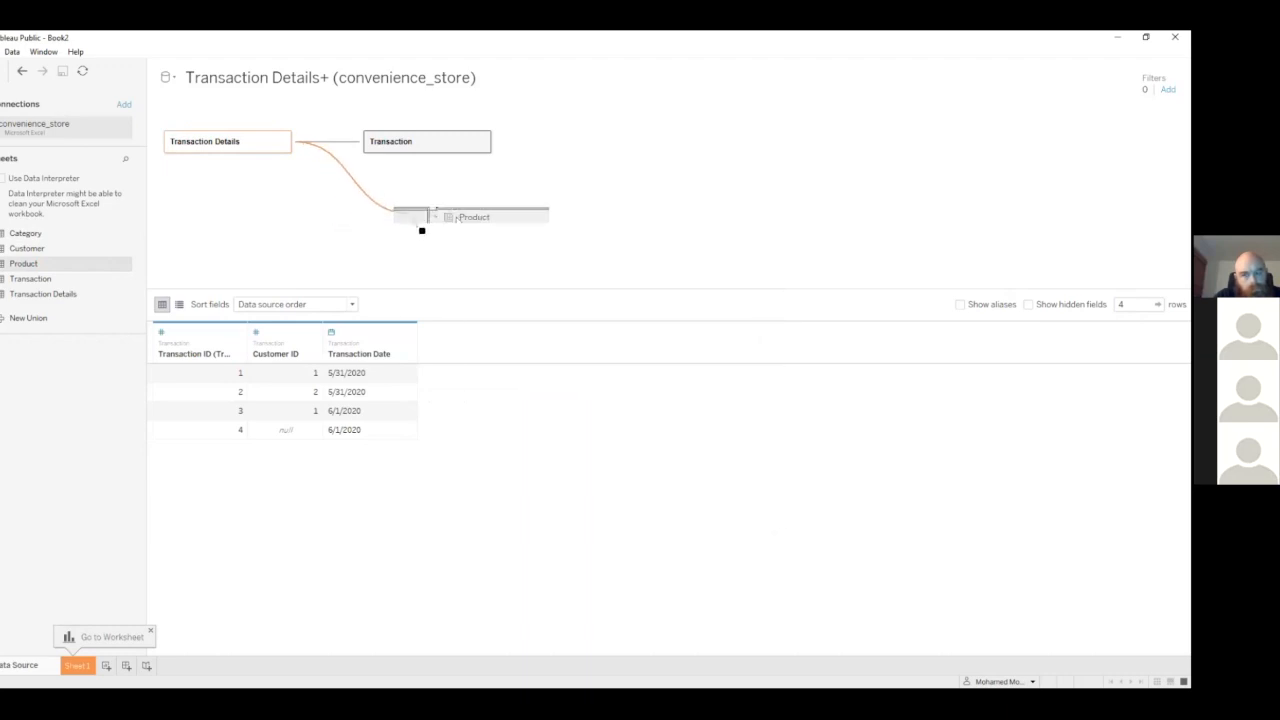
{"action": "left_click_drag", "start_coordinate": [422, 230], "coordinate": [289, 165]}
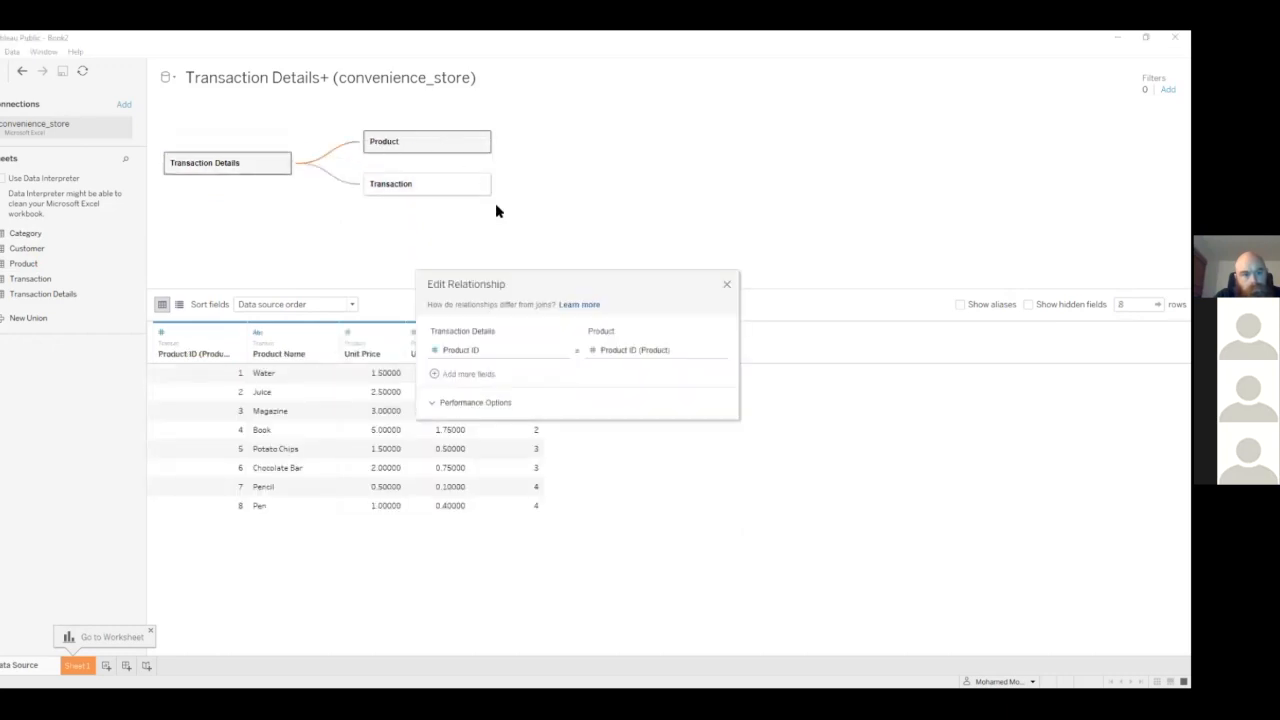
{"action": "left_click", "coordinate": [729, 284]}
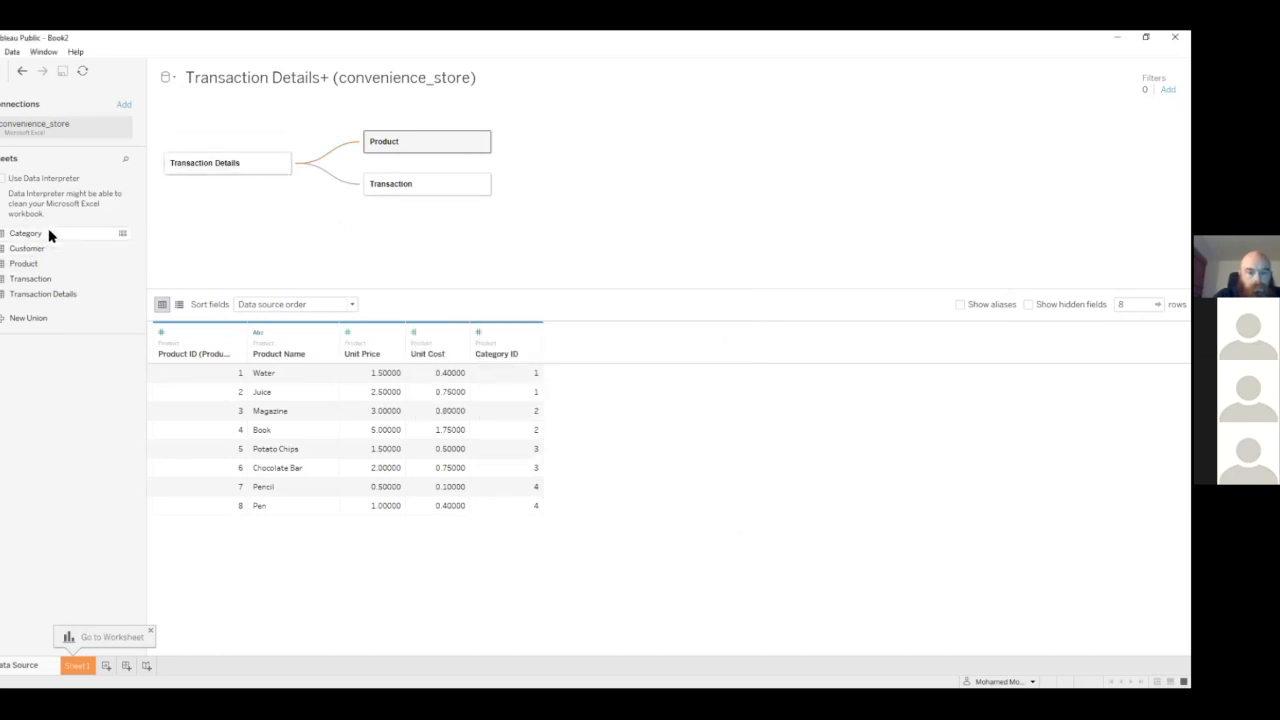
Add the Category table to the data model and move it under Product, related on Category ID
{"action": "left_click_drag", "start_coordinate": [56, 239], "coordinate": [551, 186]}
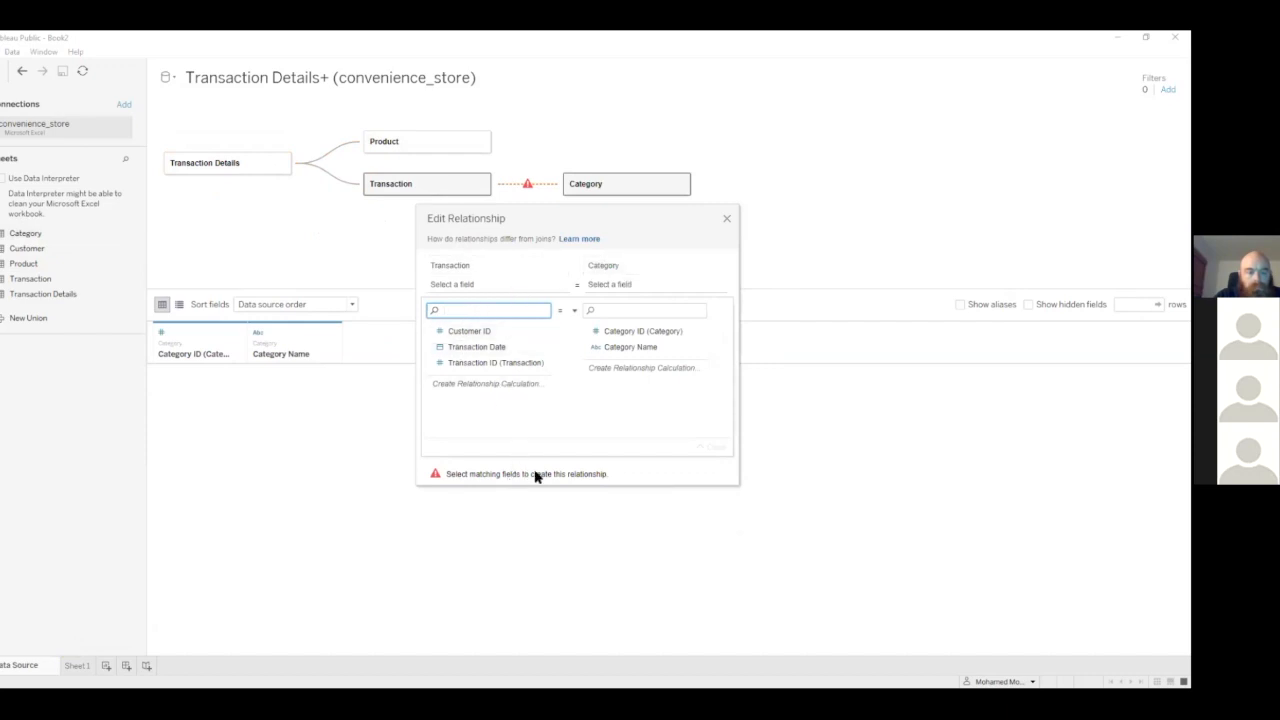
{"action": "left_click", "coordinate": [727, 219]}
{"action": "right_click", "coordinate": [677, 183]}
{"action": "mouse_move", "coordinate": [813, 240]}
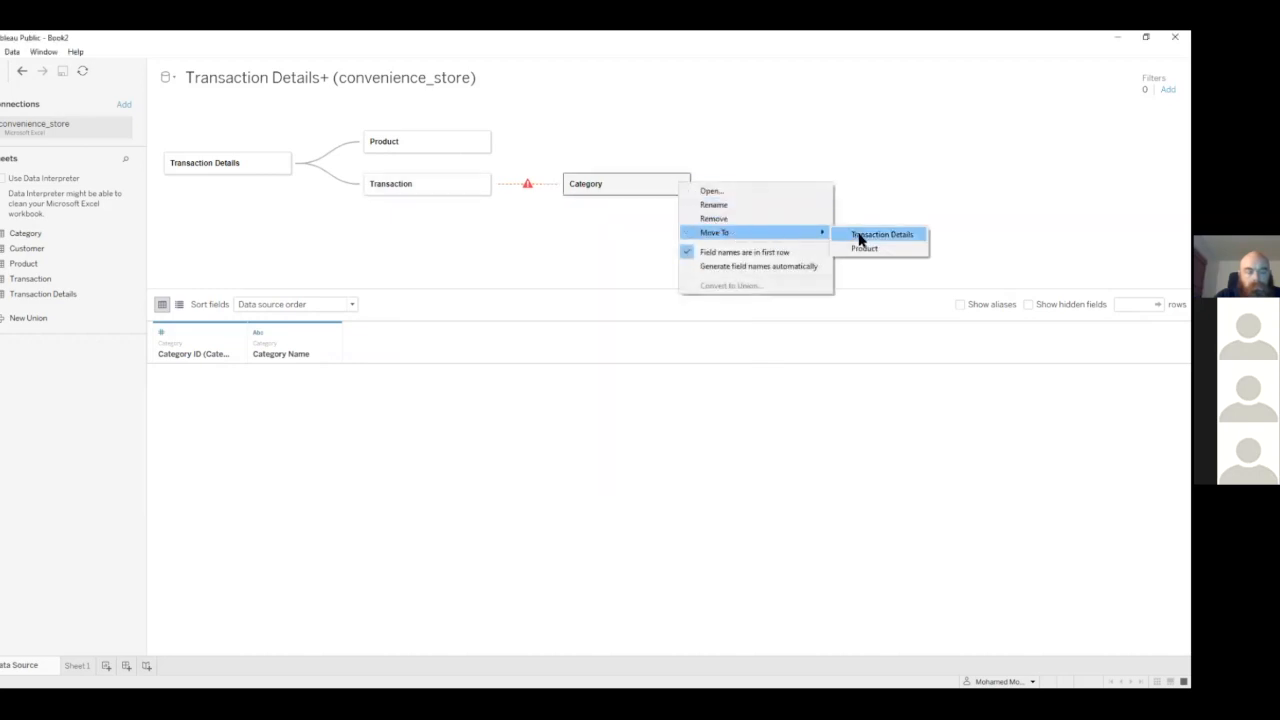
{"action": "left_click", "coordinate": [859, 250]}
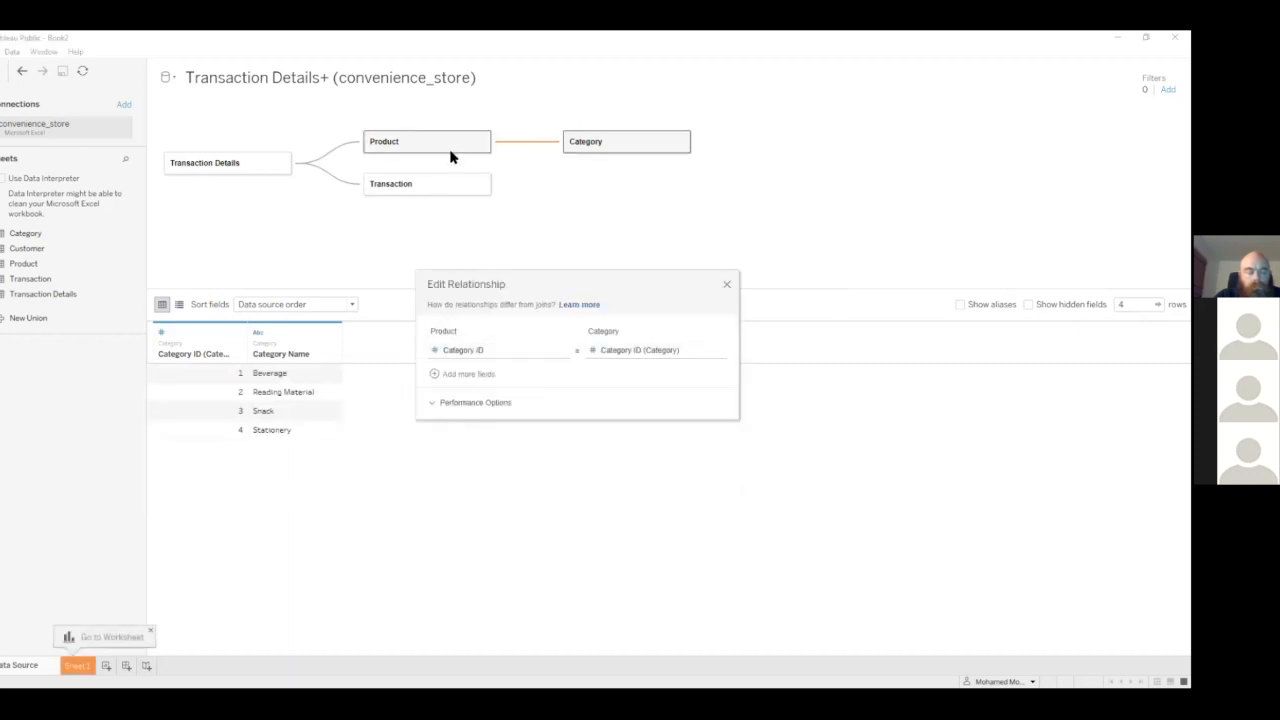
{"action": "left_click", "coordinate": [726, 288]}
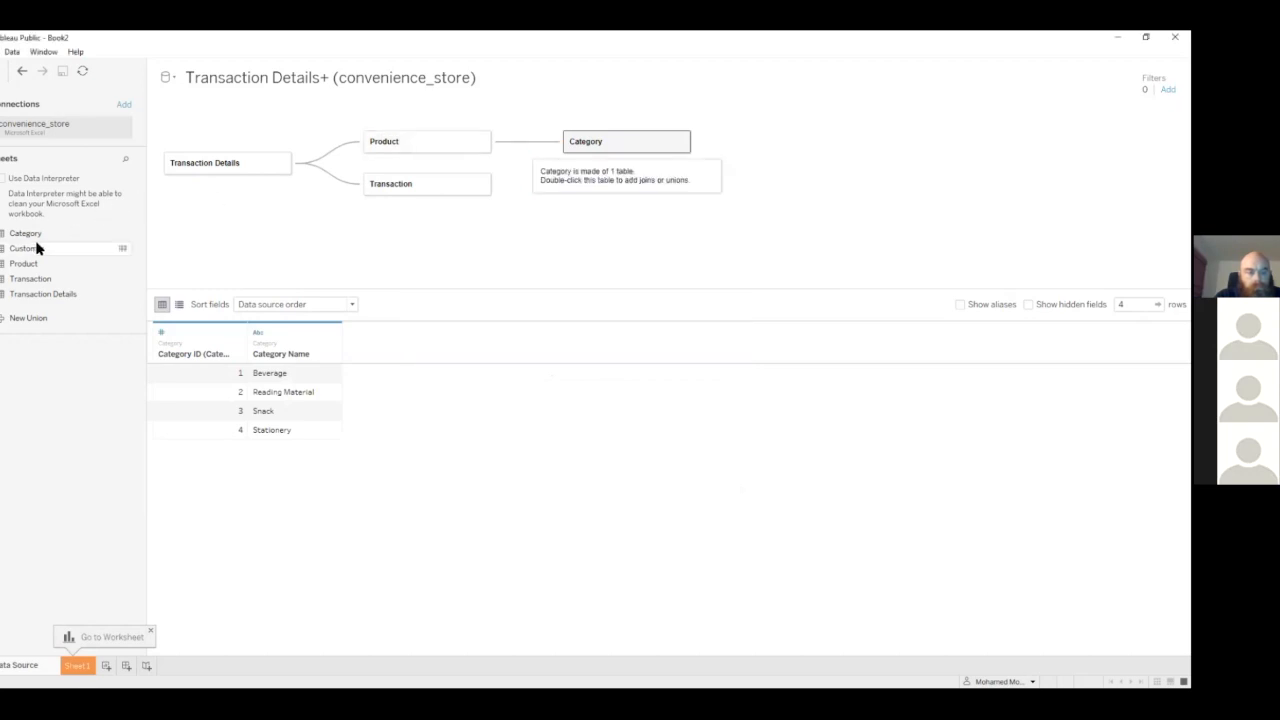
Add the Customer table related to Transaction on Customer ID, and go to the Sheet 1 worksheet
{"action": "left_click_drag", "start_coordinate": [35, 252], "coordinate": [571, 203]}
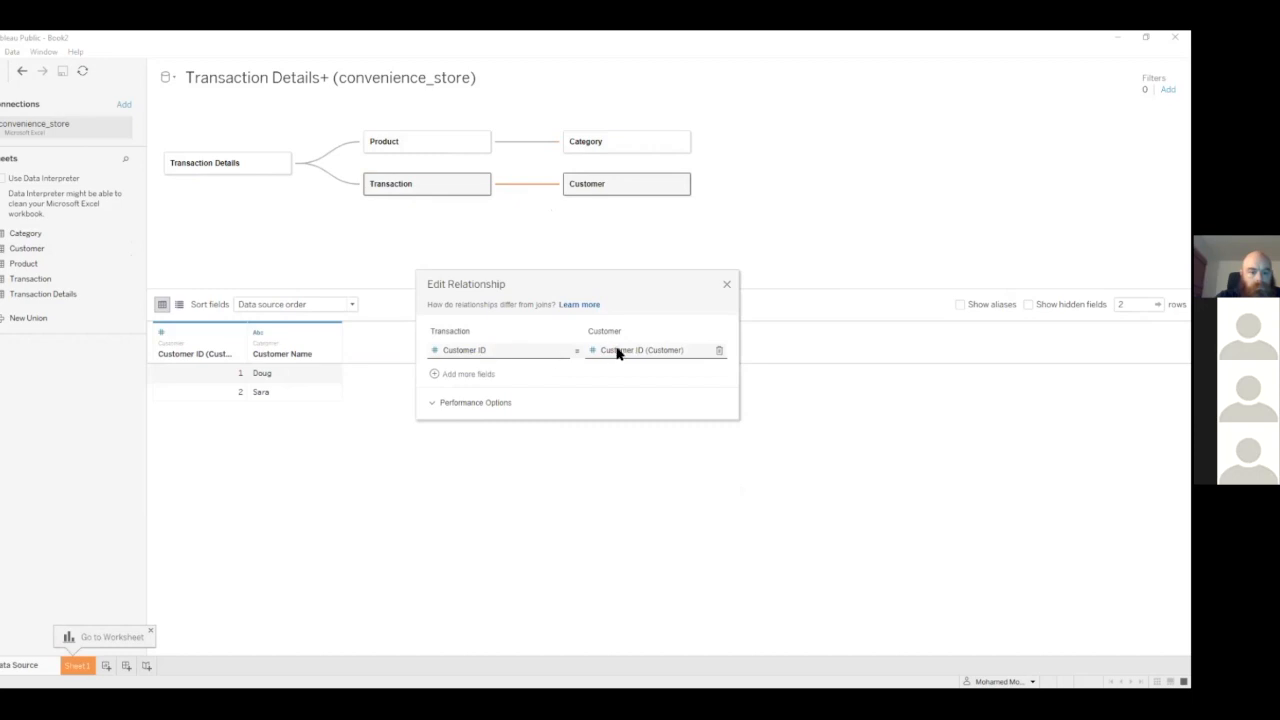
{"action": "left_click", "coordinate": [726, 287]}
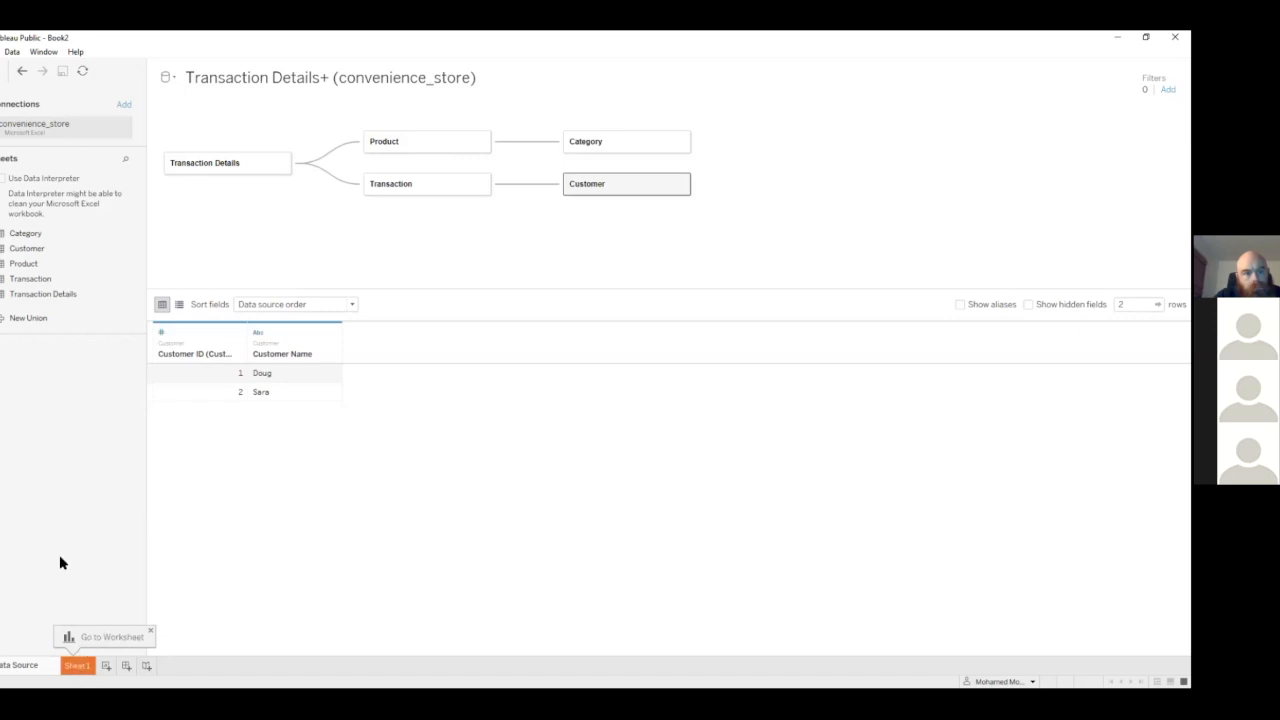
{"action": "left_click", "coordinate": [78, 665]}
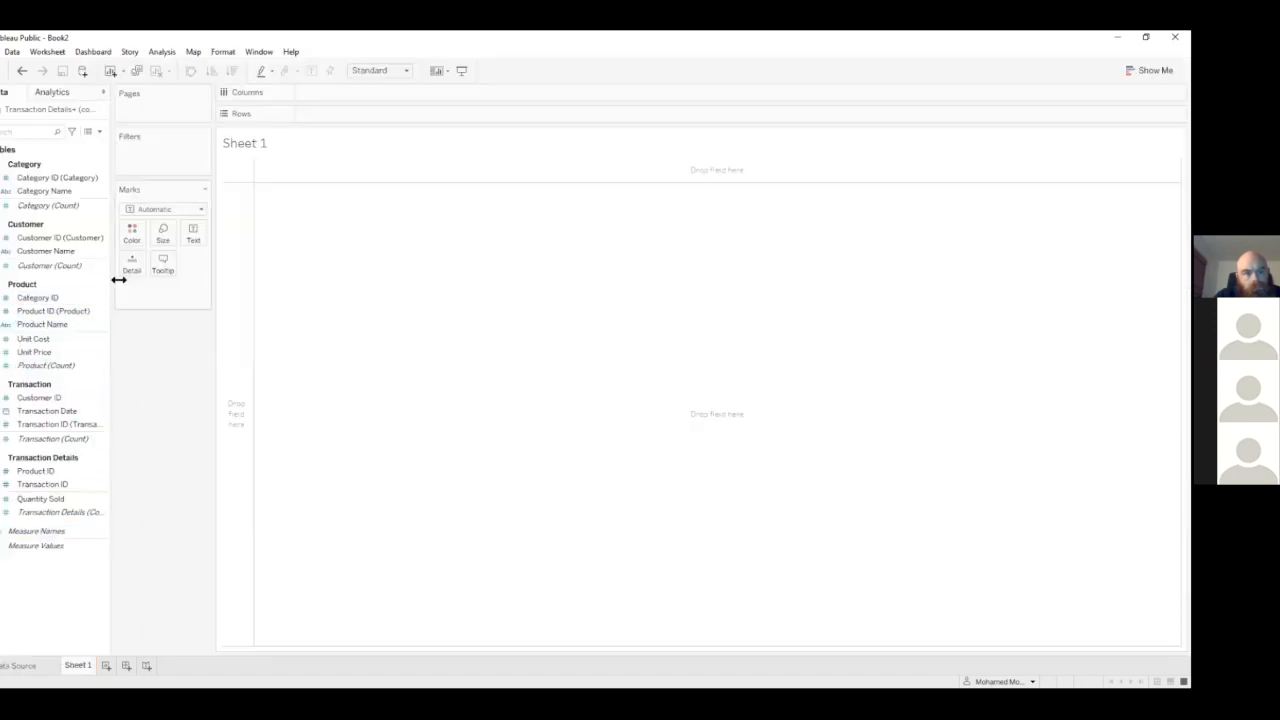
Widen the list of data fields and collapse the Category, Customer, Product, Transaction and Transaction Details groups
{"action": "left_click_drag", "start_coordinate": [110, 288], "coordinate": [169, 280]}
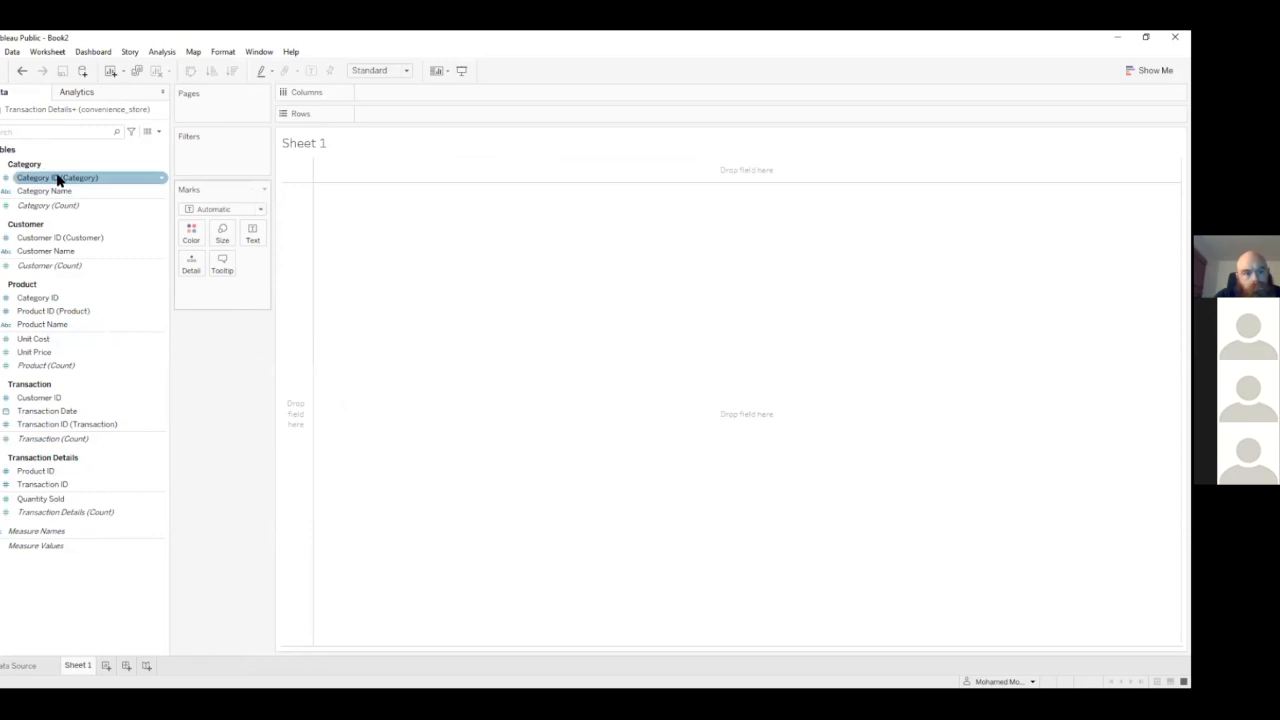
{"action": "left_click", "coordinate": [2, 164]}
{"action": "left_click", "coordinate": [2, 181]}
{"action": "left_click", "coordinate": [2, 198]}
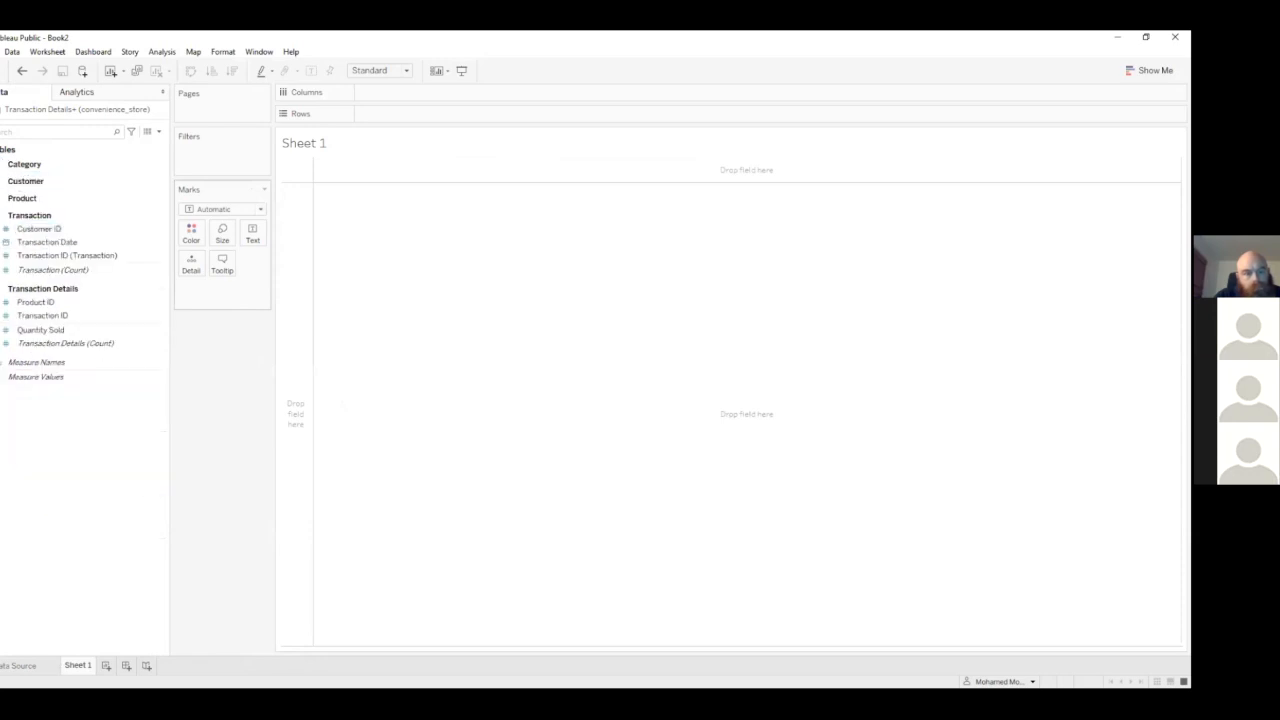
{"action": "left_click", "coordinate": [2, 215]}
{"action": "left_click", "coordinate": [2, 232]}
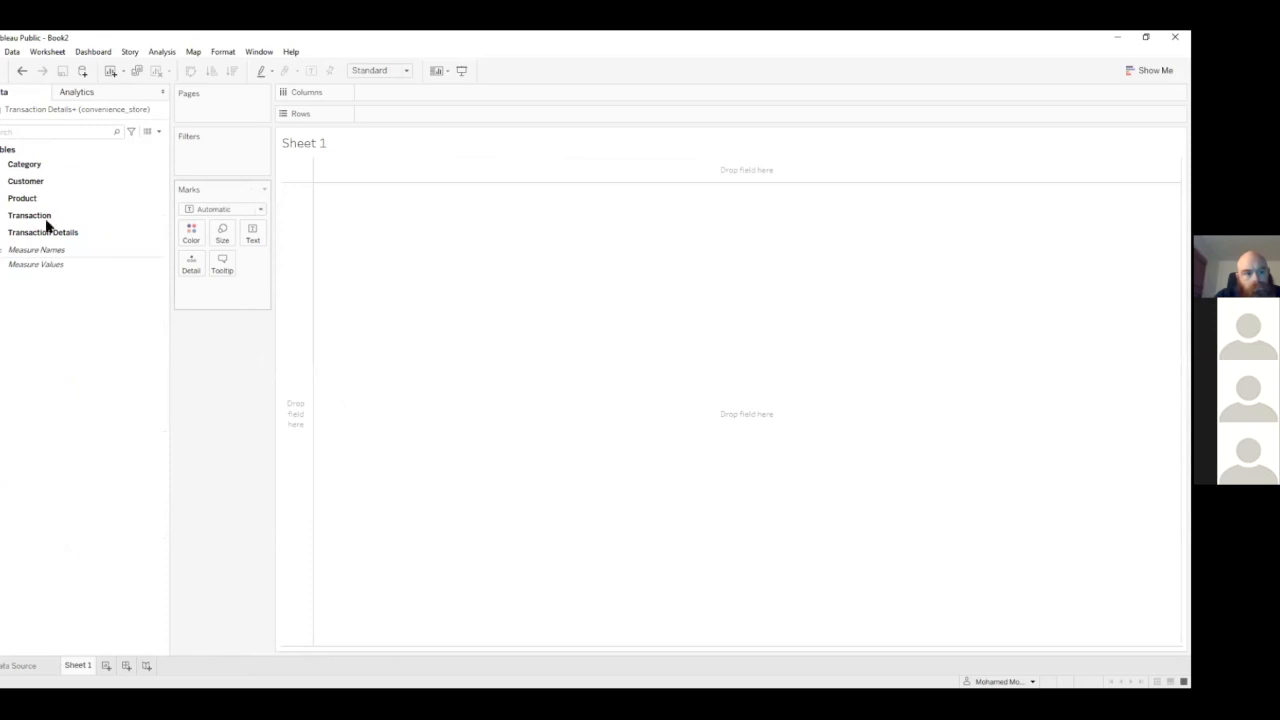
Expand the Category group and examine its Category ID, Category Name and Category (Count) fields
{"action": "left_click", "coordinate": [2, 164]}
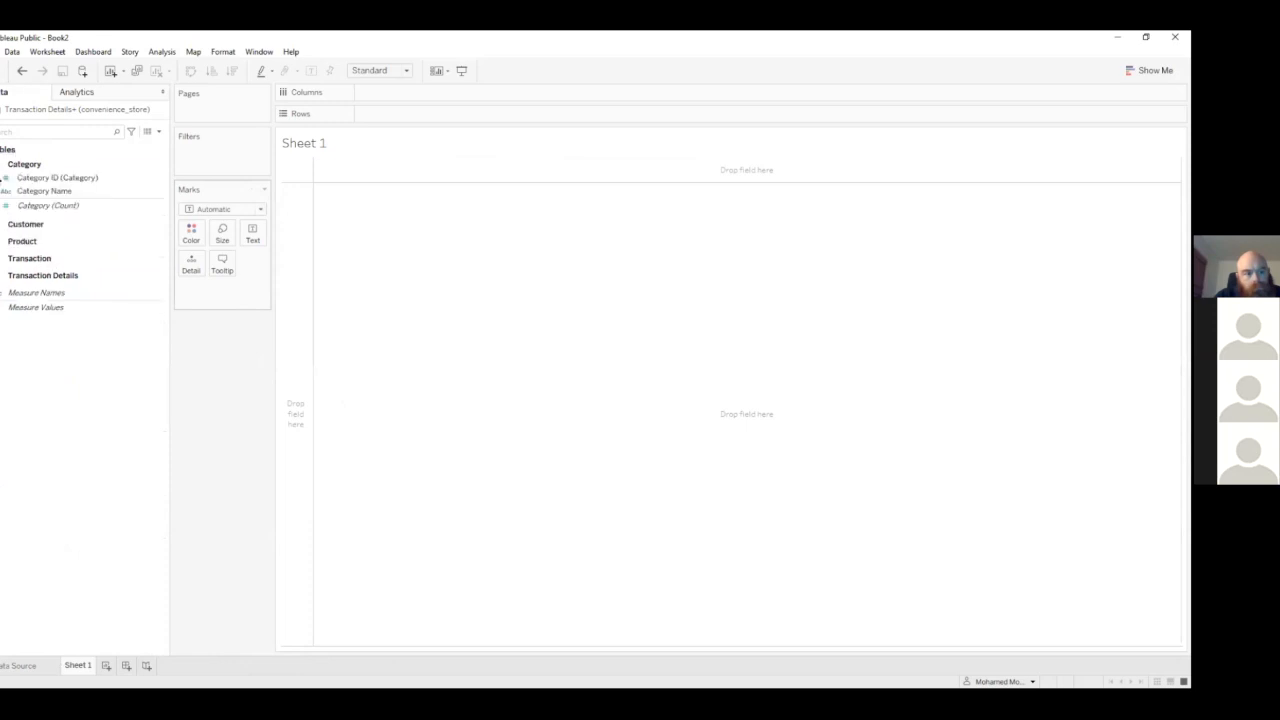
{"action": "left_click", "coordinate": [16, 191]}
{"action": "left_click", "coordinate": [20, 178]}
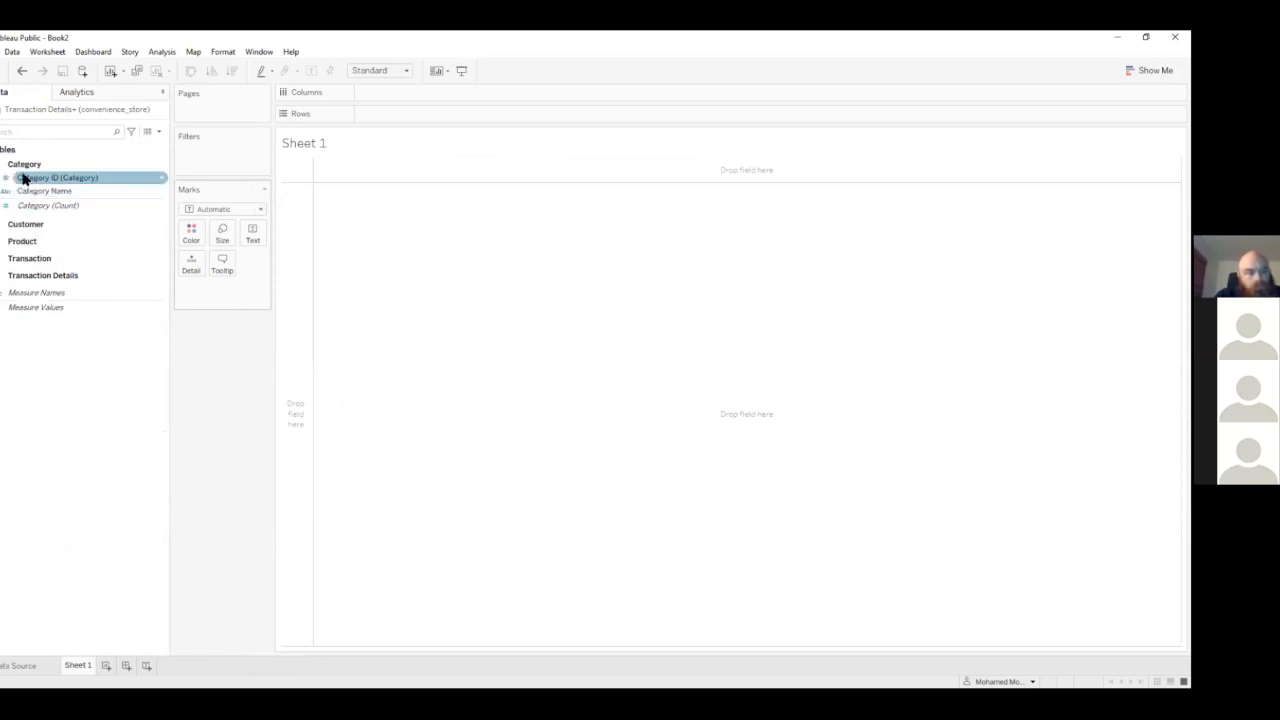
{"action": "left_click", "coordinate": [6, 190]}
{"action": "left_click", "coordinate": [7, 178]}
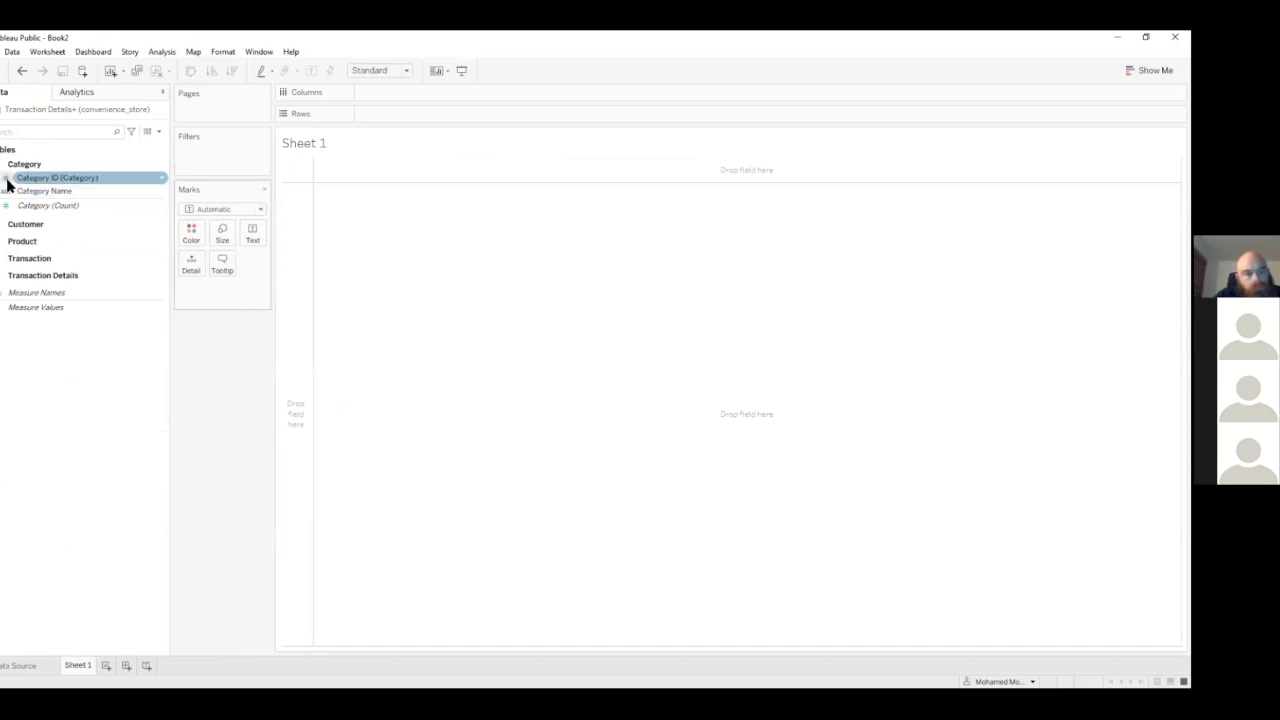
{"action": "left_click", "coordinate": [8, 191]}
{"action": "left_click", "coordinate": [8, 205]}
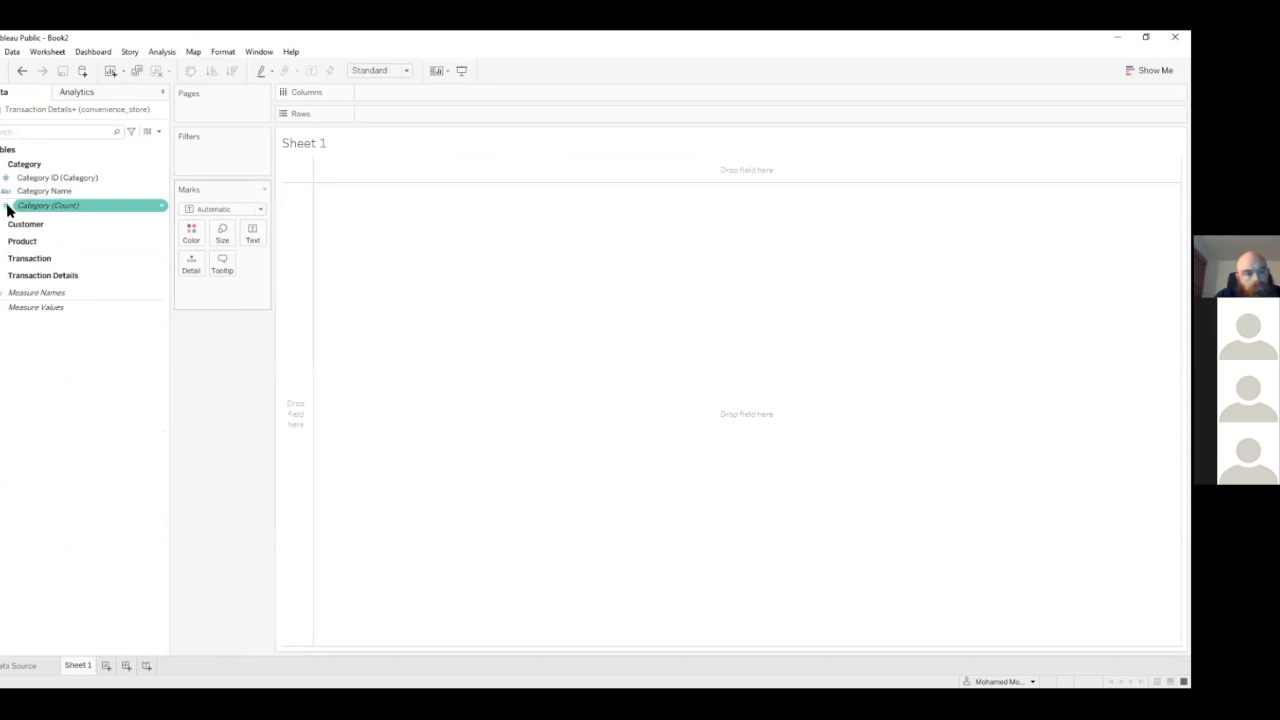
Expand the Customer, Product, Transaction and Transaction Details groups to show their fields
{"action": "left_click", "coordinate": [1, 225]}
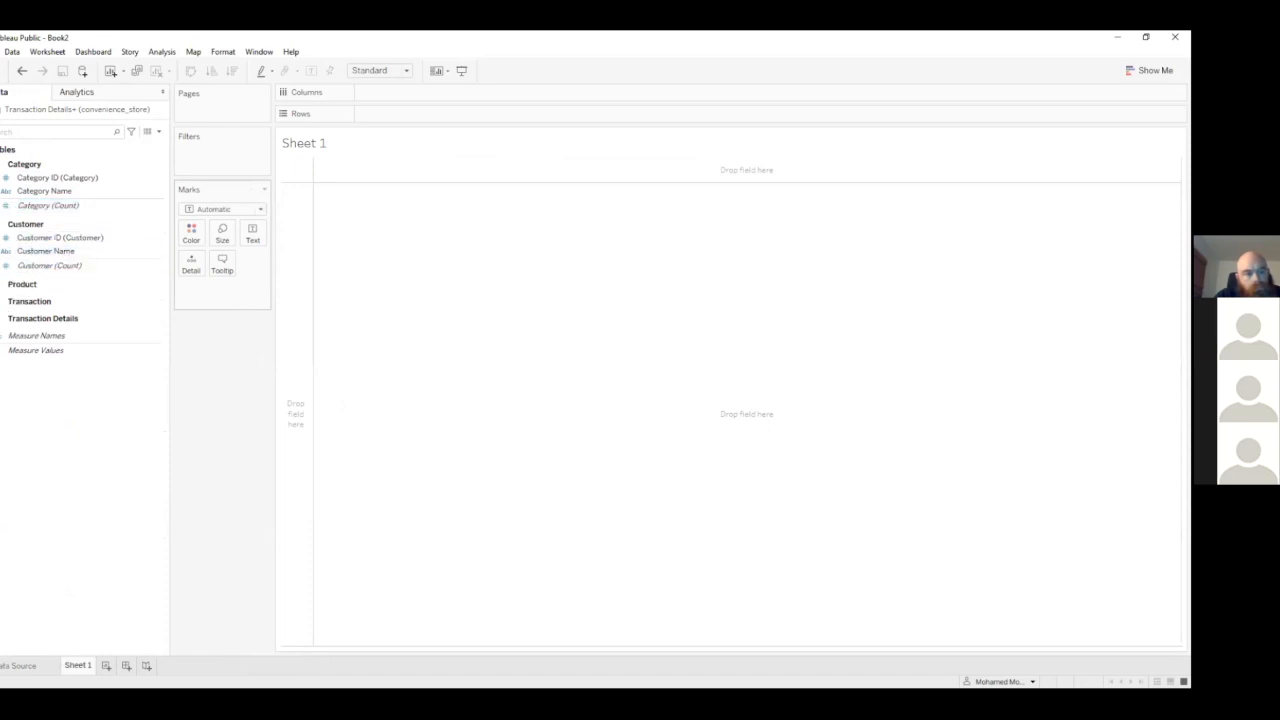
{"action": "left_click", "coordinate": [1, 285]}
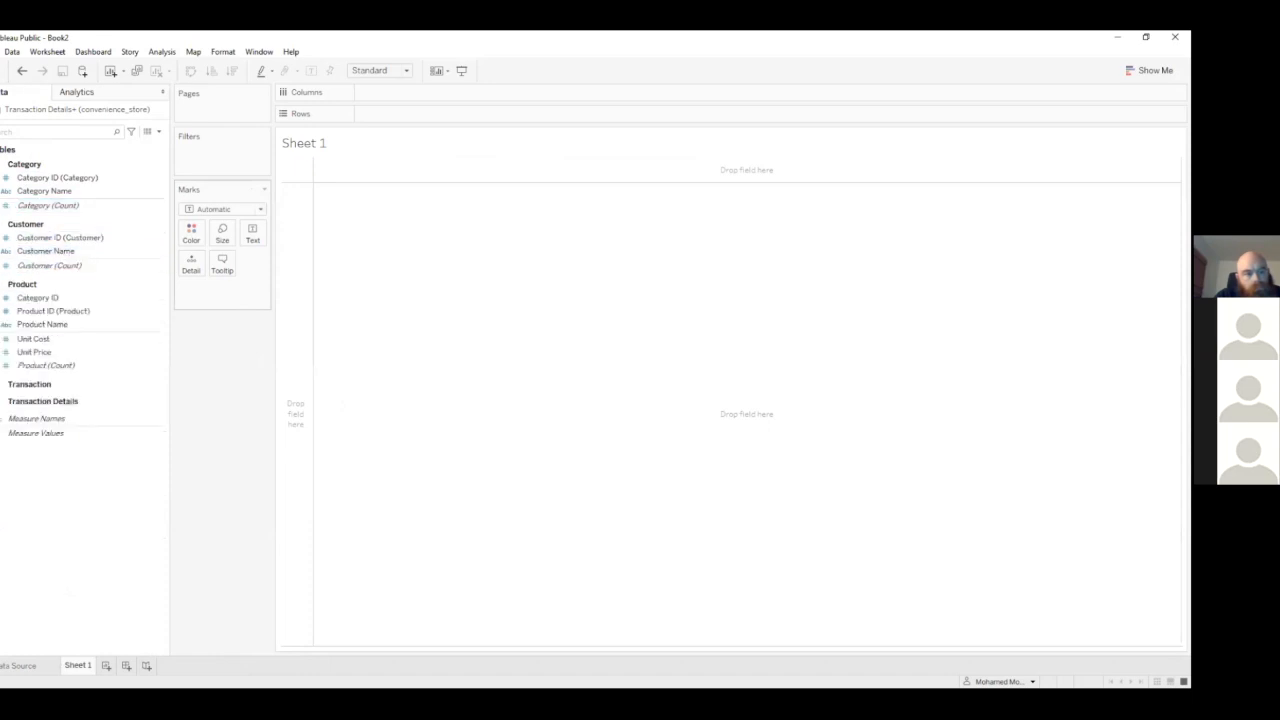
{"action": "left_click", "coordinate": [2, 385]}
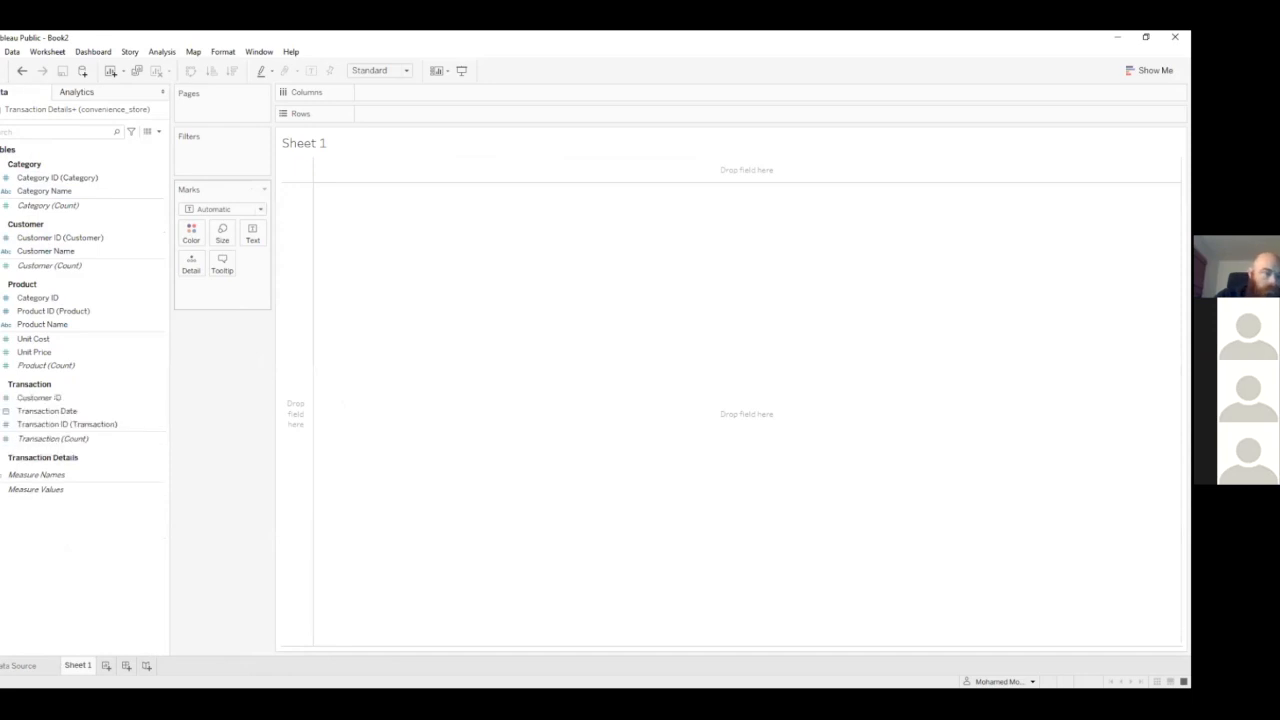
{"action": "left_click", "coordinate": [1, 457]}
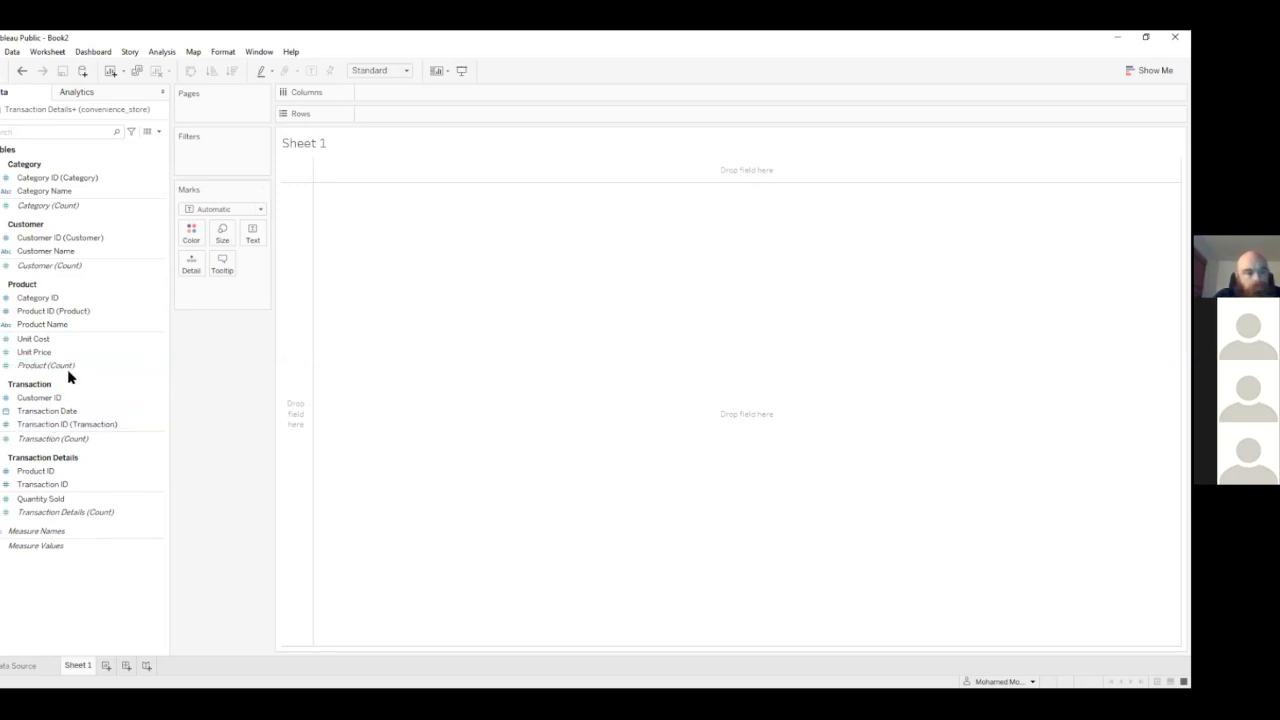
Chart the sum of Quantity Sold in Columns against Product Name in Rows, sorted in descending order
{"action": "left_click", "coordinate": [40, 498]}
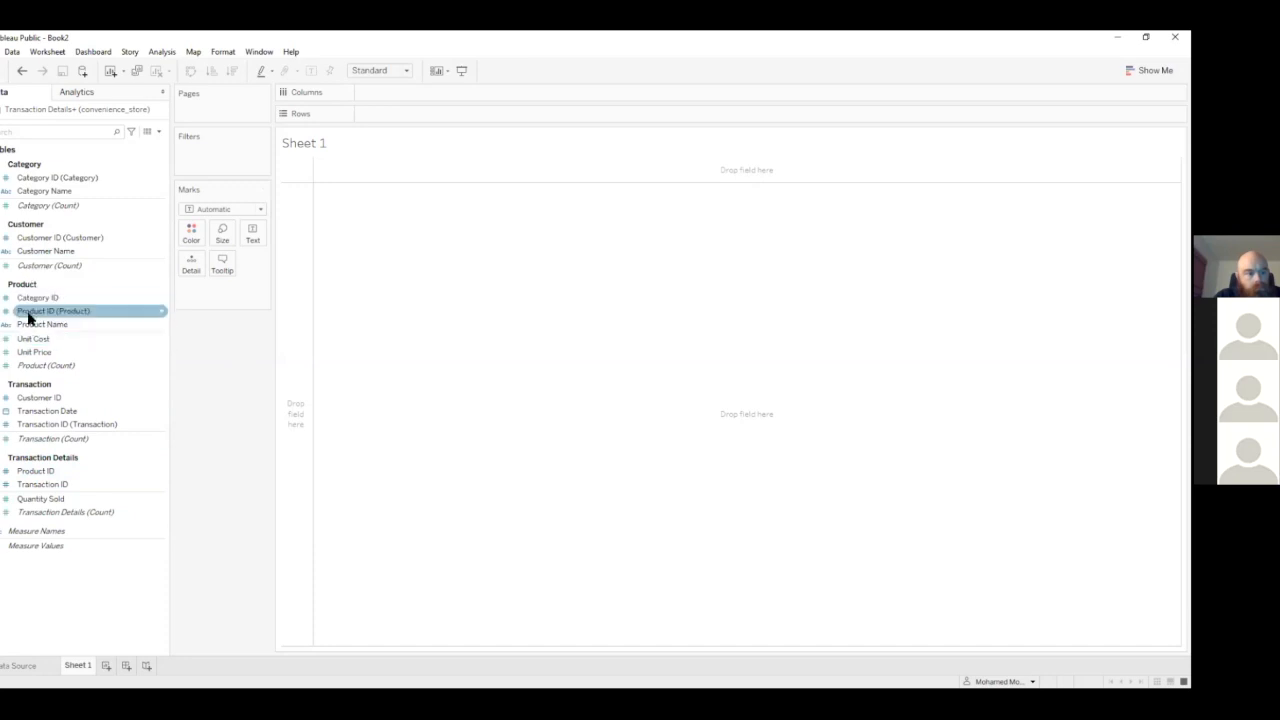
{"action": "left_click_drag", "start_coordinate": [29, 328], "coordinate": [370, 115]}
{"action": "left_click_drag", "start_coordinate": [57, 500], "coordinate": [400, 94]}
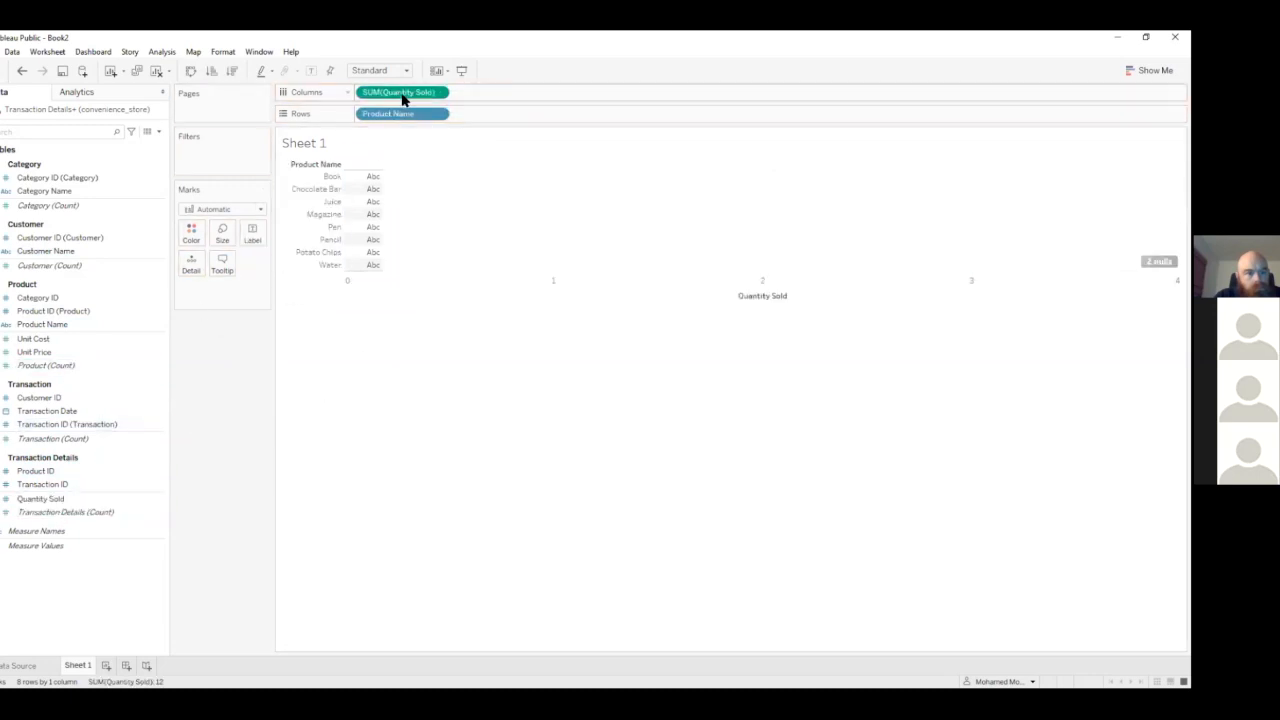
{"action": "left_click", "coordinate": [231, 71]}
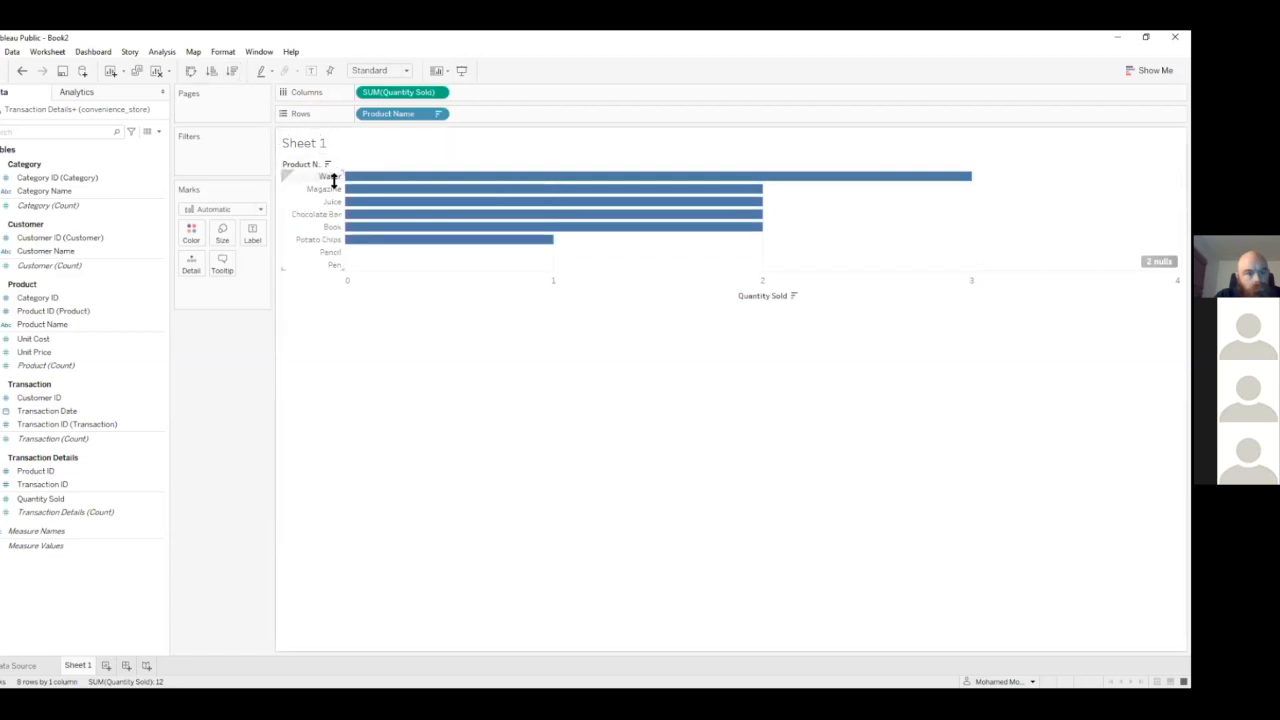
{"action": "mouse_move", "coordinate": [500, 203]}
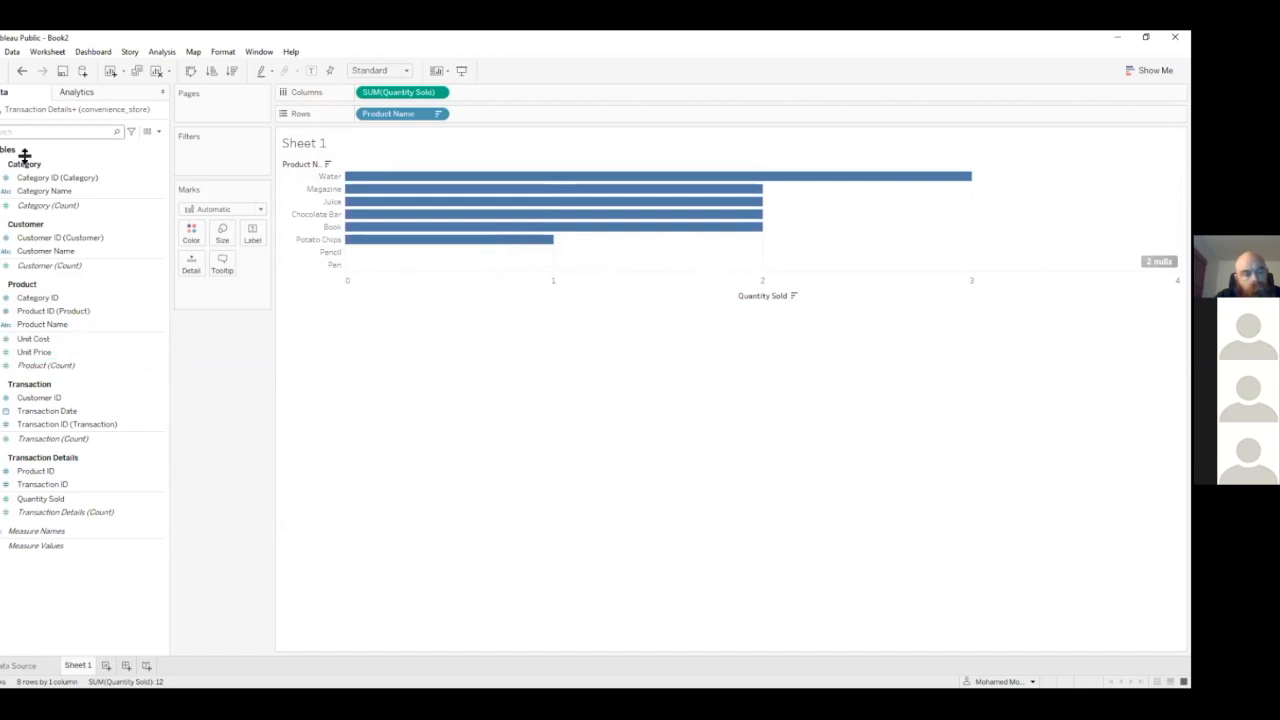
Search the data fields for "pro" and examine the matching Product and Transaction Details fields
{"action": "type", "text": "pro"}
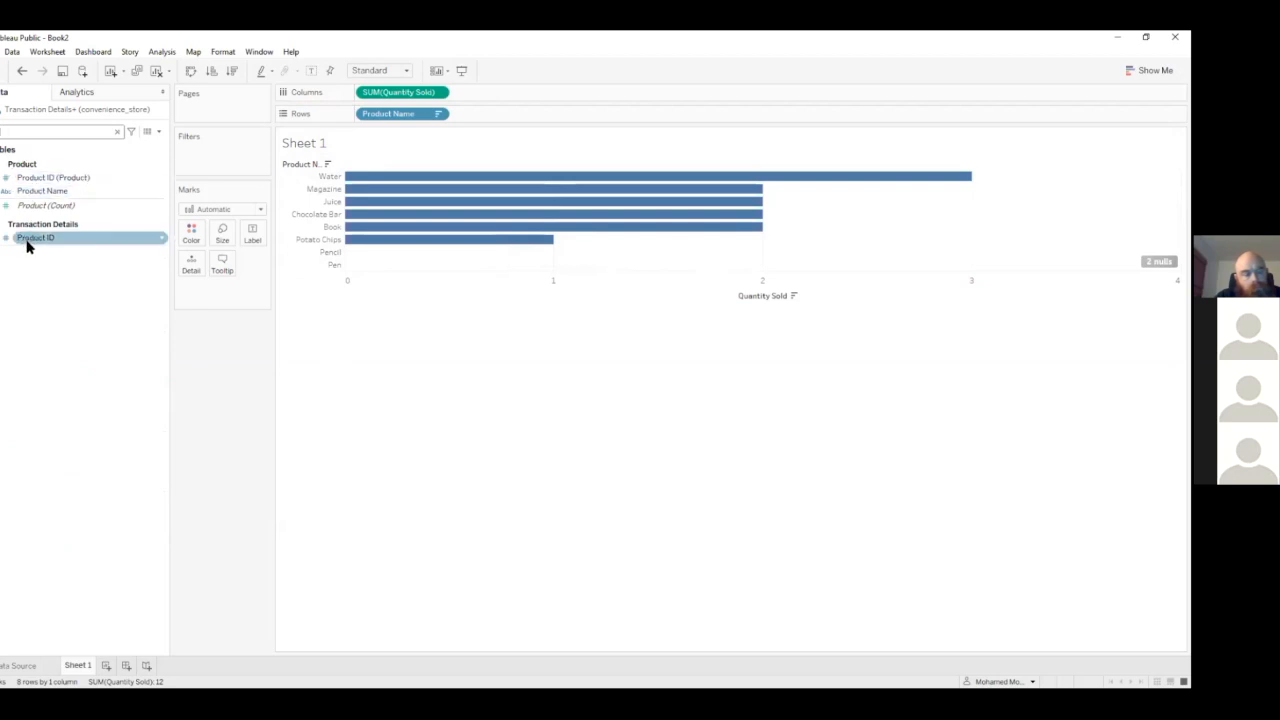
{"action": "left_click", "coordinate": [23, 179]}
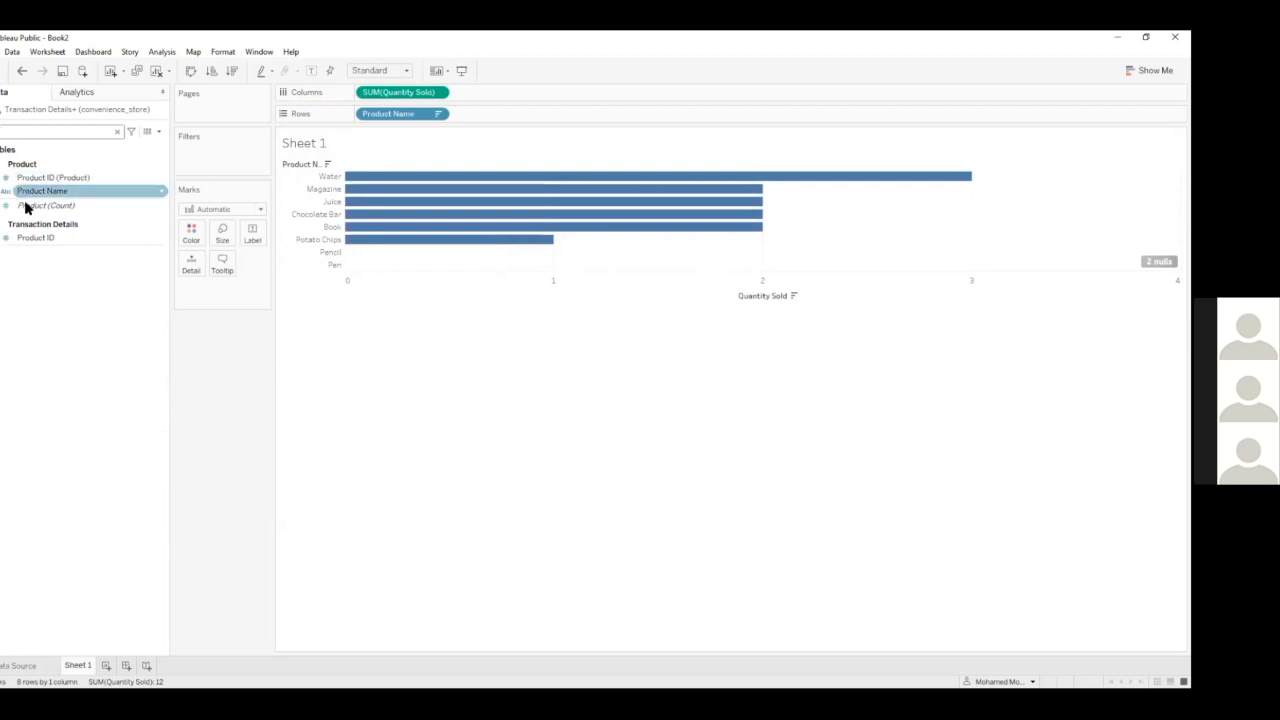
{"action": "left_click", "coordinate": [28, 239]}
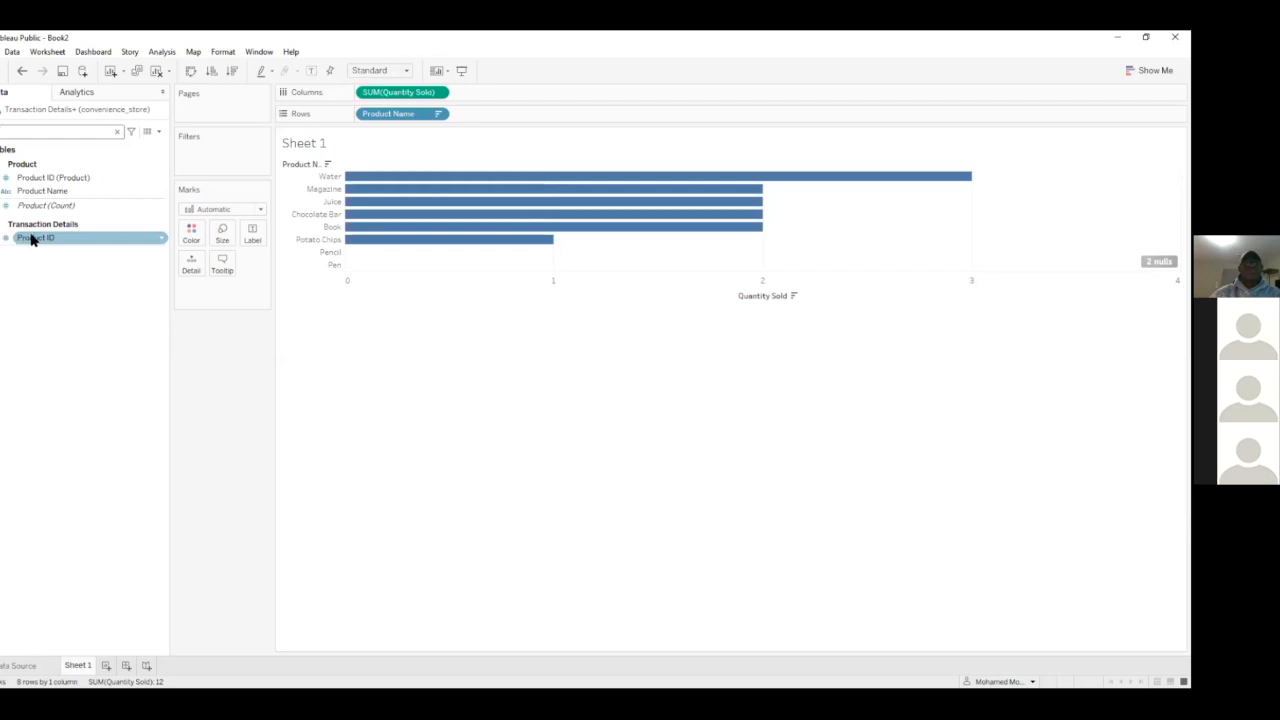
Add Product ID from Transaction Details to Rows after Product Name, and undo the addition
{"action": "left_click", "coordinate": [30, 239]}
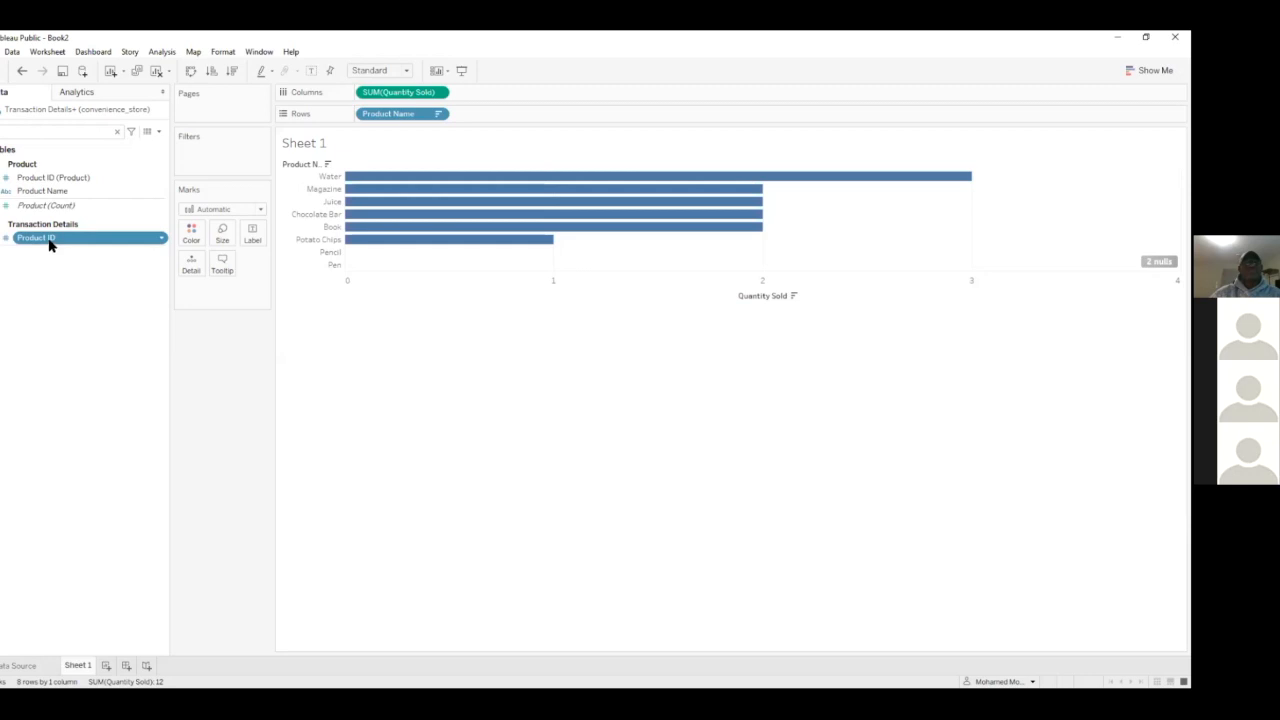
{"action": "left_click_drag", "start_coordinate": [49, 245], "coordinate": [500, 119]}
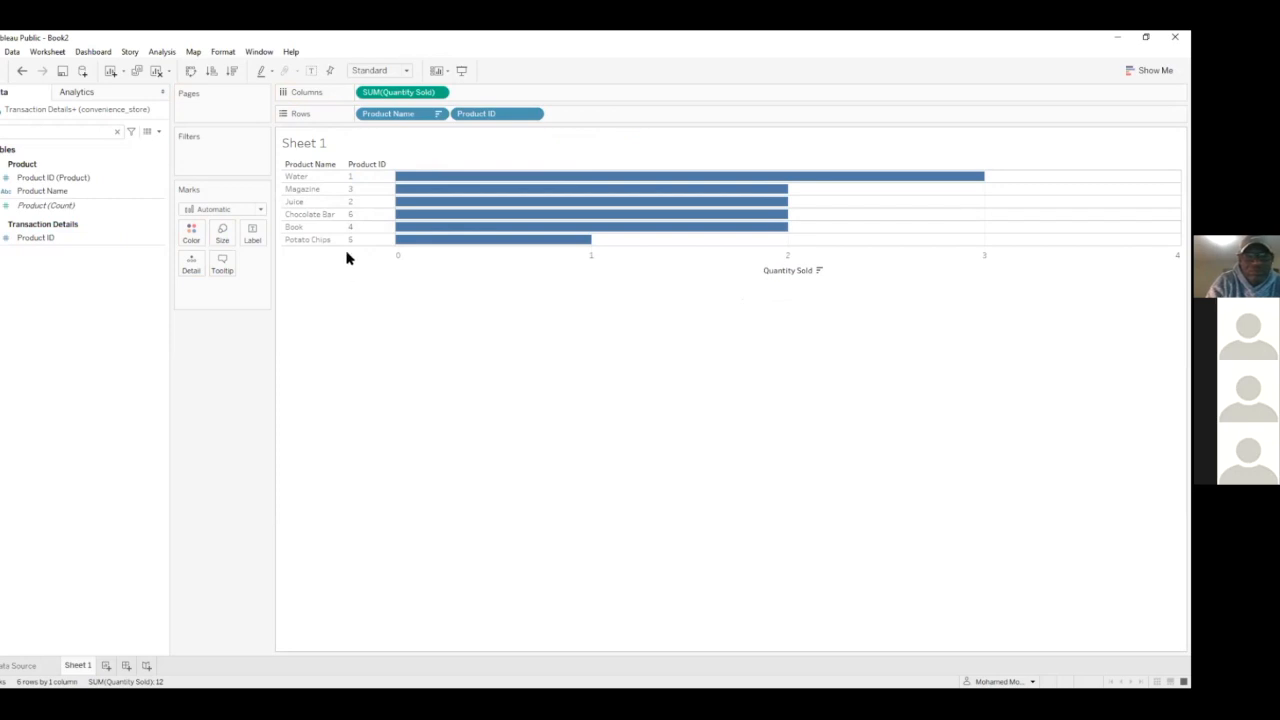
{"action": "left_click", "coordinate": [22, 71]}
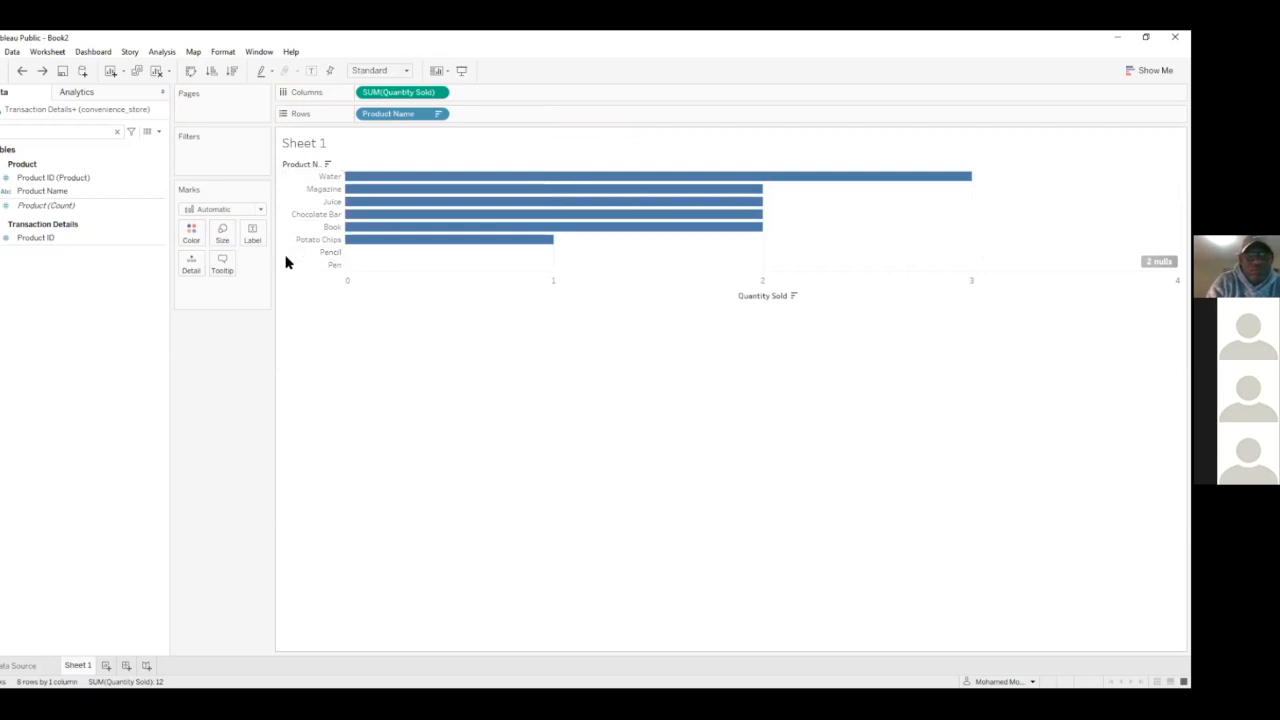
Add Product ID (Product) to Rows after Product Name and compare it with the Product ID in Transaction Details
{"action": "left_click", "coordinate": [27, 240]}
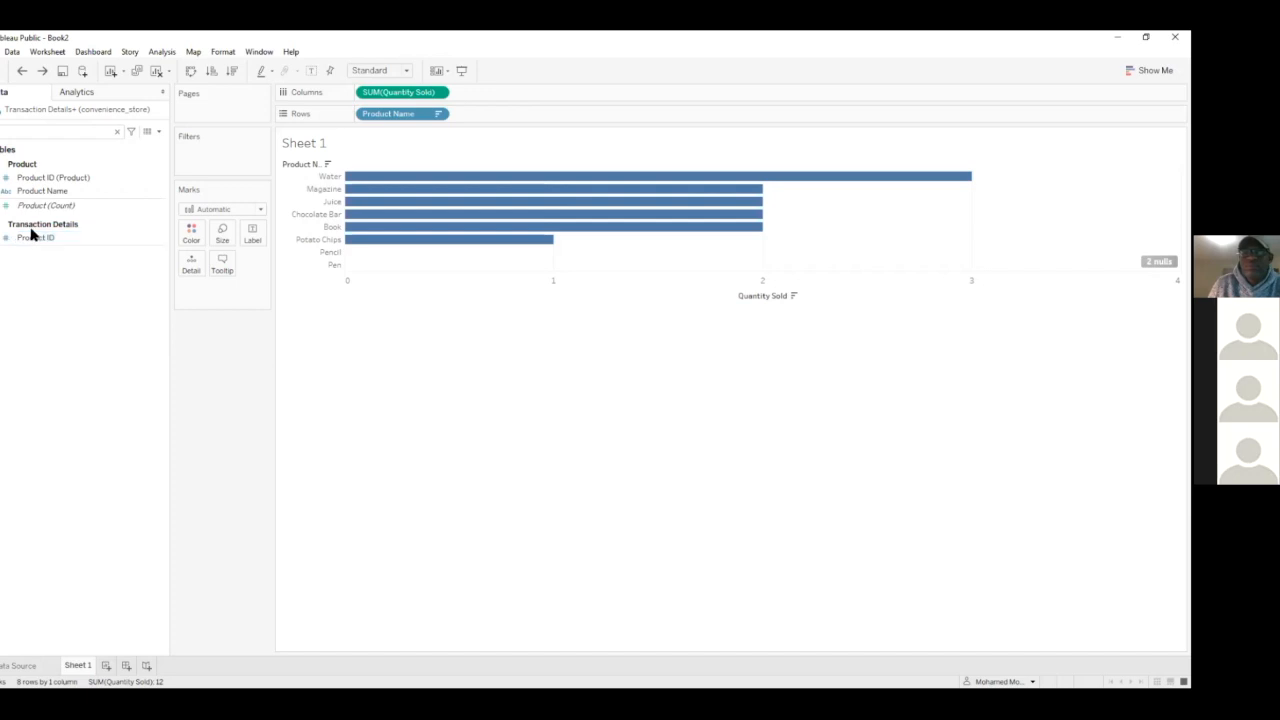
{"action": "left_click", "coordinate": [35, 237]}
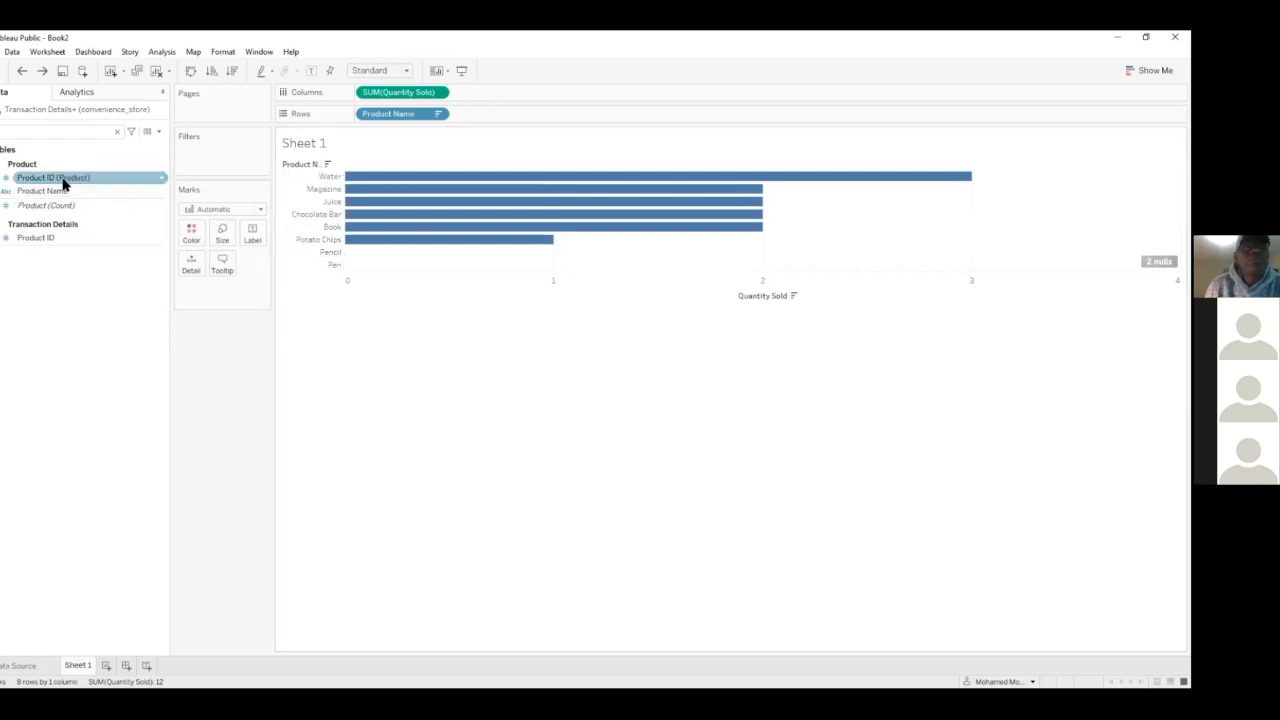
{"action": "left_click_drag", "start_coordinate": [40, 180], "coordinate": [489, 119]}
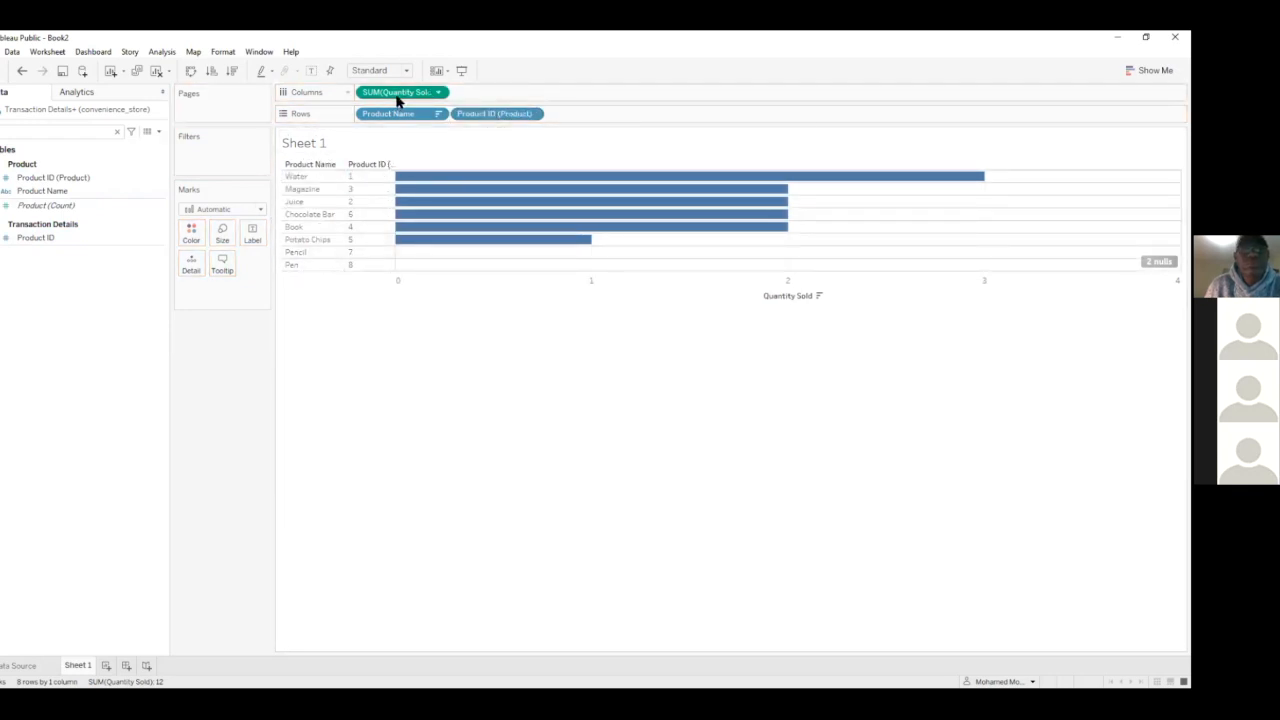
{"action": "left_click", "coordinate": [64, 180]}
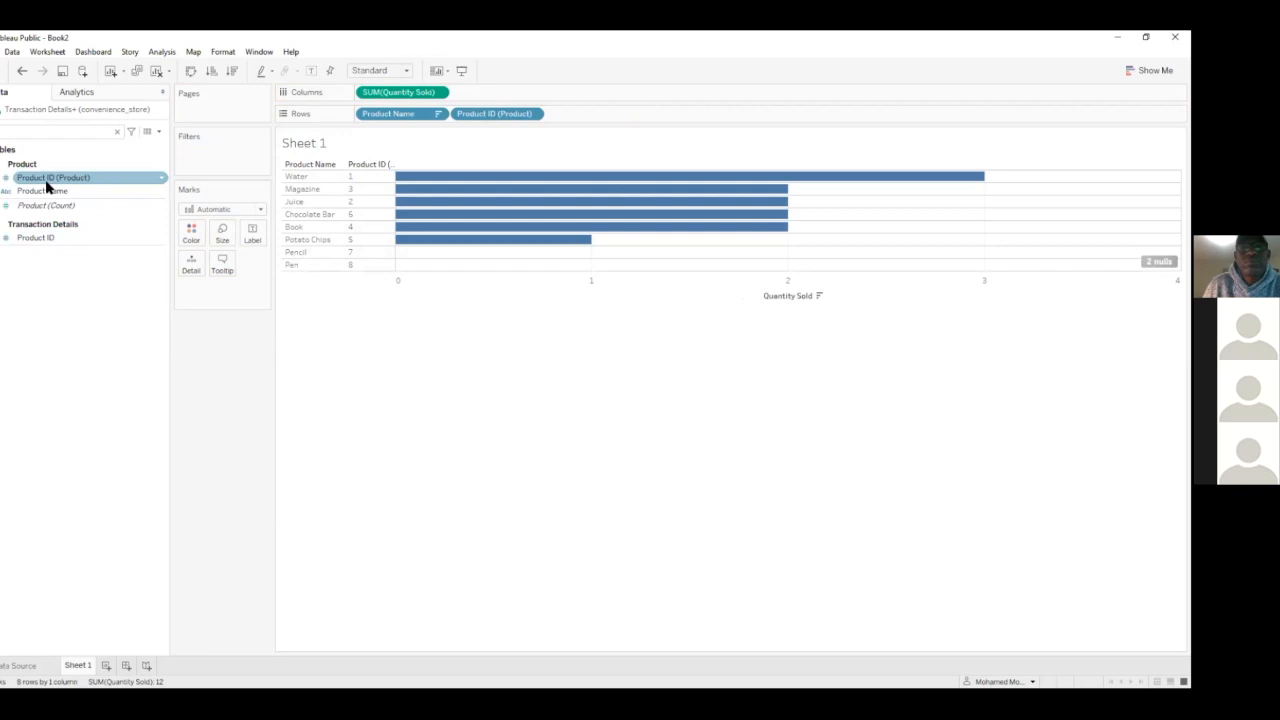
{"action": "left_click", "coordinate": [35, 238]}
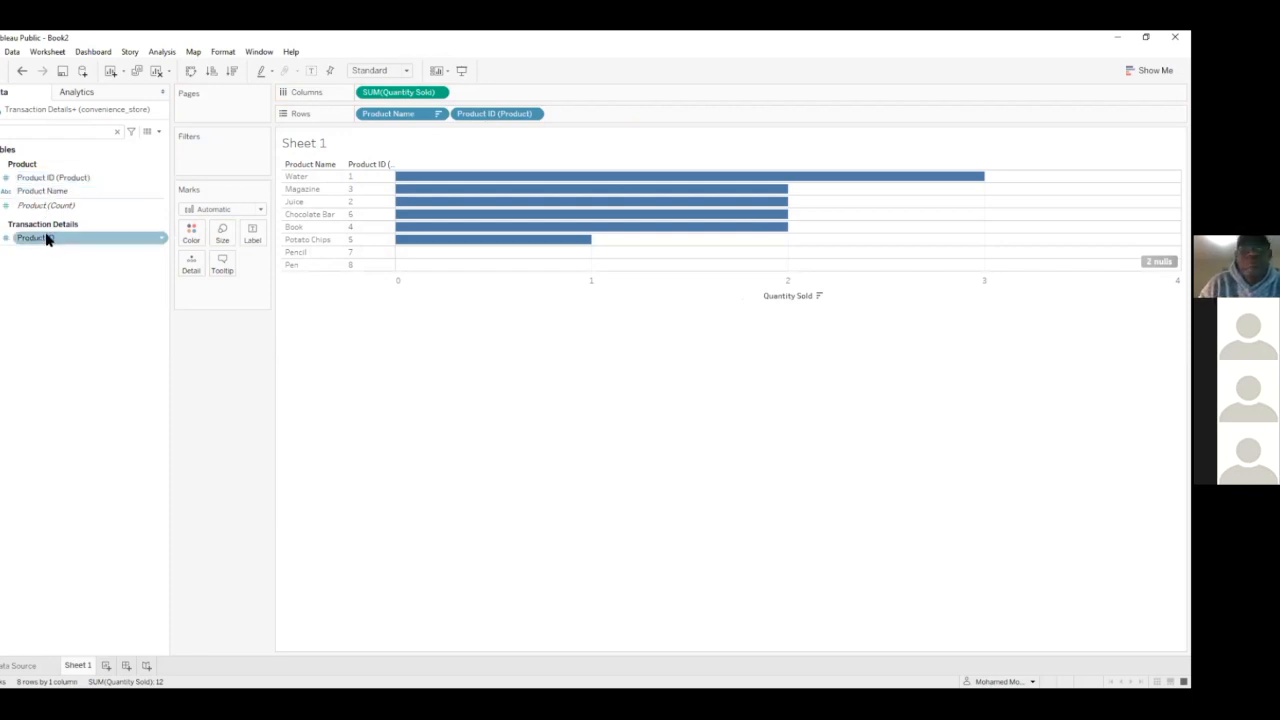
Swap the chart's rows and columns, and swap them back to the horizontal layout
{"action": "left_click", "coordinate": [50, 194]}
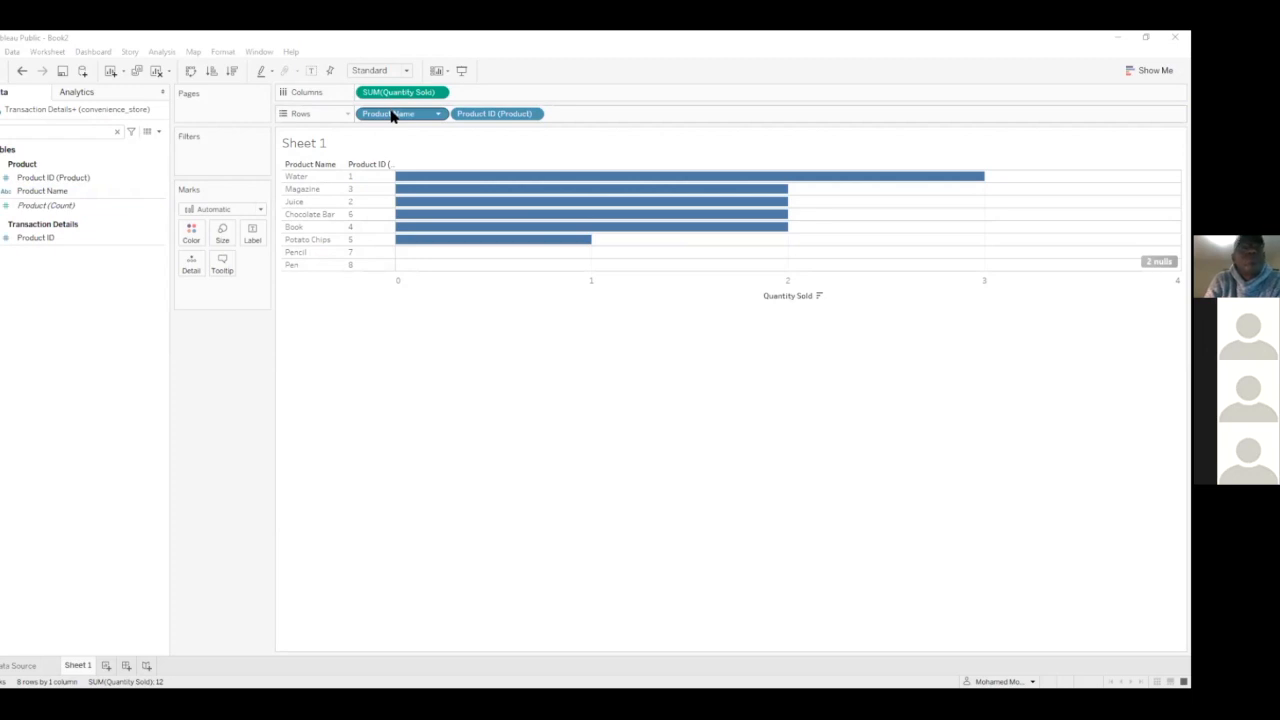
{"action": "left_click", "coordinate": [190, 72]}
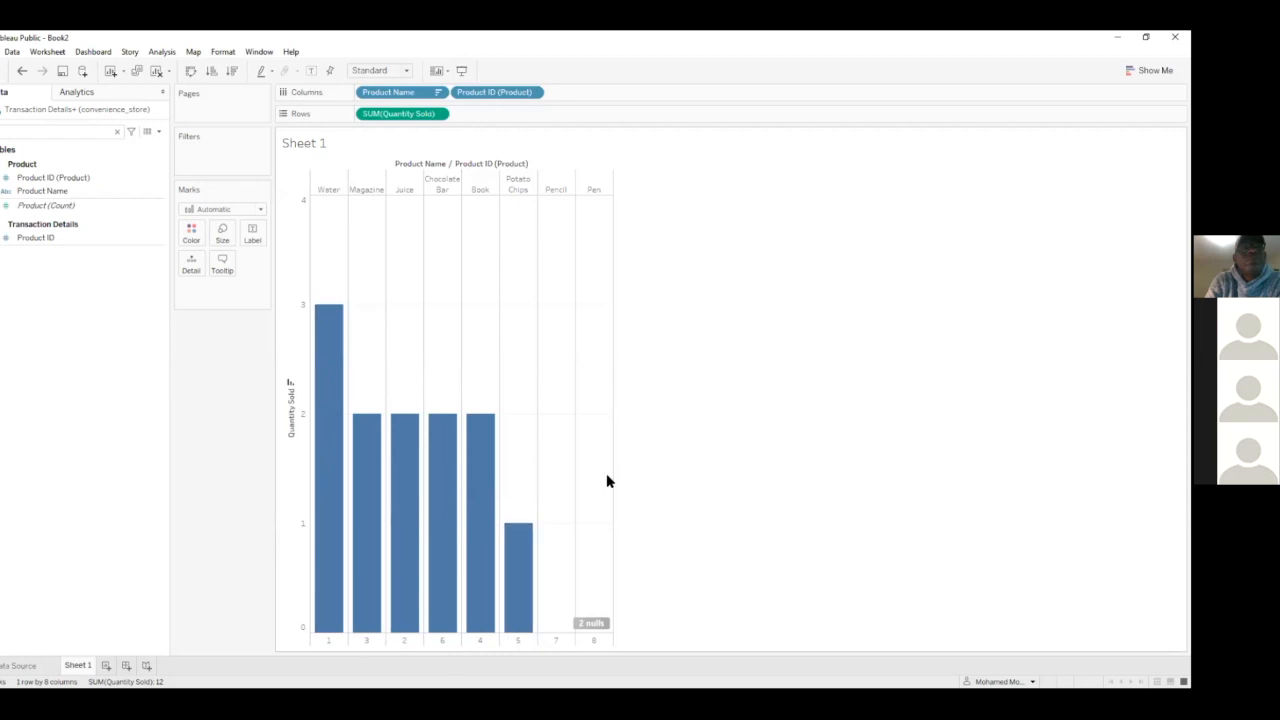
{"action": "left_click", "coordinate": [189, 71]}
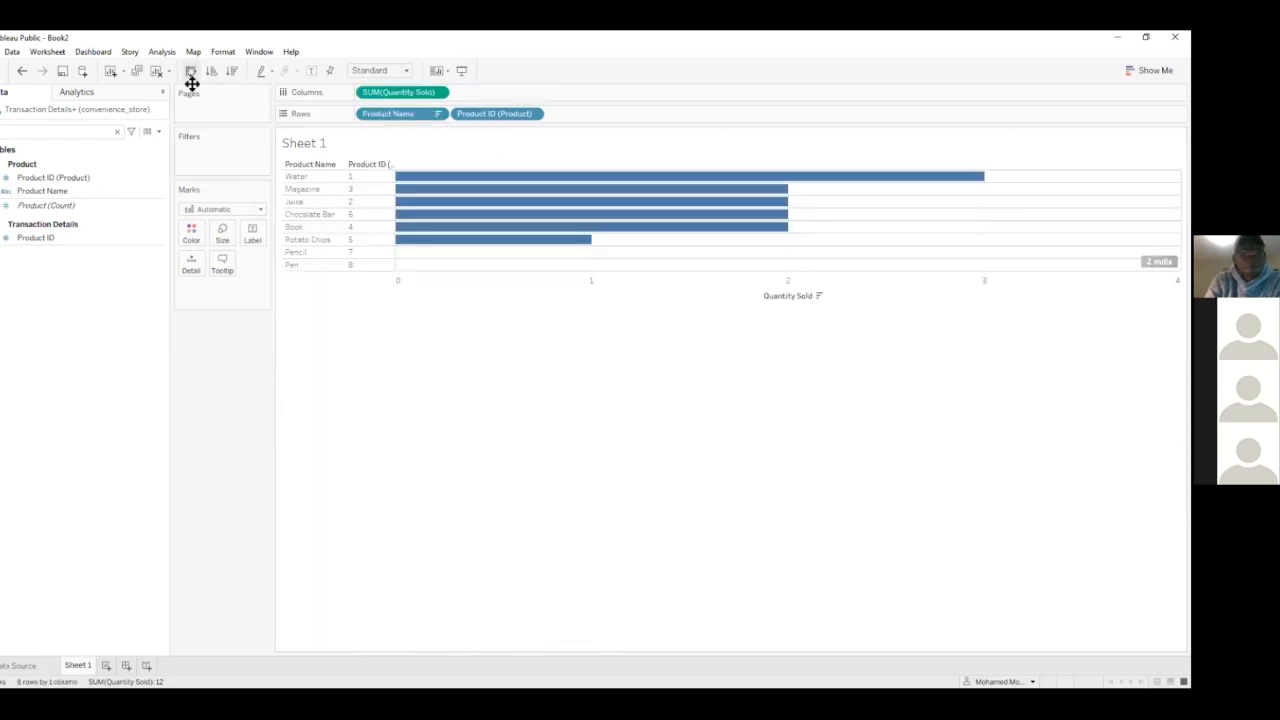
Remove Quantity Sold, Product ID (Product) and Product Name from the view and clear the field search
{"action": "left_click_drag", "start_coordinate": [369, 93], "coordinate": [148, 435]}
{"action": "left_click_drag", "start_coordinate": [463, 115], "coordinate": [163, 410]}
{"action": "left_click_drag", "start_coordinate": [397, 120], "coordinate": [68, 400]}
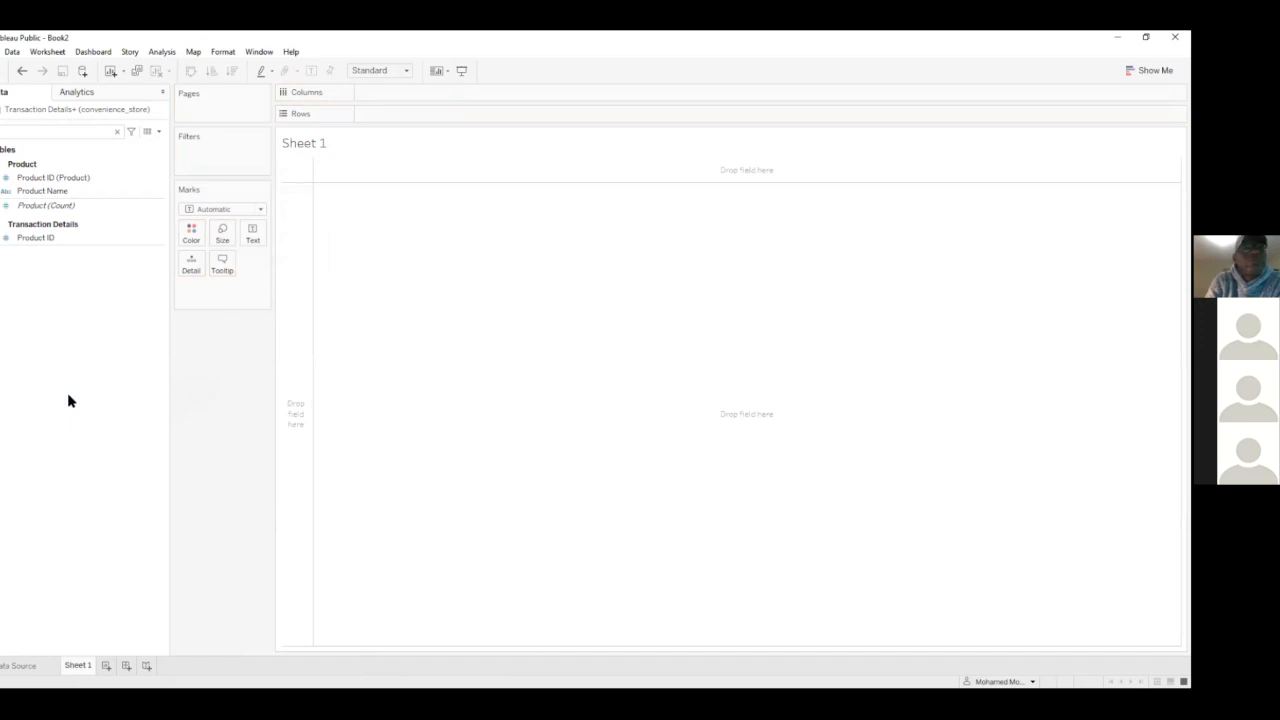
{"action": "left_click", "coordinate": [119, 133]}
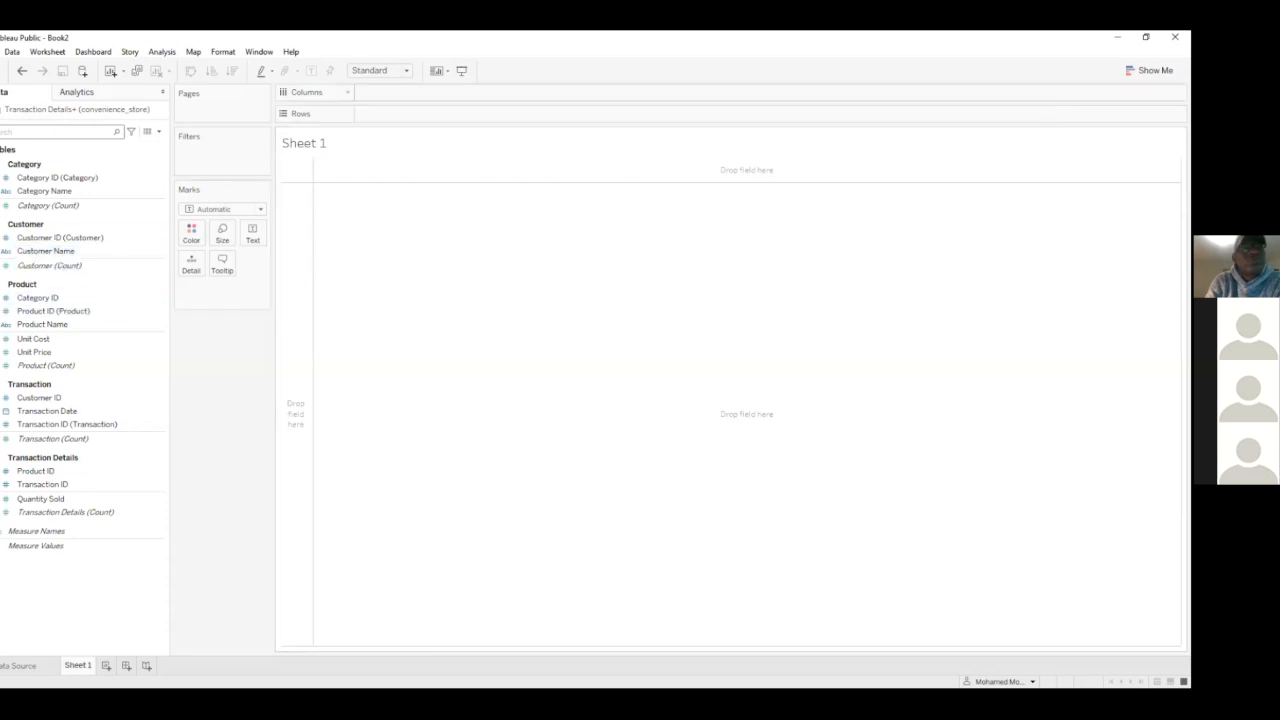
Open the Show Me chart gallery and look through the available mark types, leaving them on Automatic
{"action": "left_click", "coordinate": [1150, 70]}
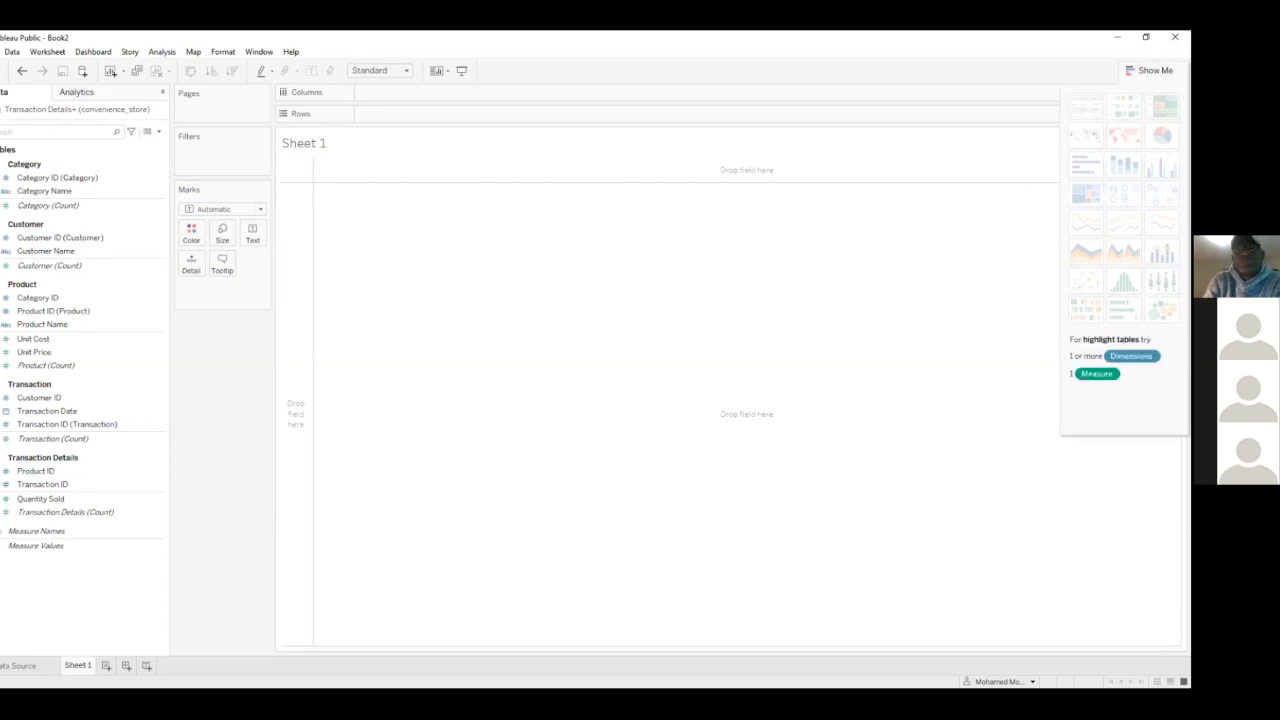
{"action": "left_click", "coordinate": [158, 180]}
{"action": "left_click", "coordinate": [200, 209]}
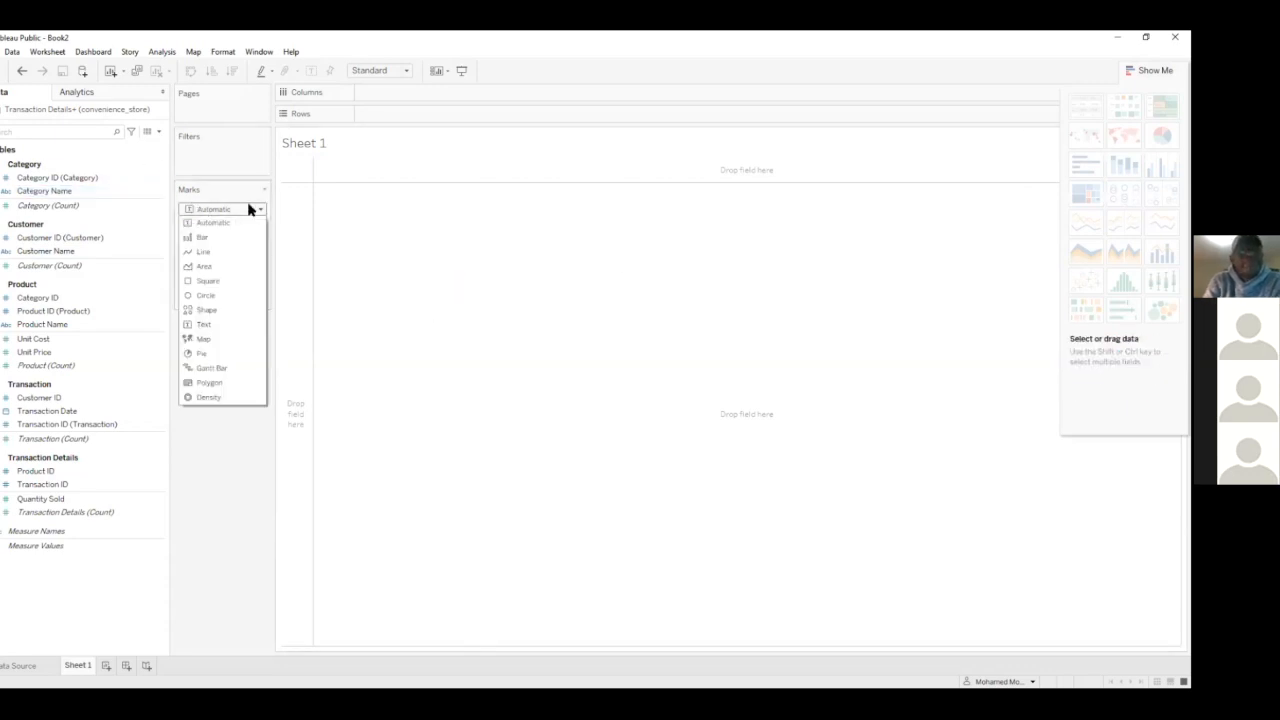
{"action": "left_click", "coordinate": [357, 249]}
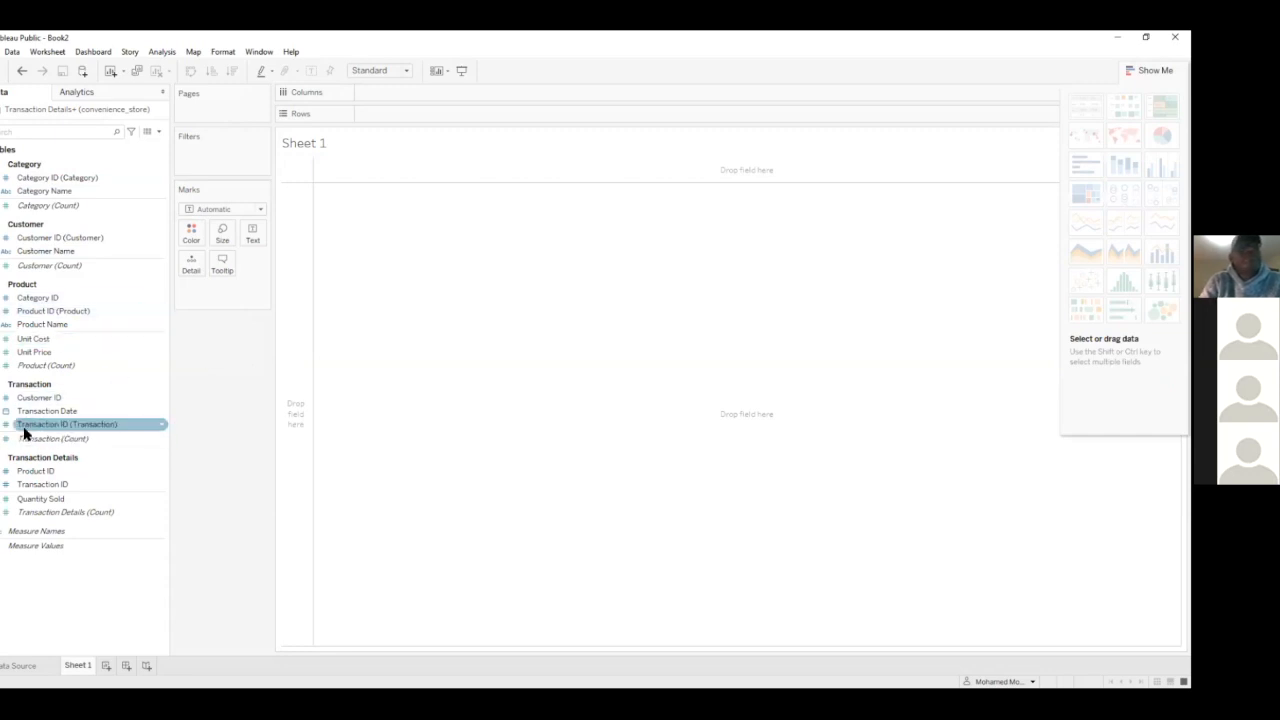
Build a text table of Quantity Sold by Product Name with Show Me and sort it in descending order
{"action": "left_click", "coordinate": [50, 297]}
{"action": "left_click", "coordinate": [62, 323]}
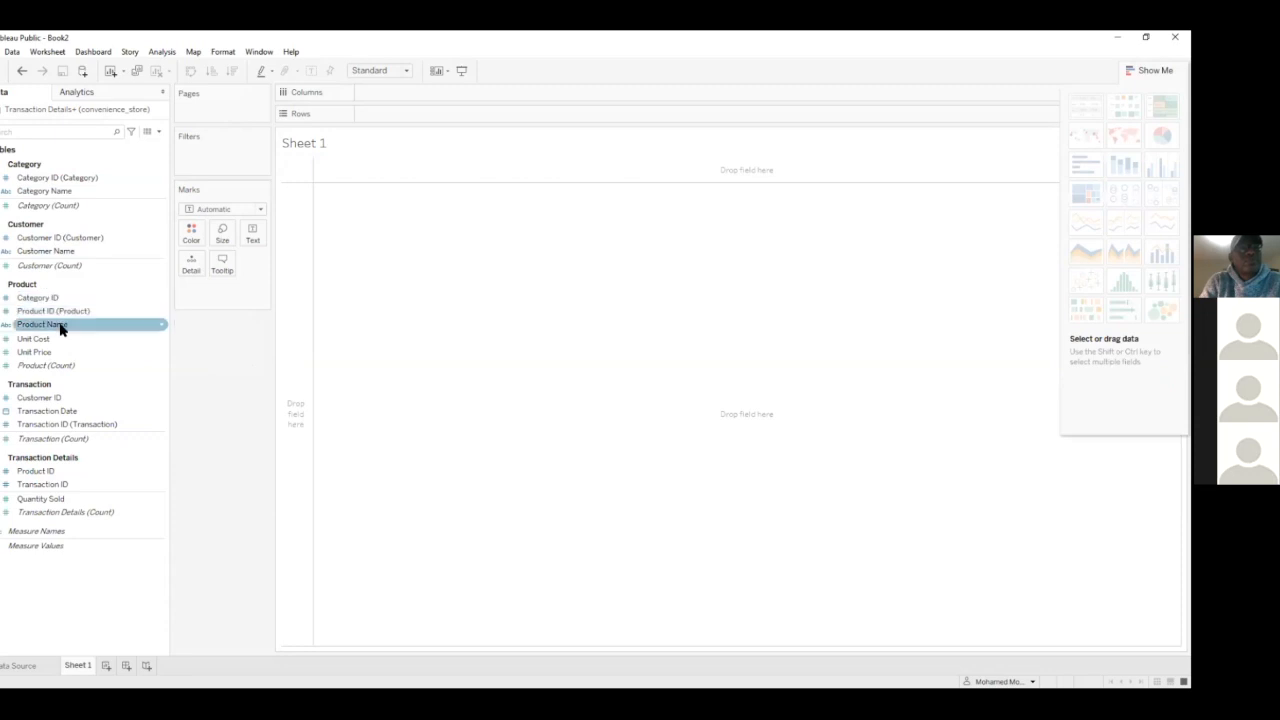
{"action": "left_click", "coordinate": [43, 499], "text": "ctrl"}
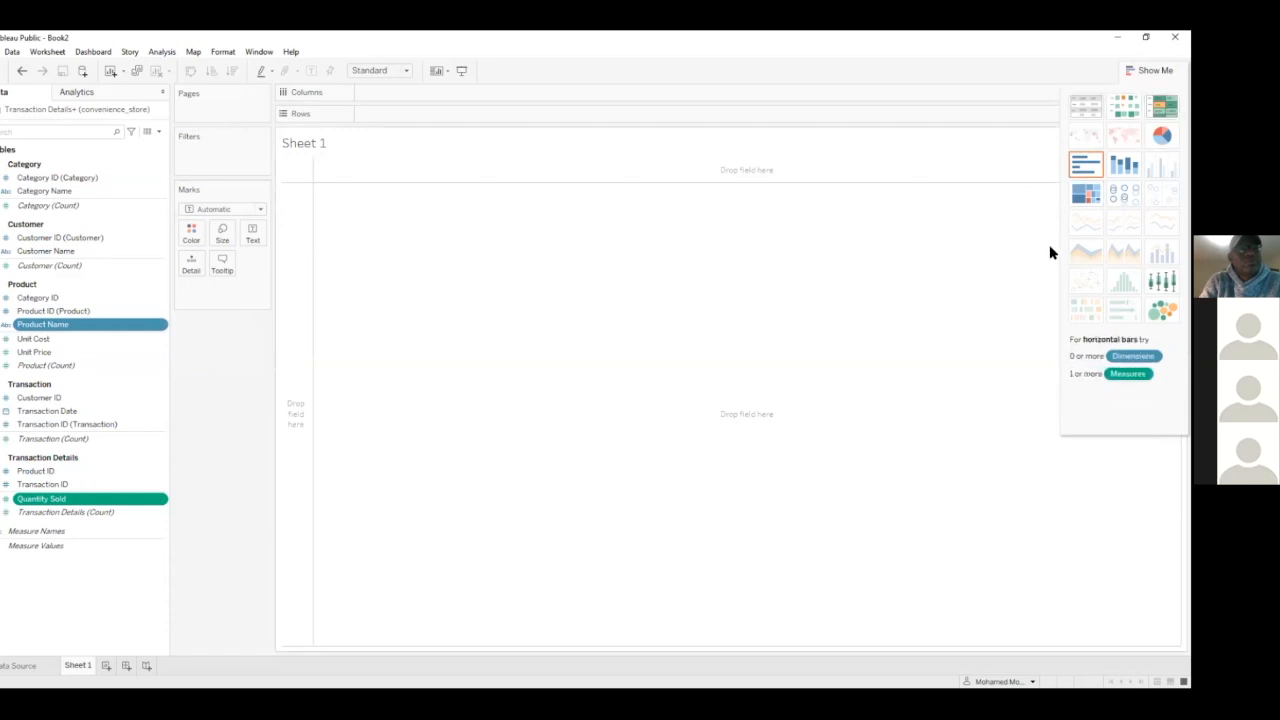
{"action": "left_click", "coordinate": [1085, 105]}
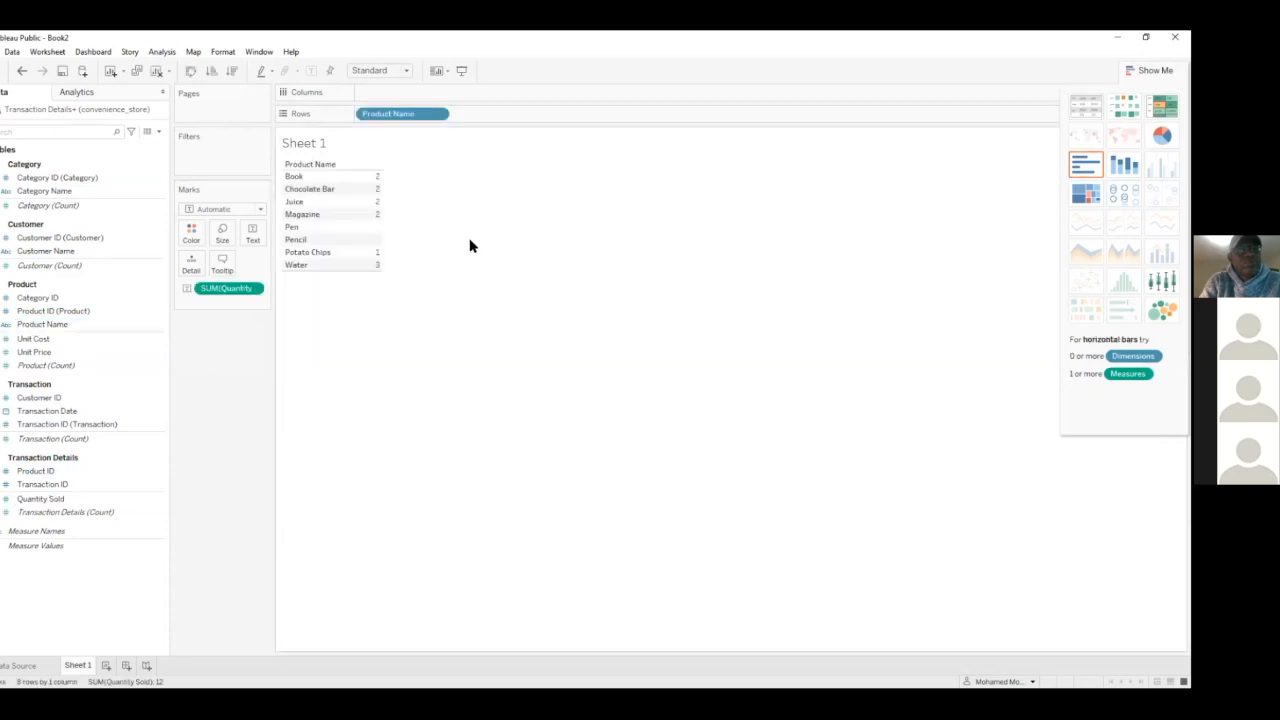
{"action": "left_click", "coordinate": [232, 72]}
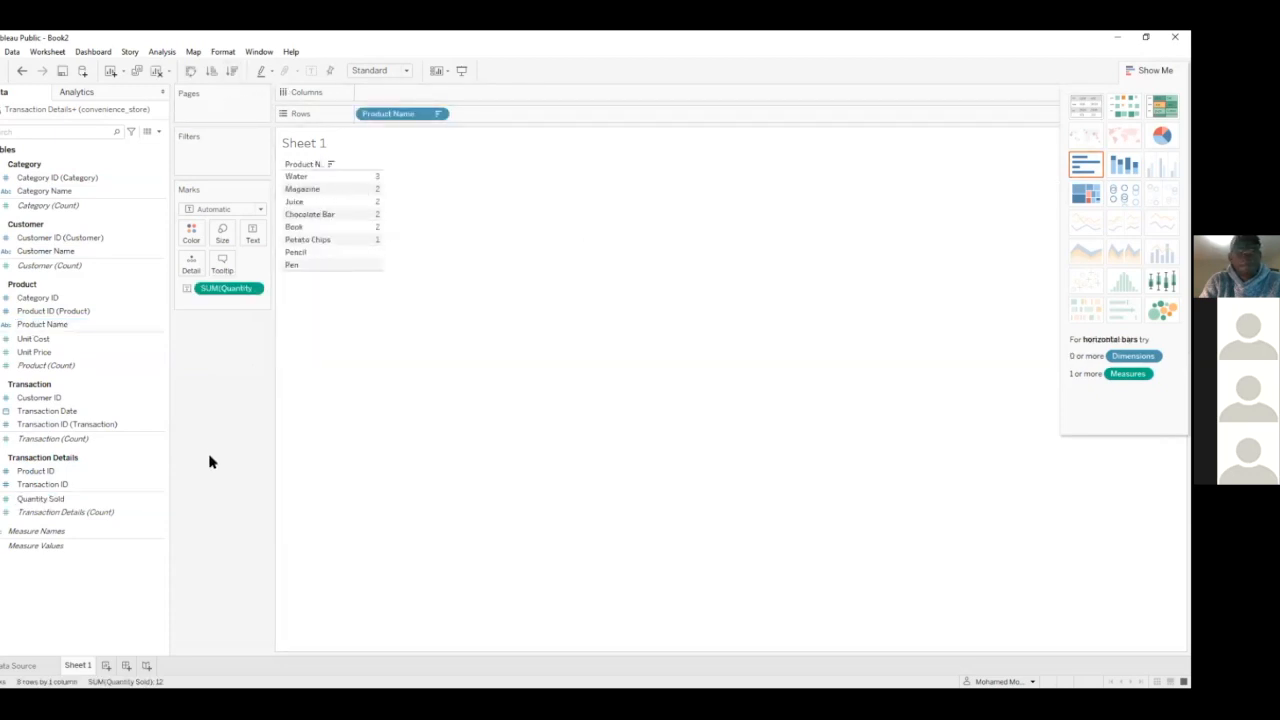
Add a new worksheet, Sheet 2, and change the table on Sheet 1 to a horizontal bar chart
{"action": "left_click", "coordinate": [105, 665]}
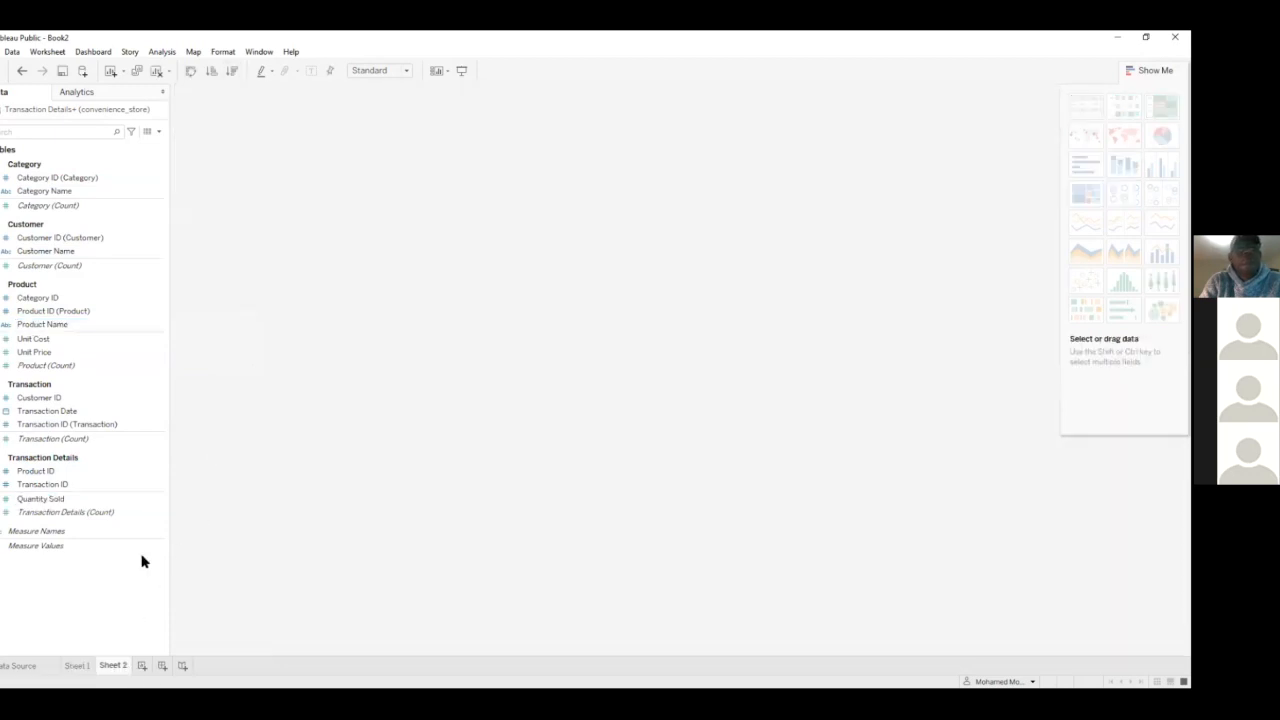
{"action": "left_click", "coordinate": [54, 300]}
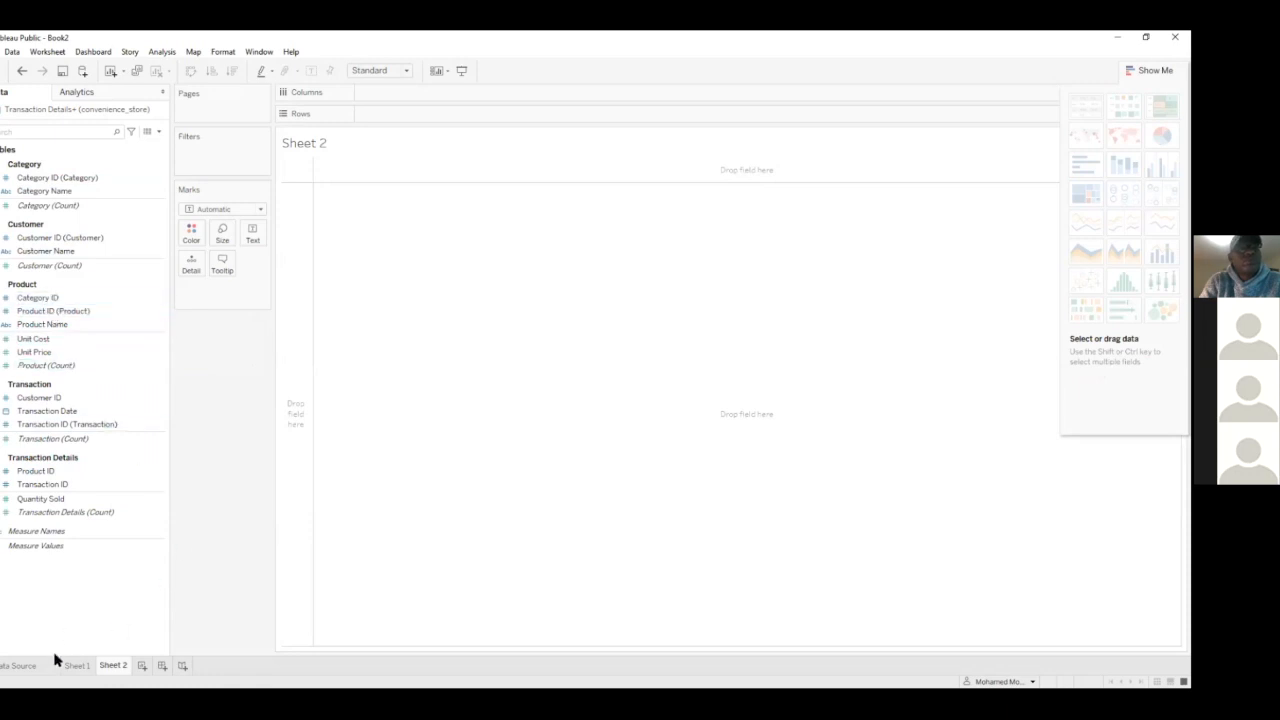
{"action": "left_click", "coordinate": [76, 665]}
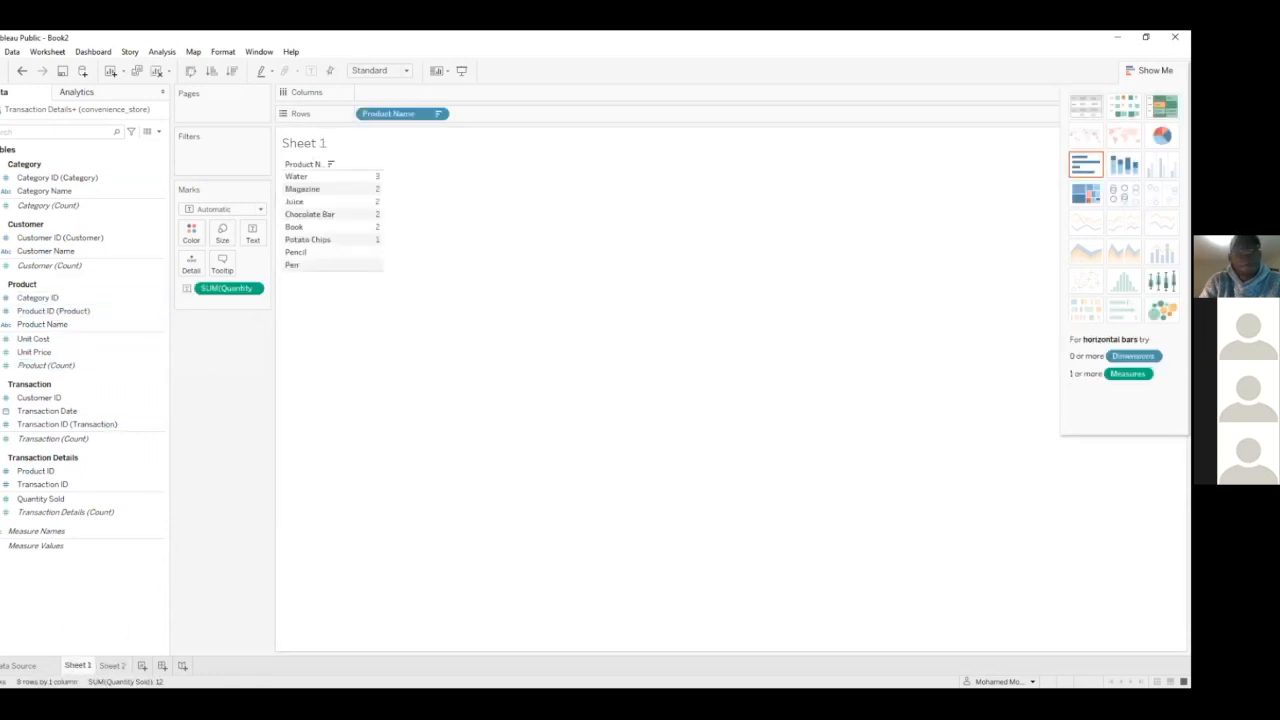
{"action": "left_click", "coordinate": [1086, 165]}
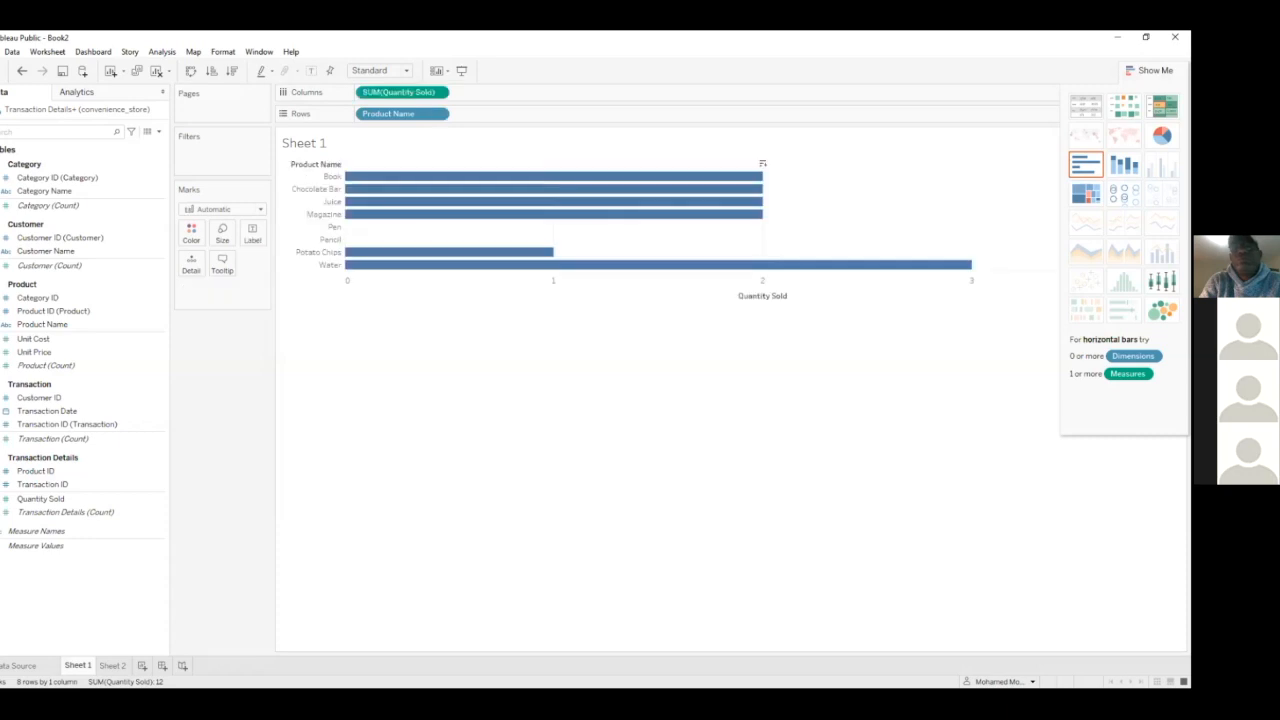
Try Sheet 1's bar chart as a heat map and a pie chart, ending on a text table sorted in descending order
{"action": "left_click", "coordinate": [1124, 105]}
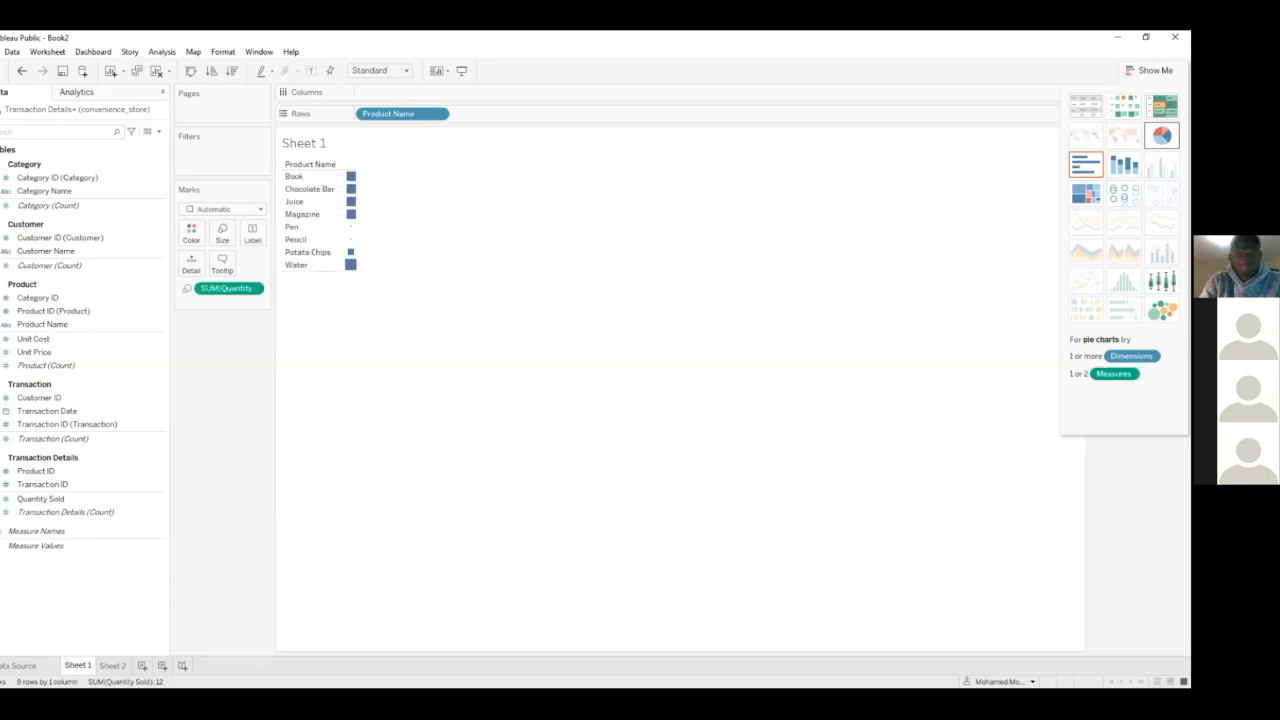
{"action": "left_click", "coordinate": [1161, 135]}
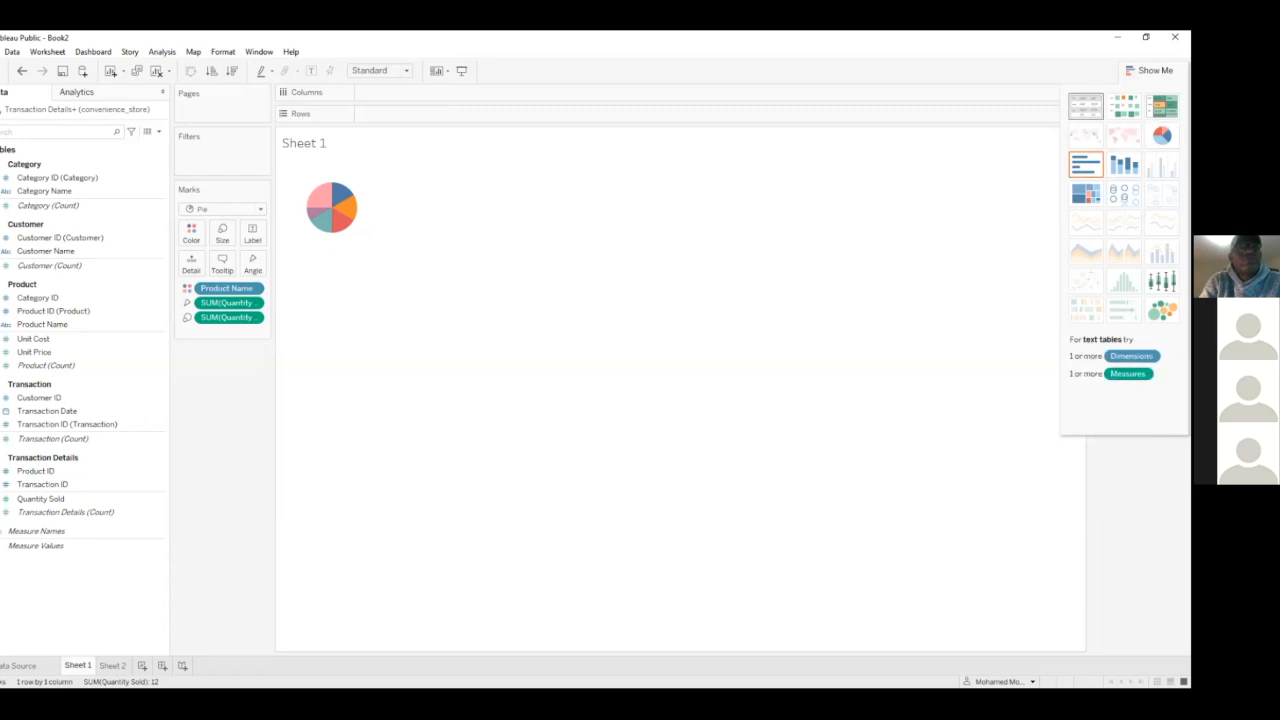
{"action": "left_click", "coordinate": [1085, 105]}
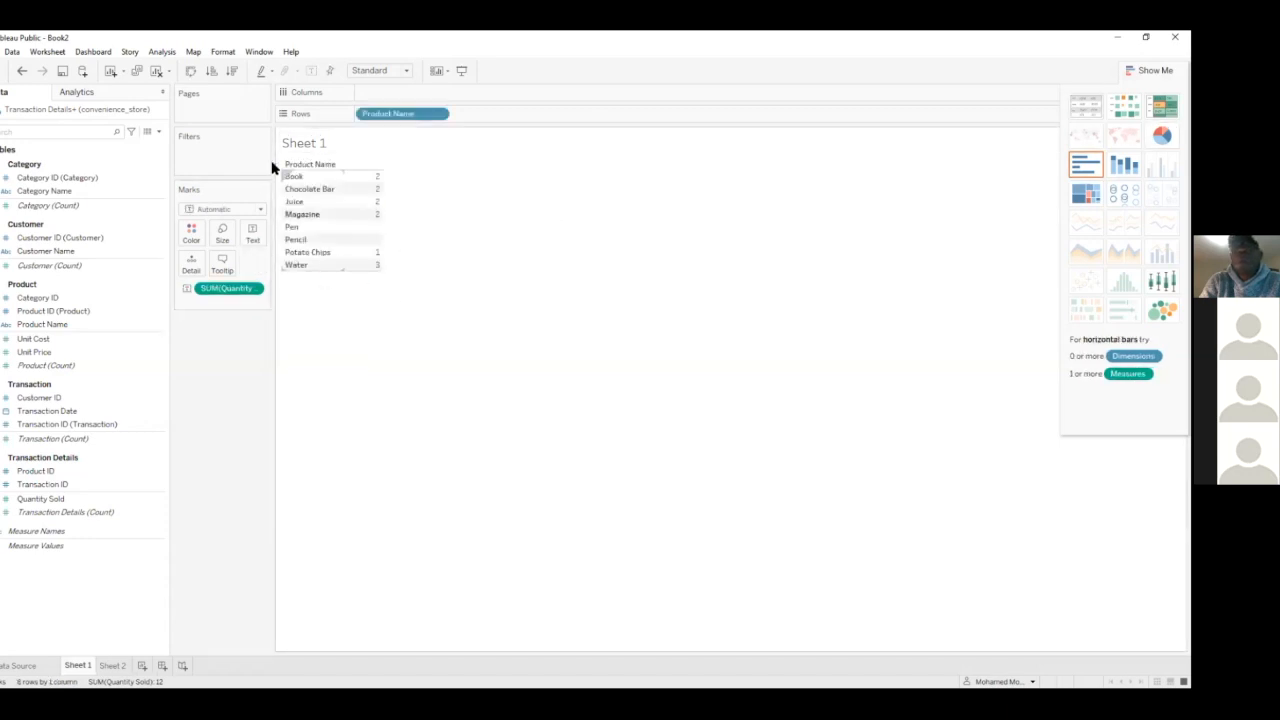
{"action": "left_click", "coordinate": [231, 70]}
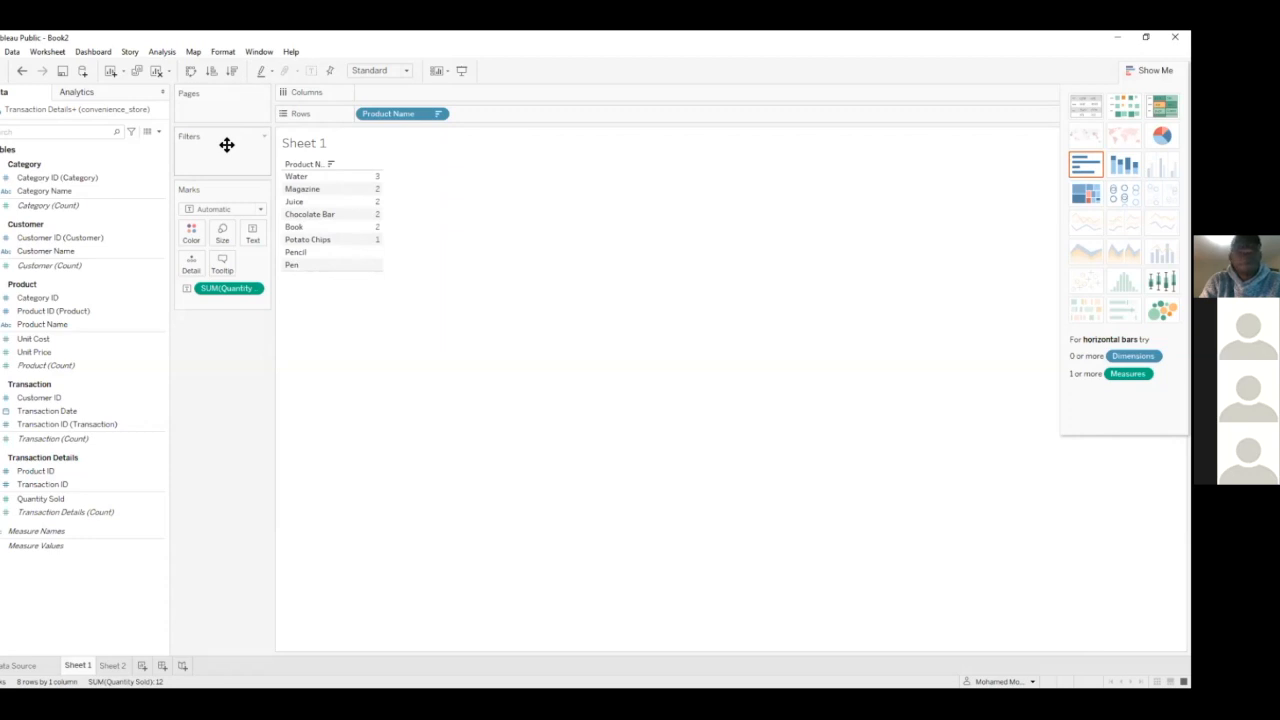
{"action": "left_click", "coordinate": [1150, 70]}
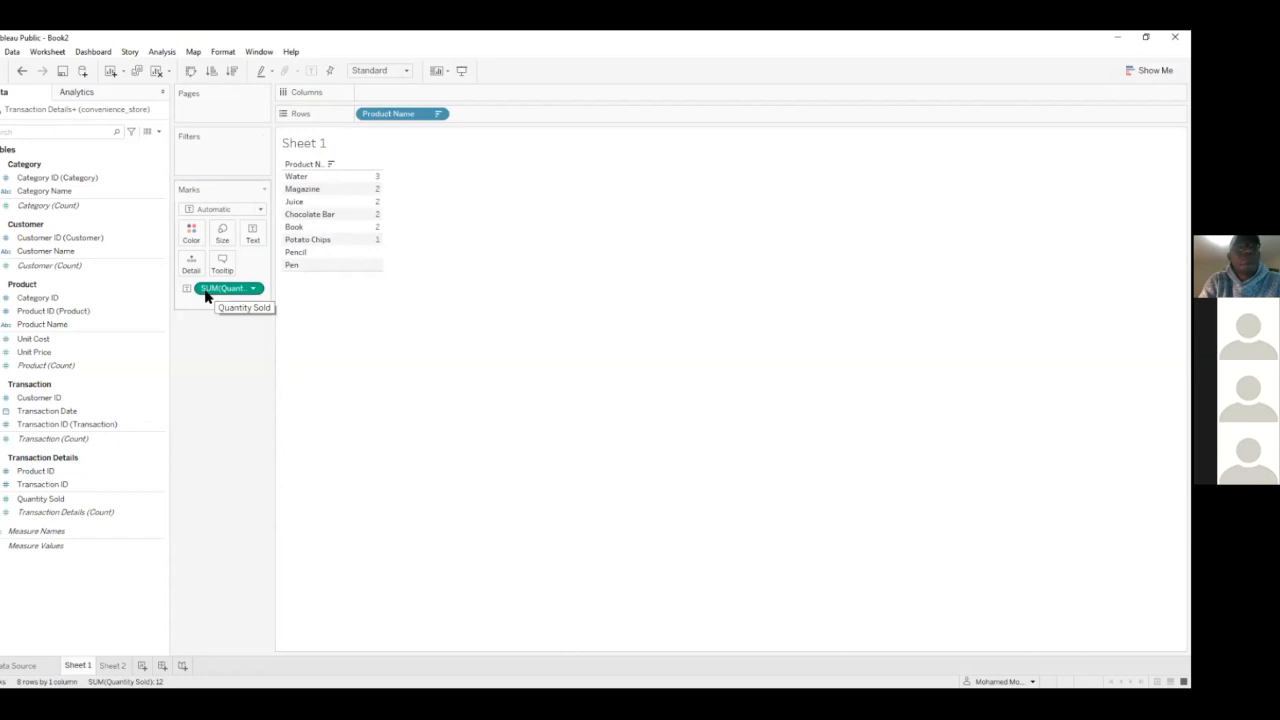
Turn the sorted text table into a horizontal bar chart by moving SUM(Quantity Sold) from the marks card to Columns
{"action": "left_click_drag", "start_coordinate": [215, 292], "coordinate": [380, 97]}
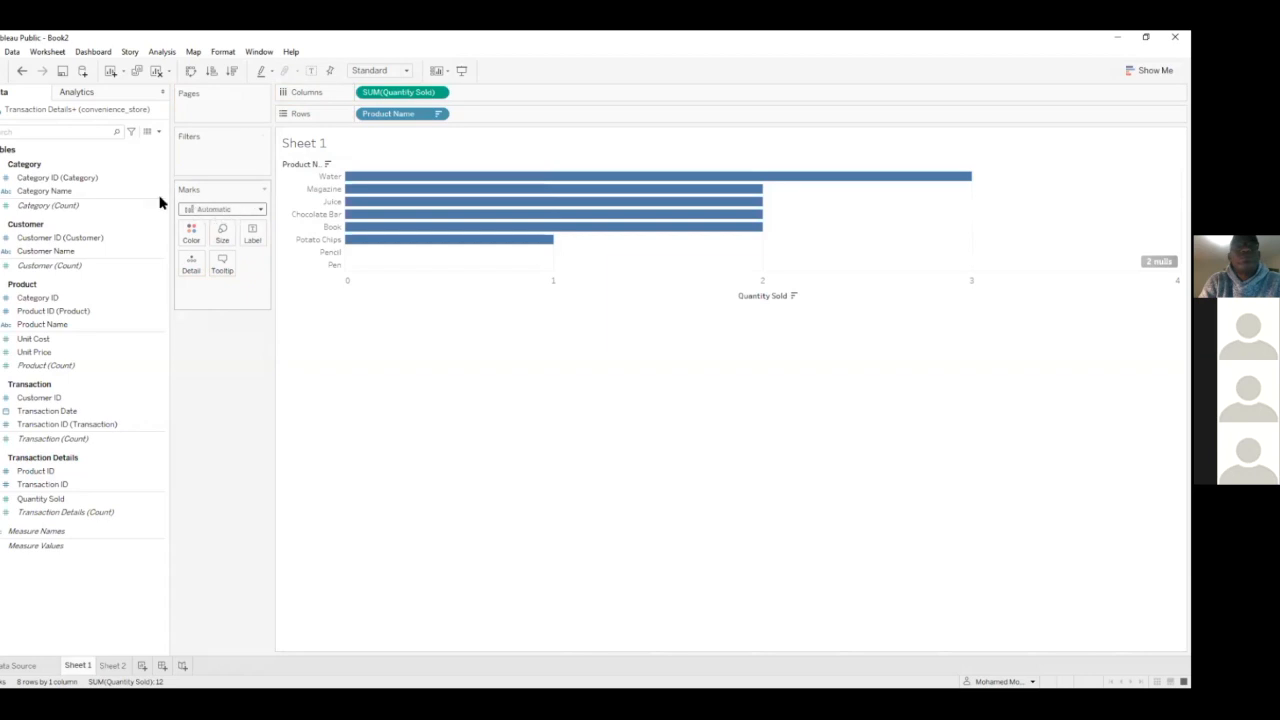
{"action": "left_click", "coordinate": [22, 70]}
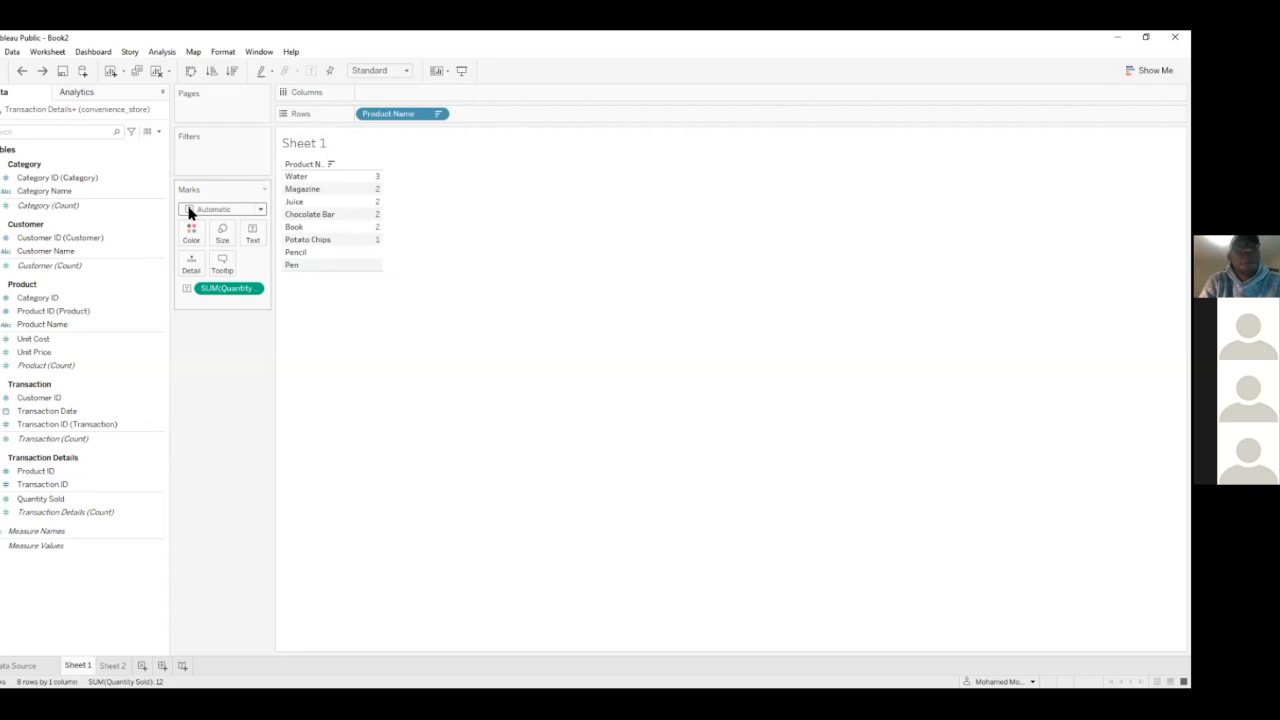
{"action": "left_click_drag", "start_coordinate": [209, 291], "coordinate": [371, 97]}
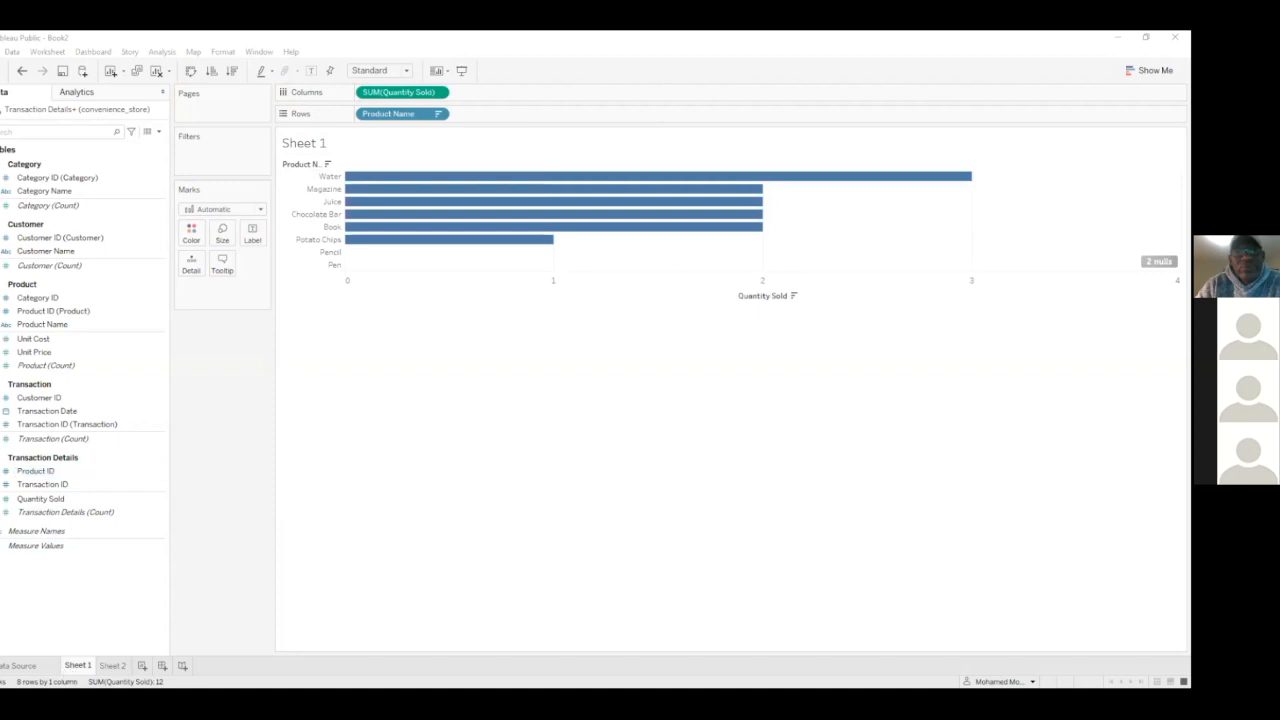
Switch to Sheet 2 and examine the Unit Cost and Unit Price fields of the Product table
{"action": "left_click", "coordinate": [117, 667]}
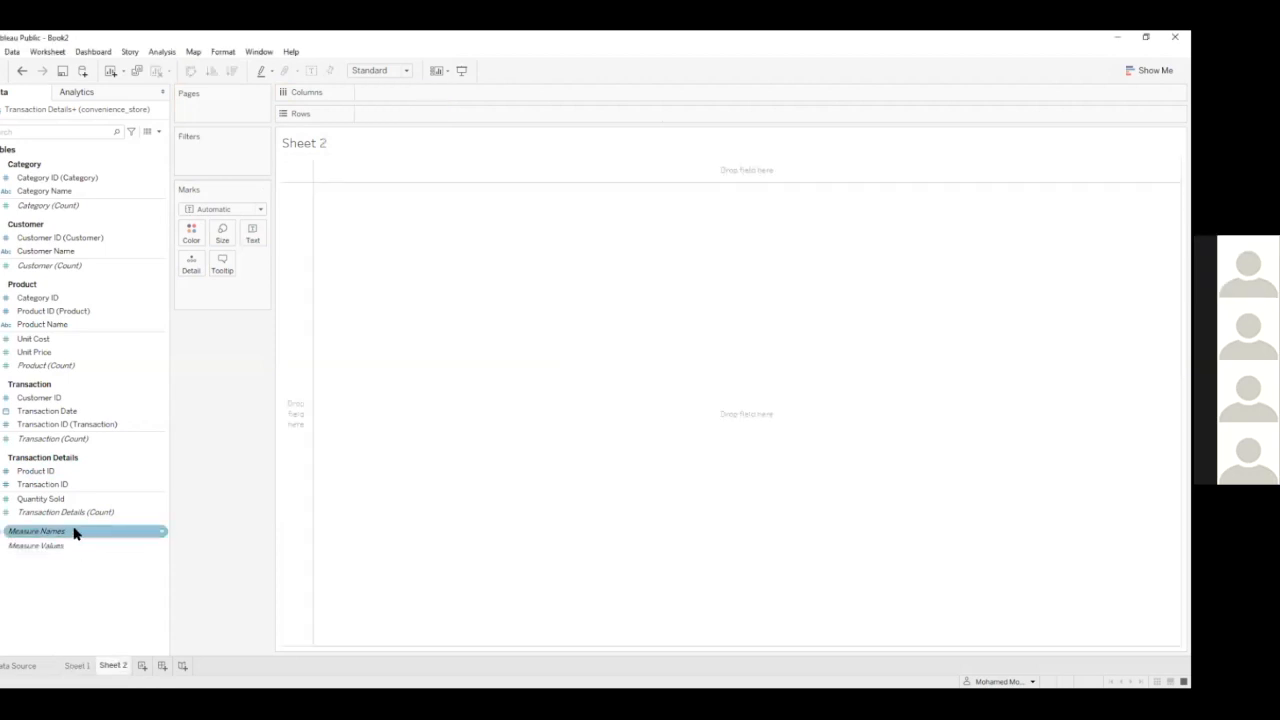
{"action": "left_click", "coordinate": [50, 340]}
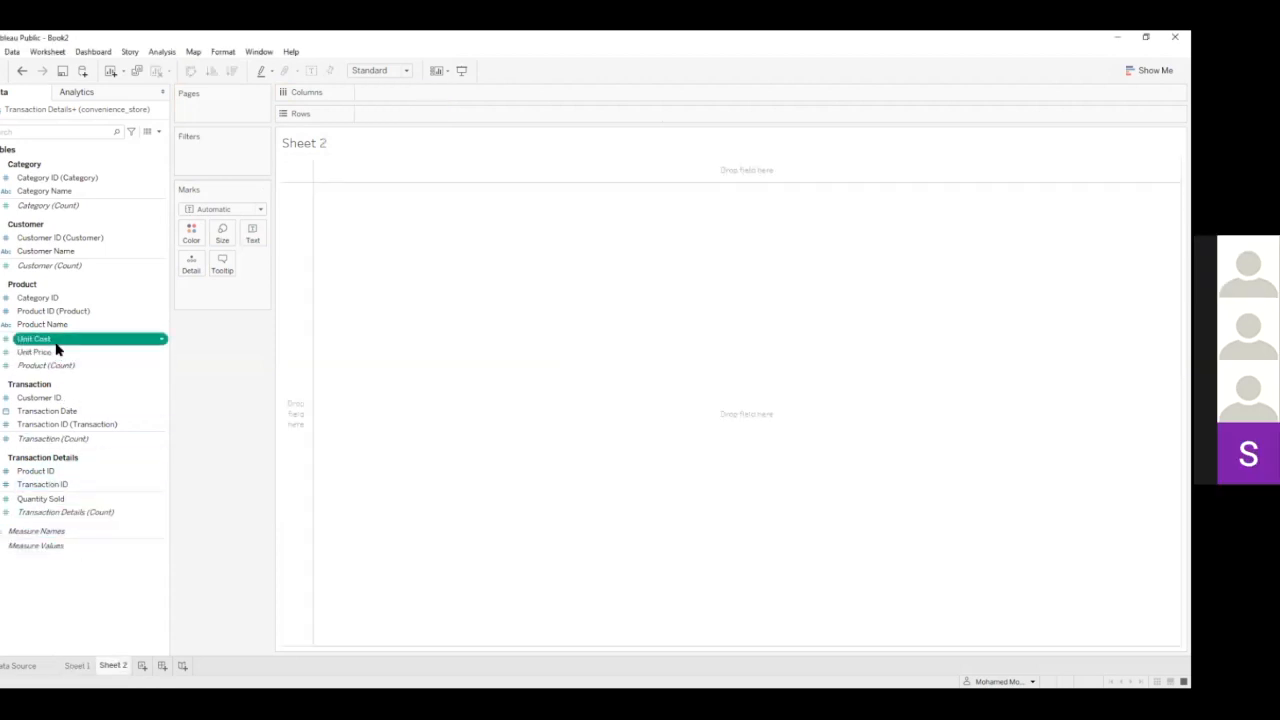
{"action": "left_click", "coordinate": [55, 353]}
{"action": "left_click", "coordinate": [43, 340]}
{"action": "left_click", "coordinate": [45, 354]}
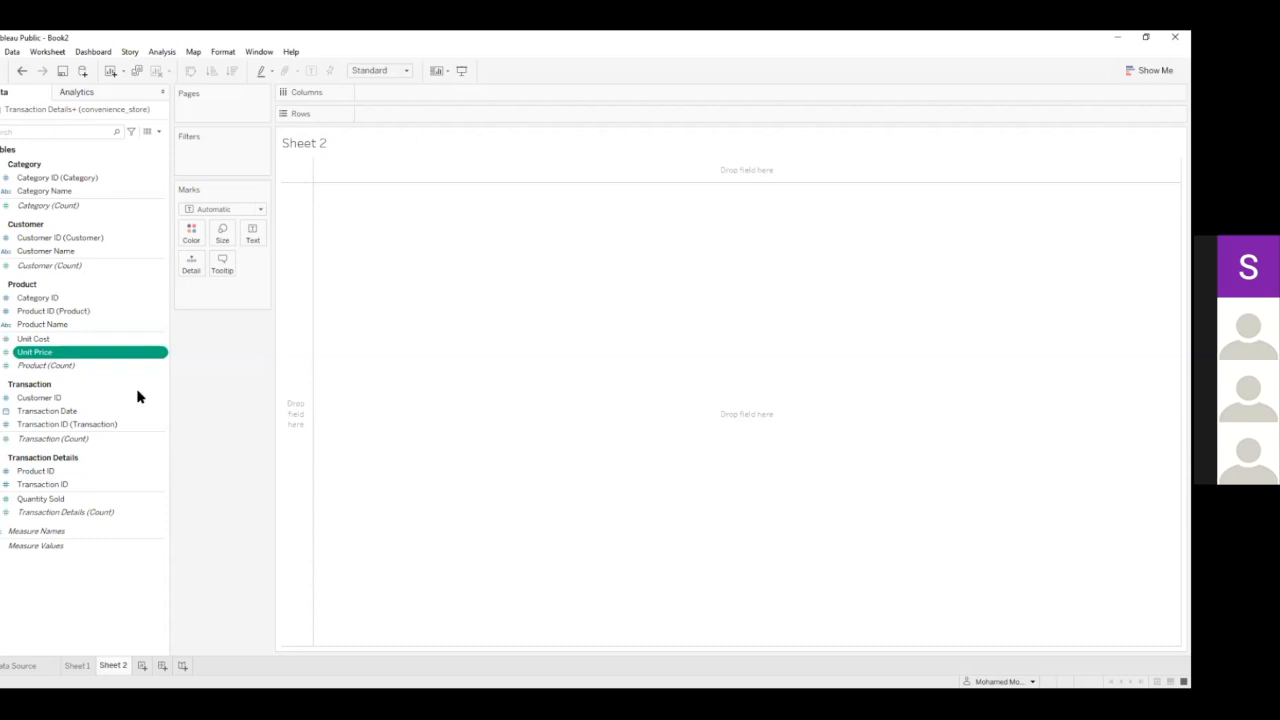
{"action": "left_click", "coordinate": [60, 339]}
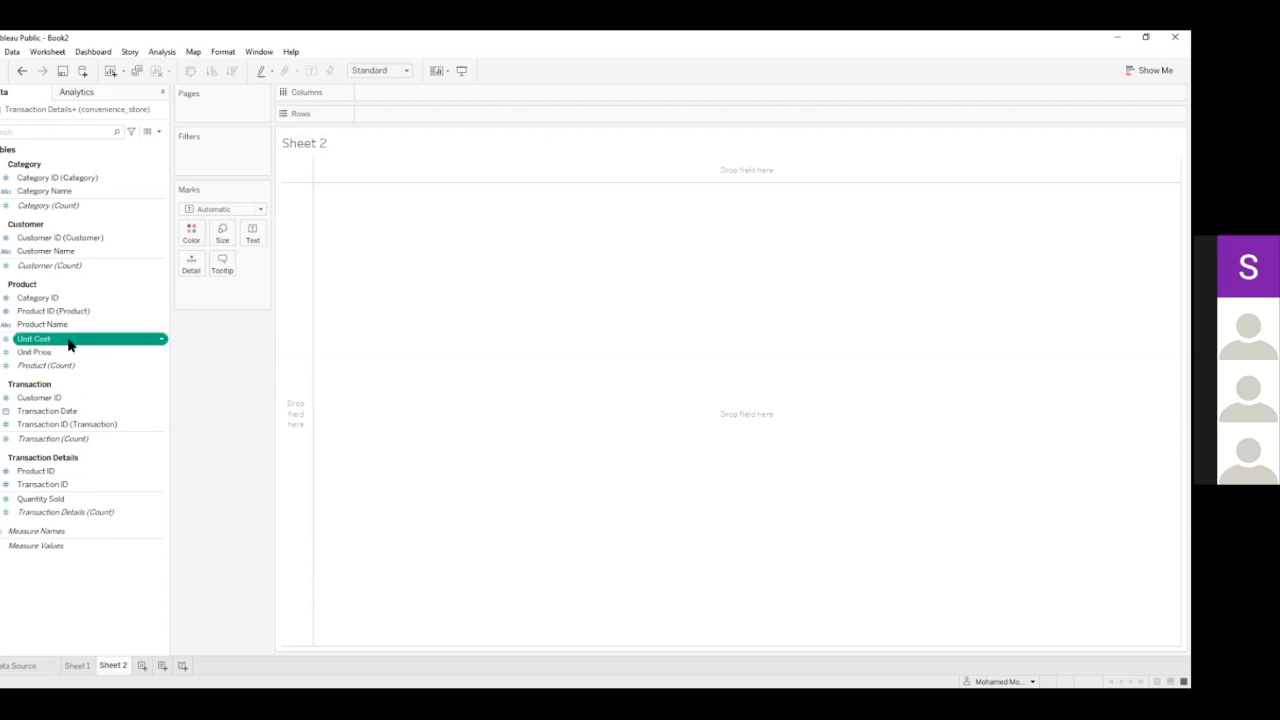
{"action": "left_click", "coordinate": [50, 350]}
{"action": "left_click", "coordinate": [46, 341]}
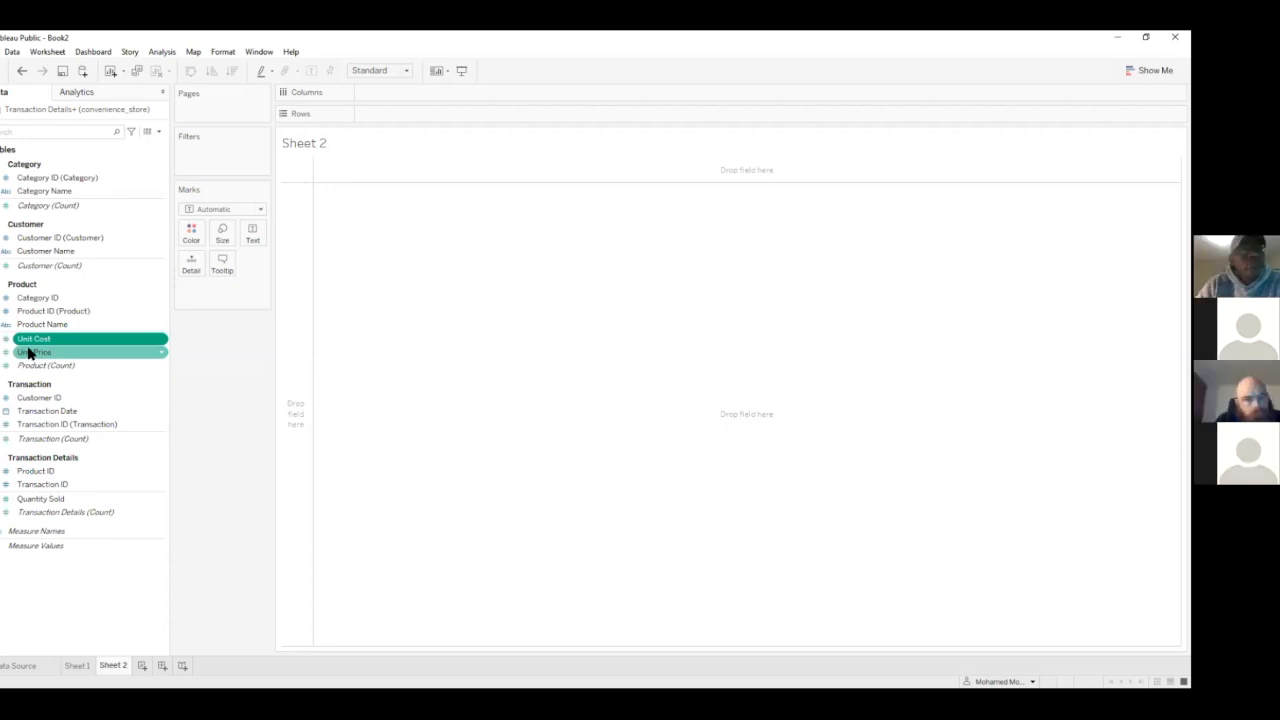
Create a calculated field with the formula [Unit Price]-[Unit Cost]
{"action": "left_click", "coordinate": [159, 135]}
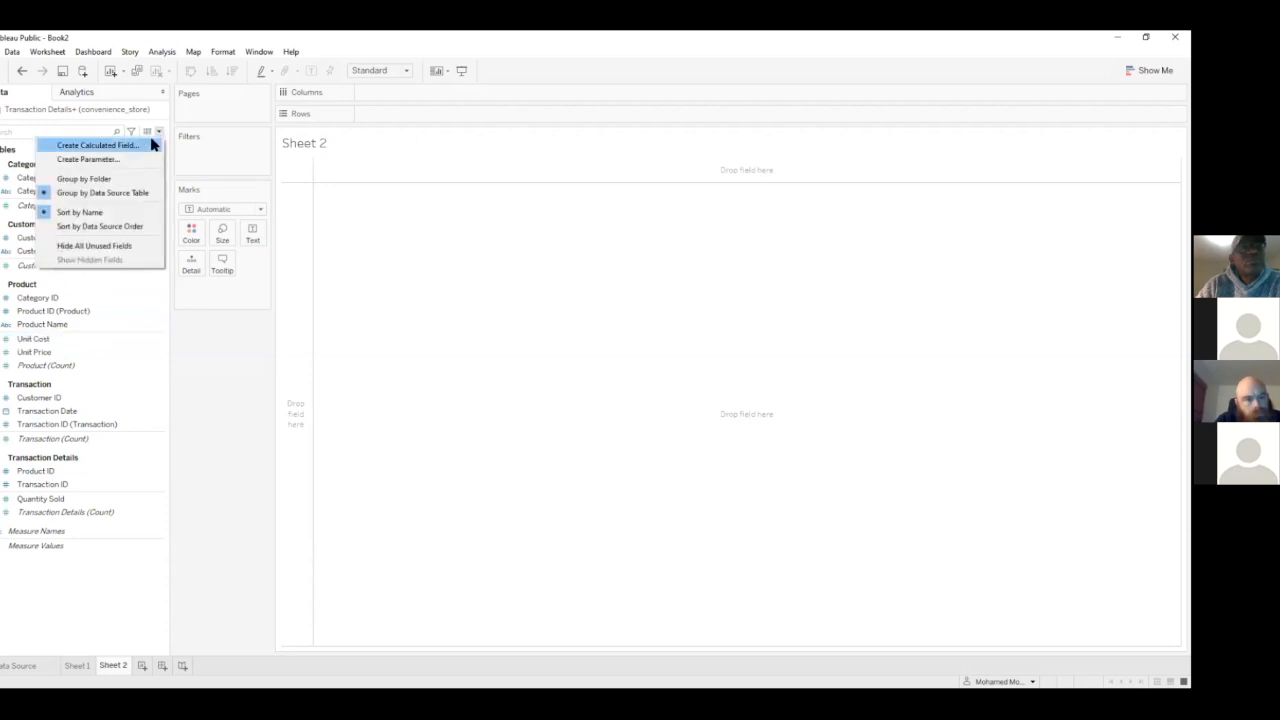
{"action": "left_click", "coordinate": [141, 148]}
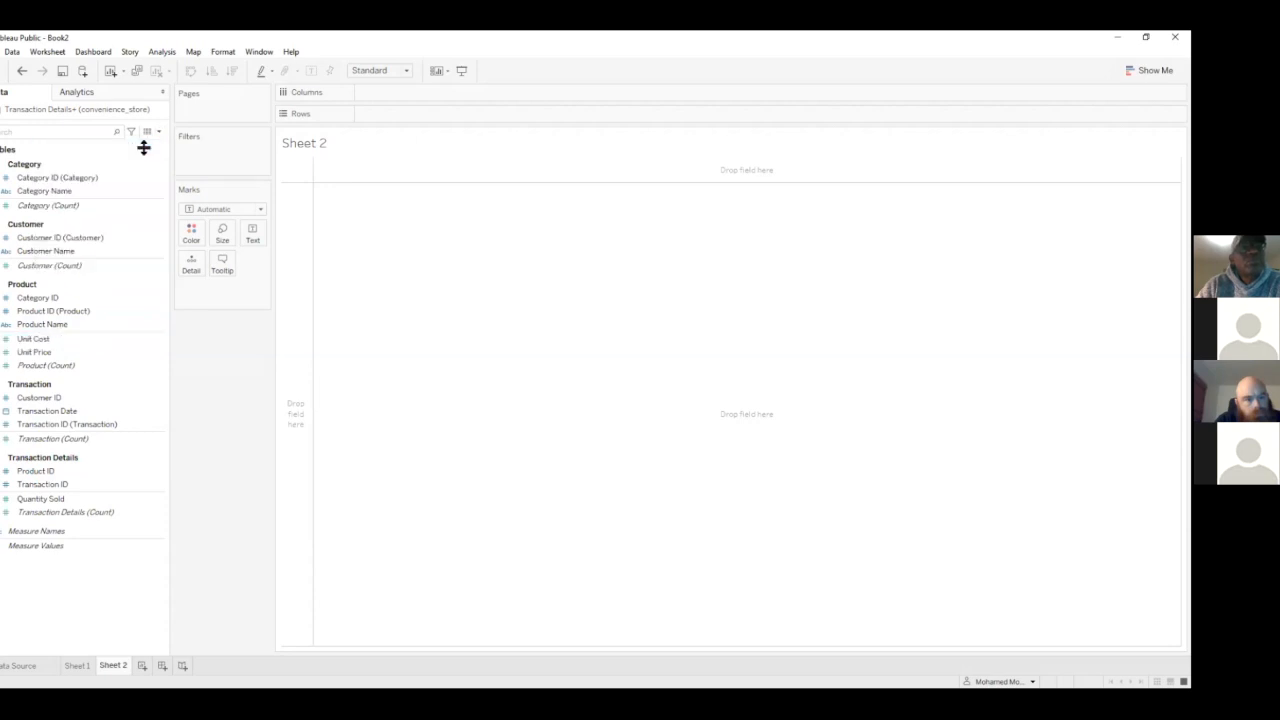
{"action": "left_click_drag", "start_coordinate": [589, 323], "coordinate": [568, 343]}
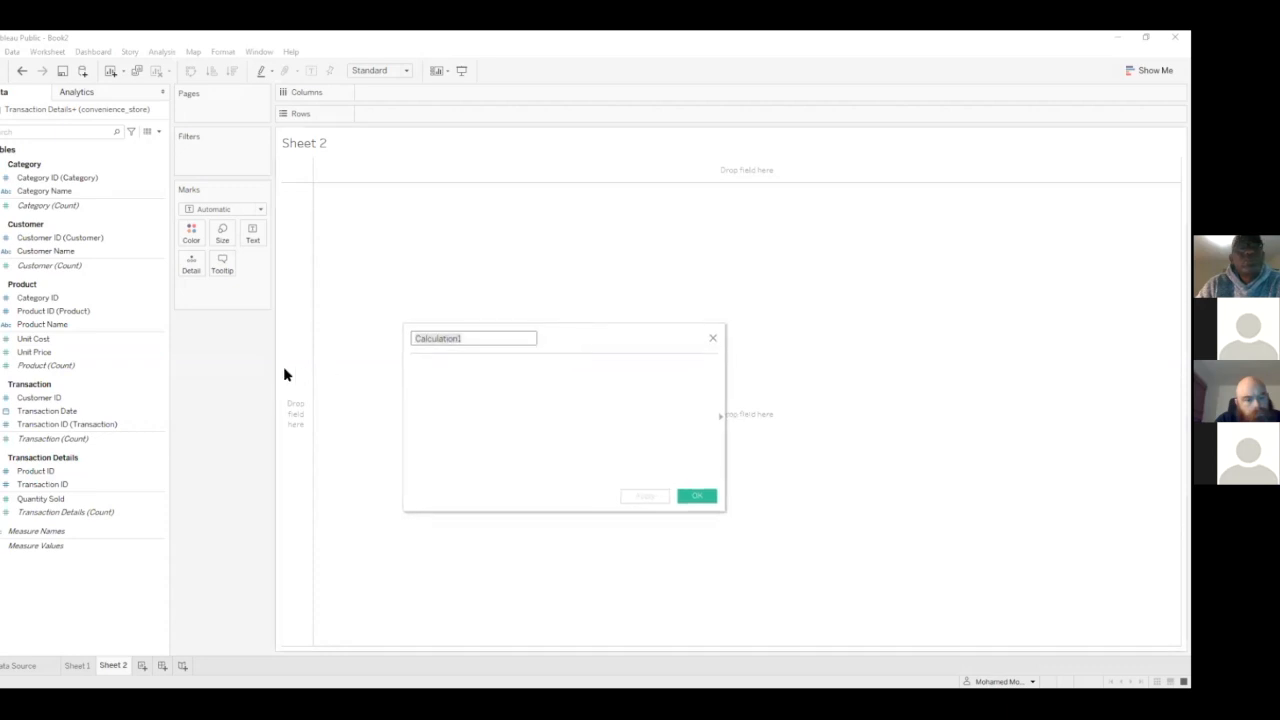
{"action": "left_click", "coordinate": [100, 471]}
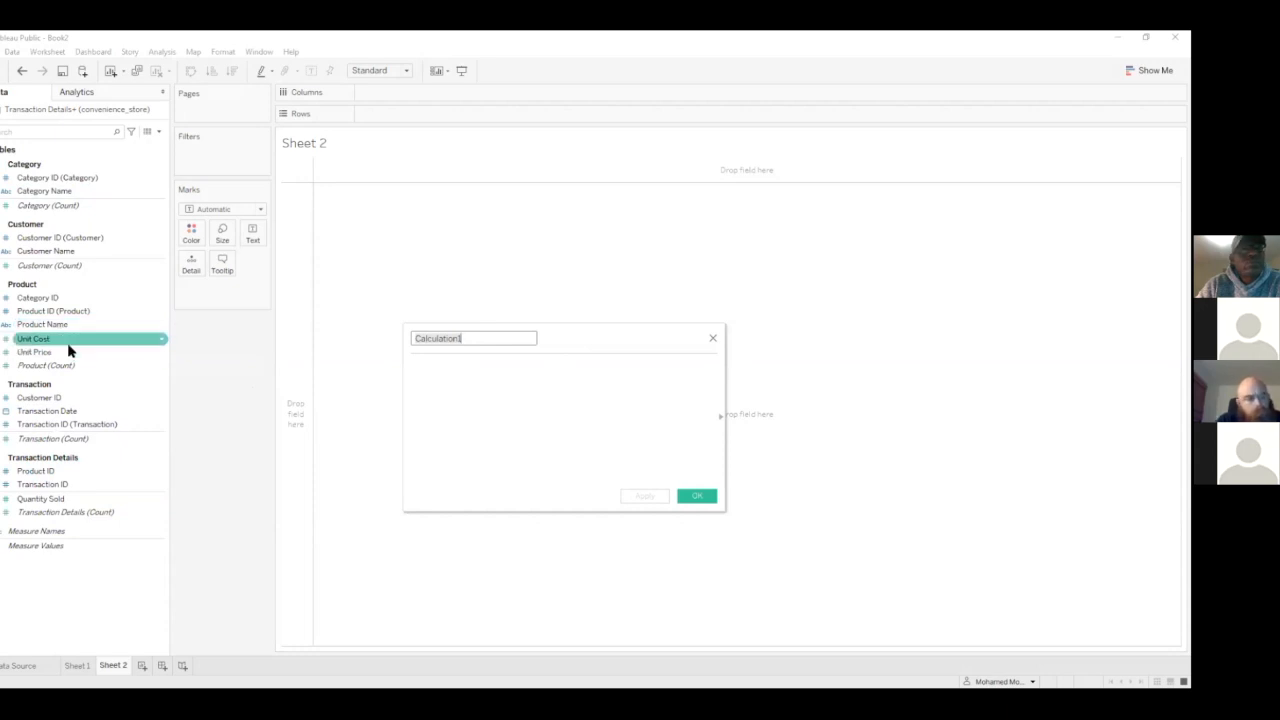
{"action": "left_click_drag", "start_coordinate": [72, 358], "coordinate": [511, 391]}
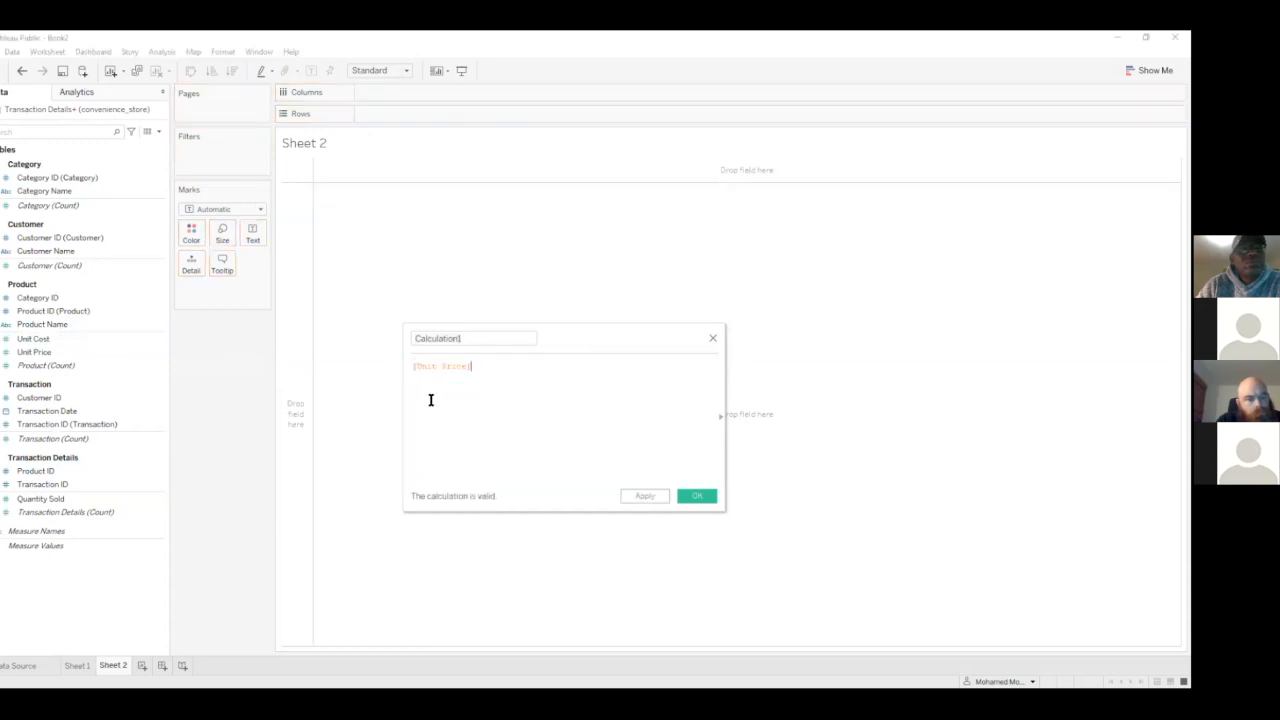
{"action": "type", "text": "-"}
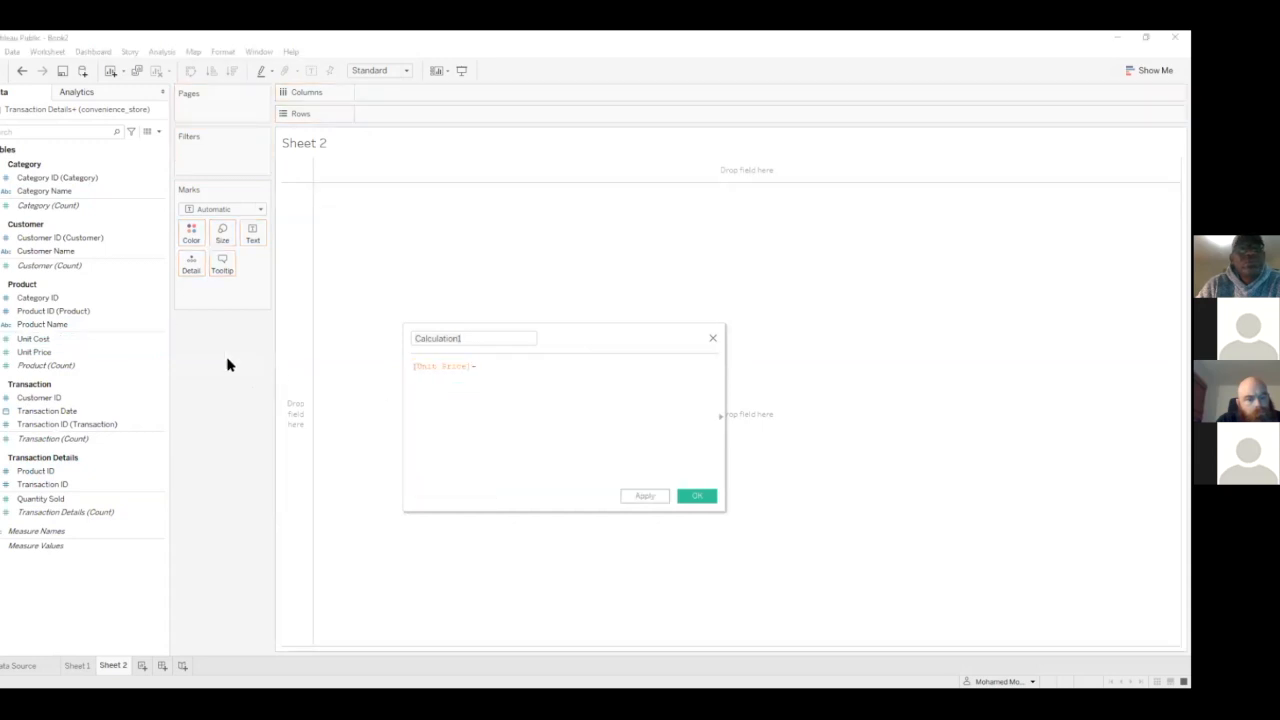
{"action": "left_click_drag", "start_coordinate": [70, 341], "coordinate": [549, 368]}
Name the new calculated field "profit per unit" and save it
{"action": "double_click", "coordinate": [461, 340]}
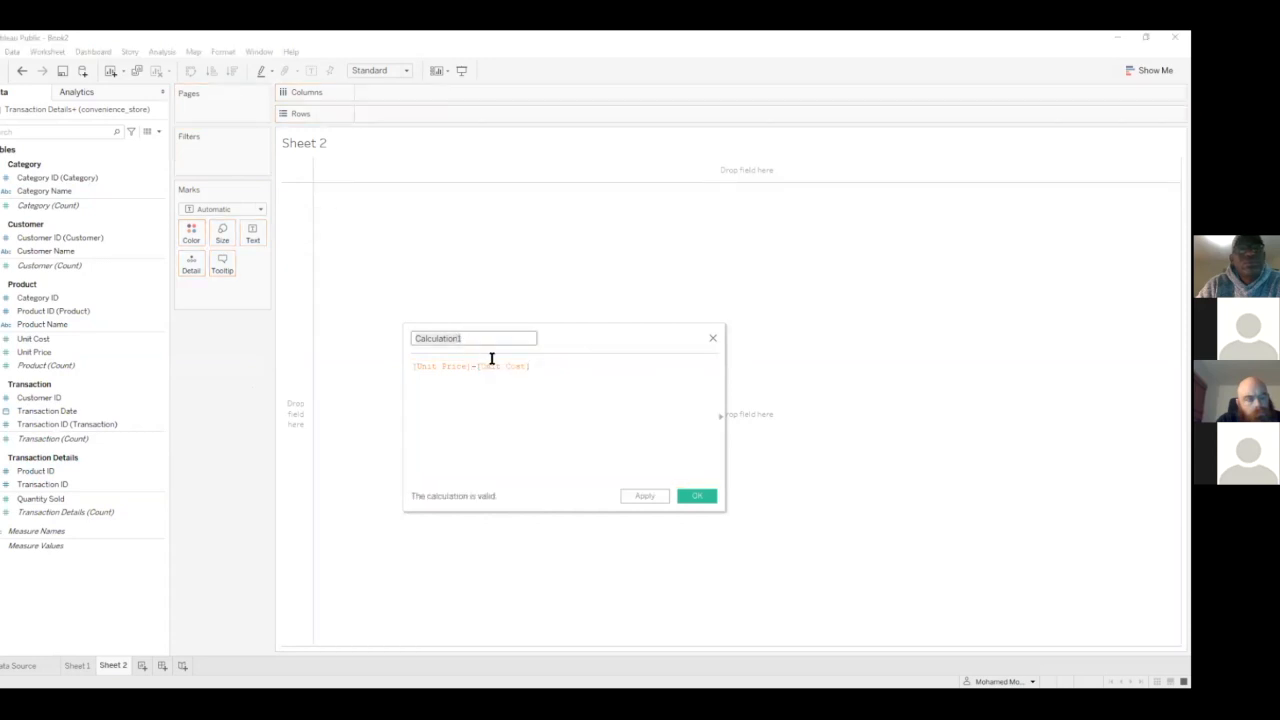
{"action": "type", "text": "profit per unit"}
{"action": "left_click", "coordinate": [648, 496]}
{"action": "left_click", "coordinate": [690, 497]}
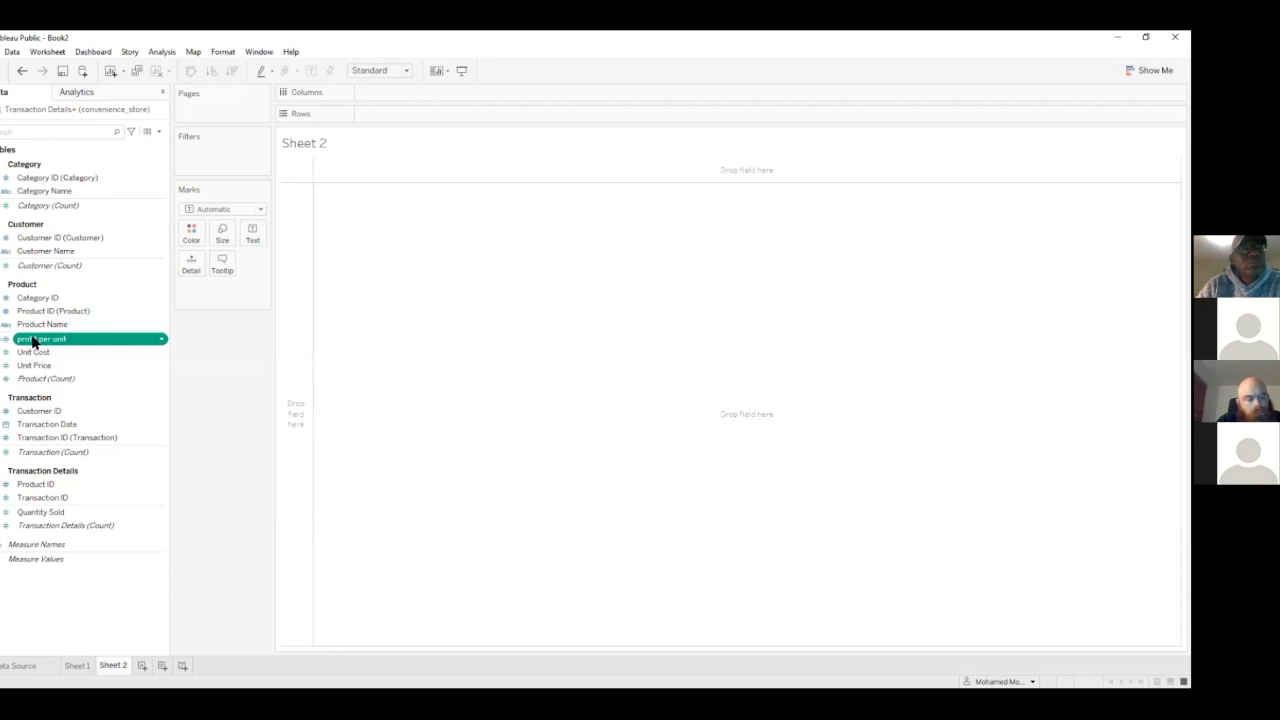
Inspect the profit per unit column in the Product table's data on the data source page
{"action": "left_click", "coordinate": [8, 666]}
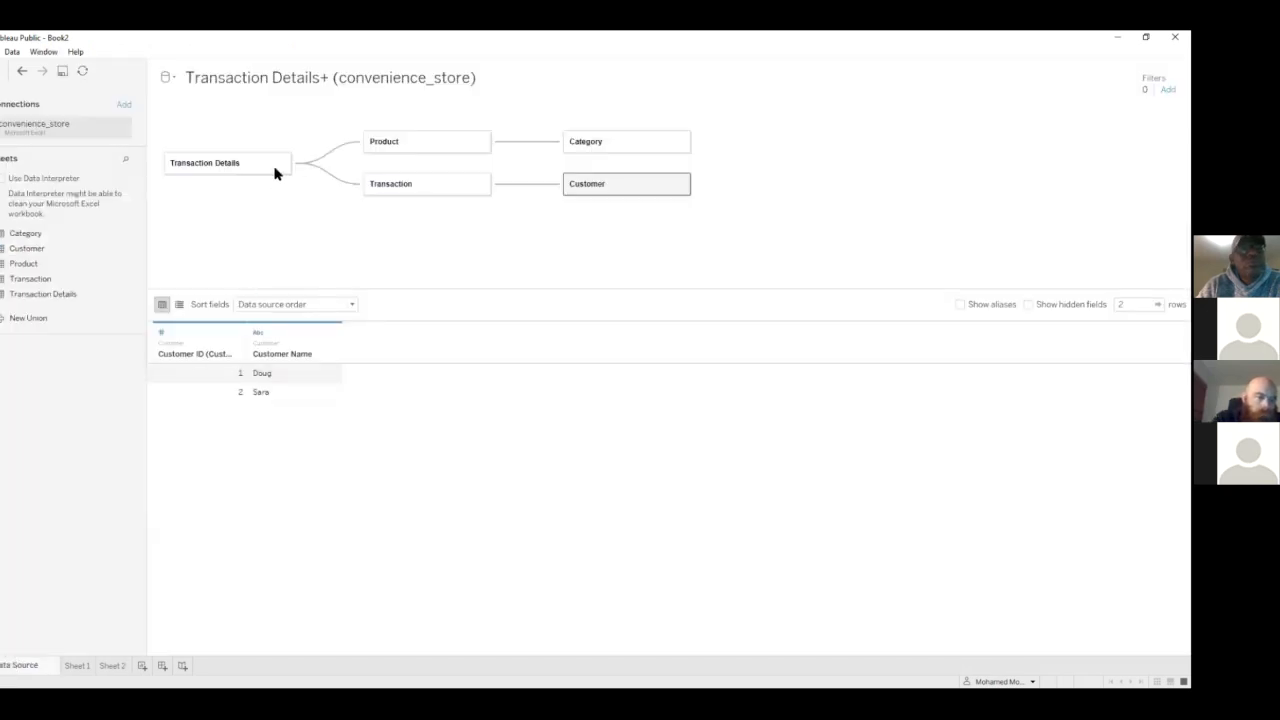
{"action": "left_click", "coordinate": [386, 185]}
{"action": "left_click", "coordinate": [438, 141]}
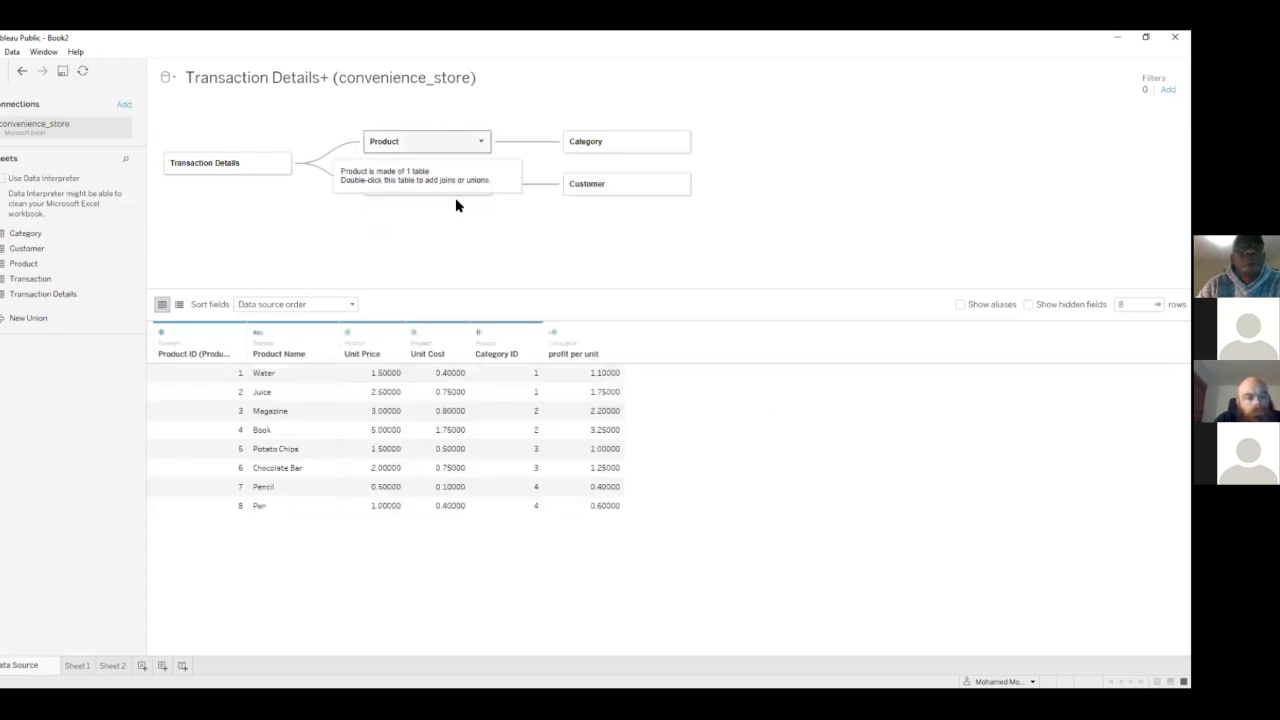
{"action": "left_click", "coordinate": [580, 330]}
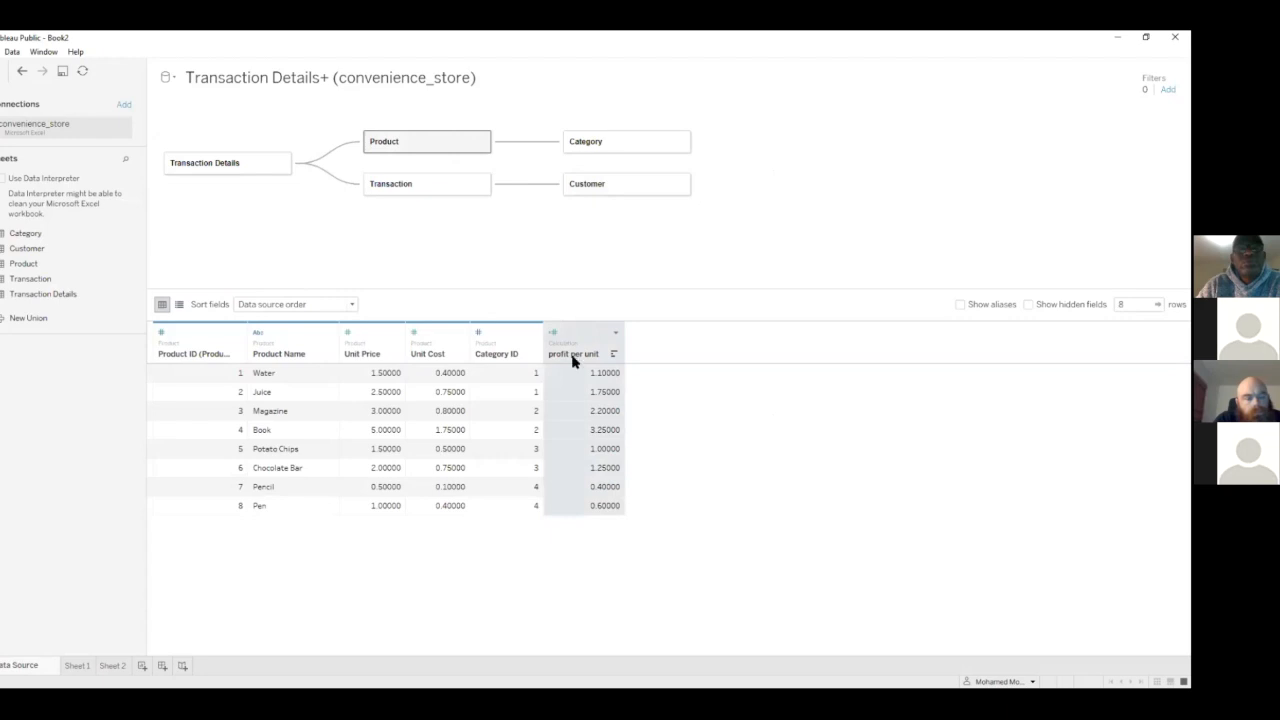
Build a horizontal bar chart of profit per unit by Product Name on Sheet 2 with Show Me
{"action": "left_click", "coordinate": [112, 665]}
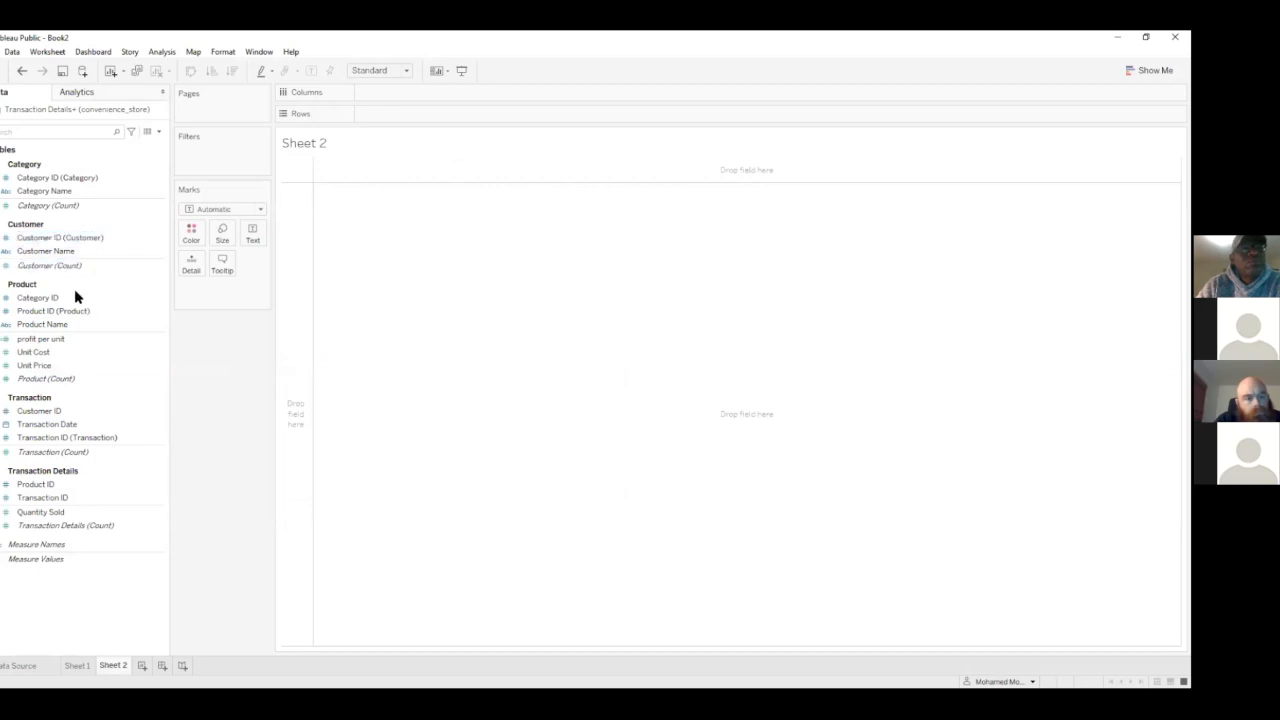
{"action": "left_click", "coordinate": [72, 340]}
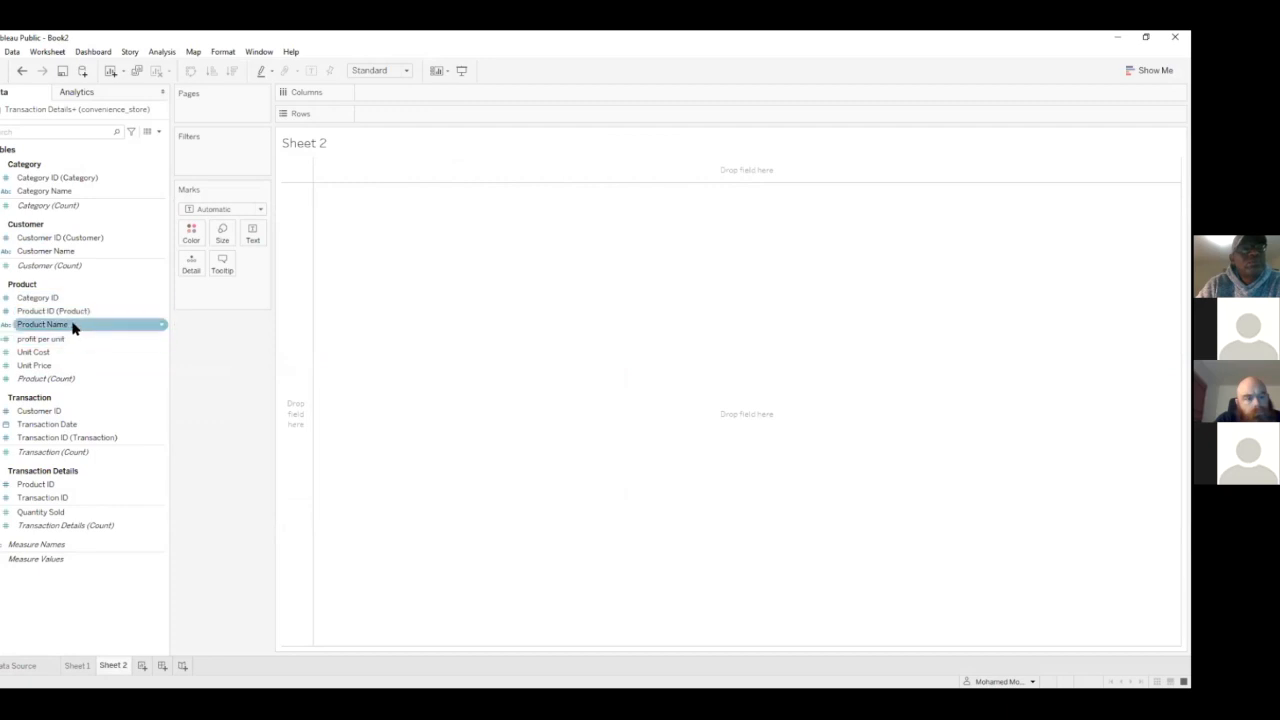
{"action": "left_click", "coordinate": [49, 327]}
{"action": "left_click", "coordinate": [45, 341], "text": "ctrl"}
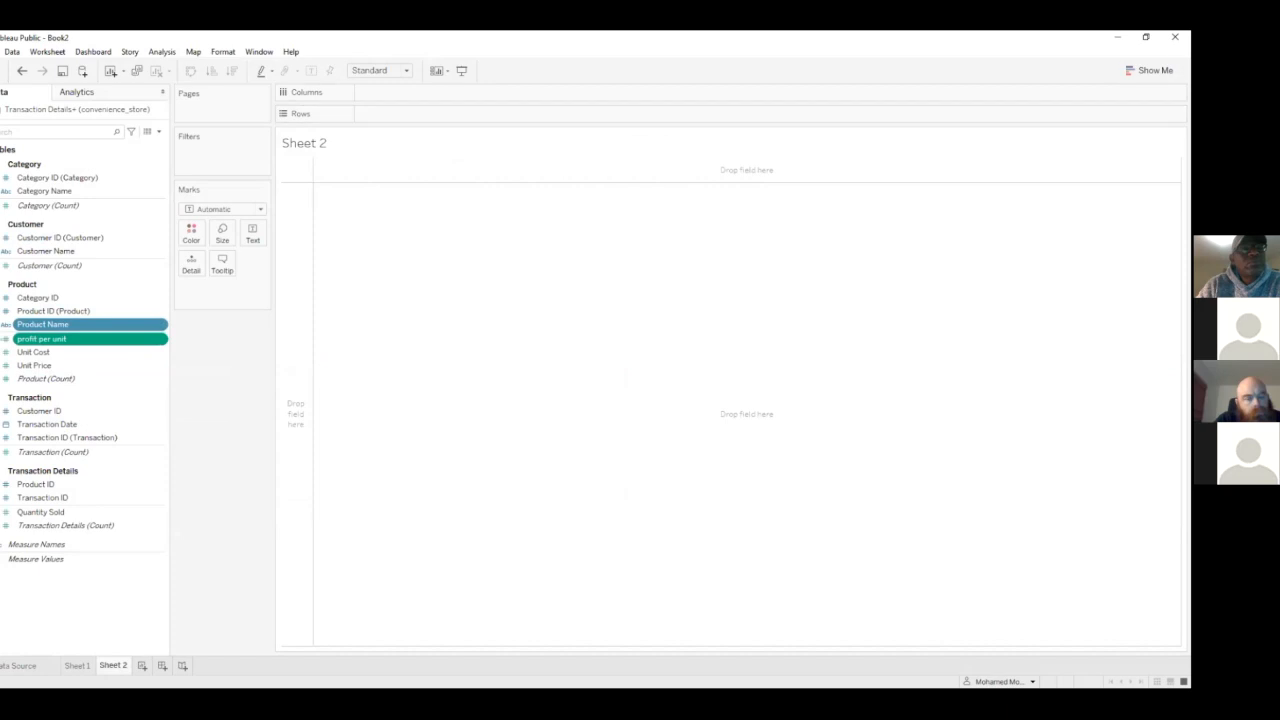
{"action": "left_click", "coordinate": [1150, 70]}
{"action": "left_click", "coordinate": [1086, 165]}
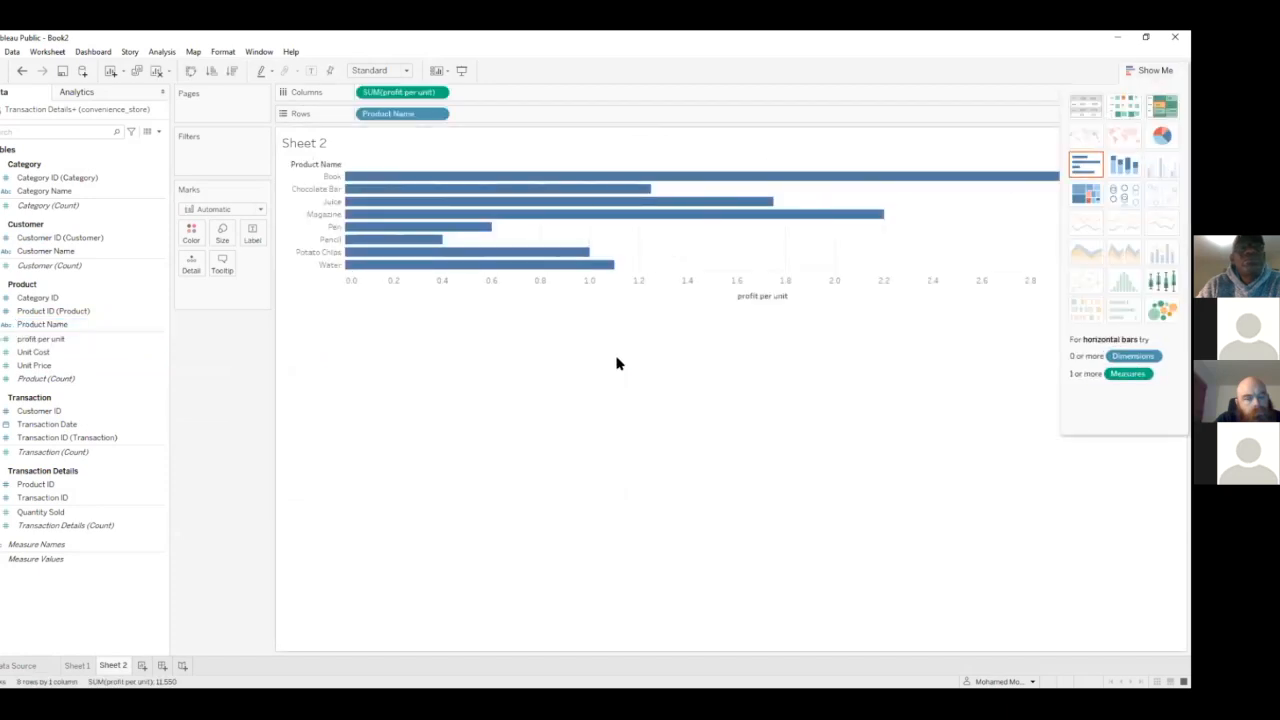
{"action": "left_click", "coordinate": [1150, 70]}
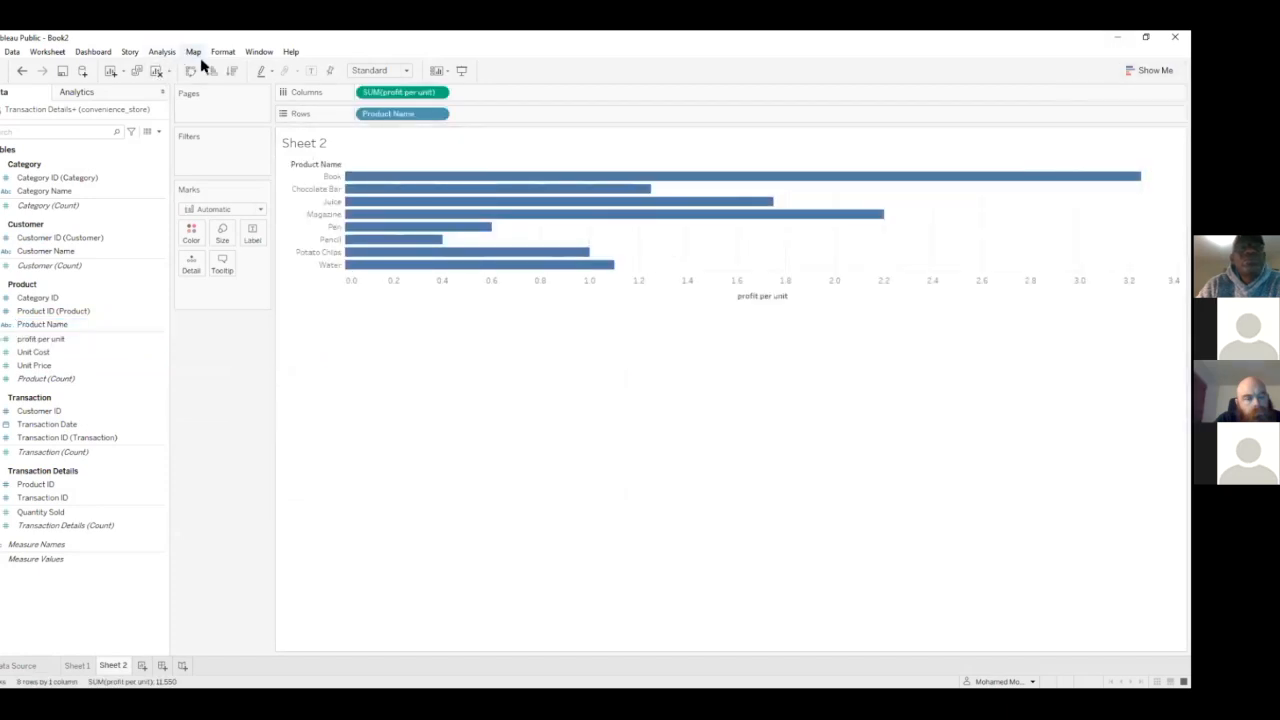
Sort the profit per unit bars in descending order and show their mark labels
{"action": "left_click", "coordinate": [233, 72]}
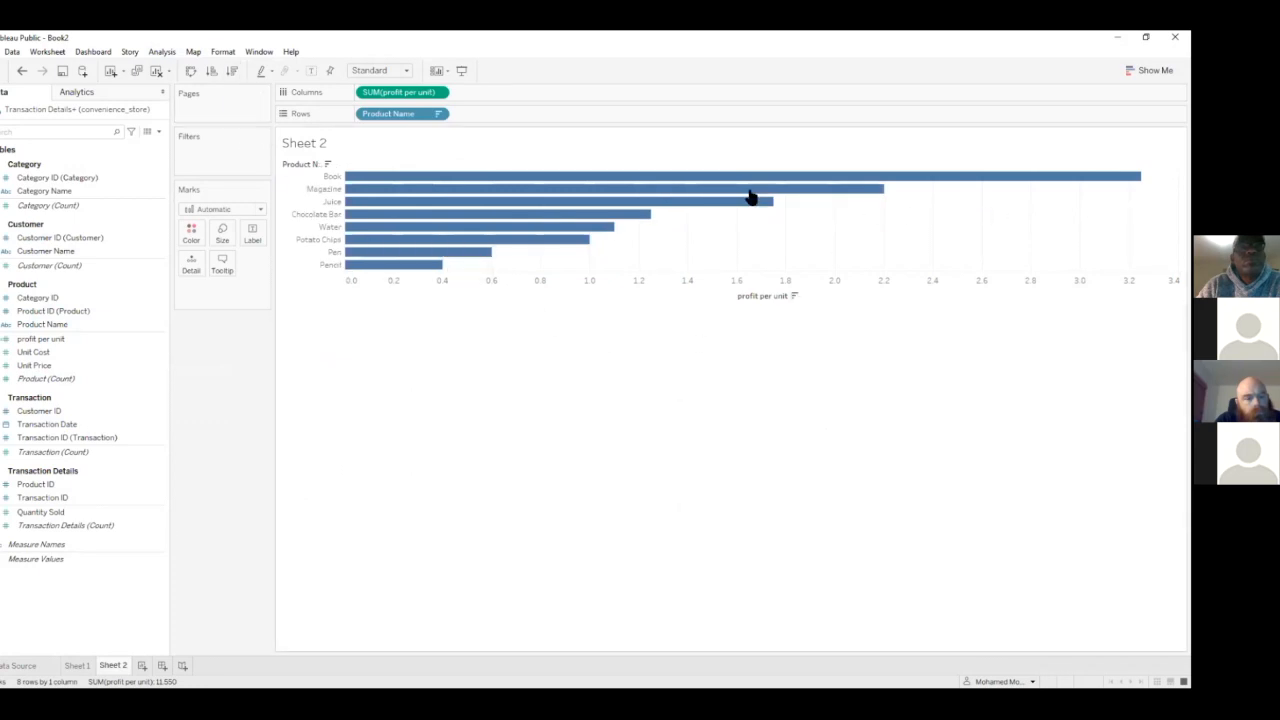
{"action": "left_click", "coordinate": [311, 72]}
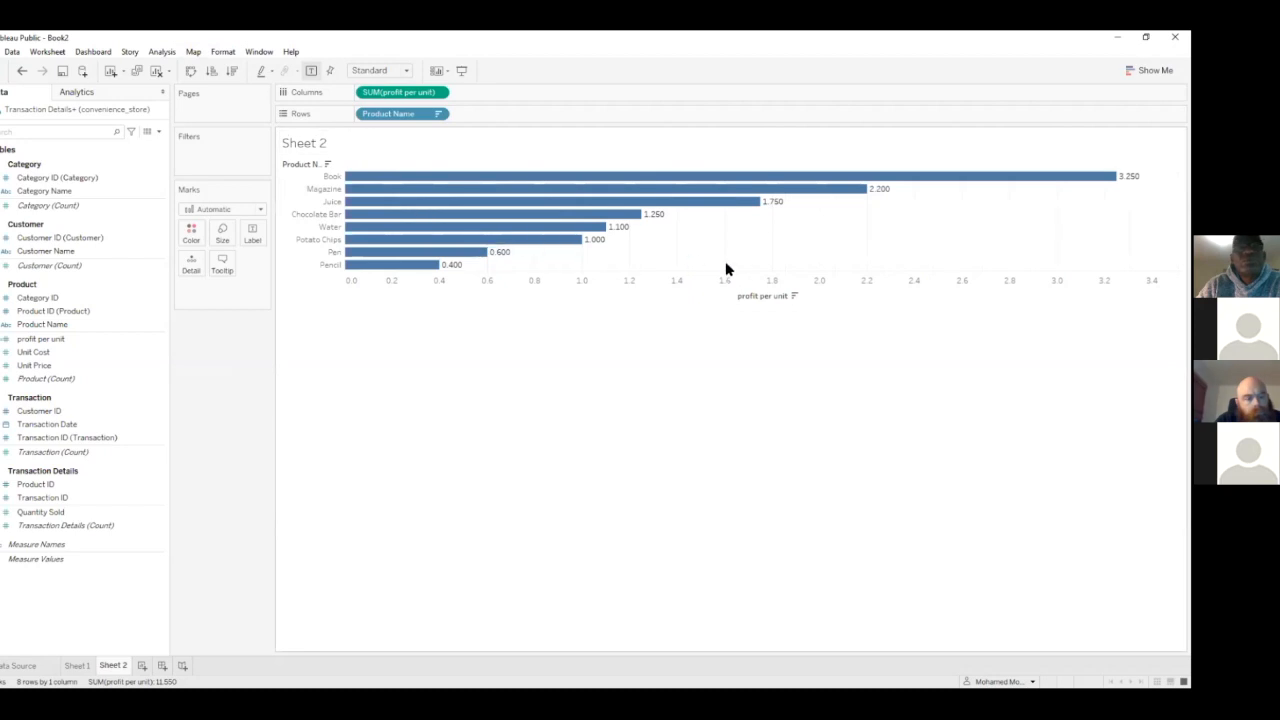
{"action": "mouse_move", "coordinate": [1100, 178]}
{"action": "mouse_move", "coordinate": [538, 234]}
{"action": "mouse_move", "coordinate": [461, 177]}
{"action": "mouse_move", "coordinate": [400, 180]}
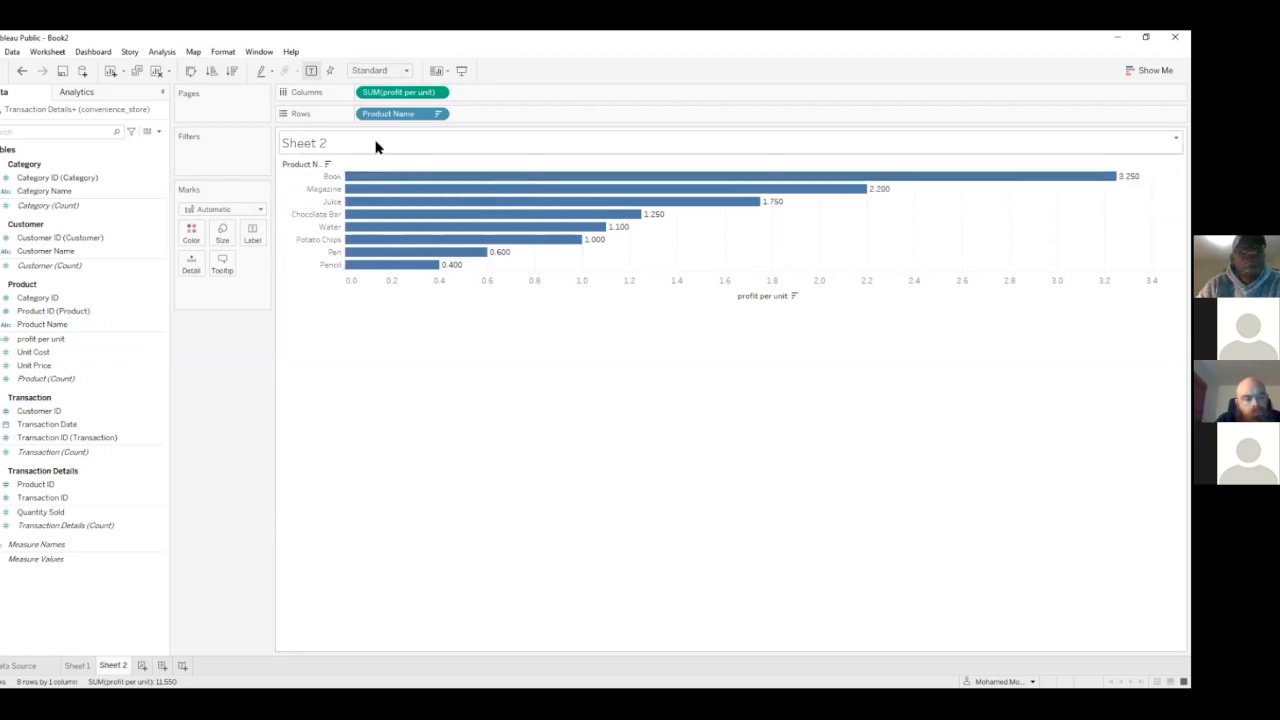
Change the Sheet 2 chart to a text table and add Unit Price and Unit Cost alongside profit per unit
{"action": "left_click", "coordinate": [1150, 70]}
{"action": "left_click", "coordinate": [1085, 105]}
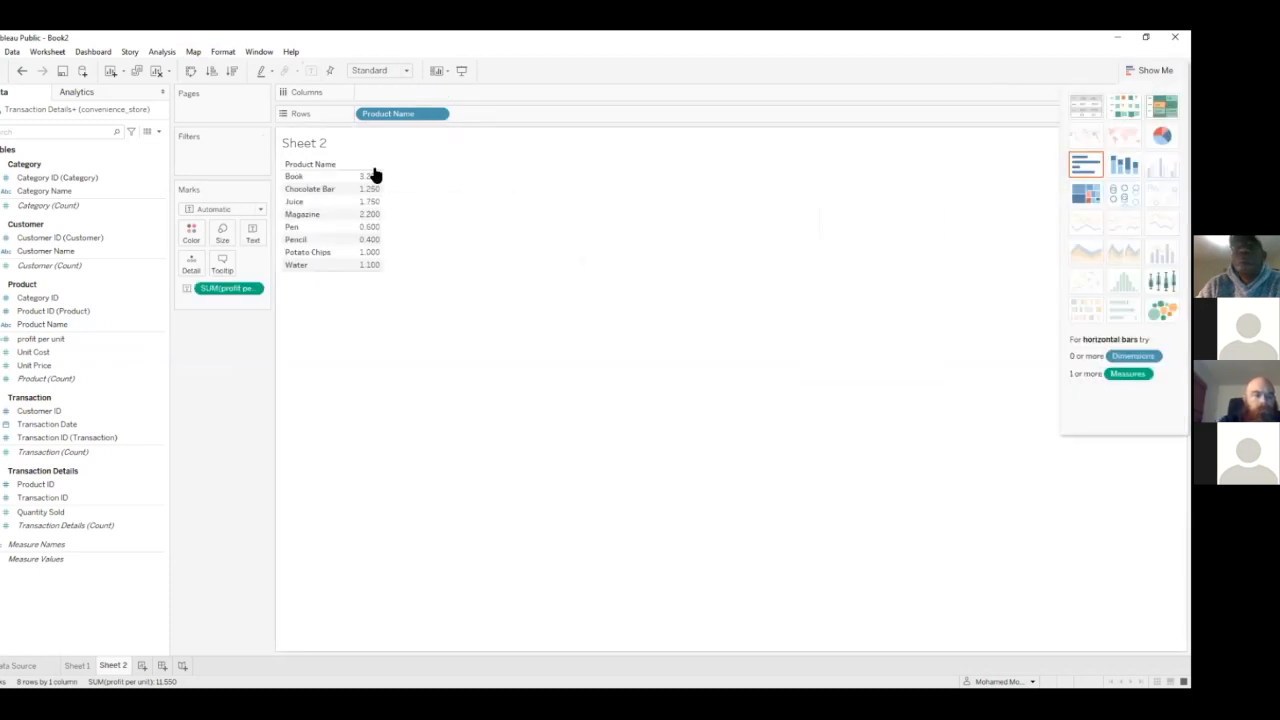
{"action": "double_click", "coordinate": [40, 365]}
{"action": "left_click", "coordinate": [44, 354]}
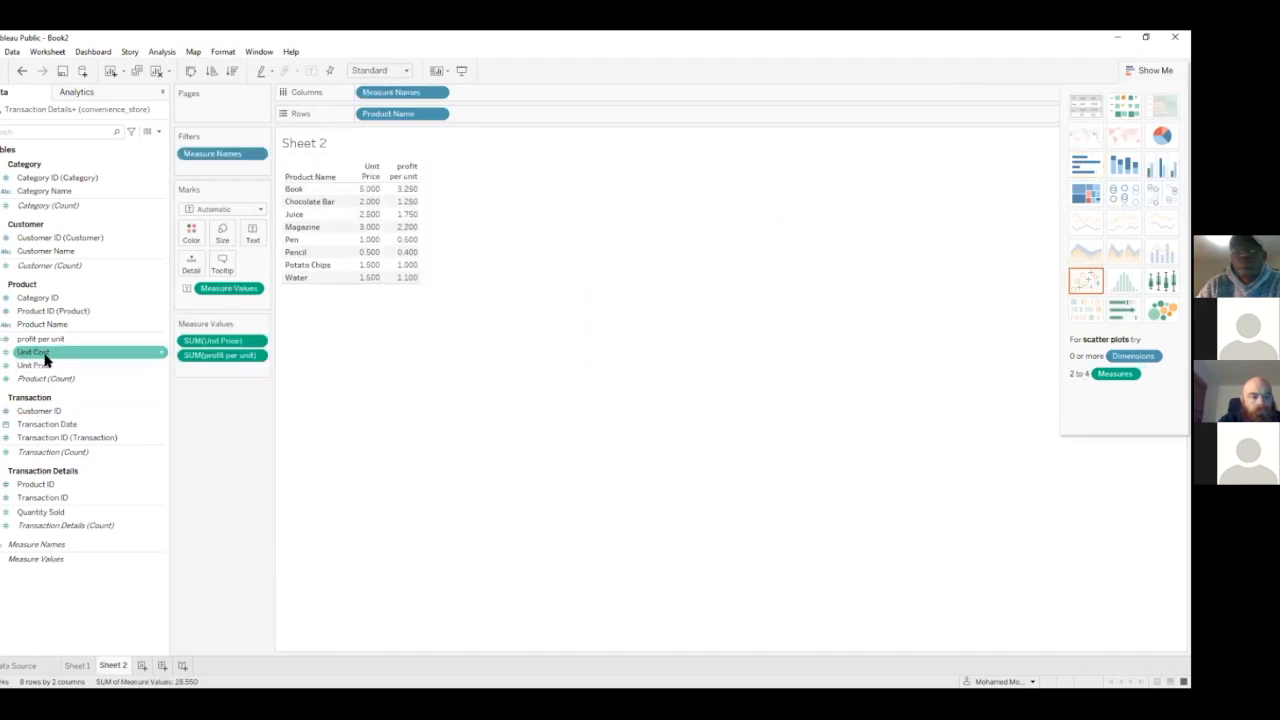
{"action": "double_click", "coordinate": [44, 354]}
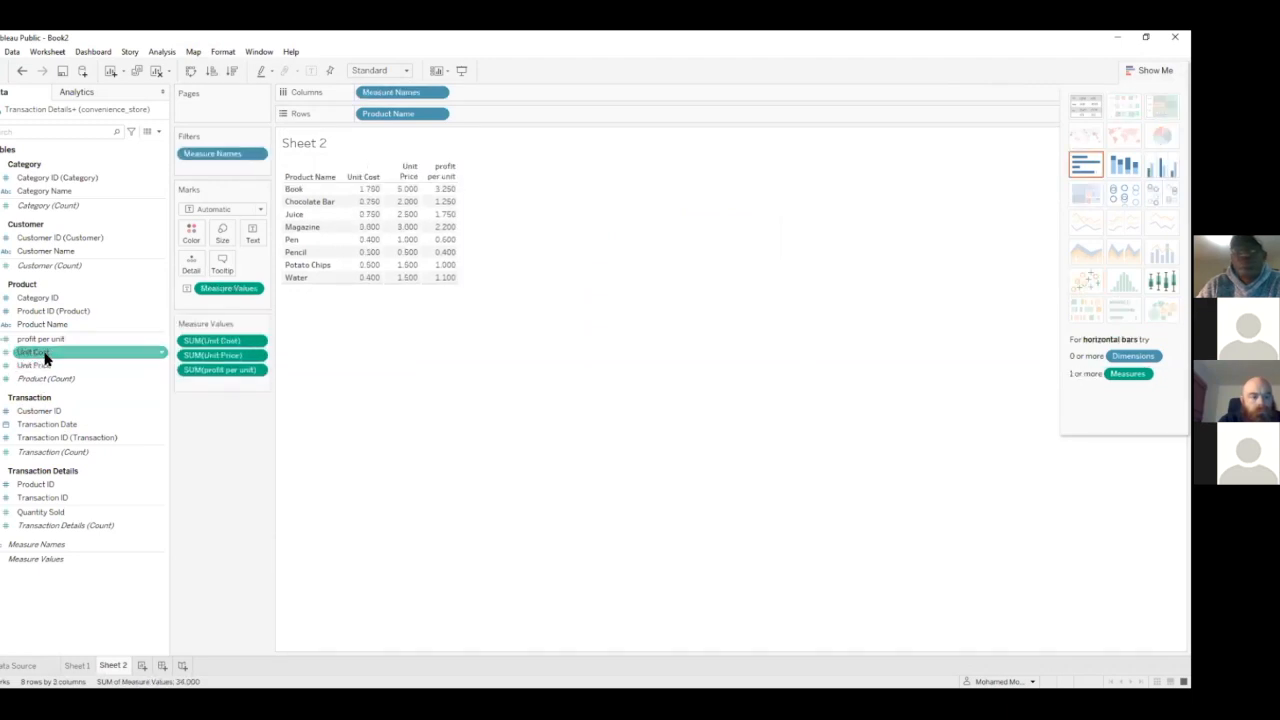
Compare Book's Unit Cost, Unit Price and profit per unit in the Sheet 2 table
{"action": "left_click", "coordinate": [401, 193]}
{"action": "left_click", "coordinate": [362, 190]}
{"action": "left_click", "coordinate": [360, 192]}
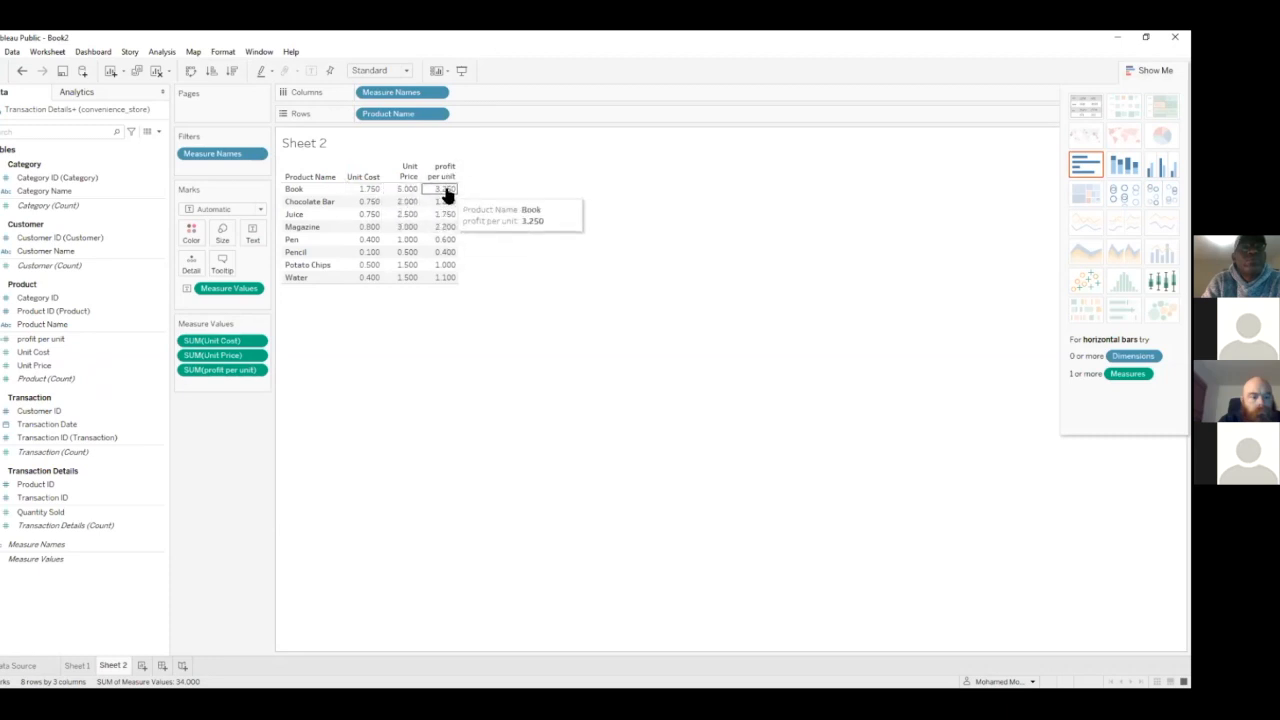
{"action": "left_click", "coordinate": [310, 192]}
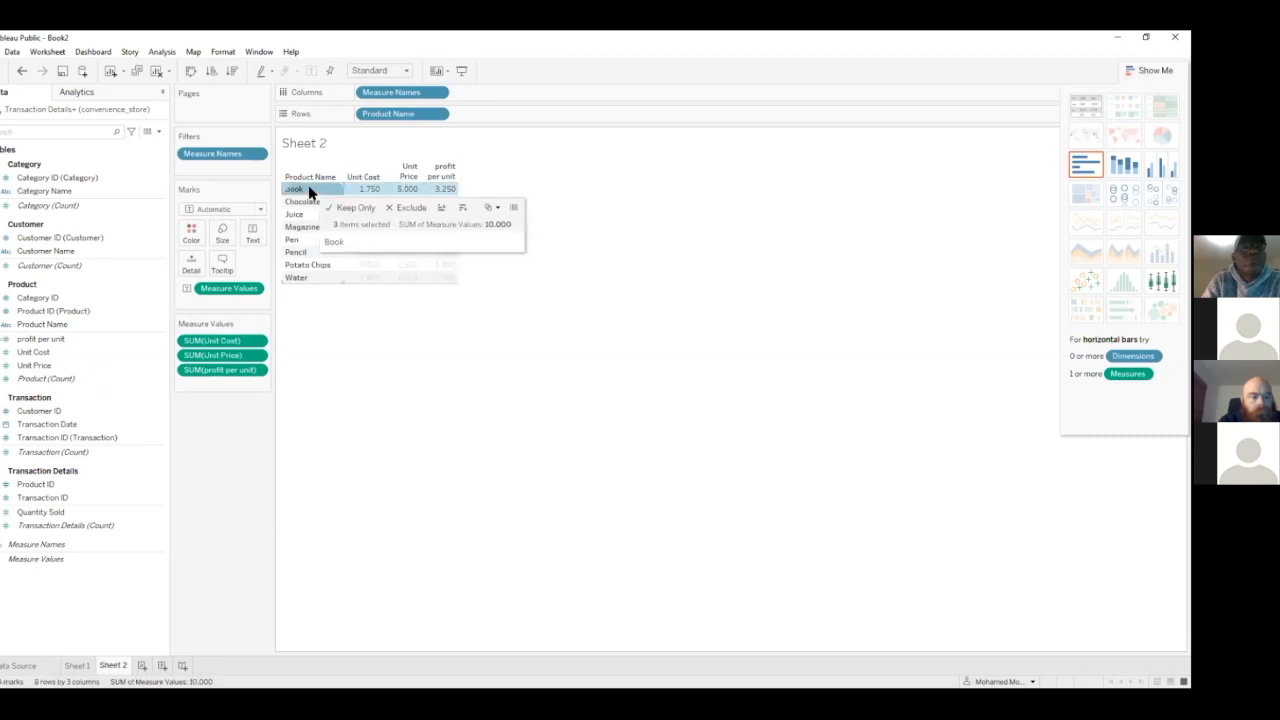
{"action": "left_click", "coordinate": [311, 360]}
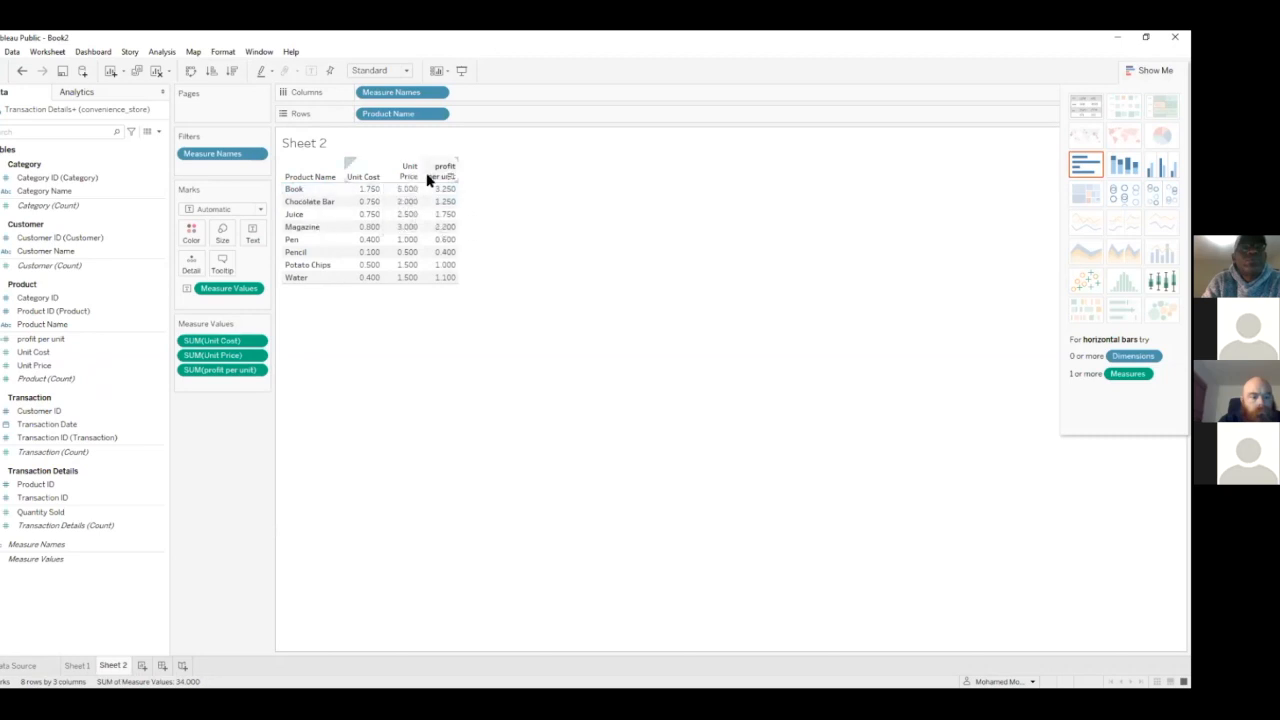
{"action": "mouse_move", "coordinate": [432, 191]}
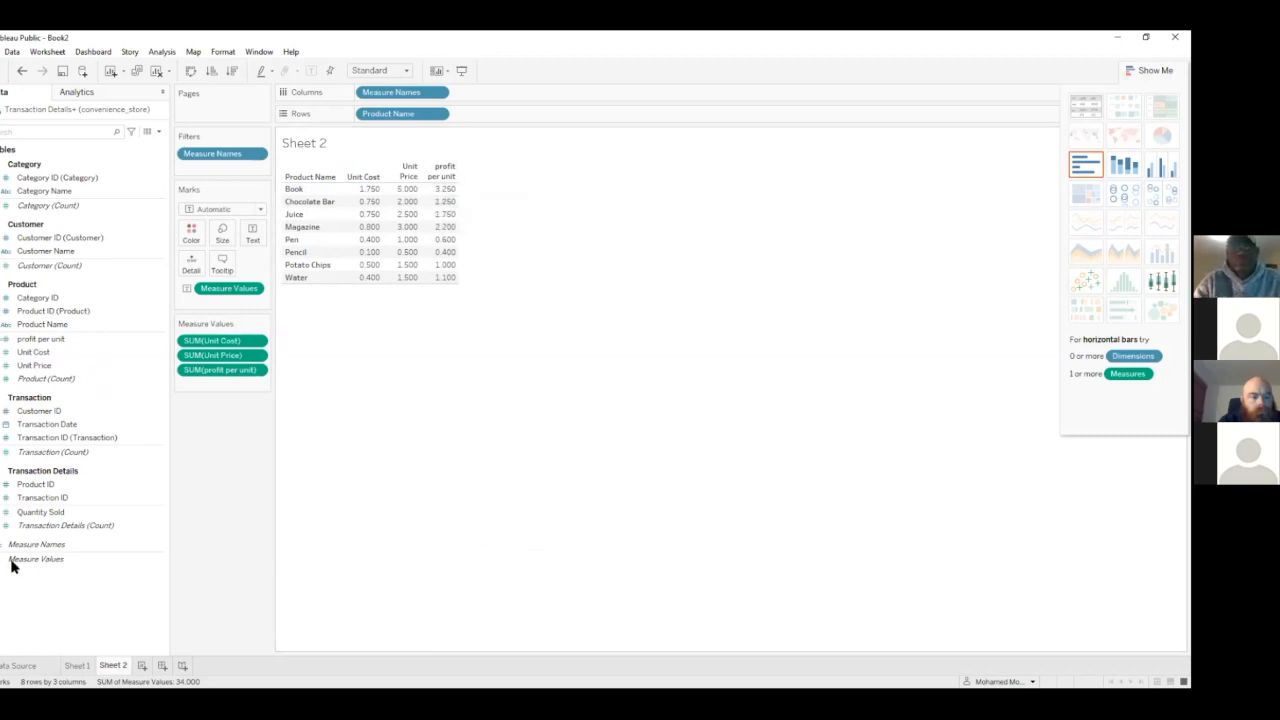
Add a new blank worksheet and return to Sheet 2
{"action": "left_click", "coordinate": [142, 665]}
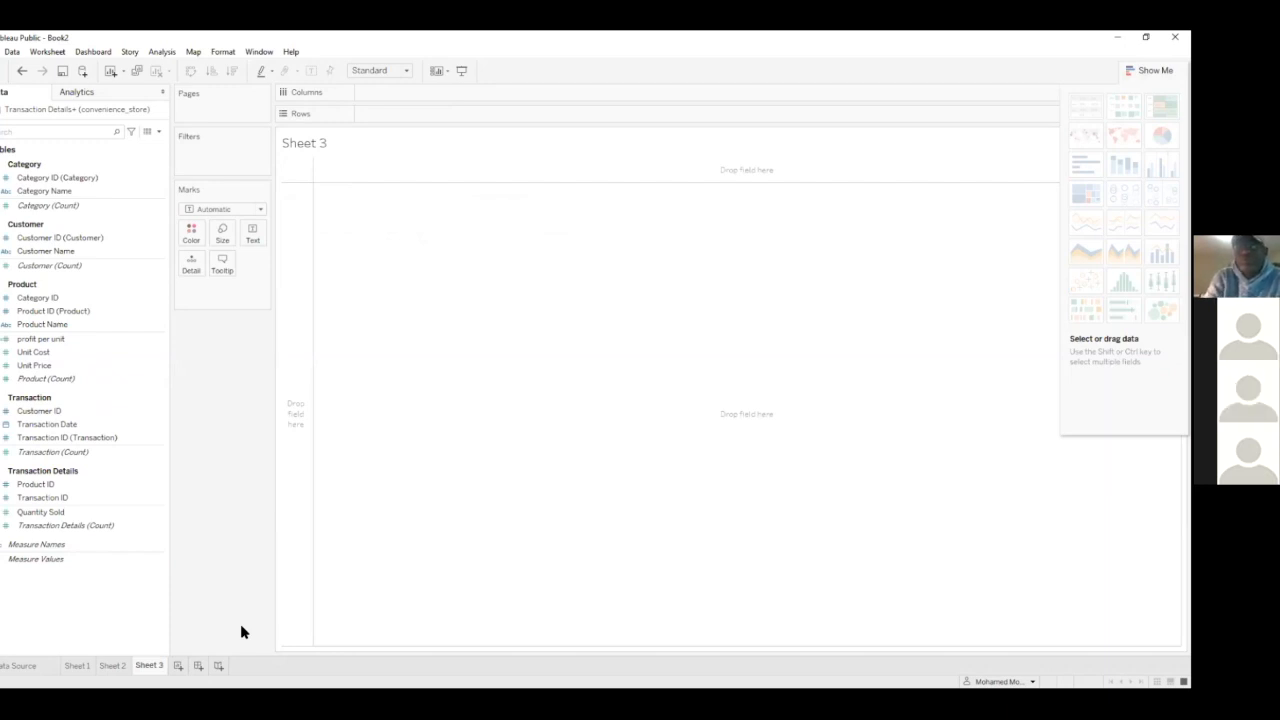
{"action": "left_click", "coordinate": [110, 666]}
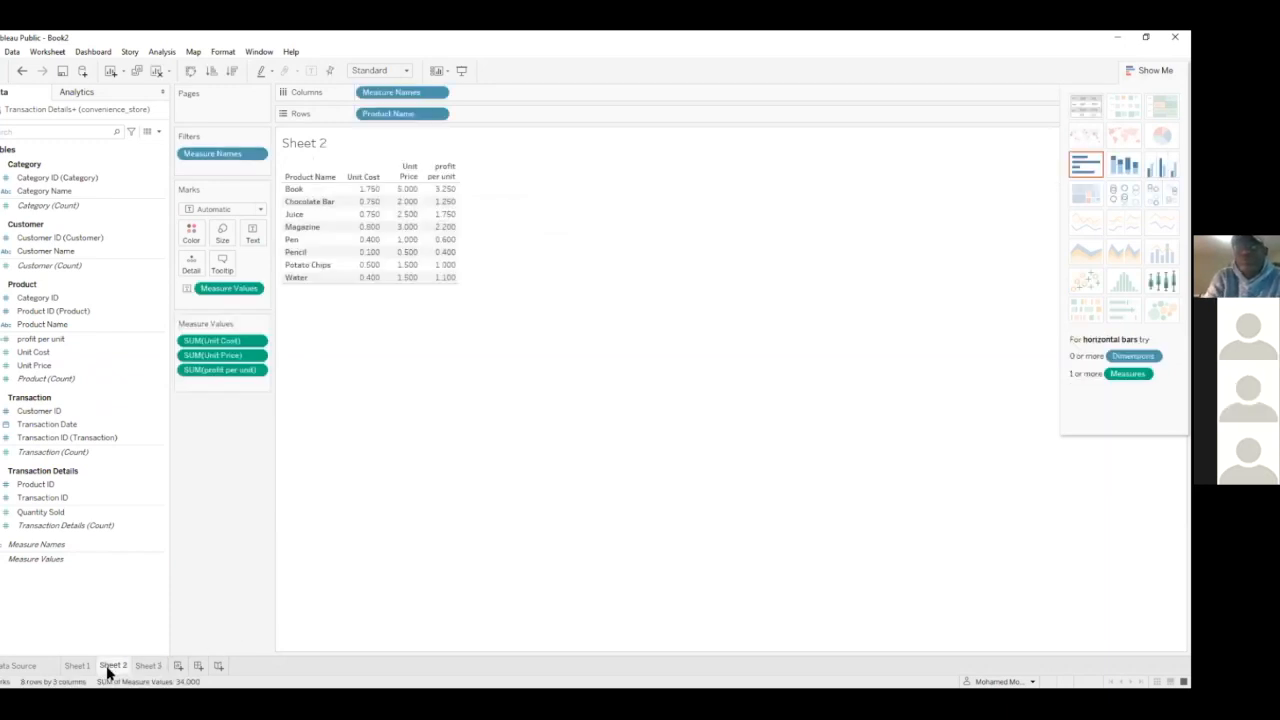
{"action": "mouse_move", "coordinate": [108, 674]}
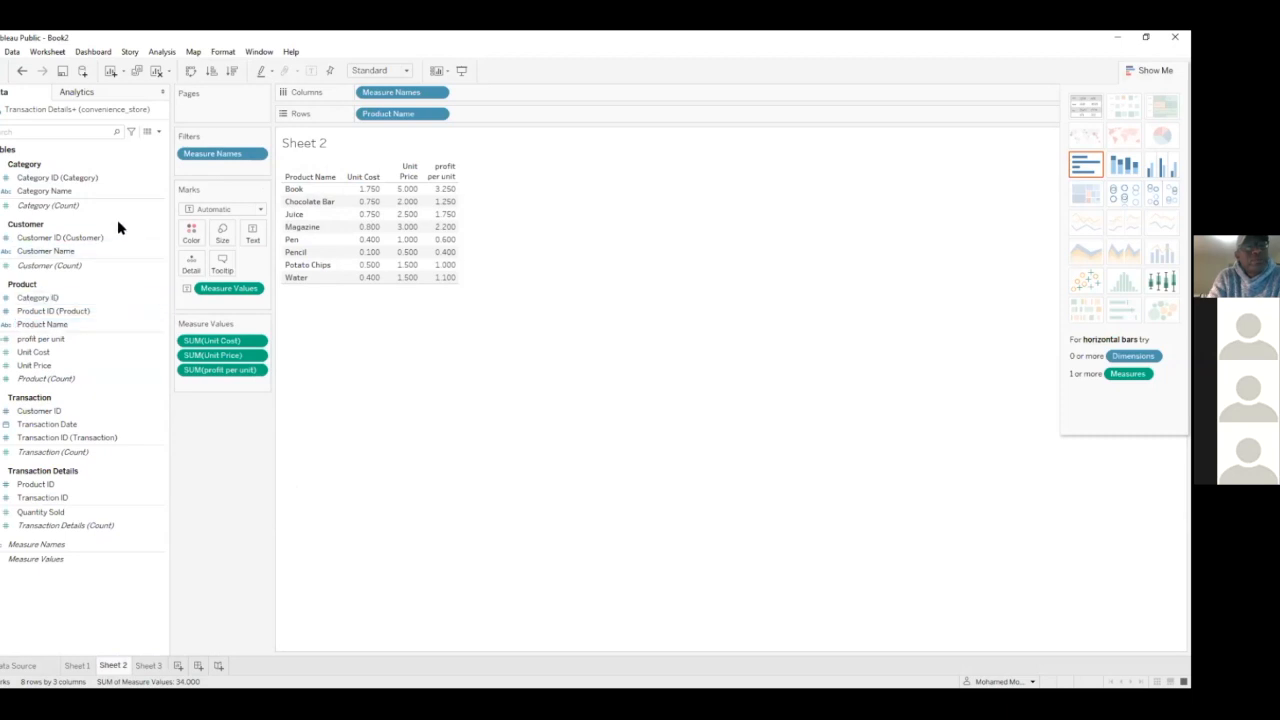
Start a new calculated field and browse the function list by category, including Logical and Number
{"action": "left_click", "coordinate": [156, 131]}
{"action": "left_click", "coordinate": [144, 142]}
{"action": "left_click", "coordinate": [722, 420]}
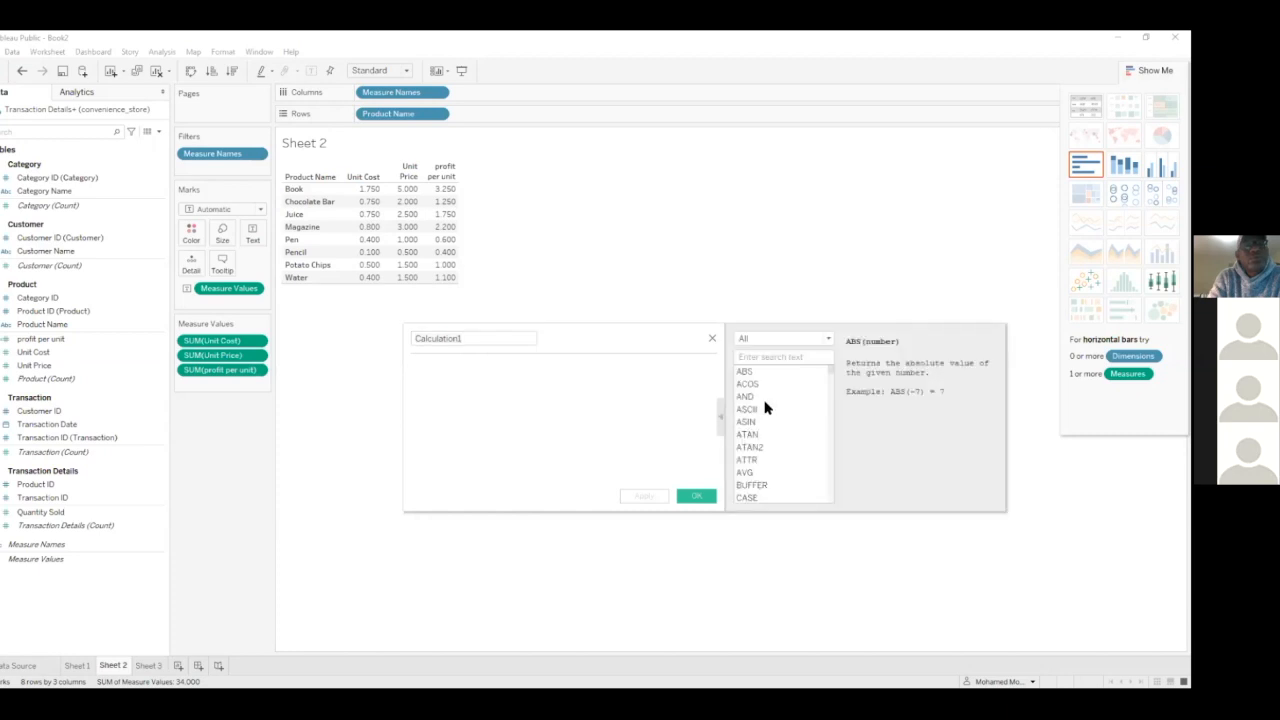
{"action": "left_click", "coordinate": [824, 338]}
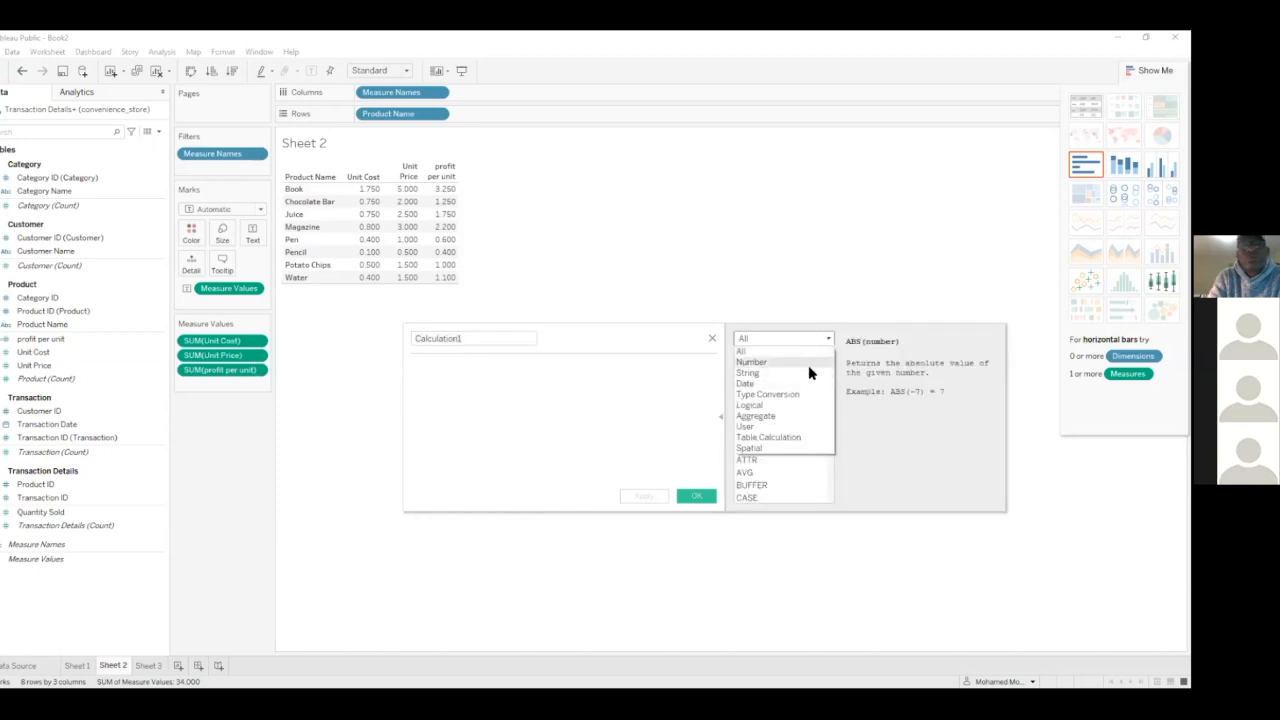
{"action": "left_click", "coordinate": [776, 405]}
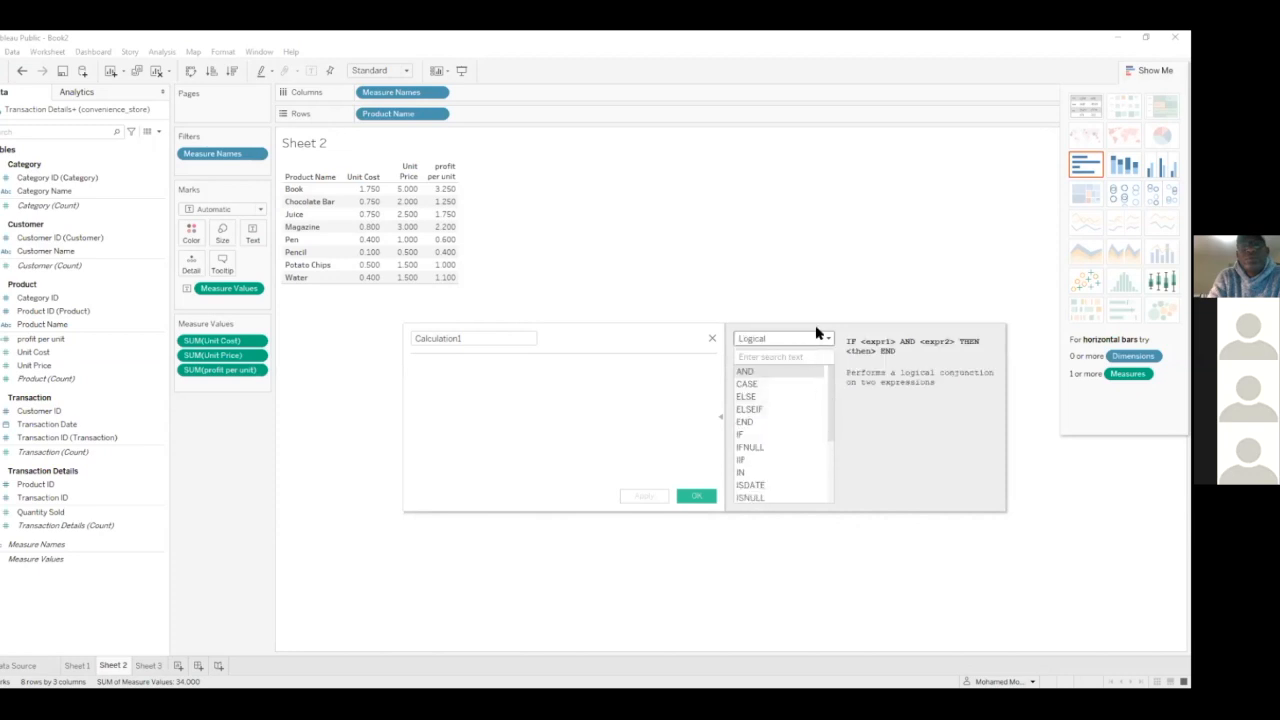
{"action": "left_click", "coordinate": [816, 338]}
{"action": "left_click", "coordinate": [800, 371]}
{"action": "left_click", "coordinate": [807, 341]}
{"action": "left_click", "coordinate": [812, 359]}
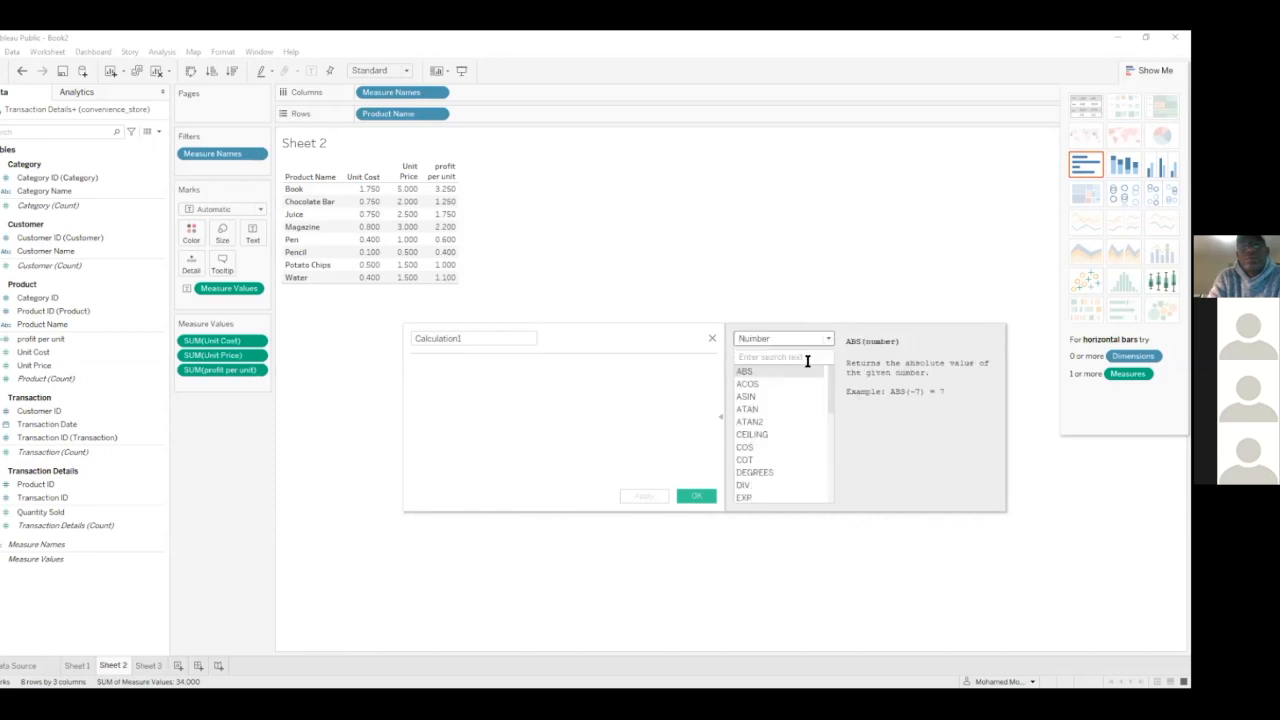
Search all calculation functions for "ran" and close the calculation editor without creating a field
{"action": "left_click", "coordinate": [825, 341]}
{"action": "left_click", "coordinate": [790, 347]}
{"action": "left_click", "coordinate": [789, 357]}
{"action": "type", "text": "ran"}
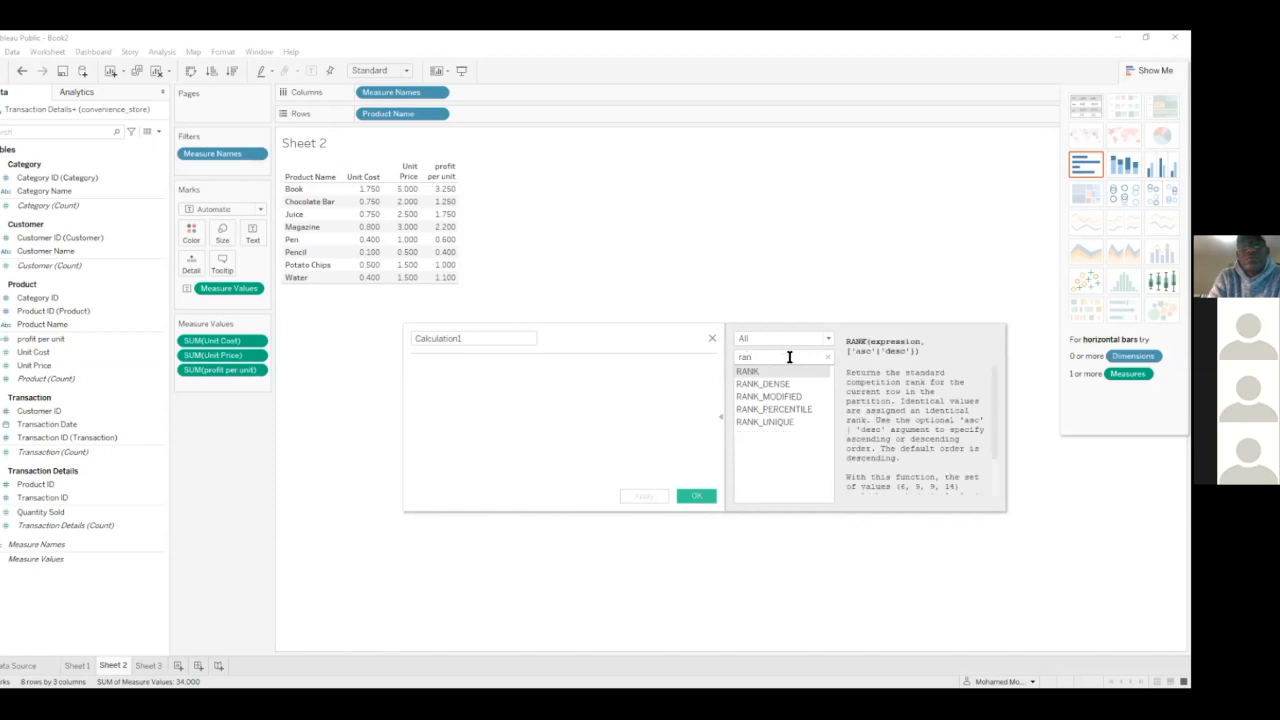
{"action": "left_click", "coordinate": [713, 341]}
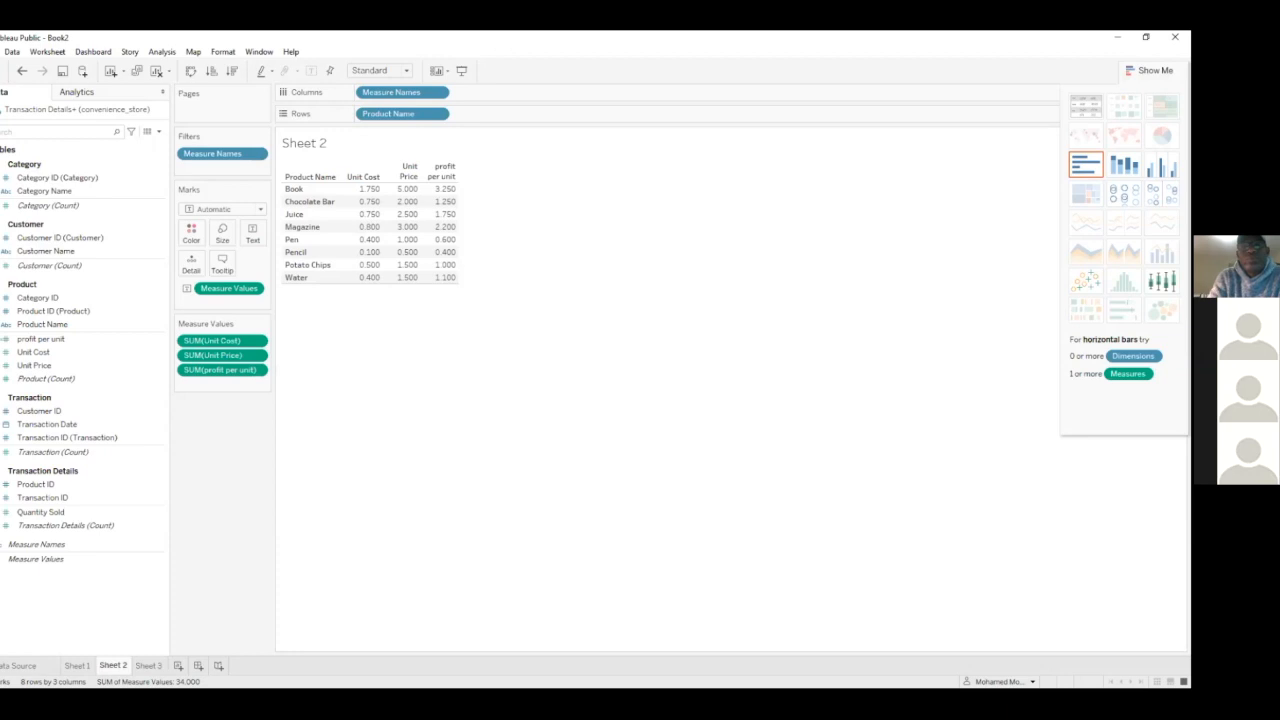
Hide Show Me and switch to Sheet 3, highlighting the profit per unit and Quantity Sold fields
{"action": "left_click", "coordinate": [1155, 70]}
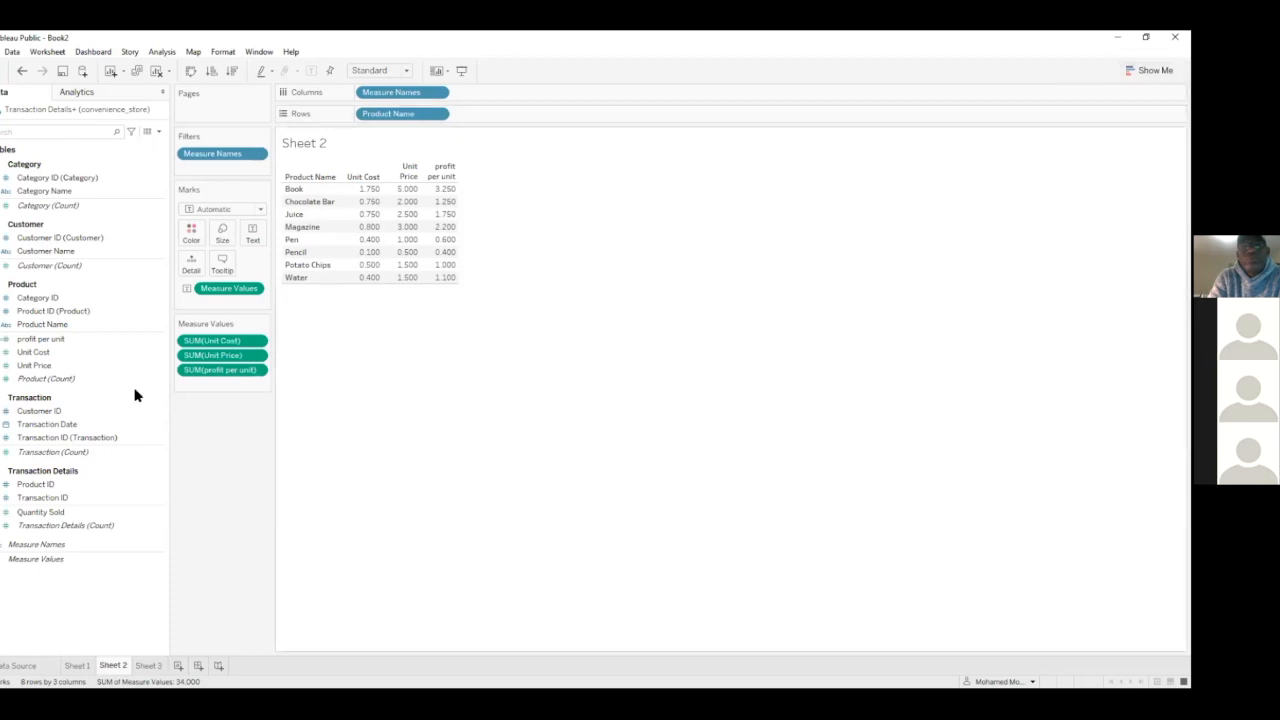
{"action": "left_click", "coordinate": [146, 667]}
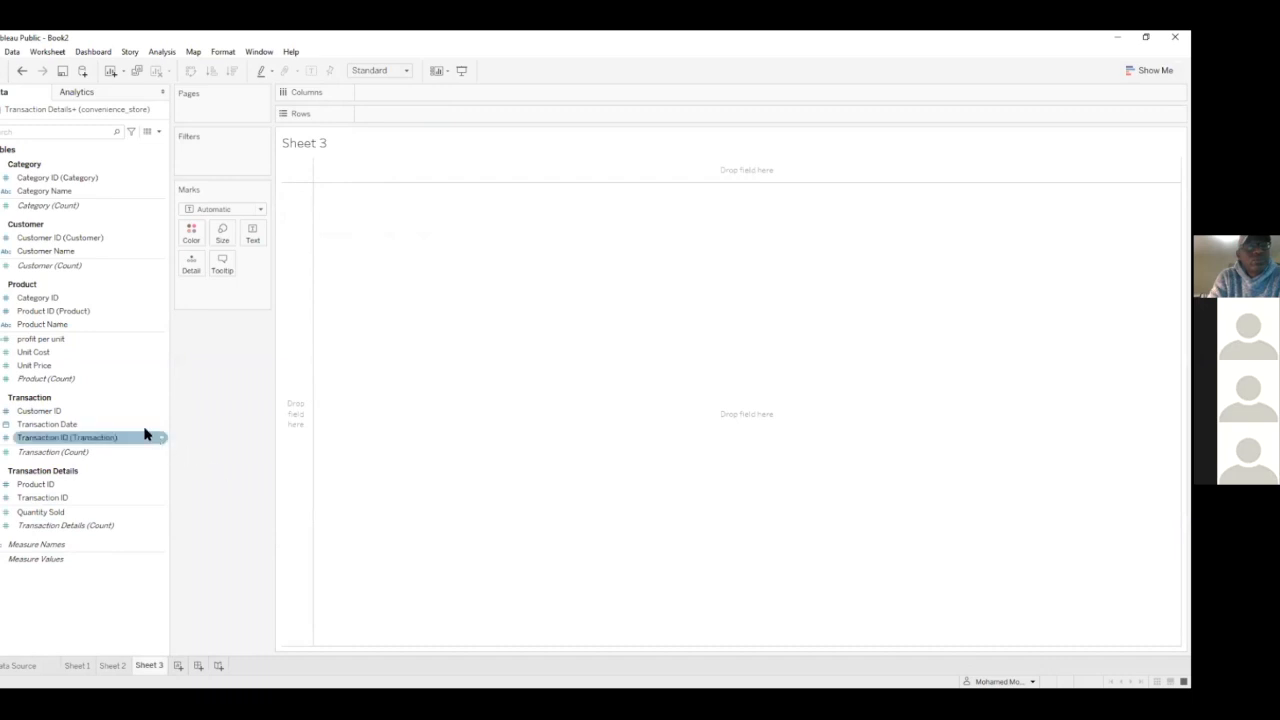
{"action": "left_click", "coordinate": [104, 341]}
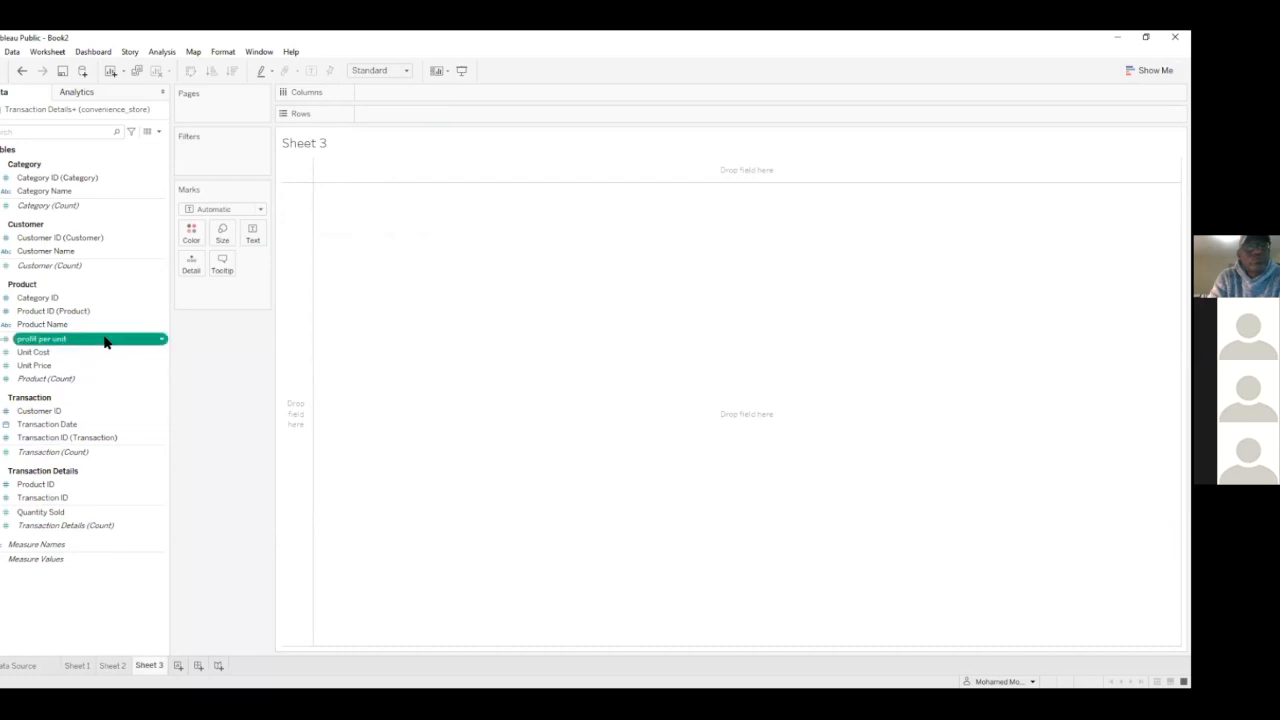
{"action": "left_click", "coordinate": [57, 515], "text": "ctrl"}
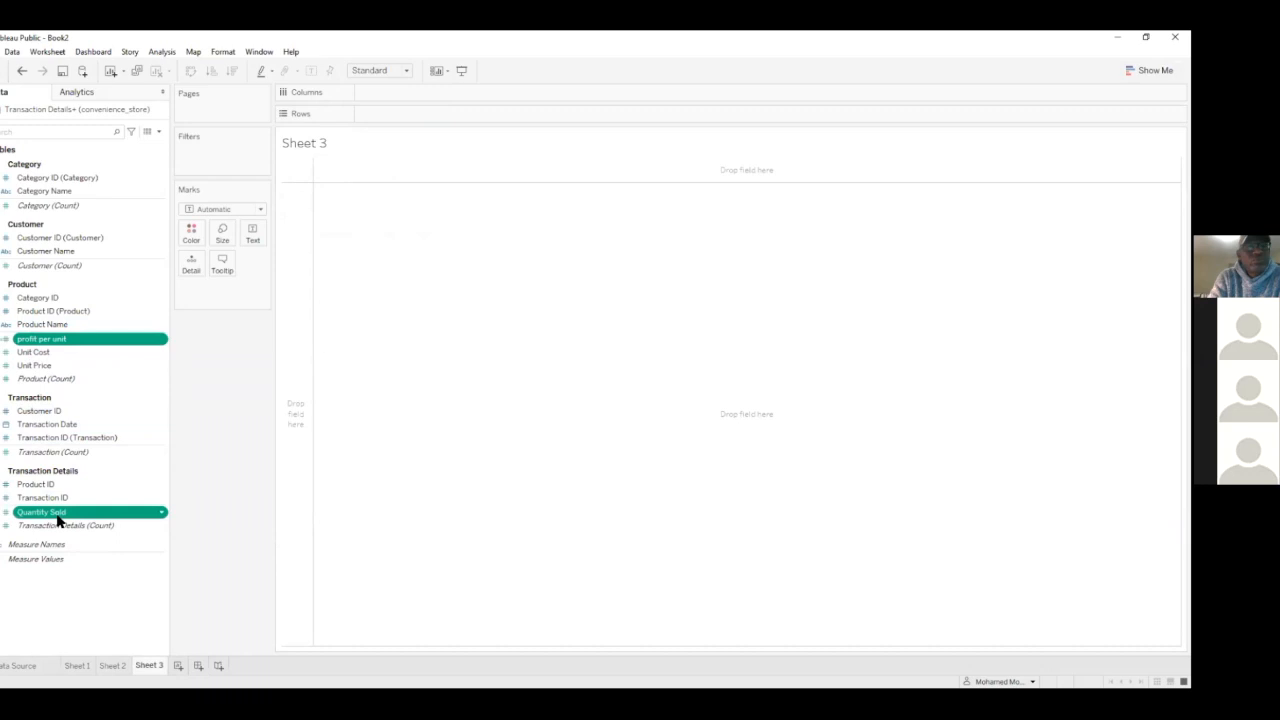
Create a calculated field named Total Profit with the formula [profit per unit]*[Quantity Sold]
{"action": "left_click", "coordinate": [158, 132]}
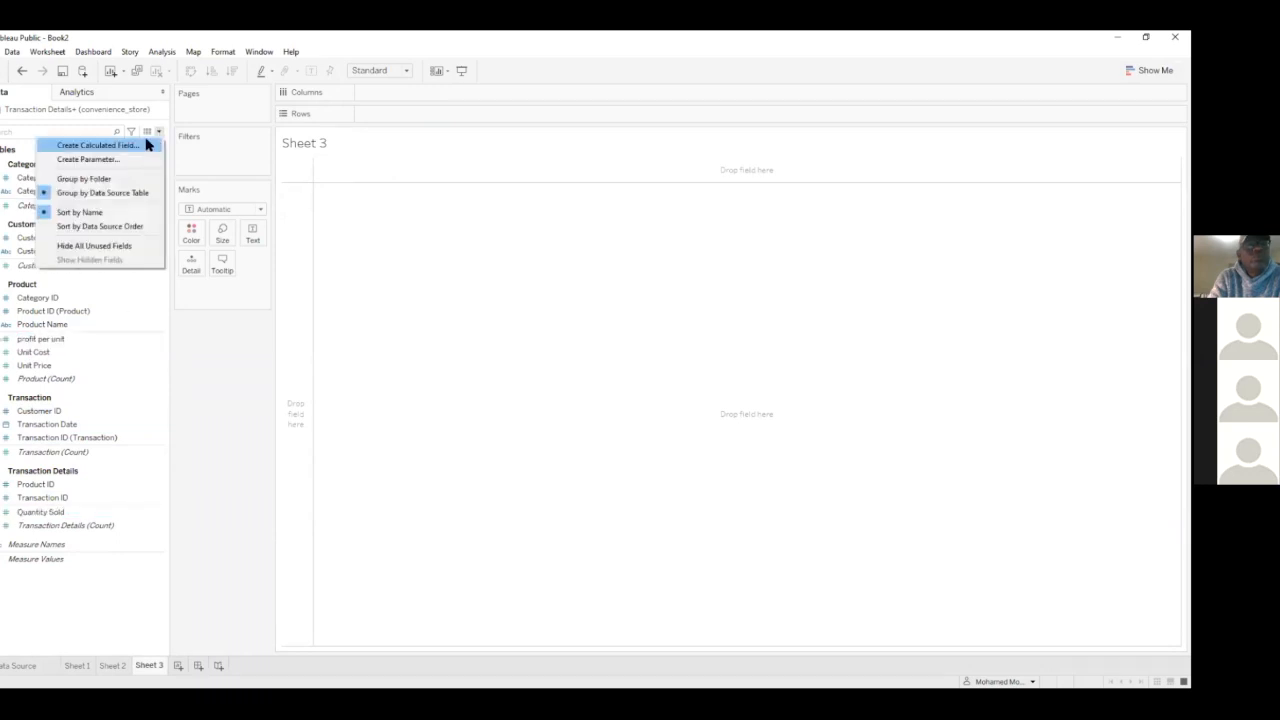
{"action": "left_click", "coordinate": [98, 145]}
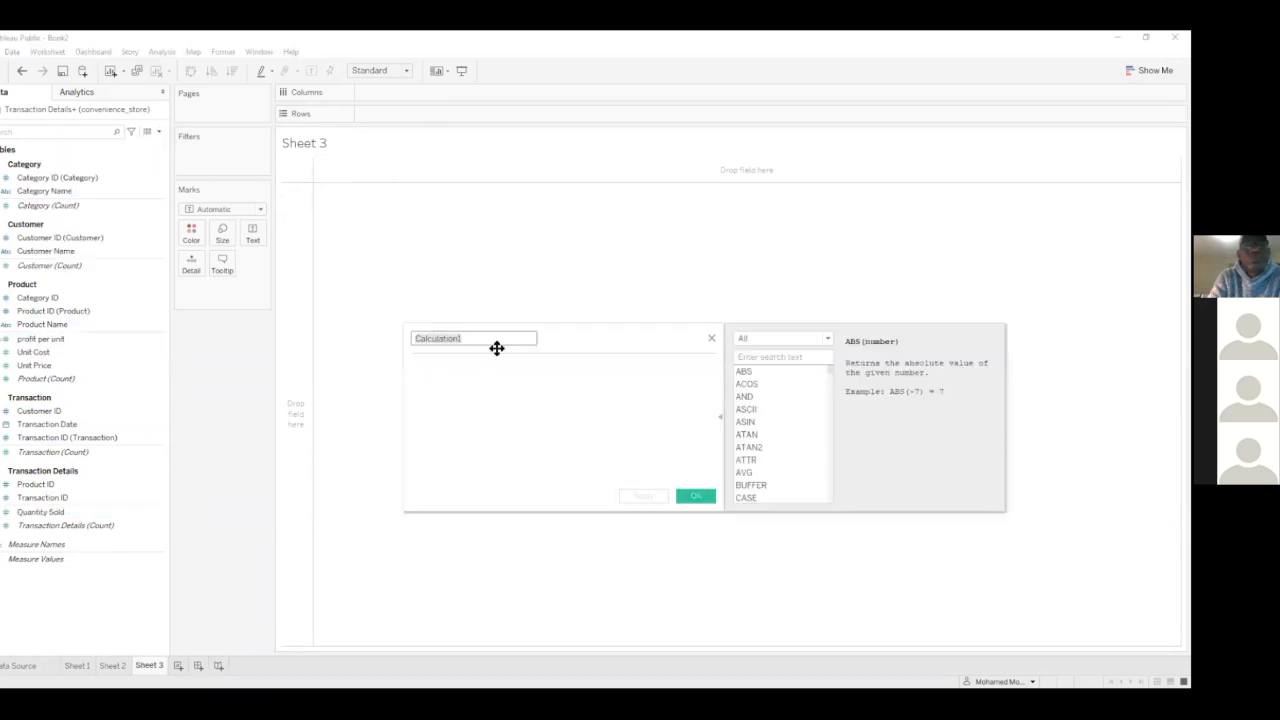
{"action": "type", "text": "Total Profit"}
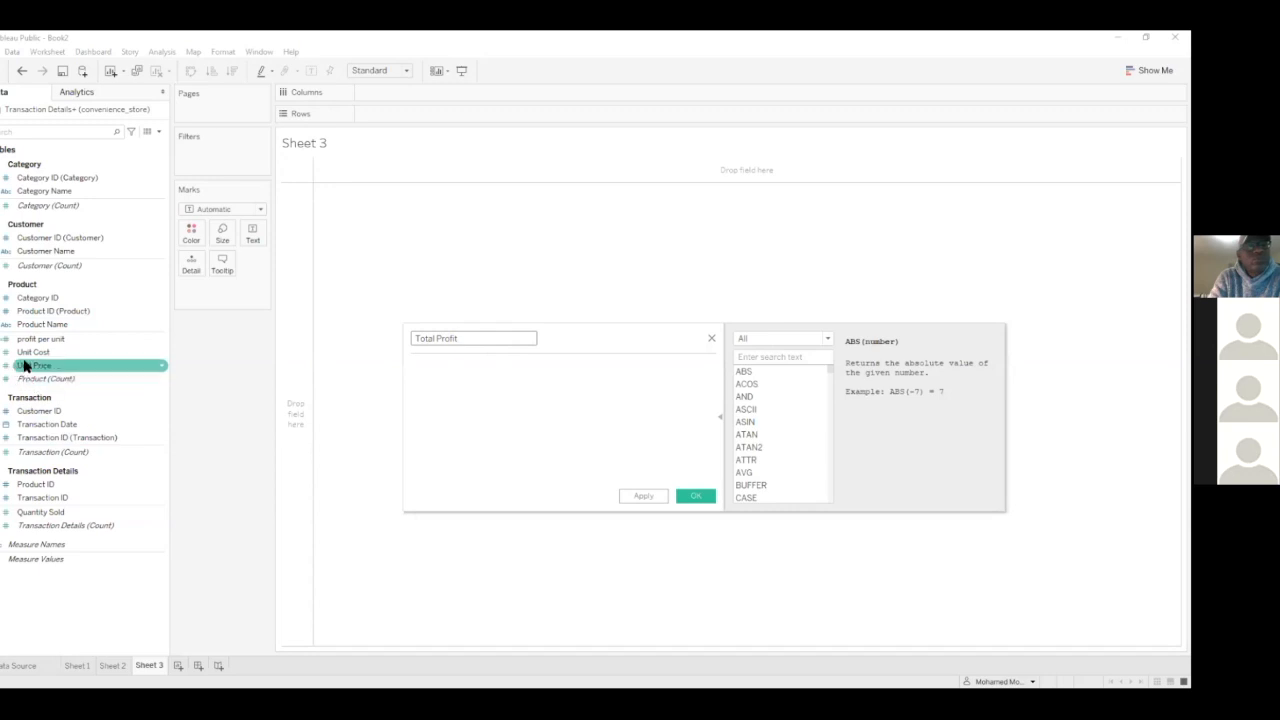
{"action": "left_click_drag", "start_coordinate": [37, 345], "coordinate": [549, 417]}
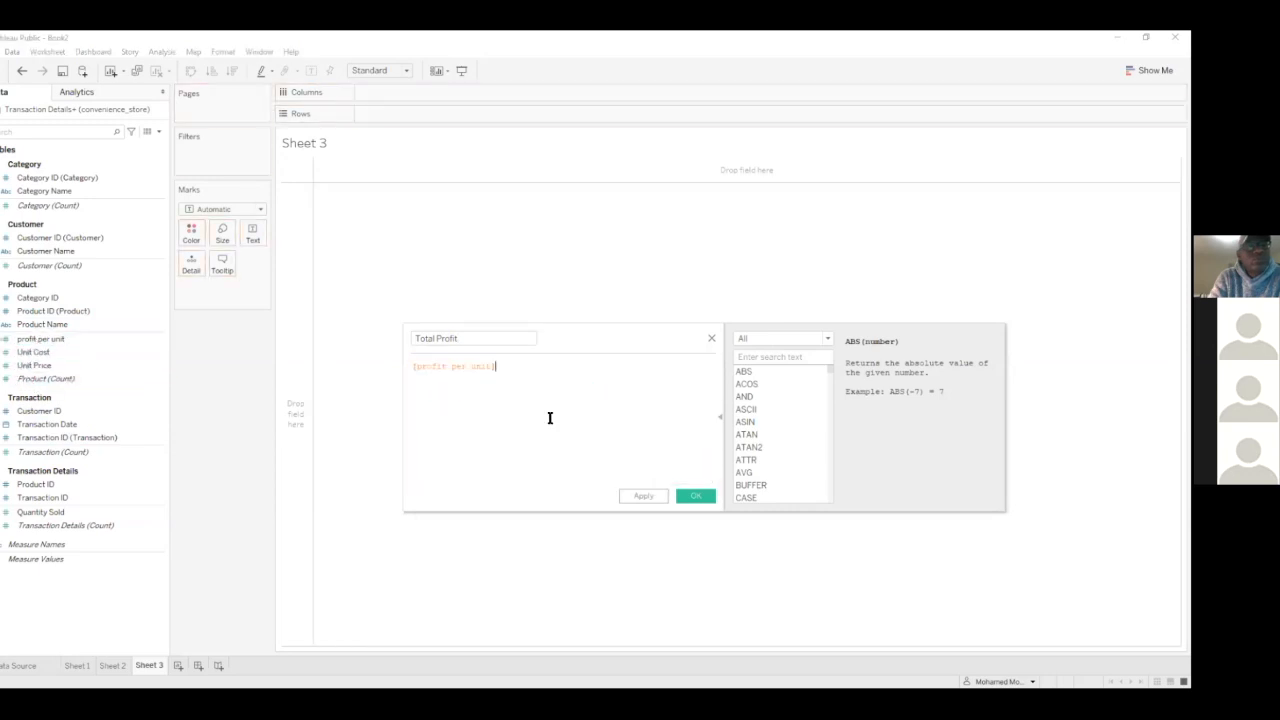
{"action": "type", "text": "*"}
{"action": "left_click", "coordinate": [74, 513]}
{"action": "left_click_drag", "start_coordinate": [74, 518], "coordinate": [580, 410]}
{"action": "left_click", "coordinate": [643, 496]}
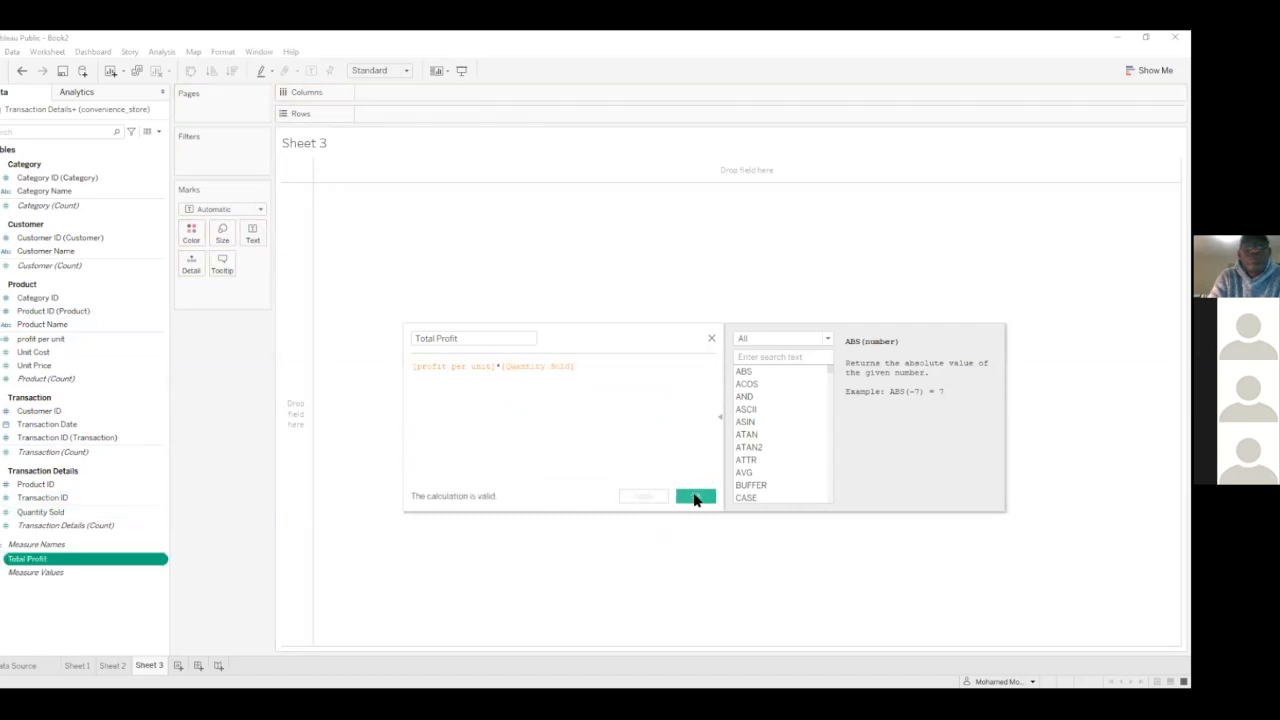
{"action": "left_click", "coordinate": [695, 497]}
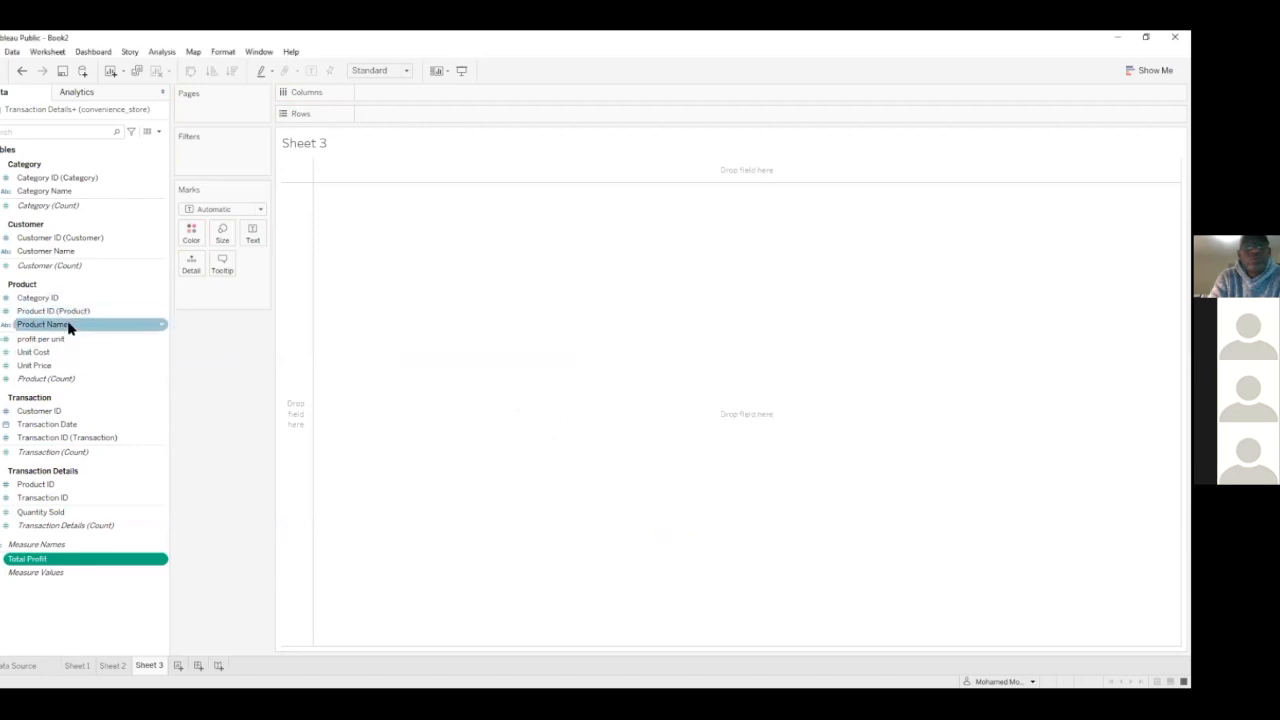
Add Product Name to the rows of Sheet 3
{"action": "double_click", "coordinate": [69, 324]}
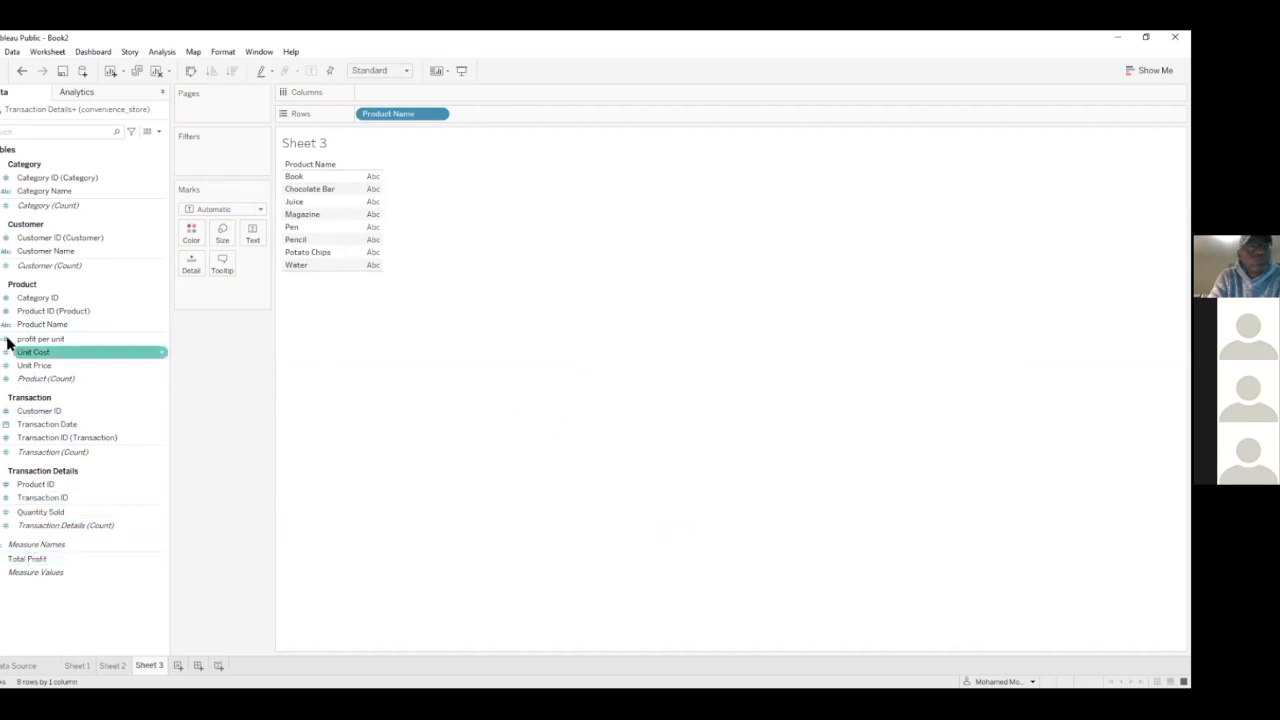
{"action": "left_click", "coordinate": [37, 342]}
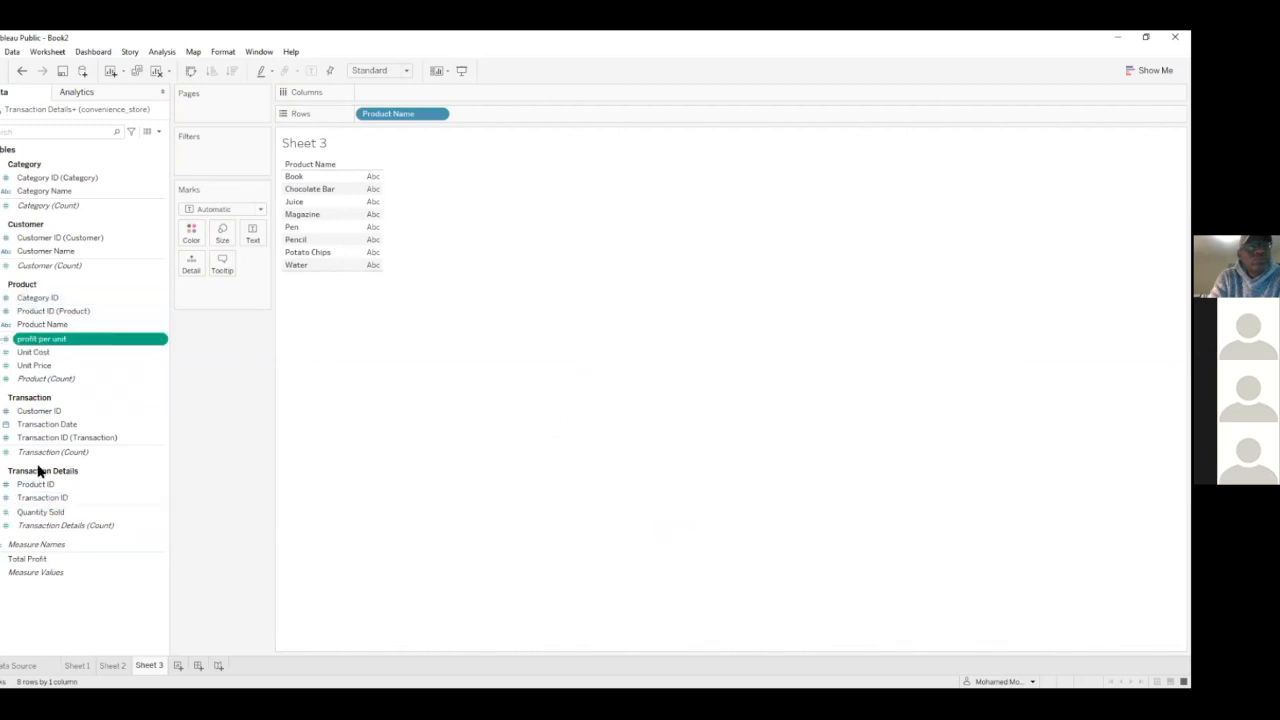
Open the Total Profit calculation to review its formula and close it without changes
{"action": "left_click", "coordinate": [14, 561]}
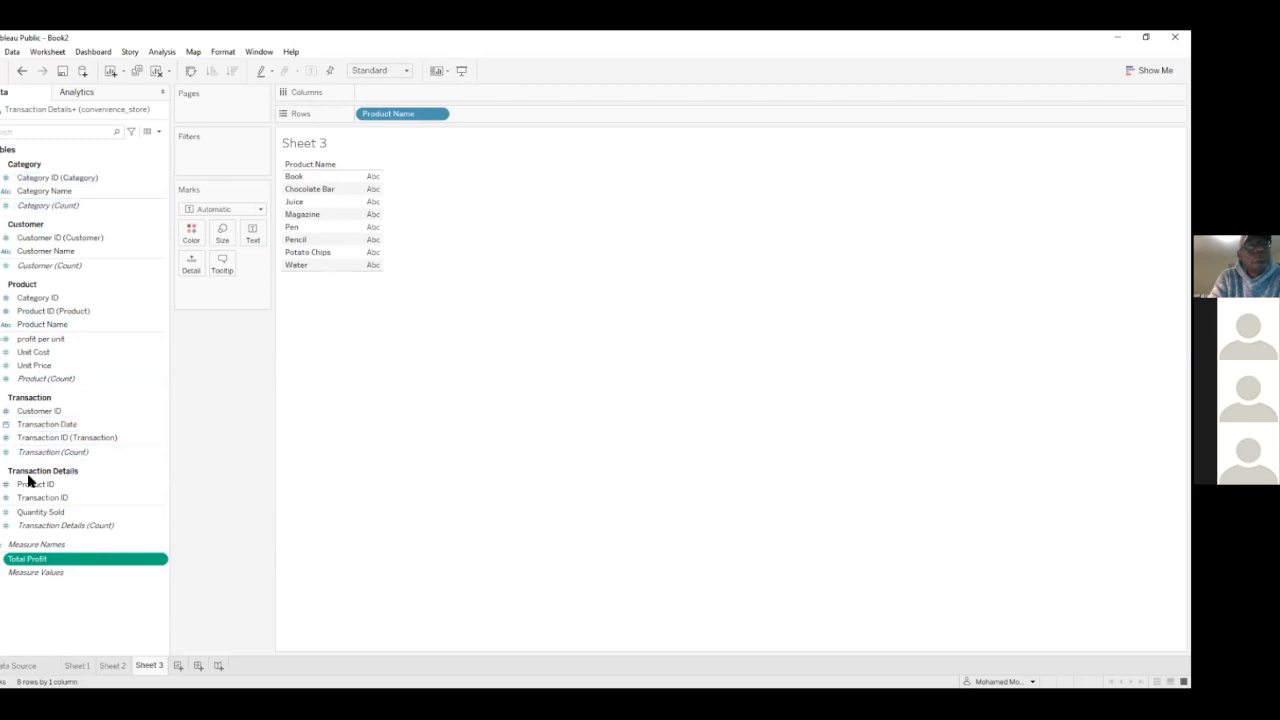
{"action": "right_click", "coordinate": [42, 566]}
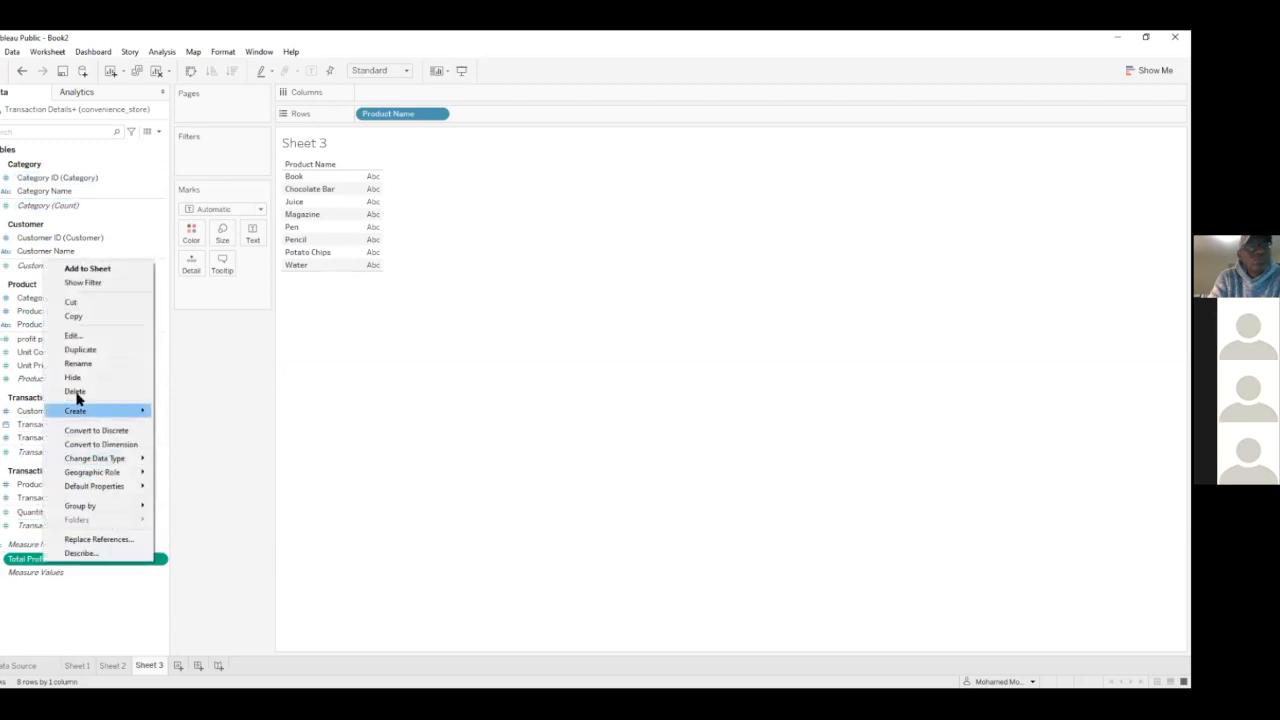
{"action": "left_click", "coordinate": [114, 339]}
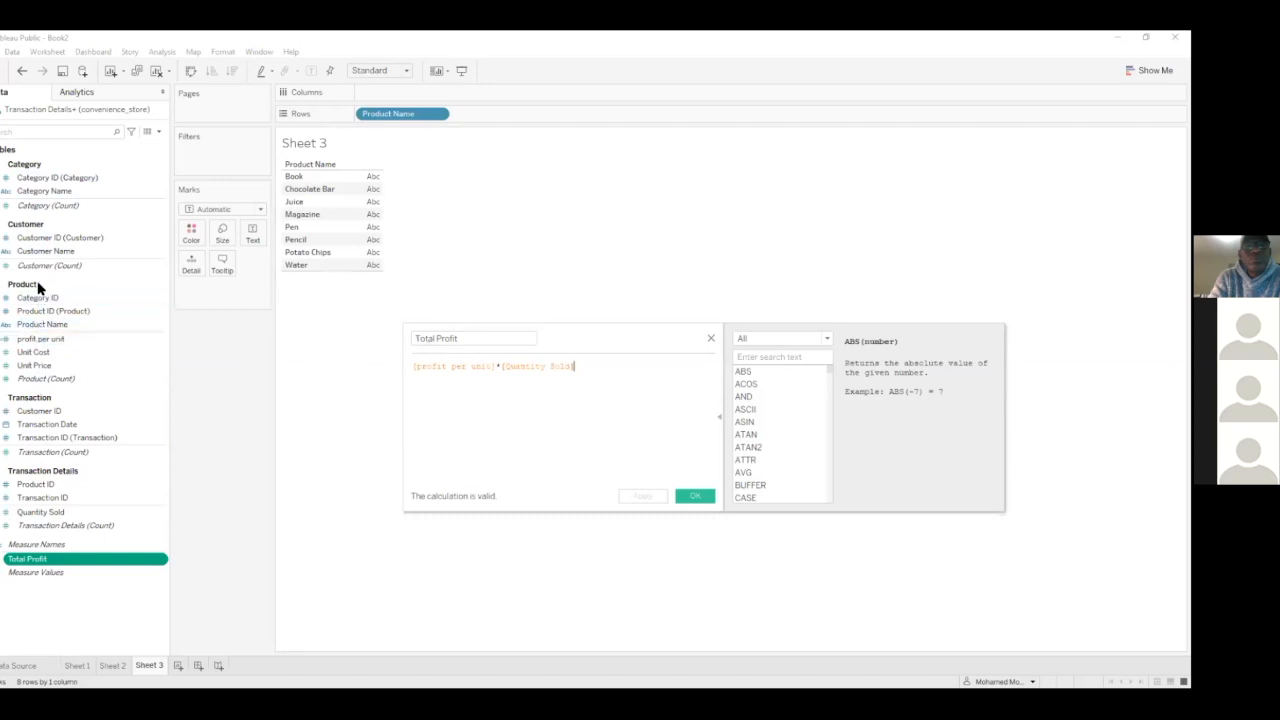
{"action": "left_click", "coordinate": [709, 342]}
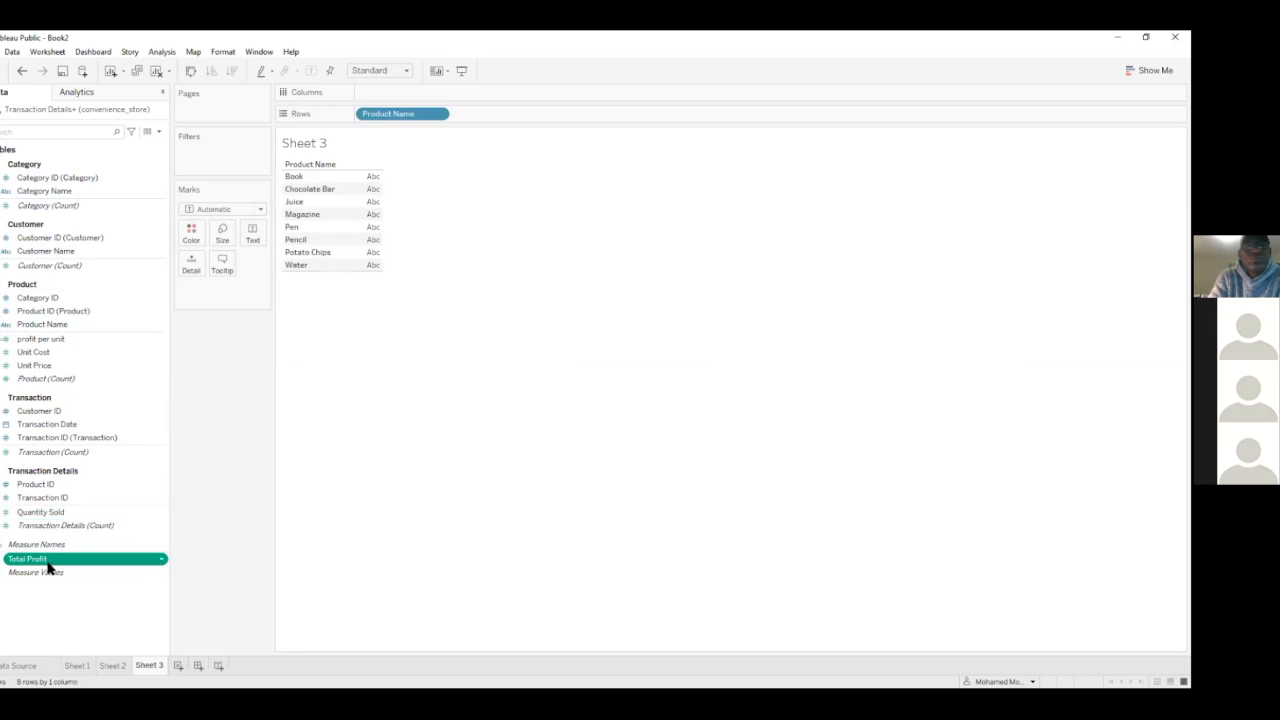
Chart Total Profit by Product Name as horizontal bars on Sheet 3, sorted in descending order with mark labels shown
{"action": "double_click", "coordinate": [12, 563]}
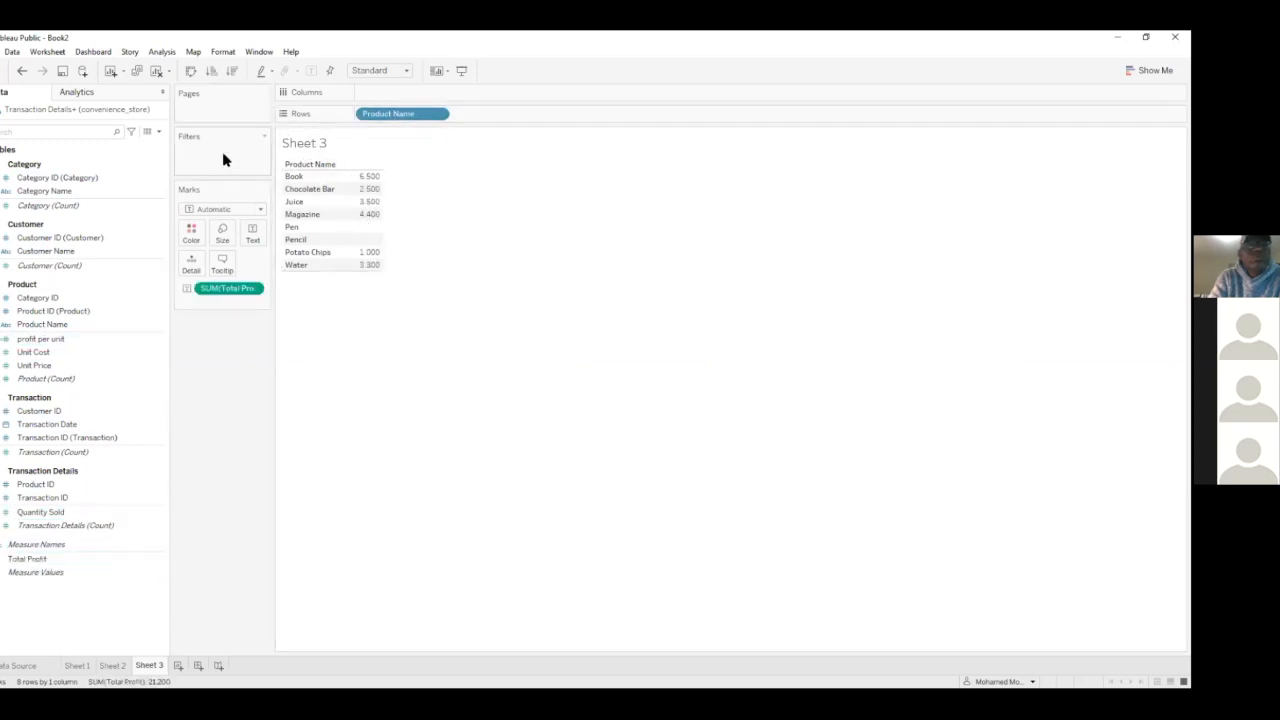
{"action": "left_click_drag", "start_coordinate": [212, 296], "coordinate": [380, 92]}
{"action": "left_click", "coordinate": [231, 73]}
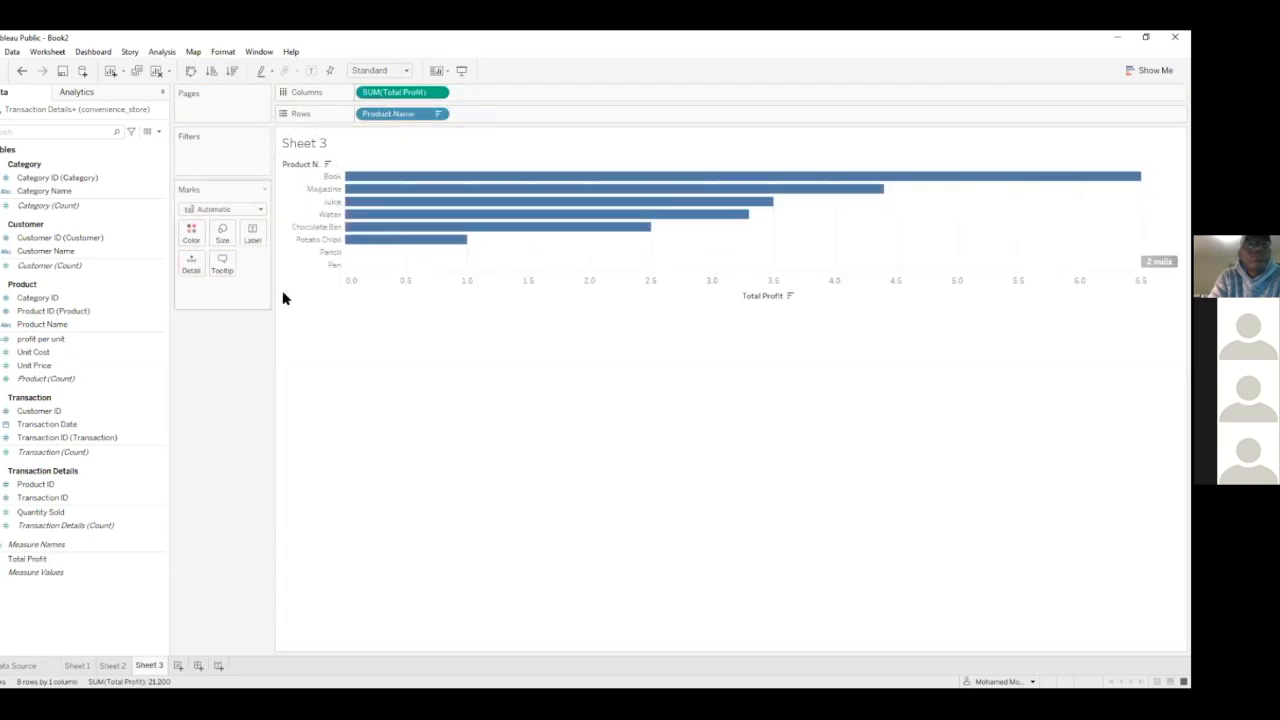
{"action": "left_click", "coordinate": [311, 70]}
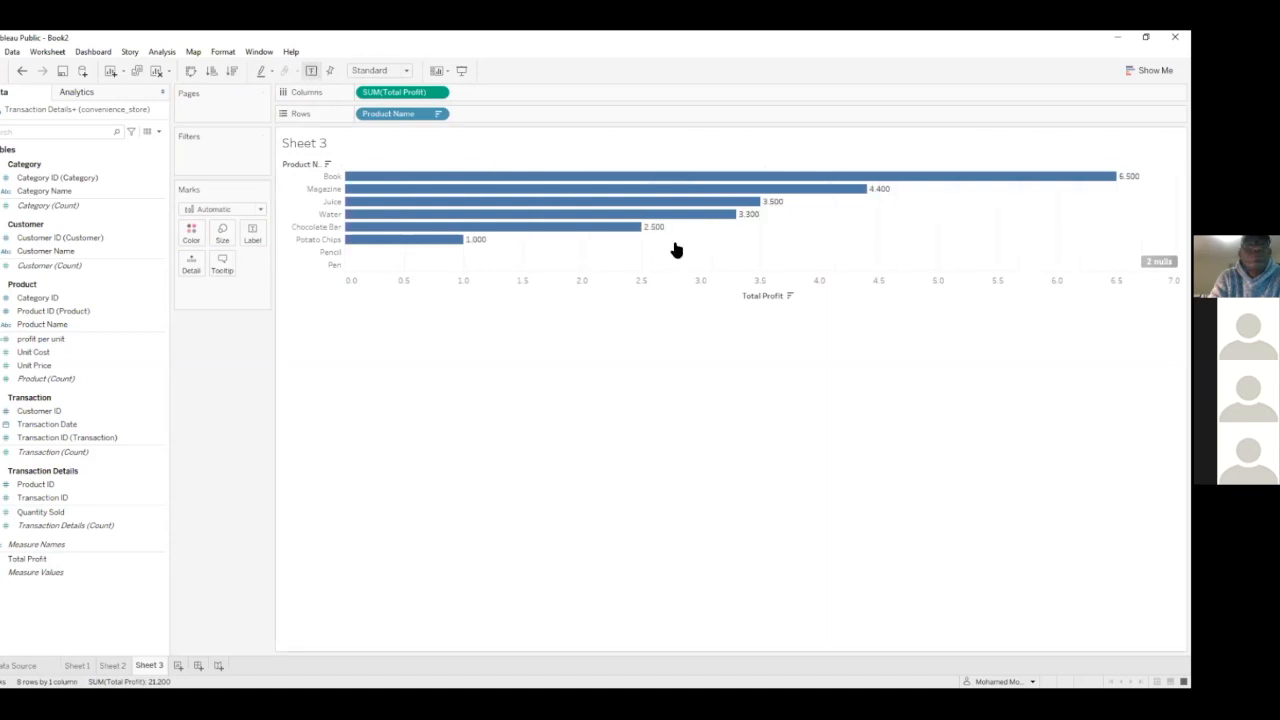
{"action": "mouse_move", "coordinate": [1108, 176]}
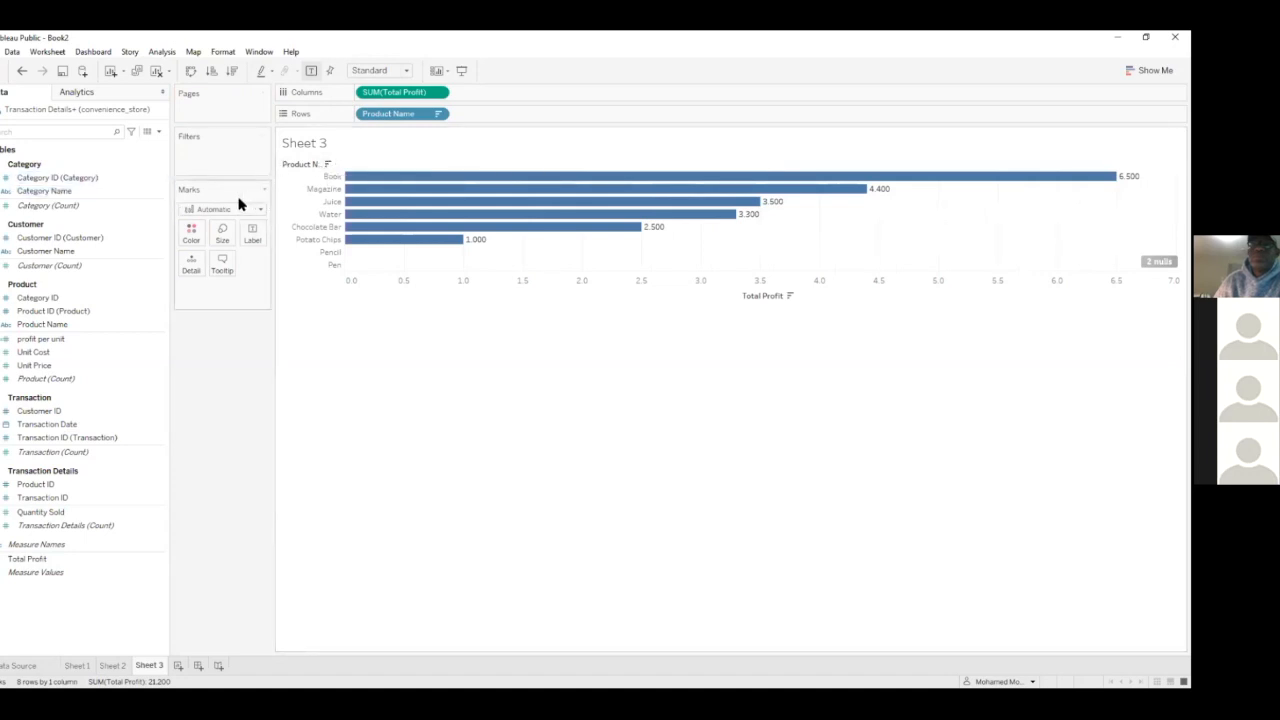
Add Category Name to the rows of Sheet 3 ahead of Product Name and check the Beverage group
{"action": "left_click", "coordinate": [164, 208]}
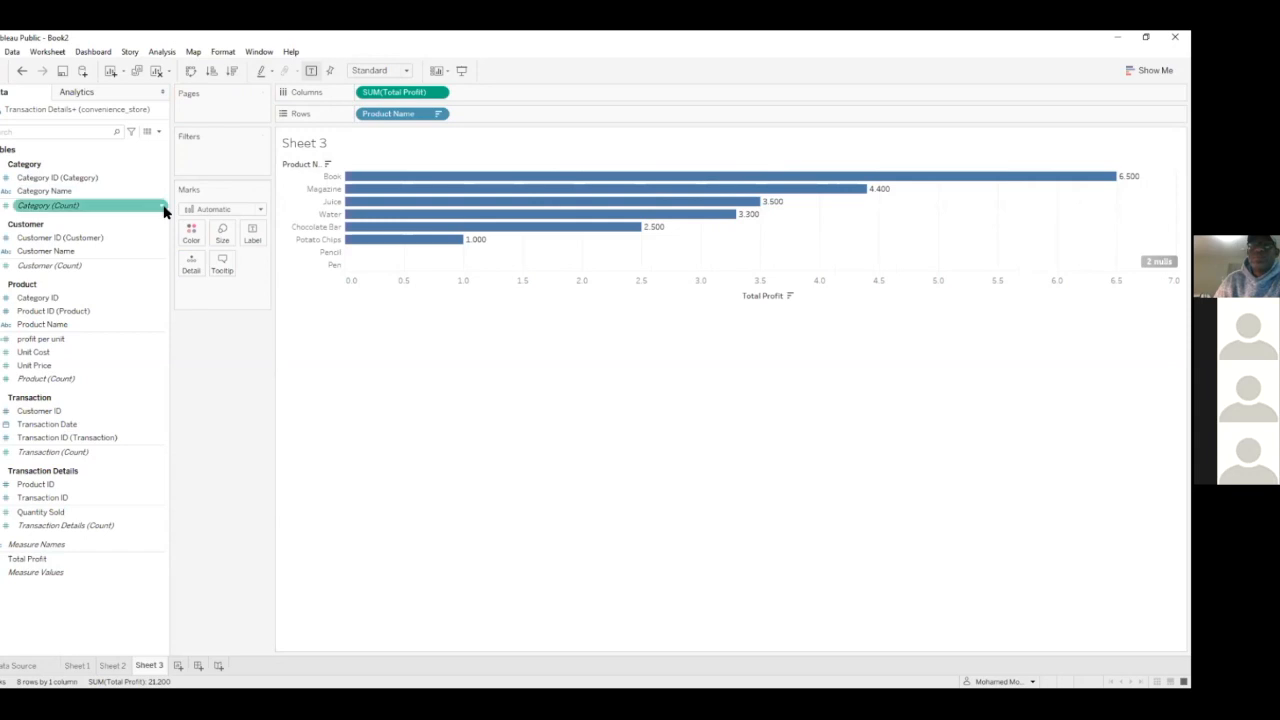
{"action": "left_click", "coordinate": [84, 195]}
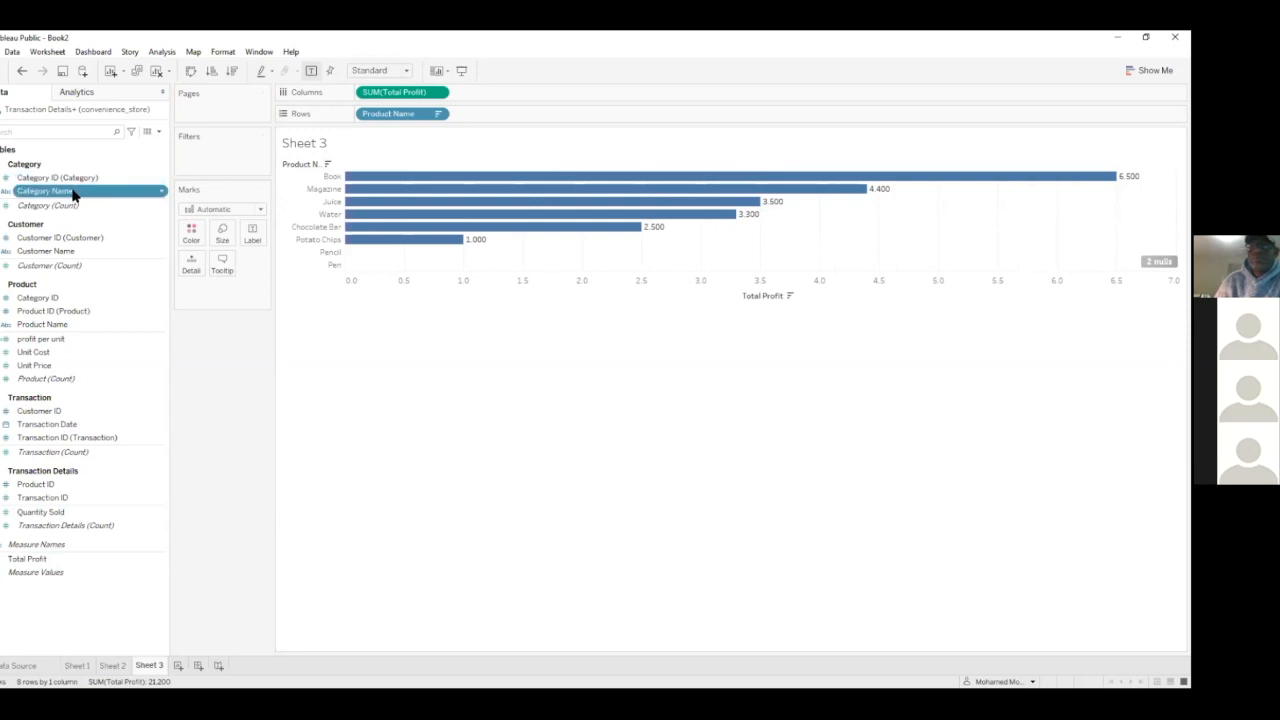
{"action": "left_click_drag", "start_coordinate": [72, 195], "coordinate": [363, 119]}
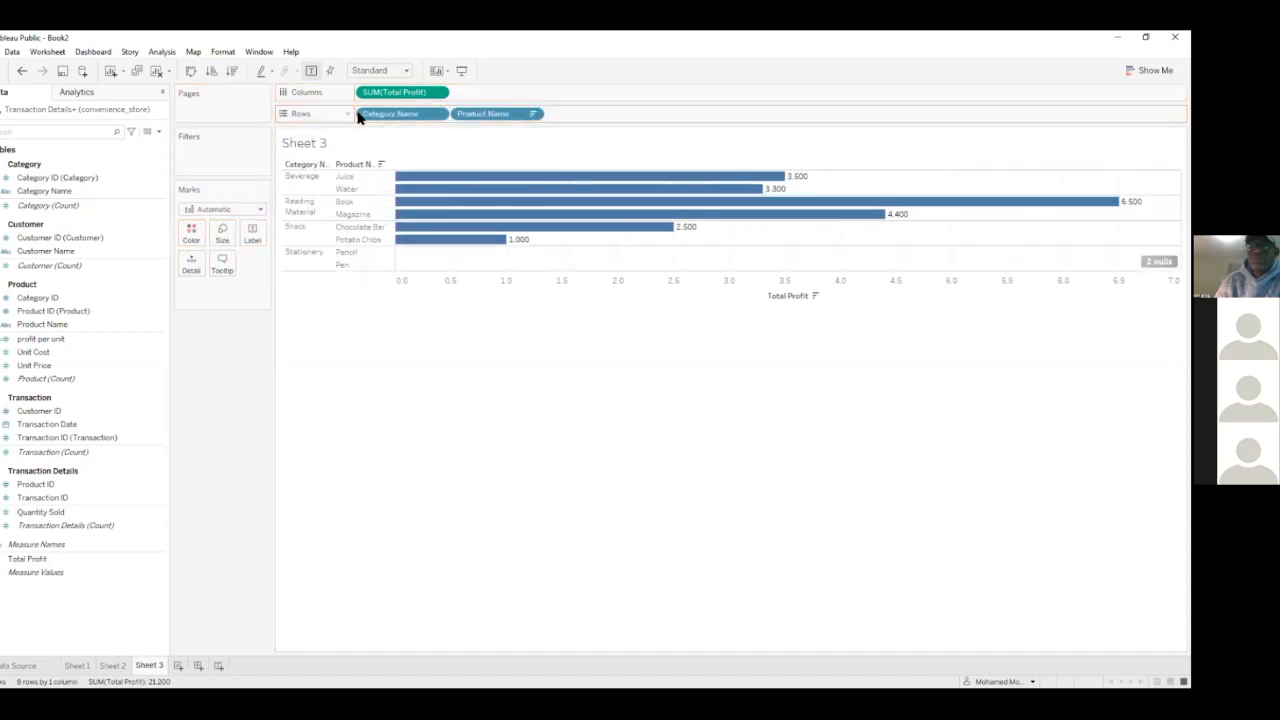
{"action": "left_click", "coordinate": [301, 188]}
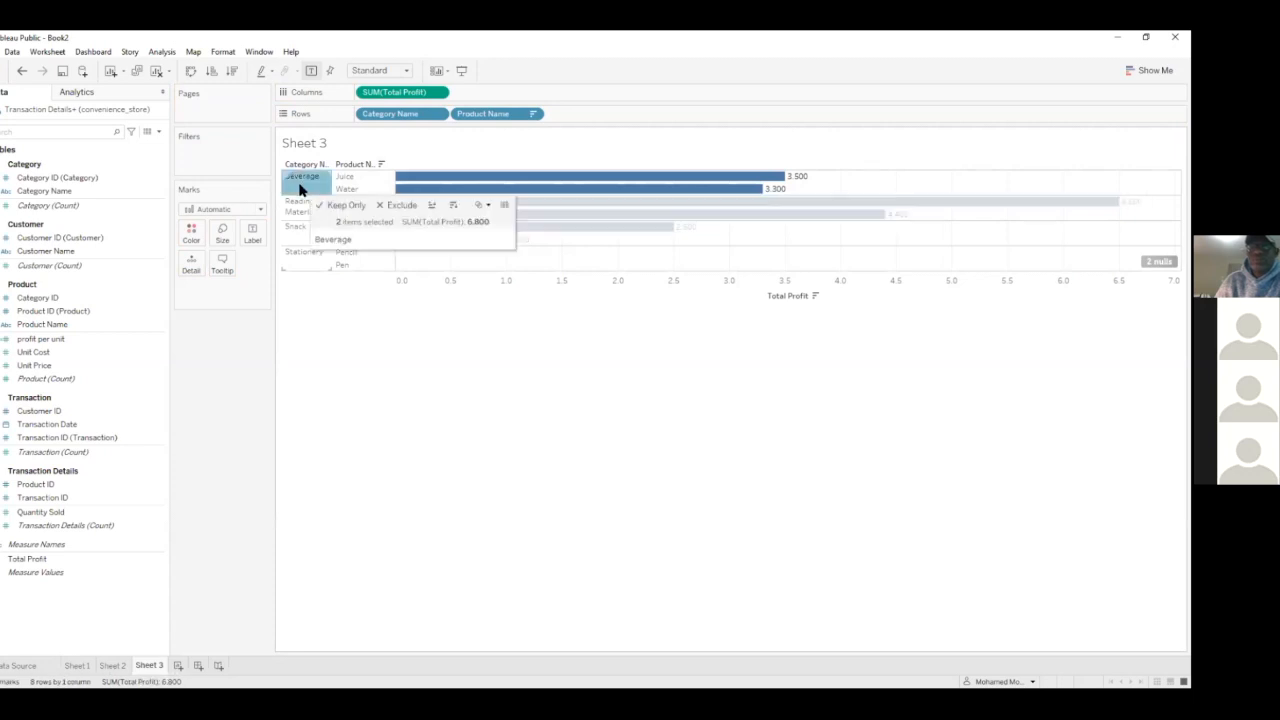
{"action": "left_click", "coordinate": [334, 333]}
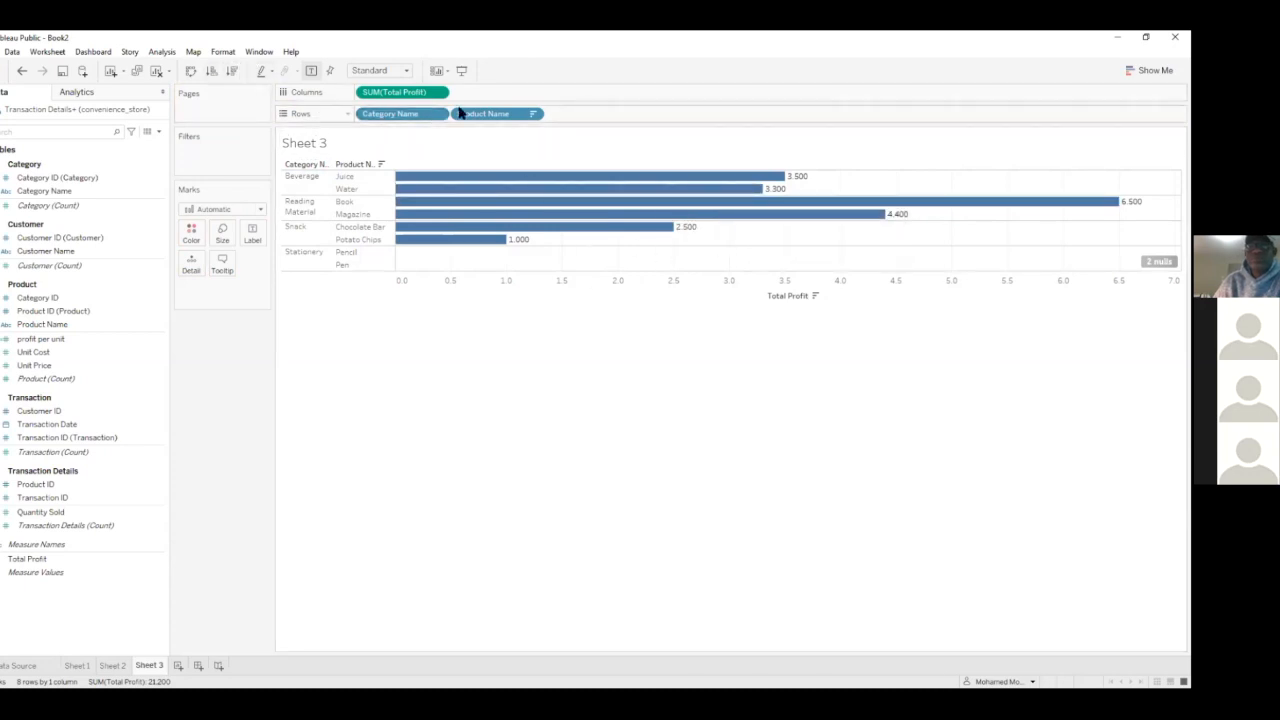
Remove Product Name from the rows so that Total Profit is charted by Category Name only
{"action": "left_click_drag", "start_coordinate": [457, 108], "coordinate": [405, 137]}
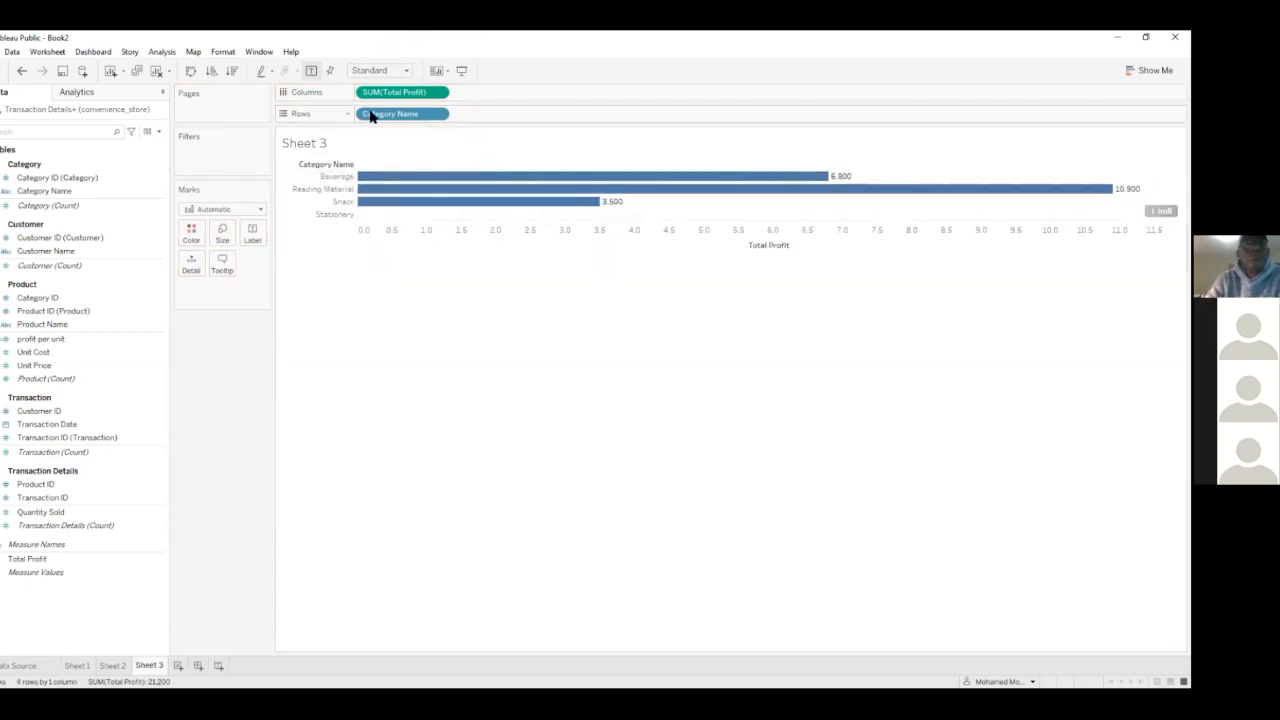
{"action": "left_click", "coordinate": [22, 70]}
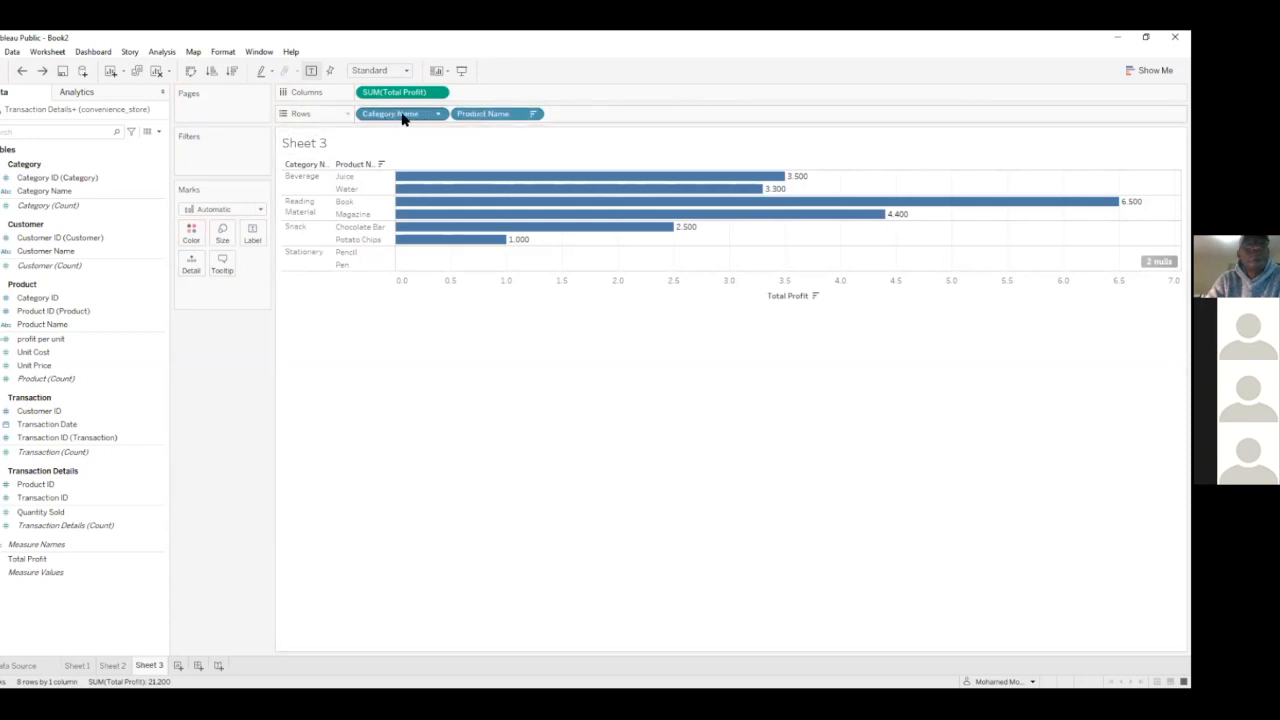
{"action": "left_click_drag", "start_coordinate": [471, 116], "coordinate": [350, 43]}
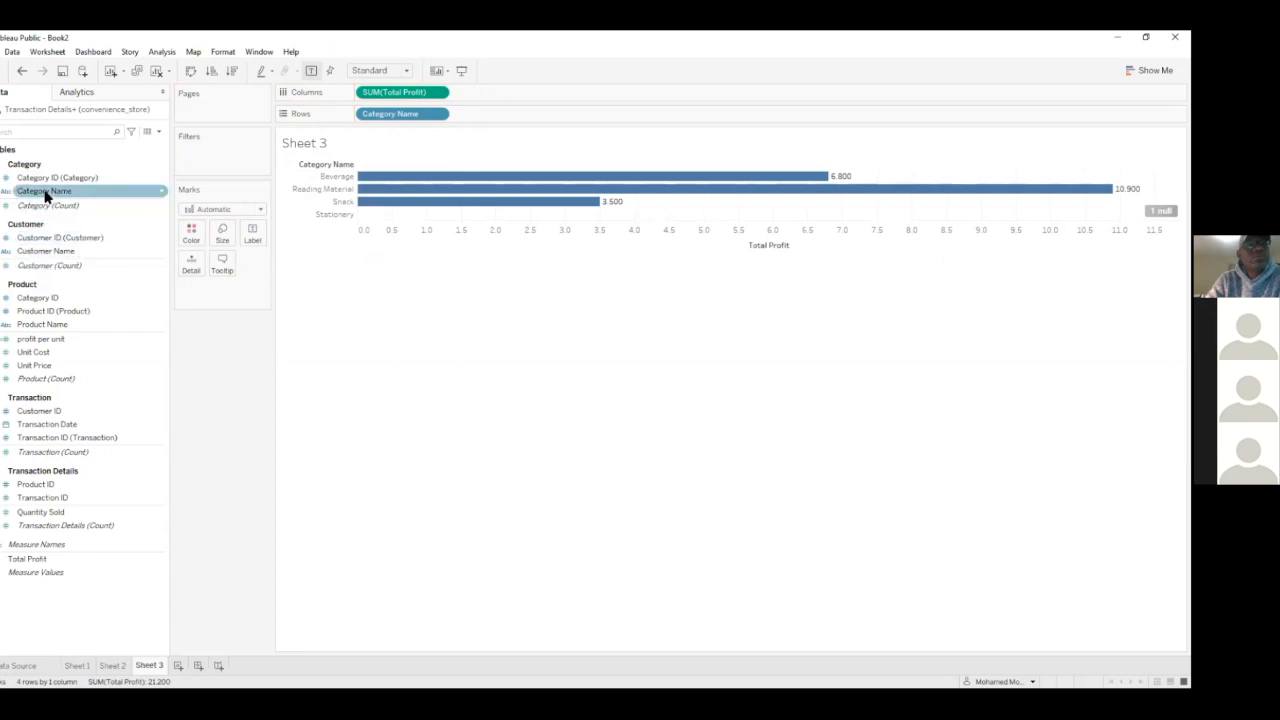
Create a hierarchy named Products Hierarchy with Product Name nested under Category Name
{"action": "left_click", "coordinate": [42, 192]}
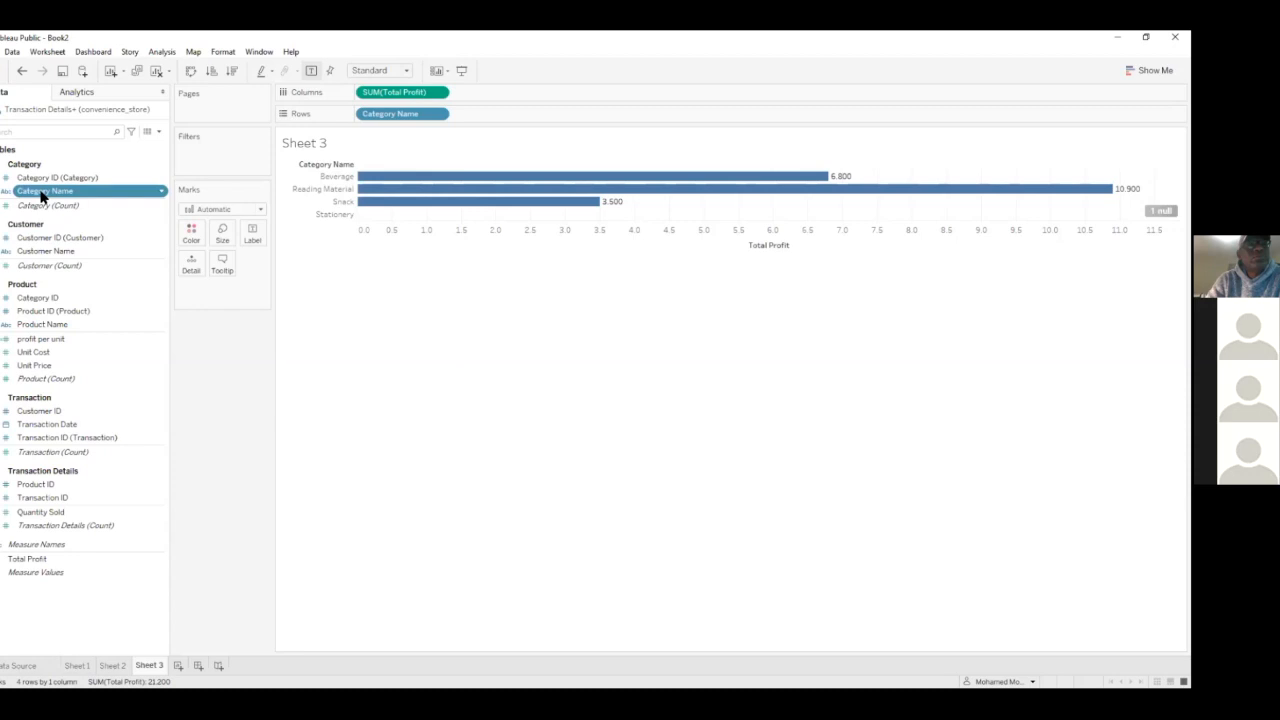
{"action": "left_click", "coordinate": [28, 325]}
{"action": "left_click_drag", "start_coordinate": [28, 327], "coordinate": [36, 198]}
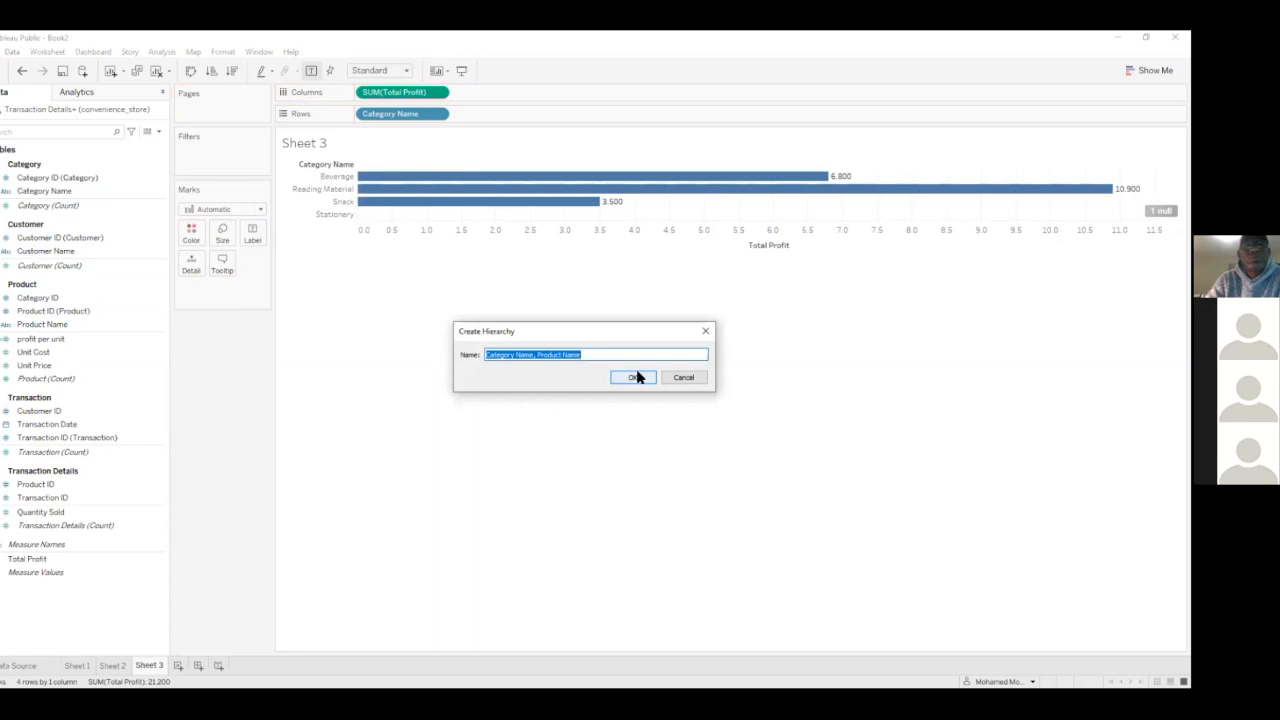
{"action": "type", "text": "Products Hierarchy"}
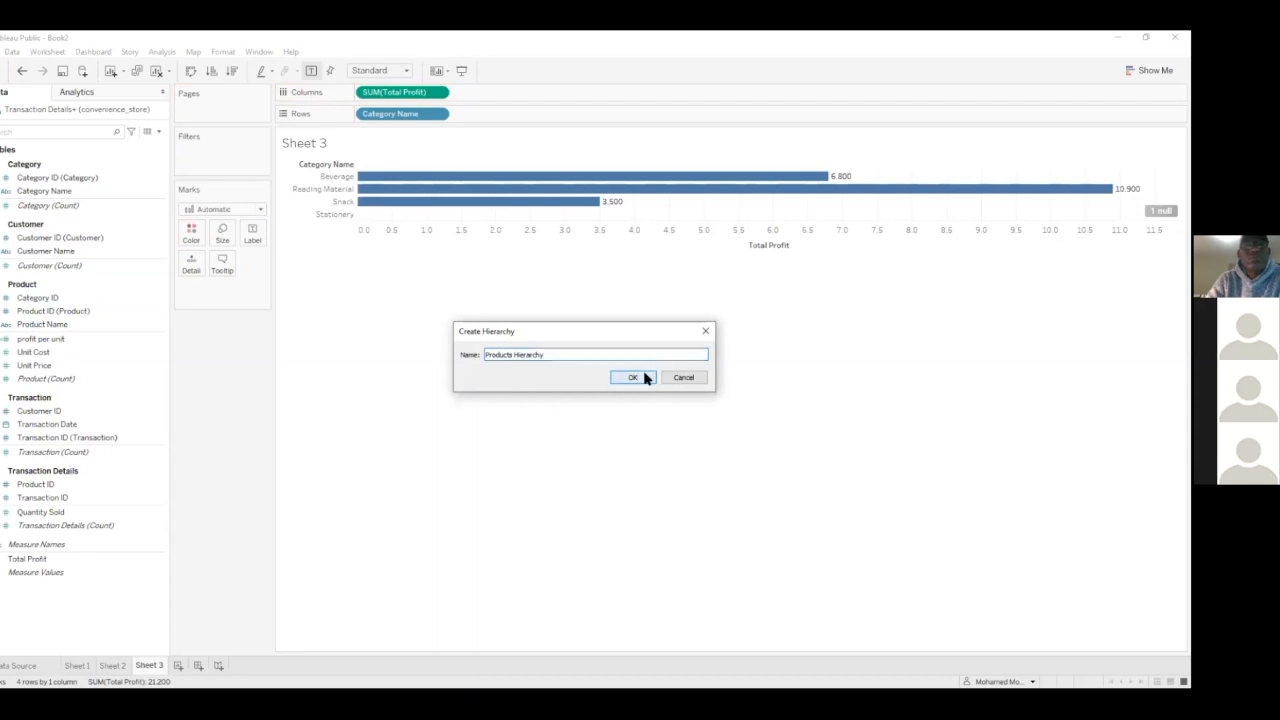
{"action": "left_click", "coordinate": [645, 376]}
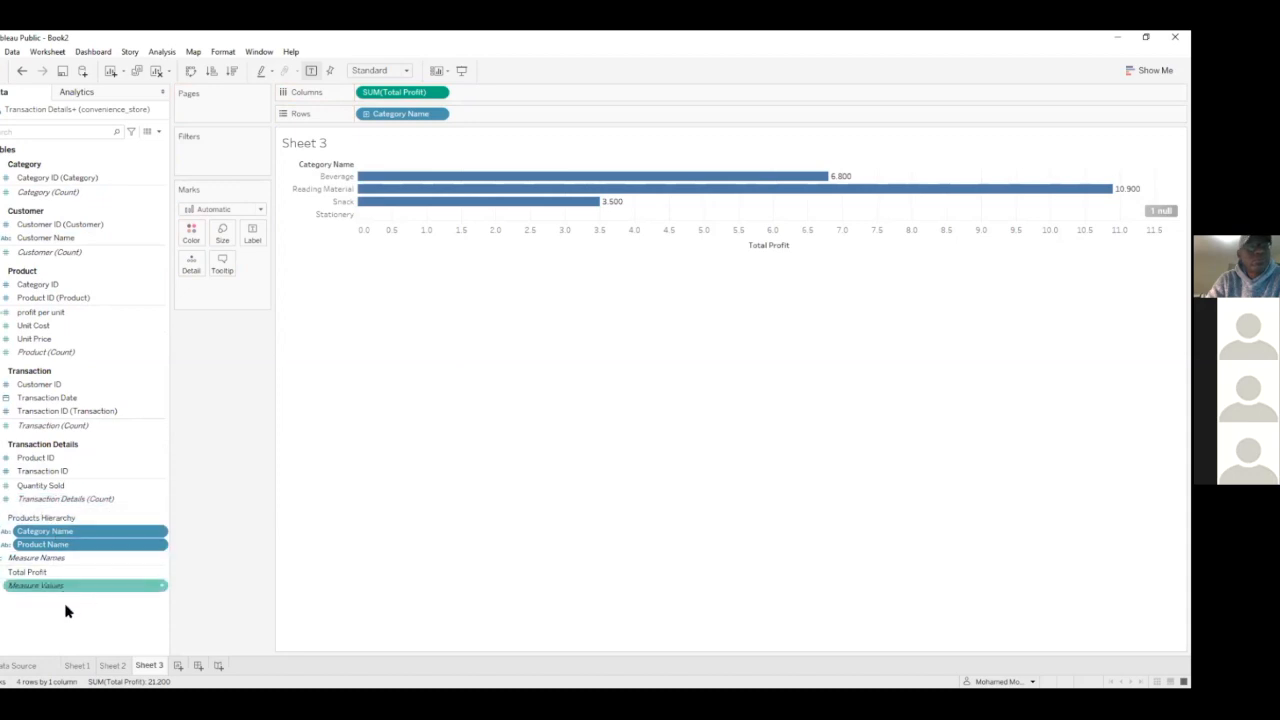
Sort the categories by Total Profit in descending order and expand the hierarchy to the Product Name level
{"action": "left_click", "coordinate": [37, 517]}
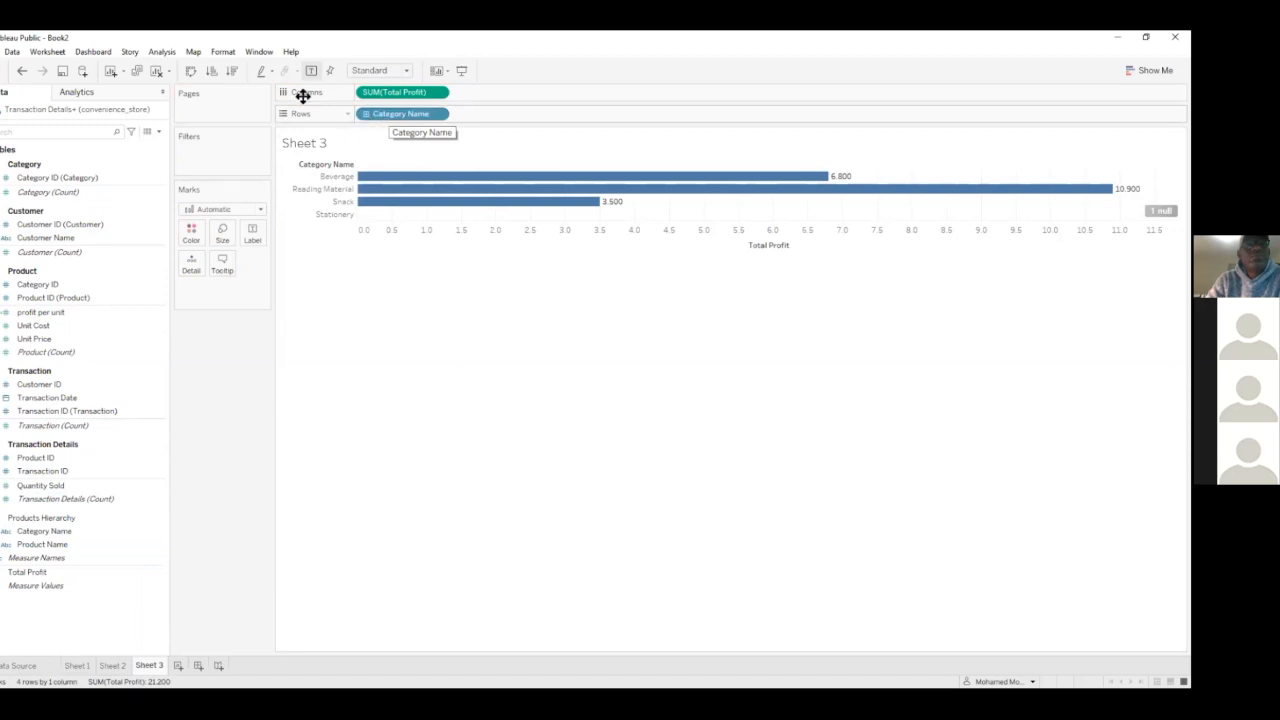
{"action": "left_click", "coordinate": [233, 72]}
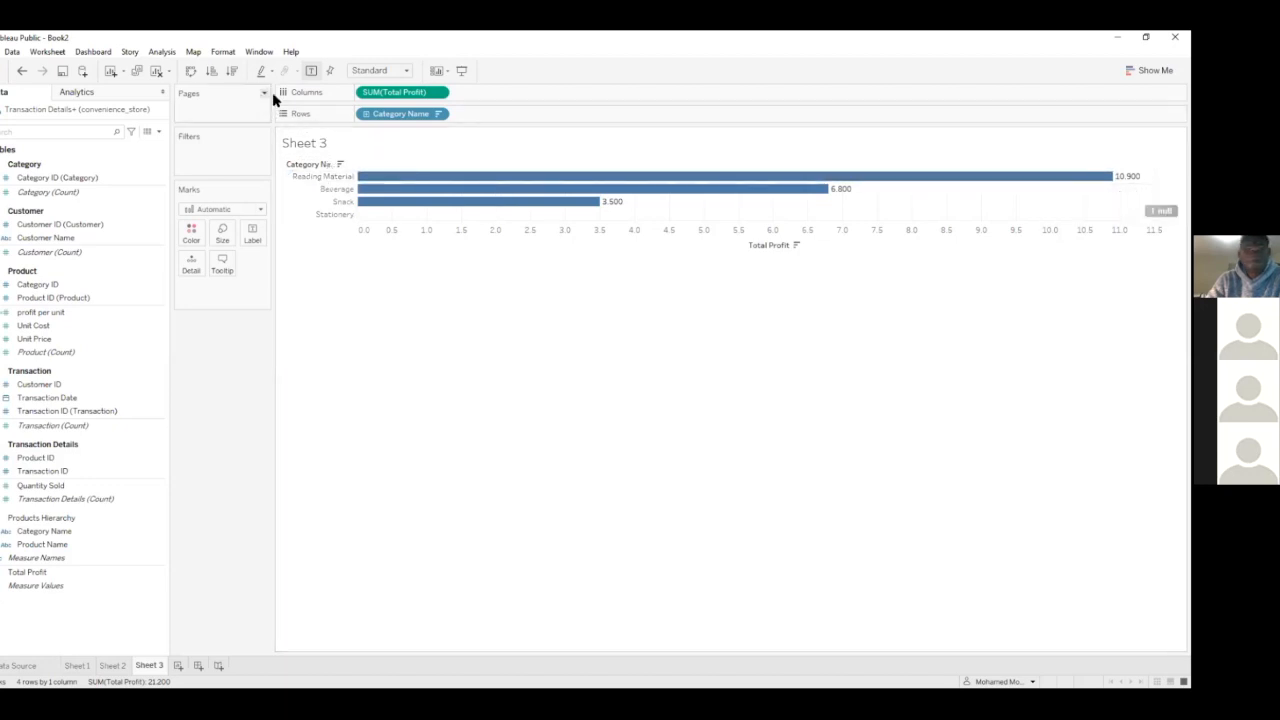
{"action": "left_click", "coordinate": [366, 114]}
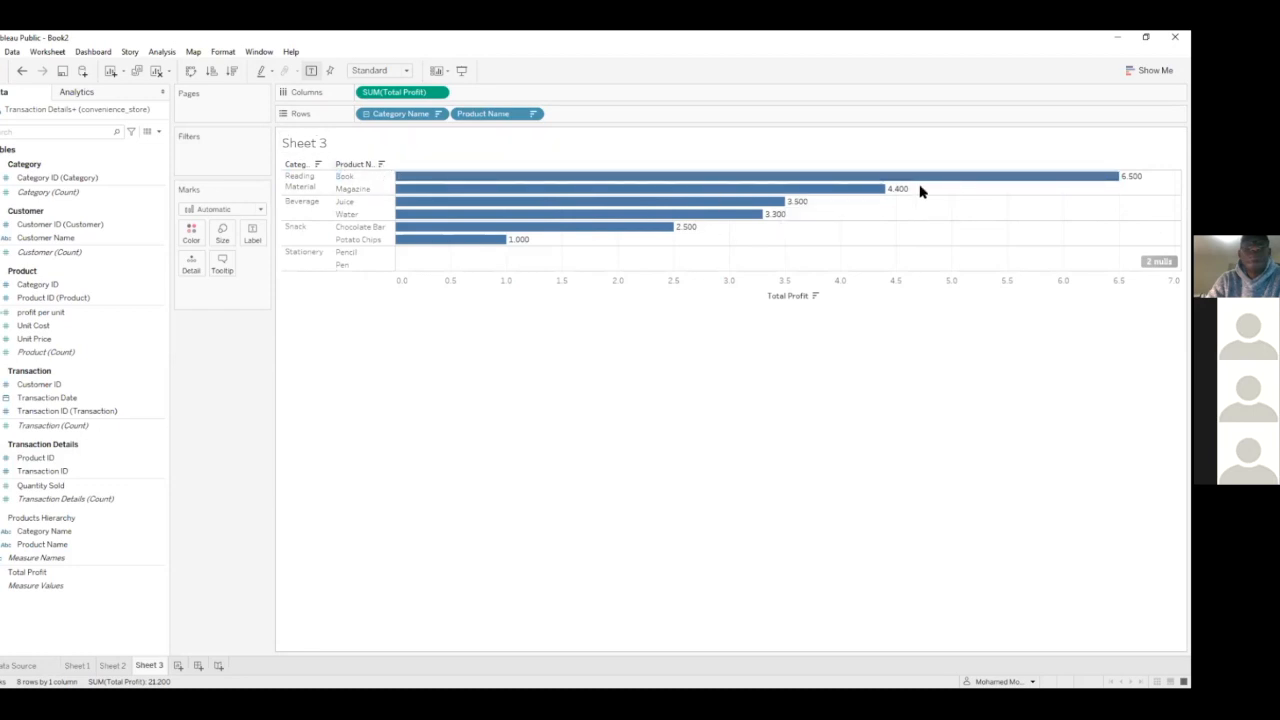
Convert the Total Profit bar chart to a text table and add all subtotals
{"action": "left_click", "coordinate": [1150, 70]}
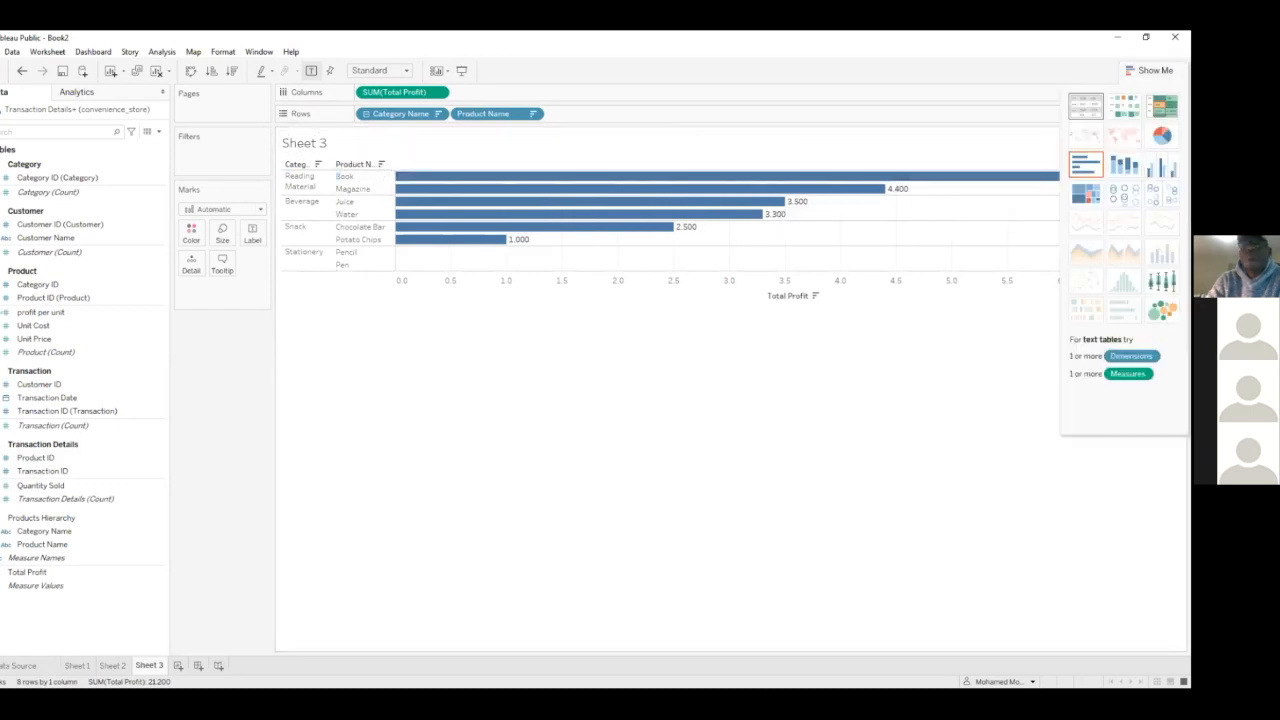
{"action": "left_click", "coordinate": [1085, 105]}
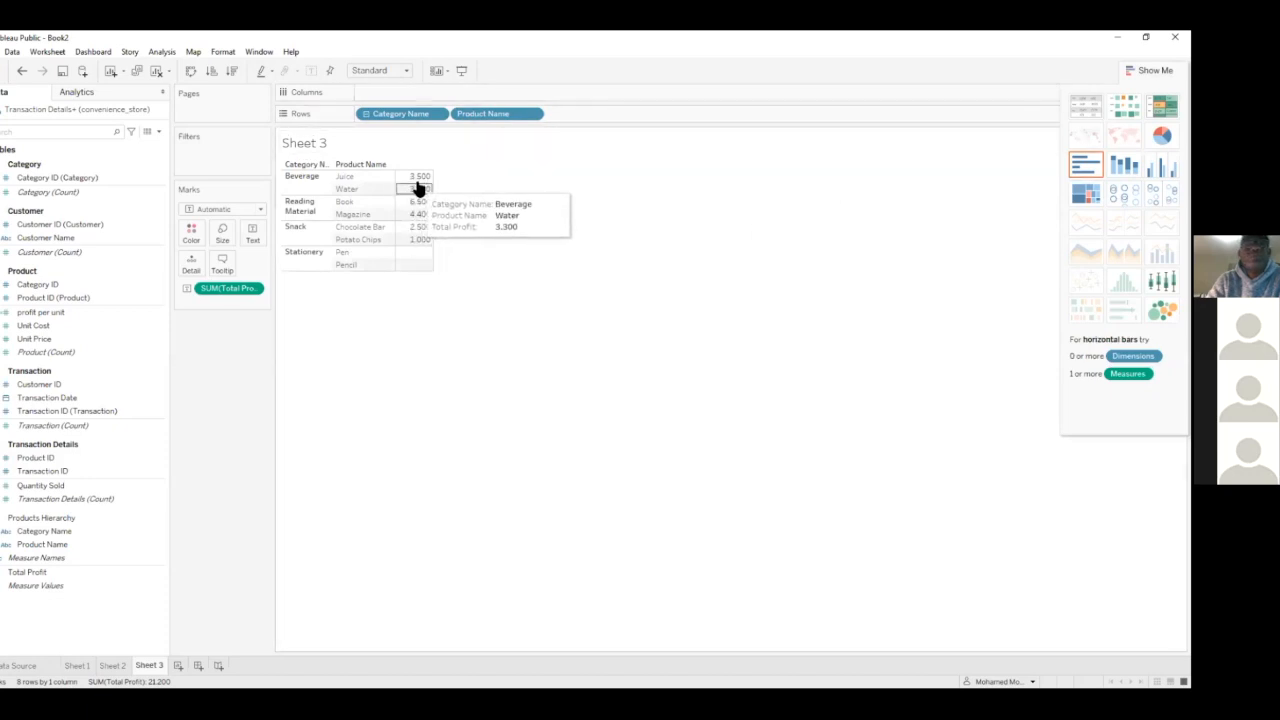
{"action": "left_click", "coordinate": [161, 51]}
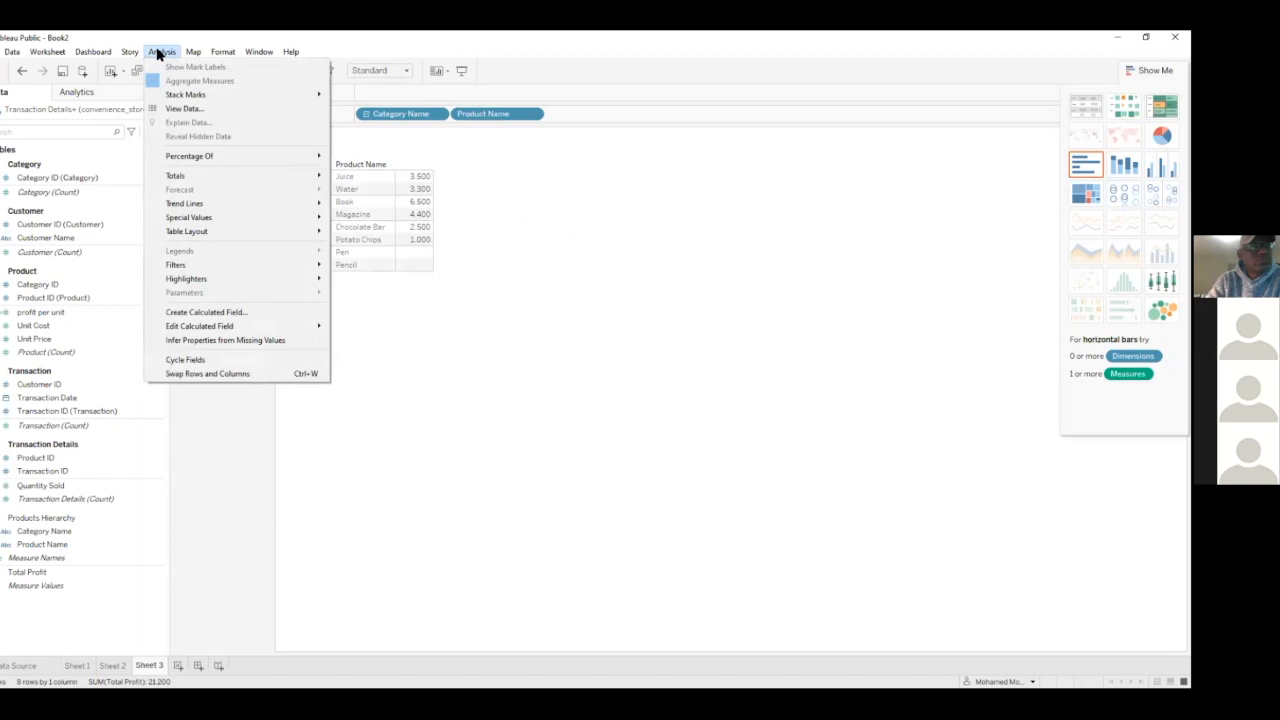
{"action": "mouse_move", "coordinate": [252, 176]}
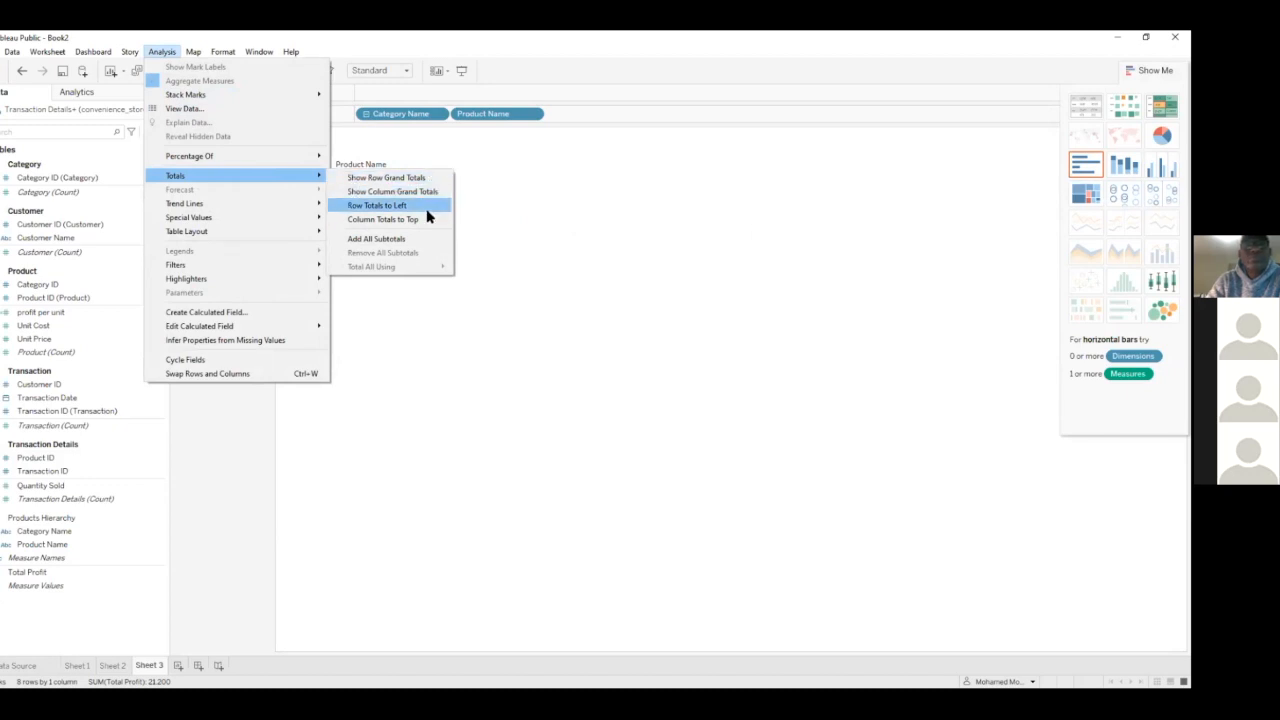
{"action": "left_click", "coordinate": [422, 239]}
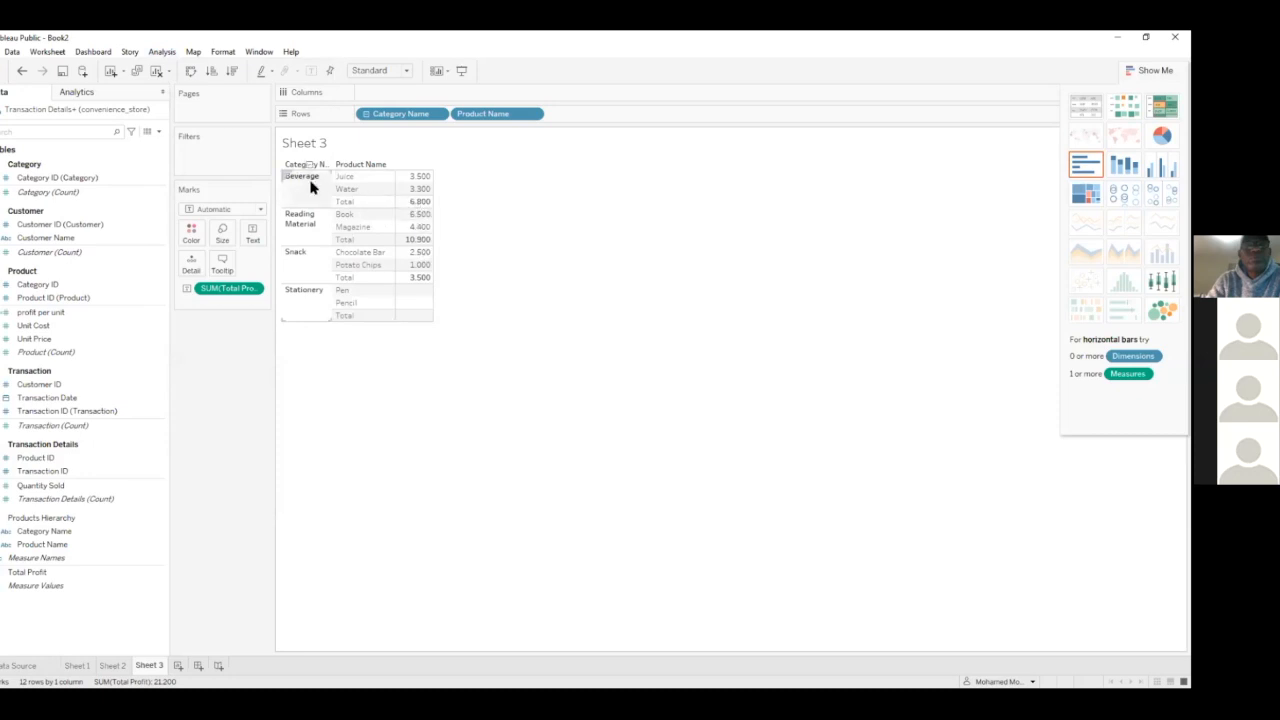
Show column grand totals in the Total Profit table and close the chart type suggestions
{"action": "left_click", "coordinate": [162, 52]}
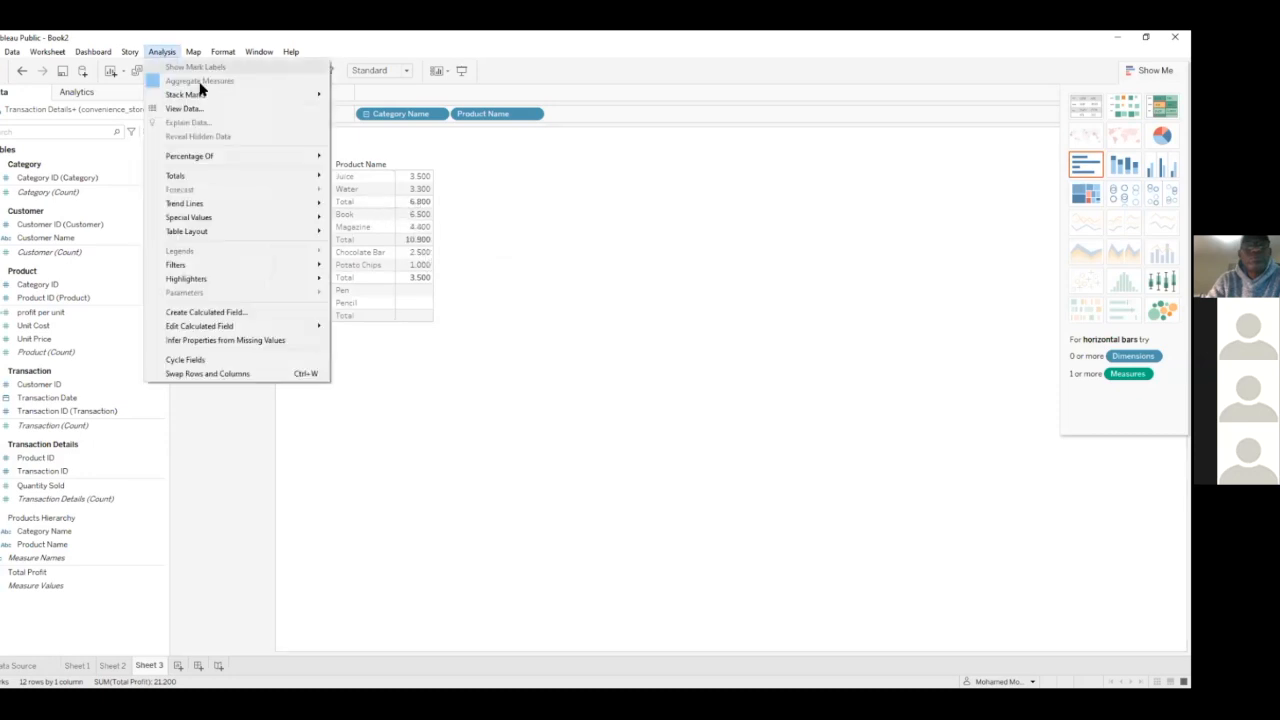
{"action": "mouse_move", "coordinate": [325, 177]}
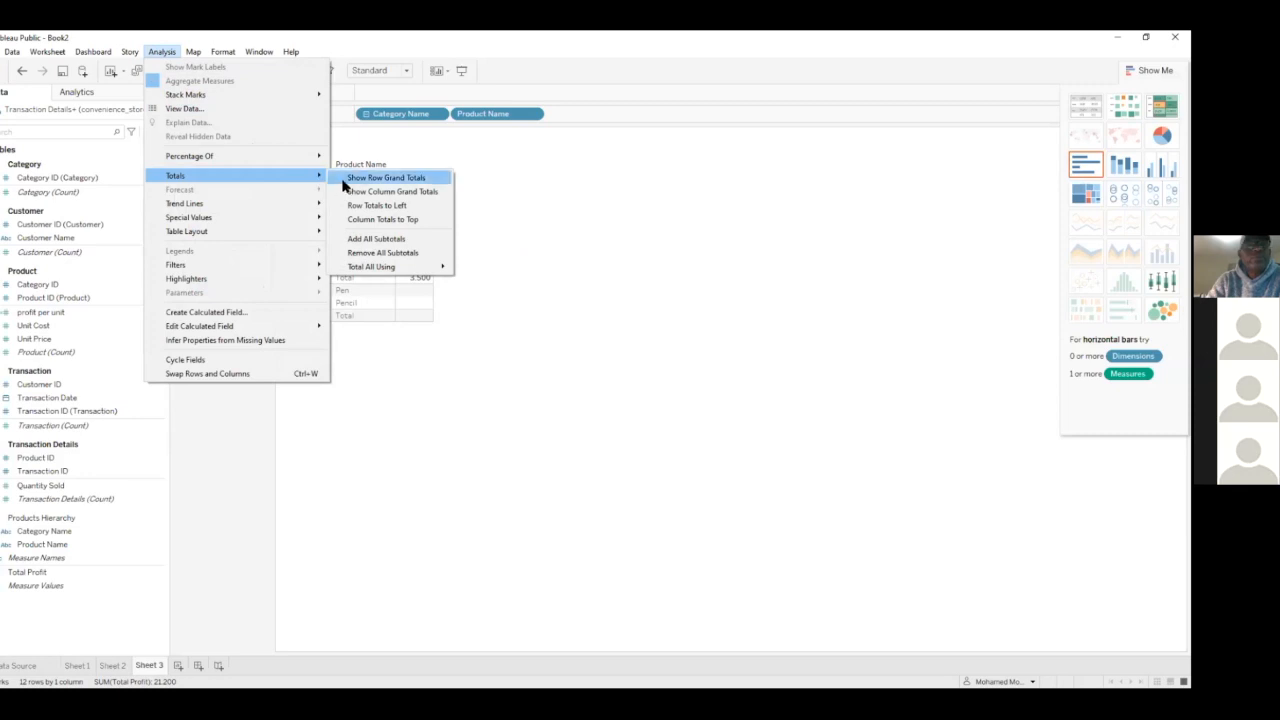
{"action": "left_click", "coordinate": [374, 193]}
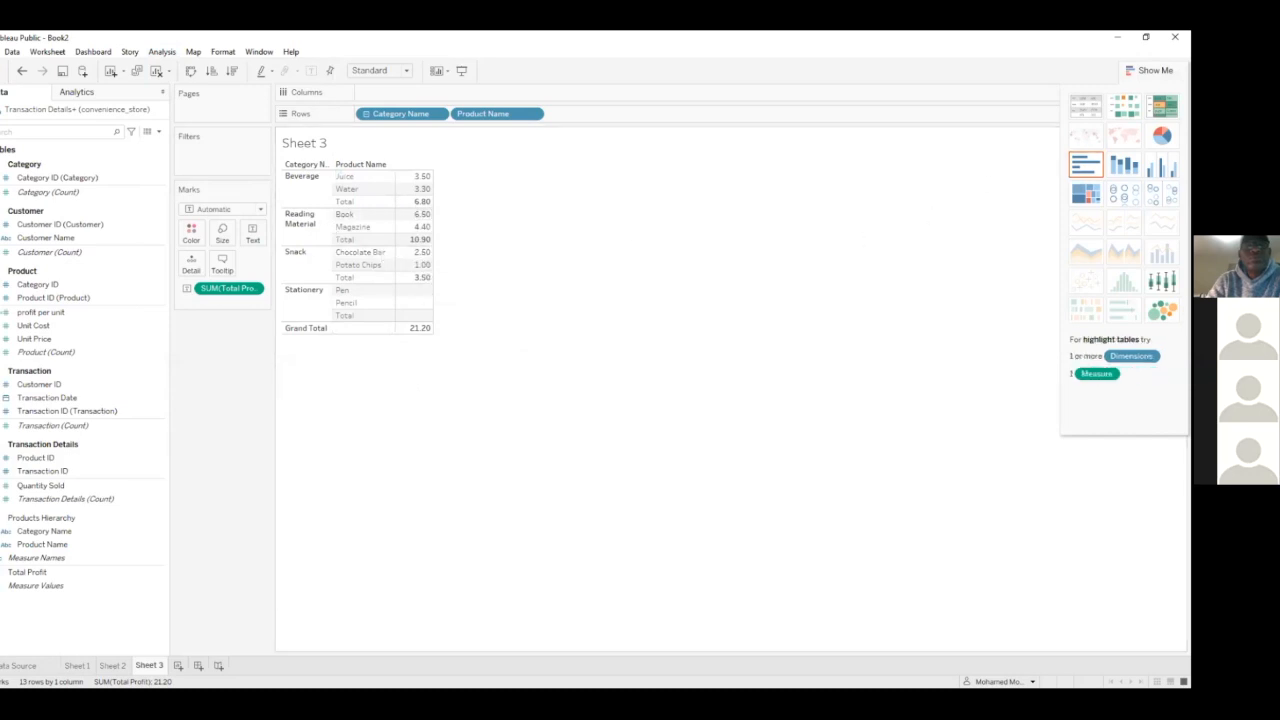
{"action": "left_click", "coordinate": [1150, 70]}
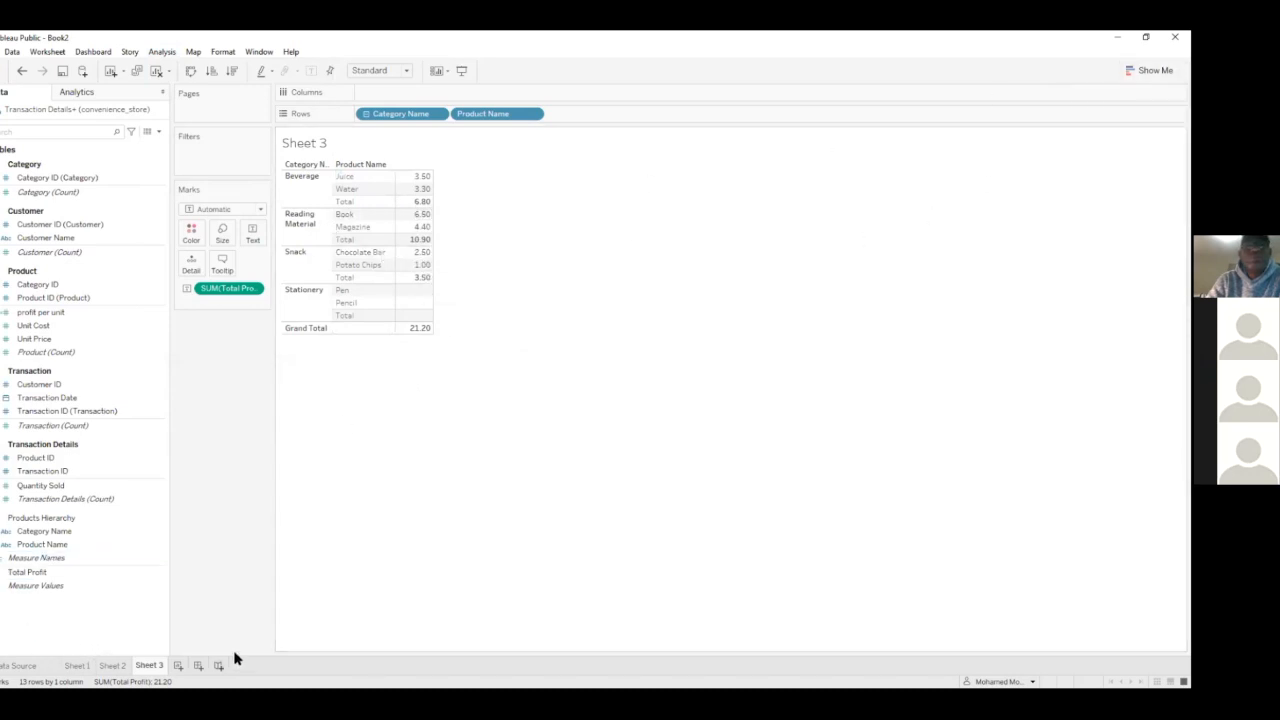
Create a new worksheet and build a table of Quantity Sold by Customer Name
{"action": "left_click", "coordinate": [178, 667]}
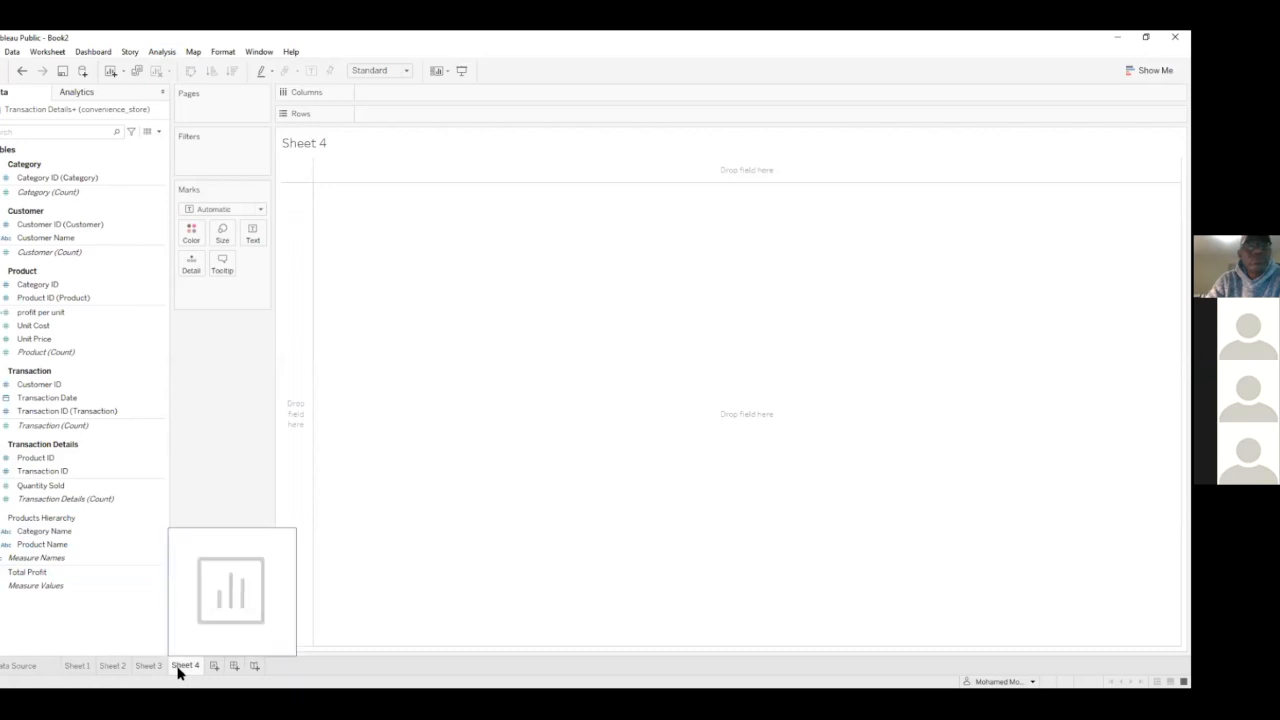
{"action": "left_click", "coordinate": [9, 534]}
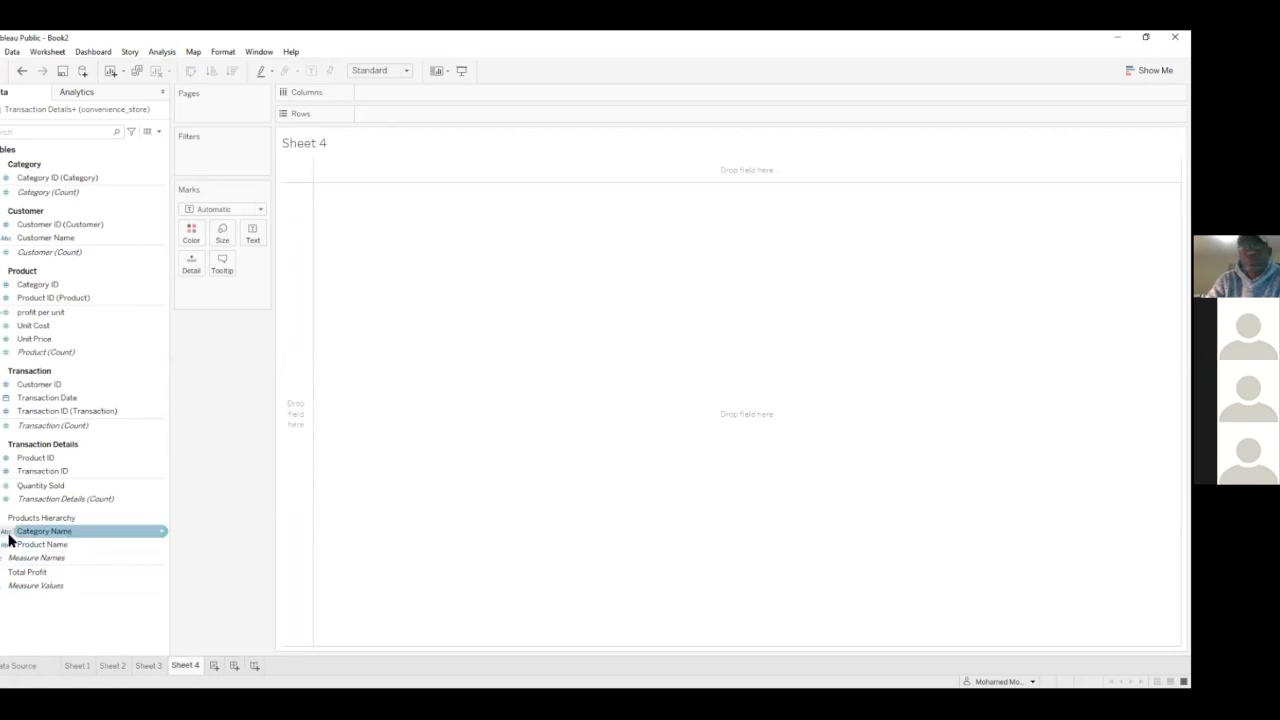
{"action": "double_click", "coordinate": [40, 238]}
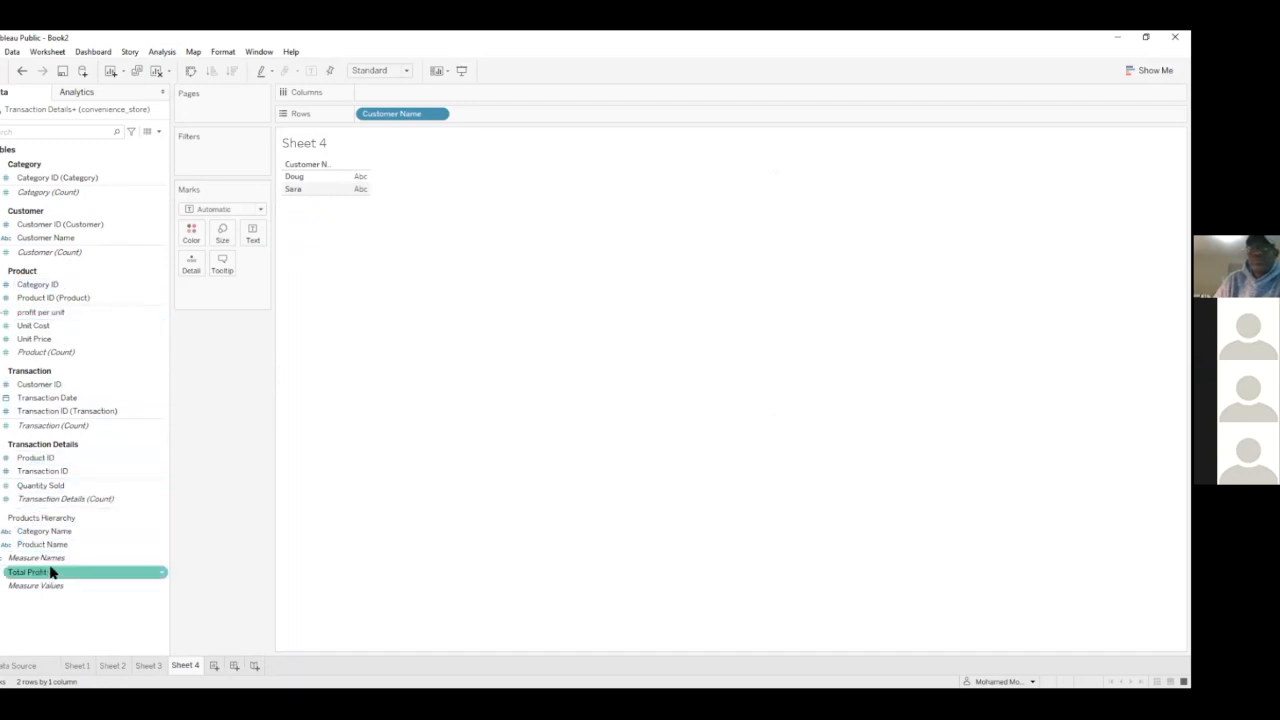
{"action": "double_click", "coordinate": [52, 488]}
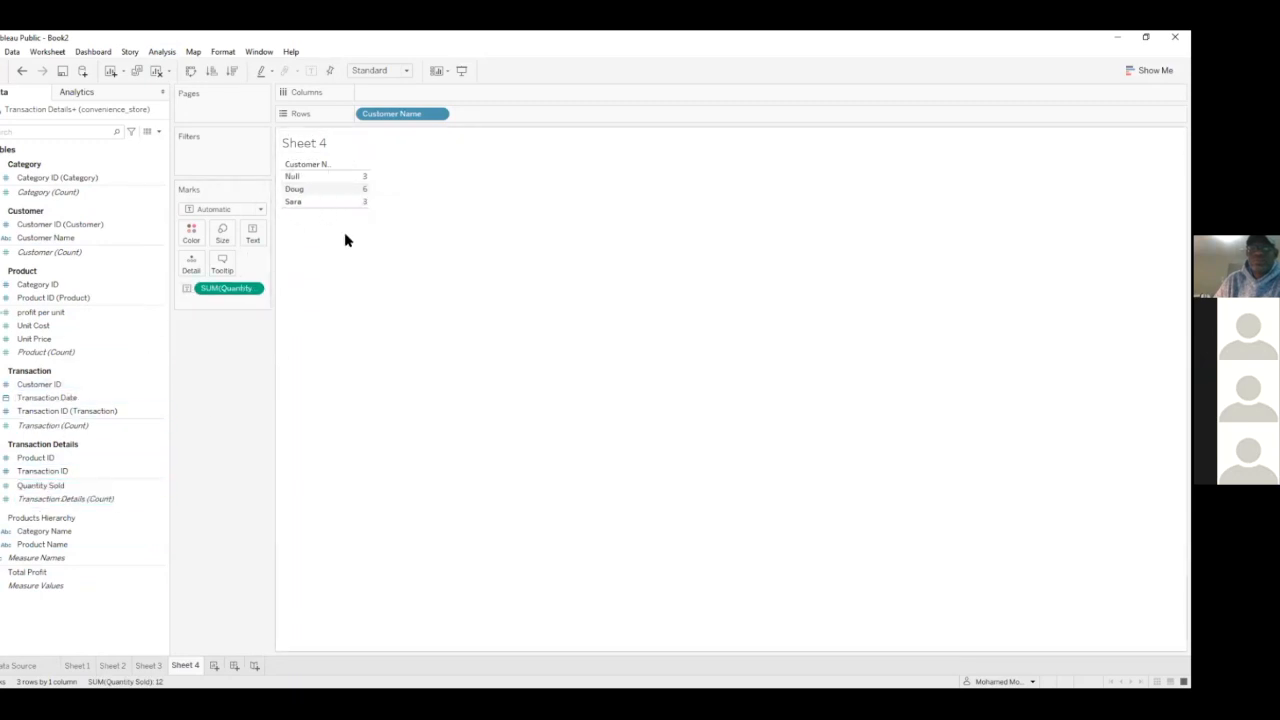
Turn the Quantity Sold table into horizontal bars by customer, sorted in descending order with mark labels shown
{"action": "left_click_drag", "start_coordinate": [224, 288], "coordinate": [406, 94]}
{"action": "left_click", "coordinate": [231, 70]}
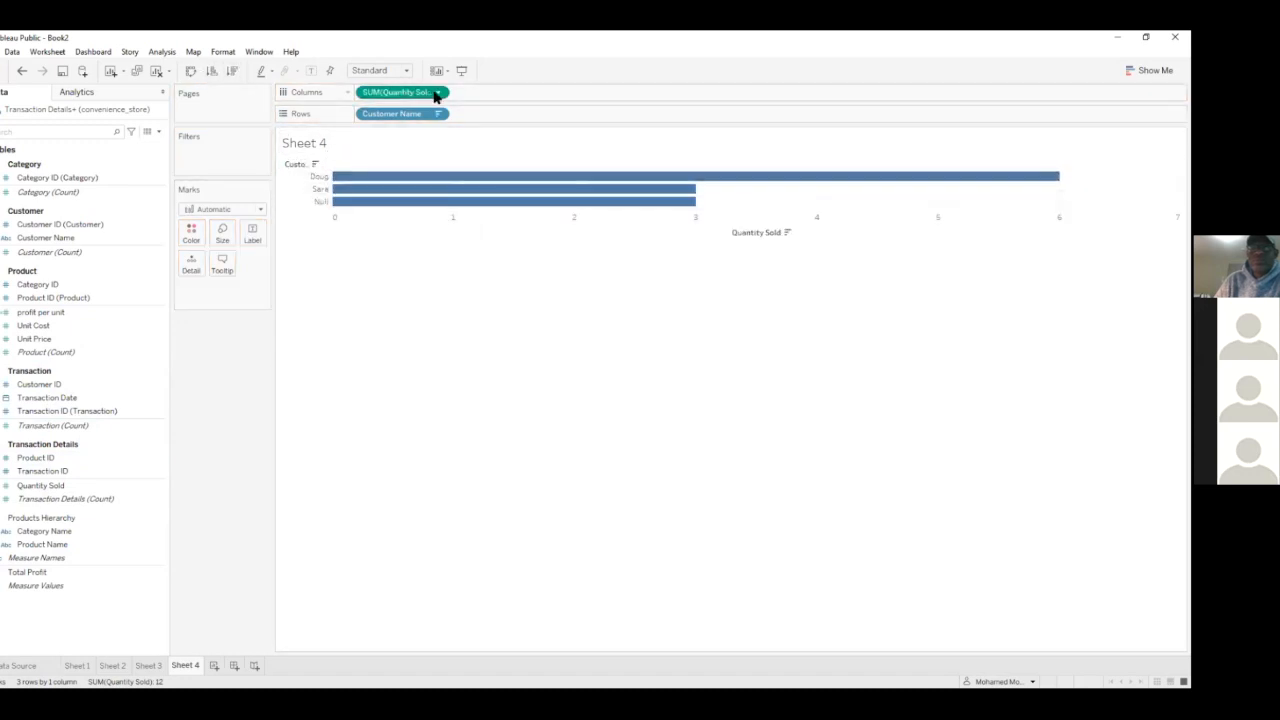
{"action": "left_click", "coordinate": [311, 70]}
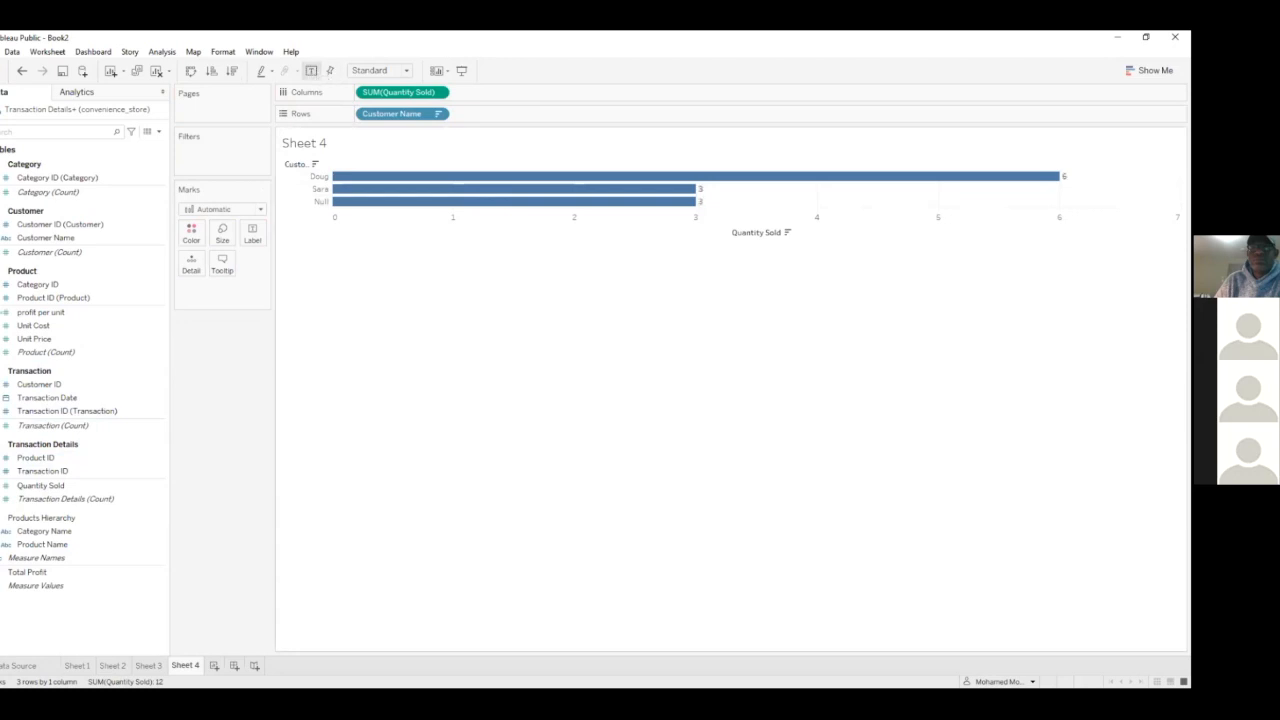
Try excluding the Null customer from the chart and remove the resulting Customer Name filter
{"action": "right_click", "coordinate": [313, 204]}
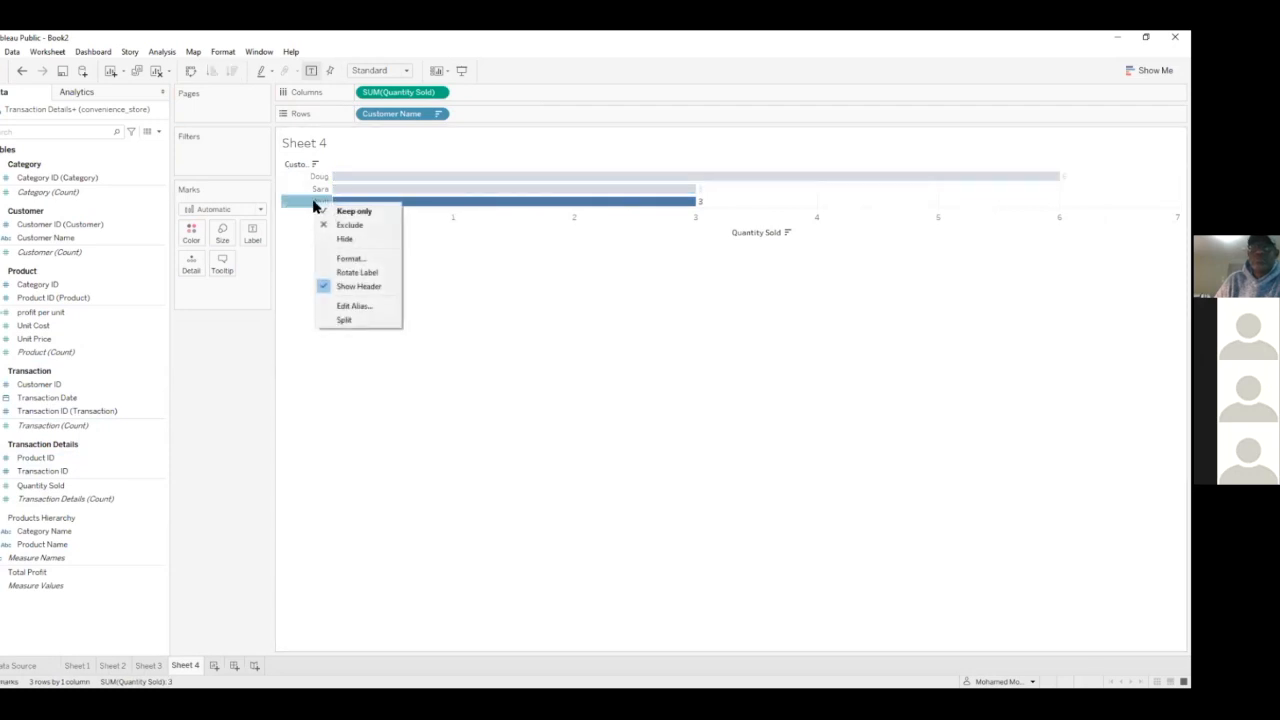
{"action": "left_click", "coordinate": [345, 225]}
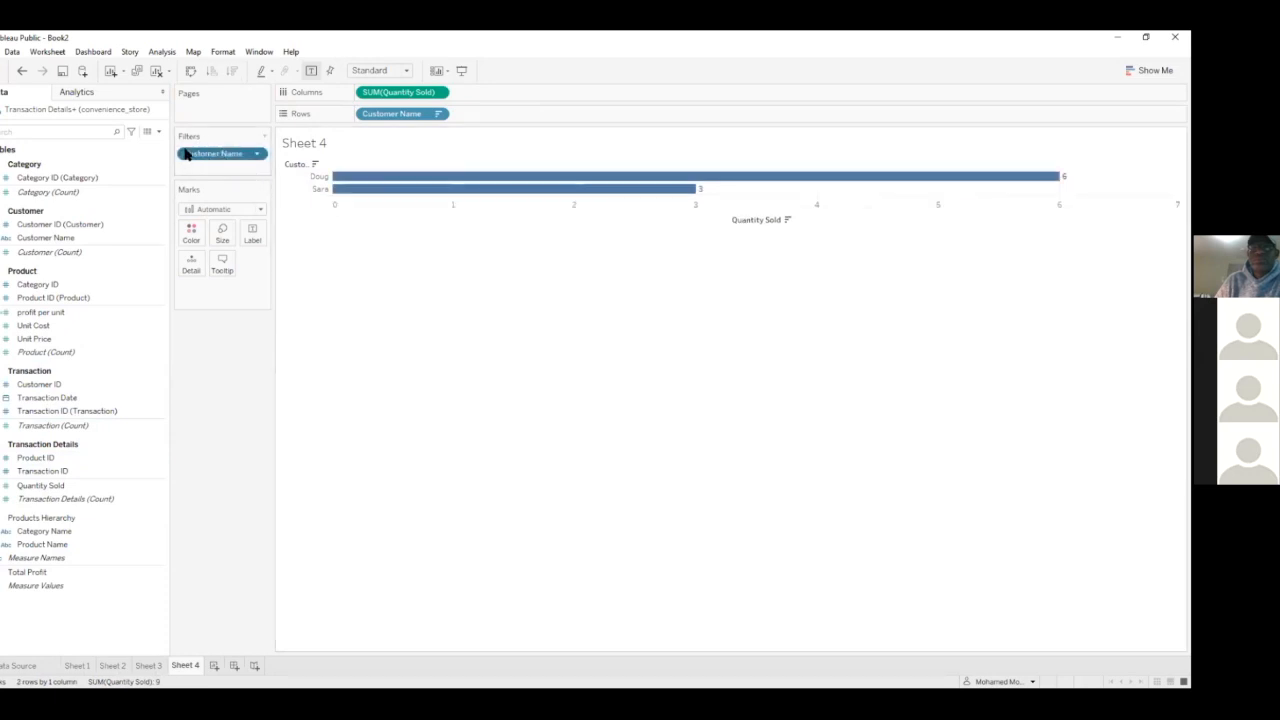
{"action": "left_click_drag", "start_coordinate": [190, 155], "coordinate": [206, 383]}
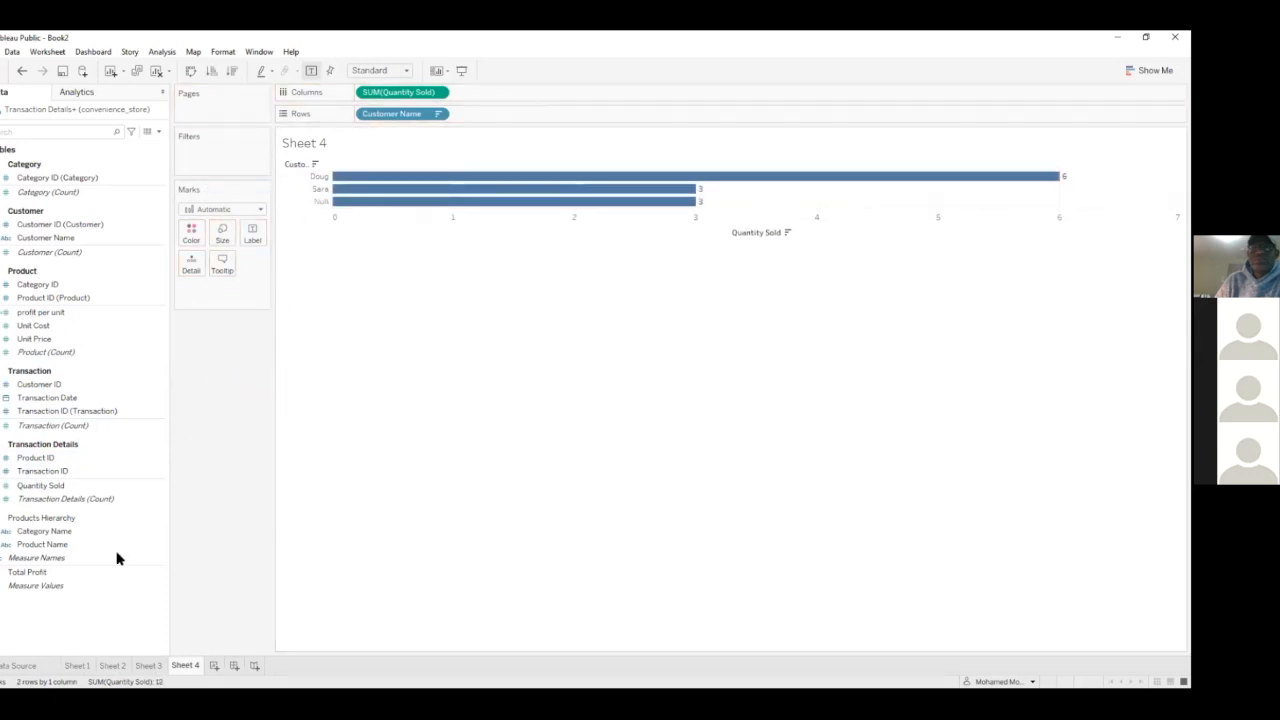
Open the data source and examine the Transaction table for rows without a Customer ID
{"action": "left_click", "coordinate": [33, 665]}
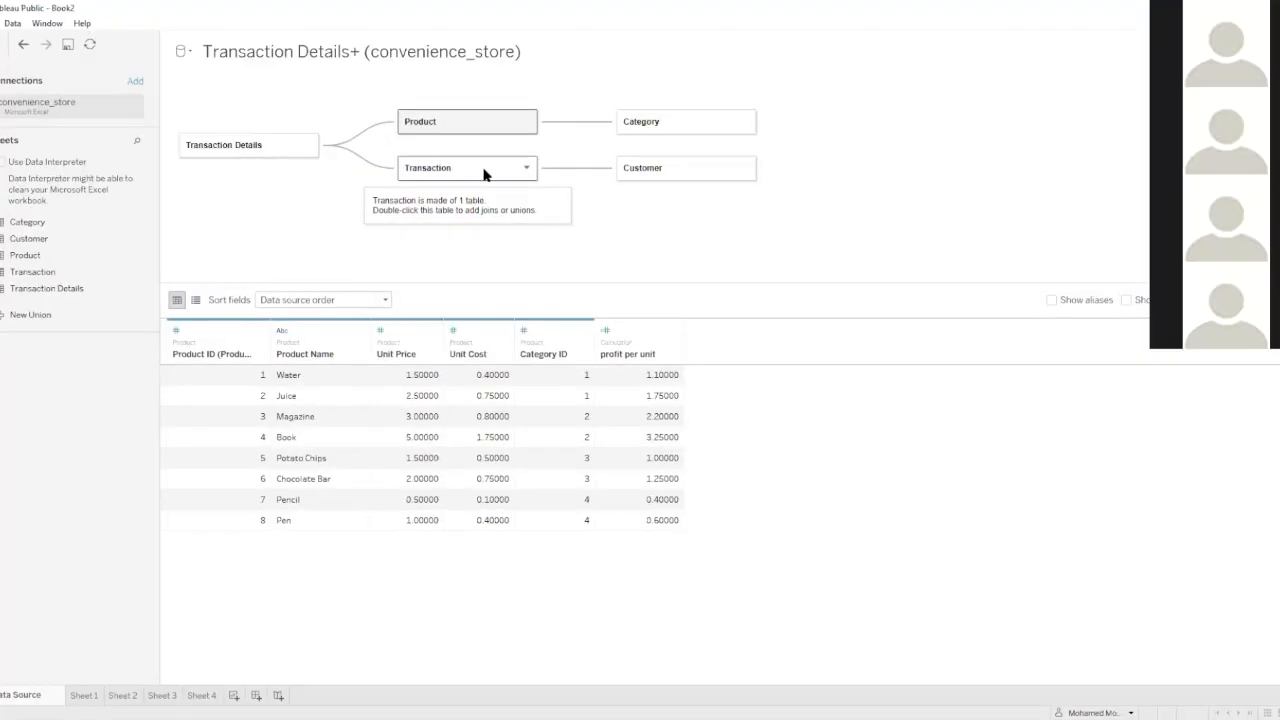
{"action": "left_click", "coordinate": [440, 188]}
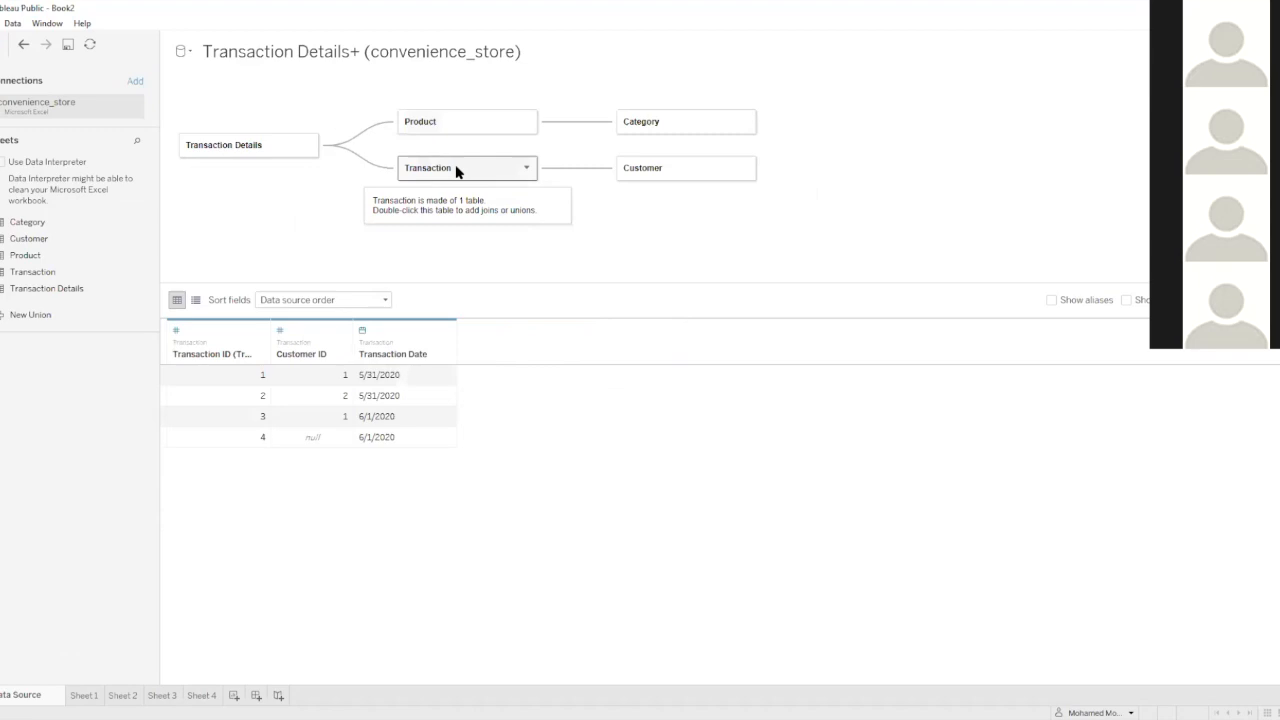
Check the transaction without a customer, exclude the Null customer on Sheet 4, and remove the resulting Customer Name filter
{"action": "left_click", "coordinate": [236, 446]}
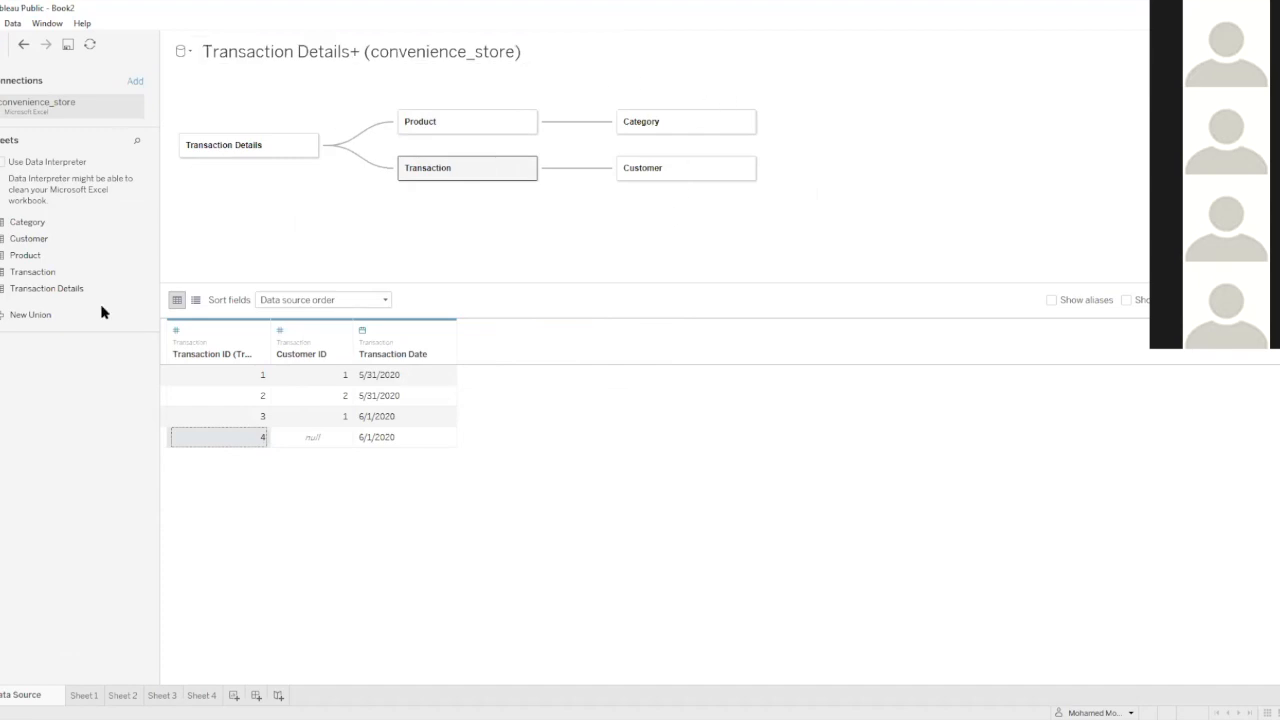
{"action": "left_click", "coordinate": [200, 696]}
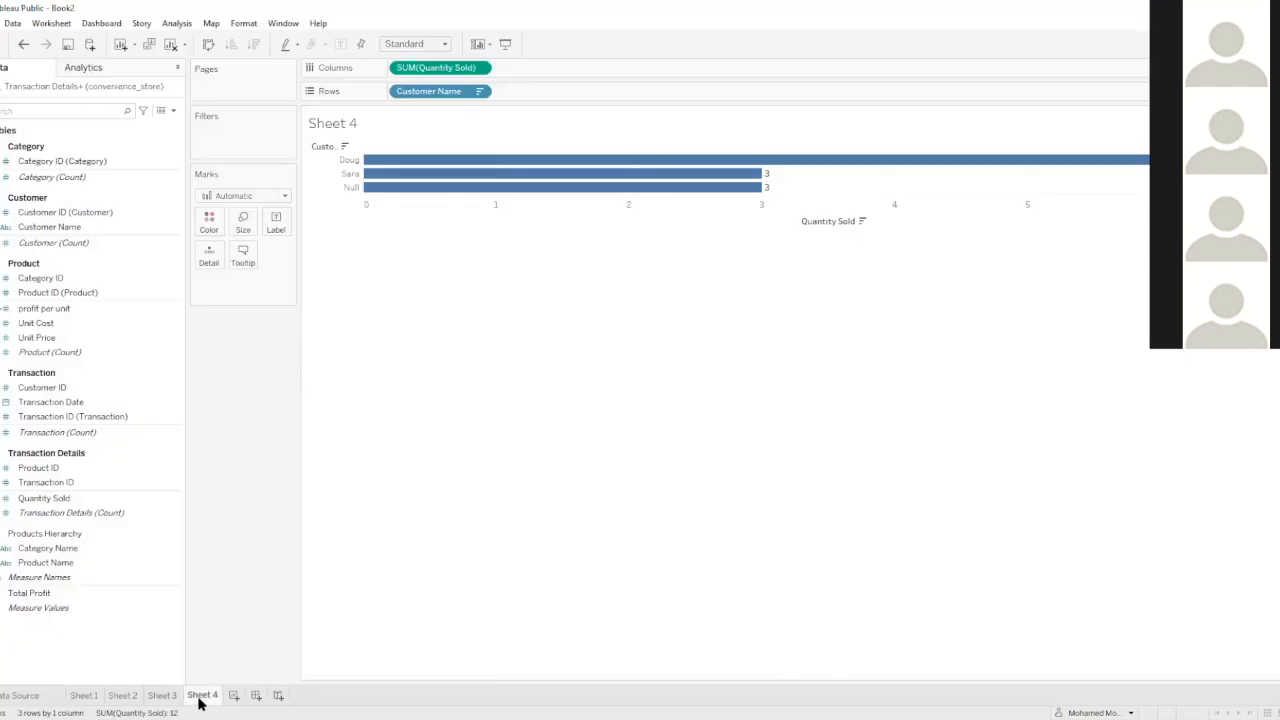
{"action": "right_click", "coordinate": [354, 190]}
{"action": "left_click", "coordinate": [369, 218]}
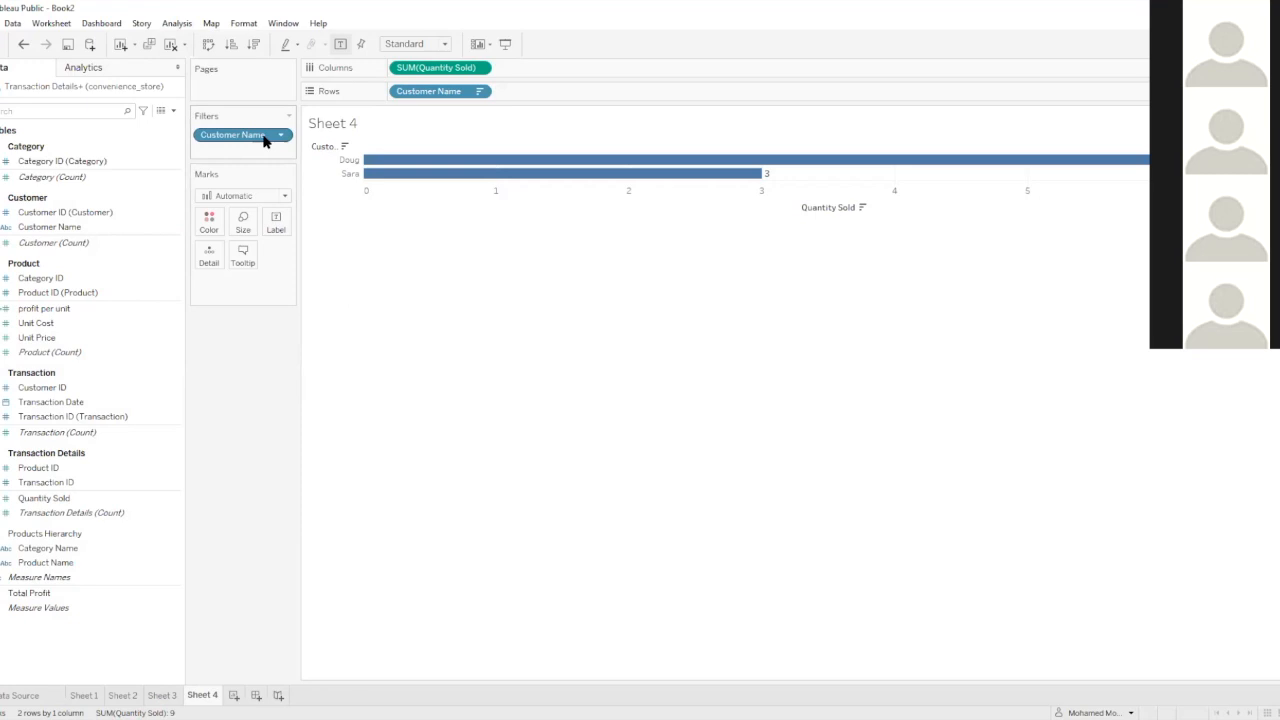
{"action": "left_click_drag", "start_coordinate": [262, 140], "coordinate": [251, 348]}
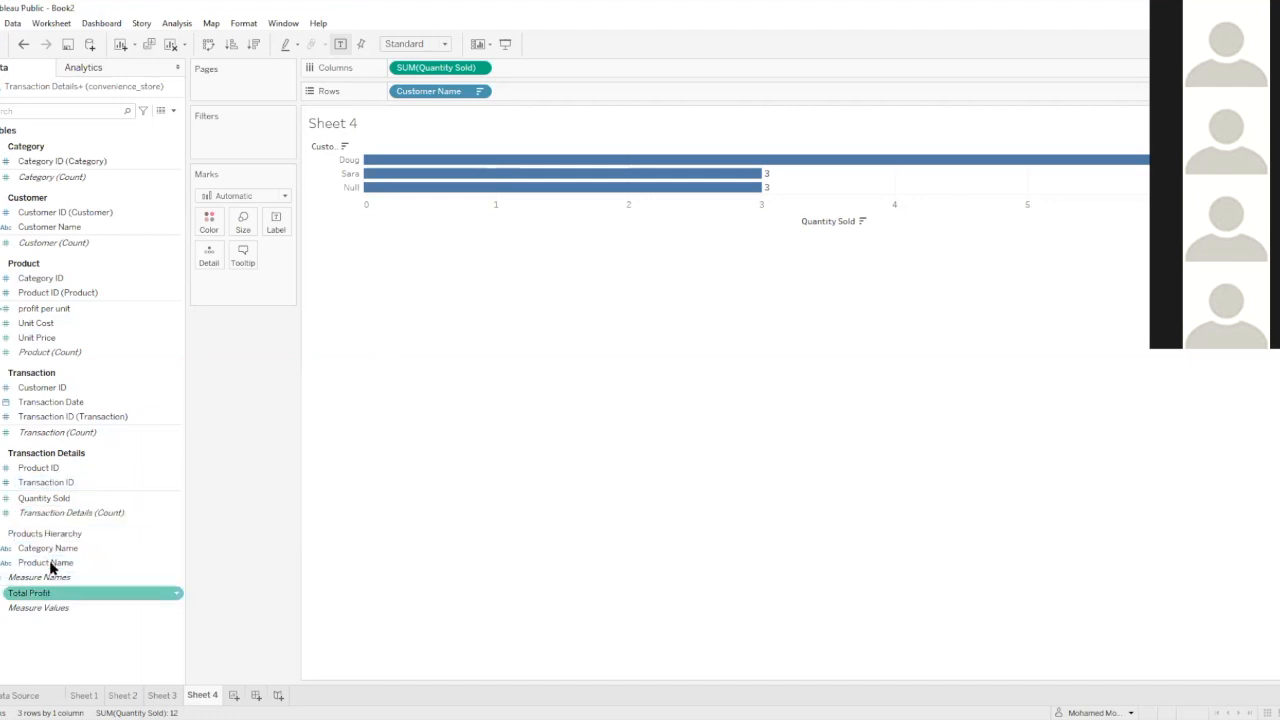
Add the Products Hierarchy after Customer Name on the rows, expand it to Product Name, and collapse it to Category Name
{"action": "left_click_drag", "start_coordinate": [46, 533], "coordinate": [555, 94]}
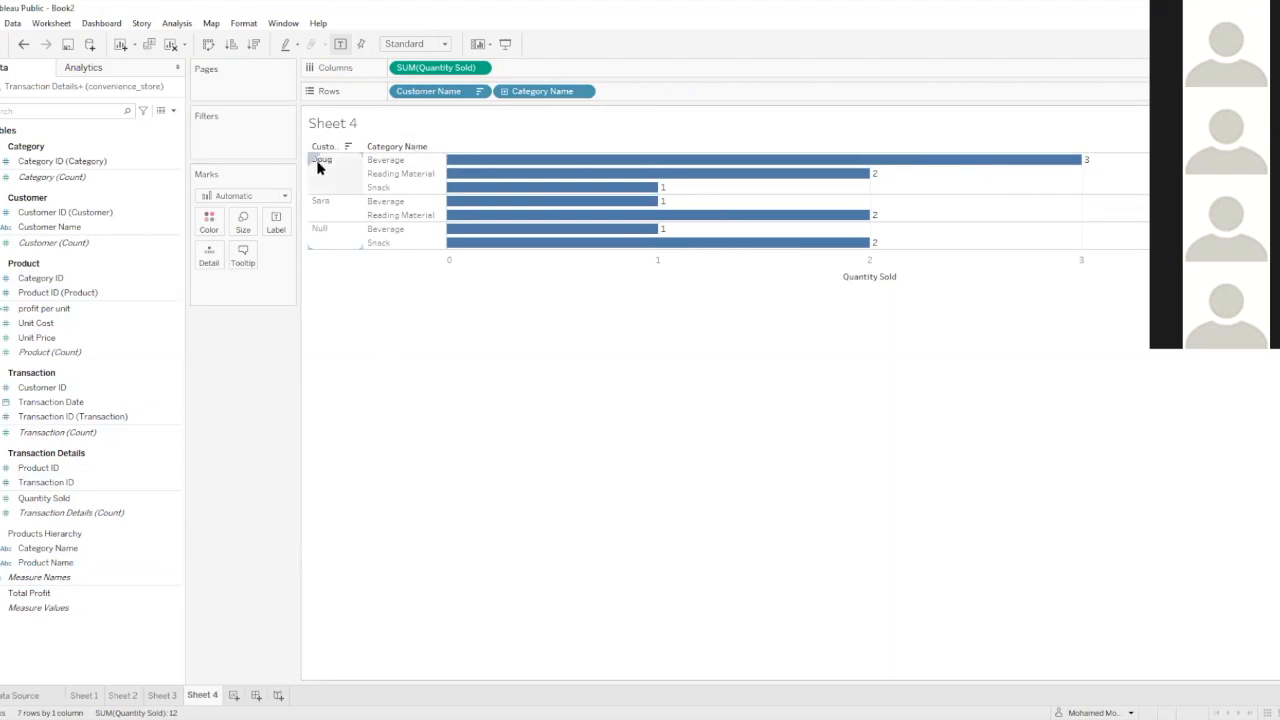
{"action": "left_click", "coordinate": [417, 147]}
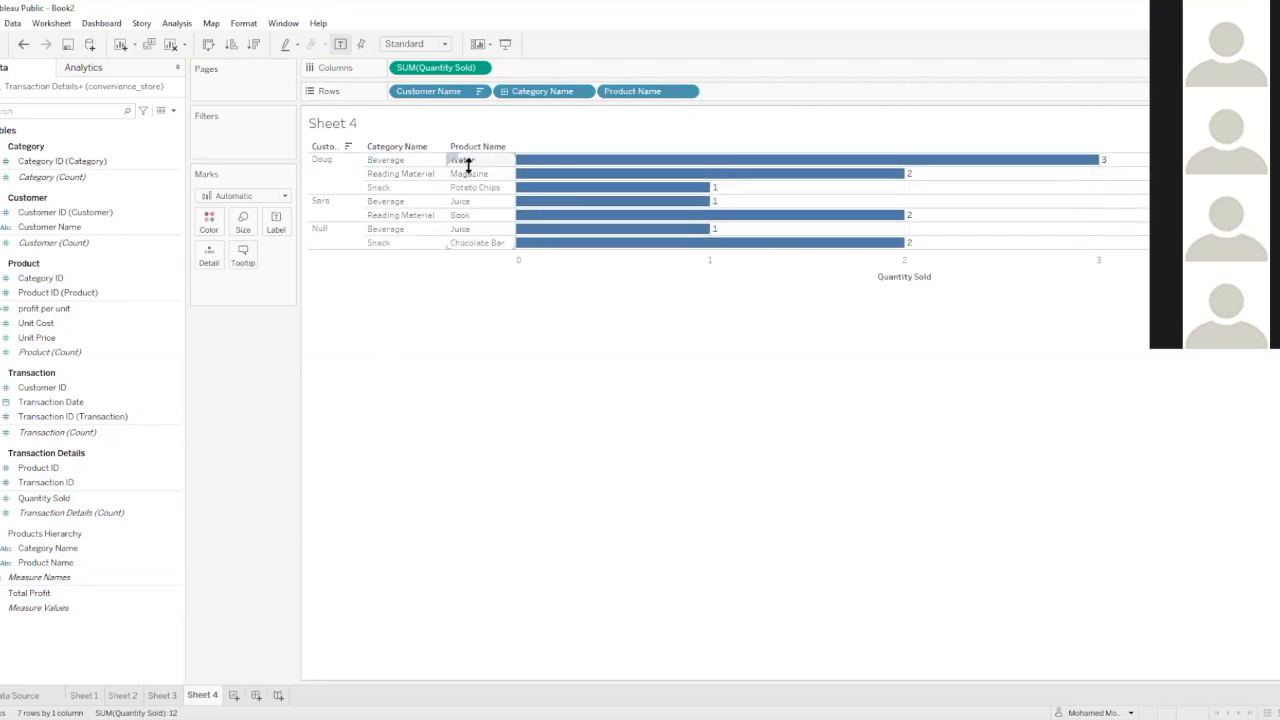
{"action": "left_click", "coordinate": [416, 148]}
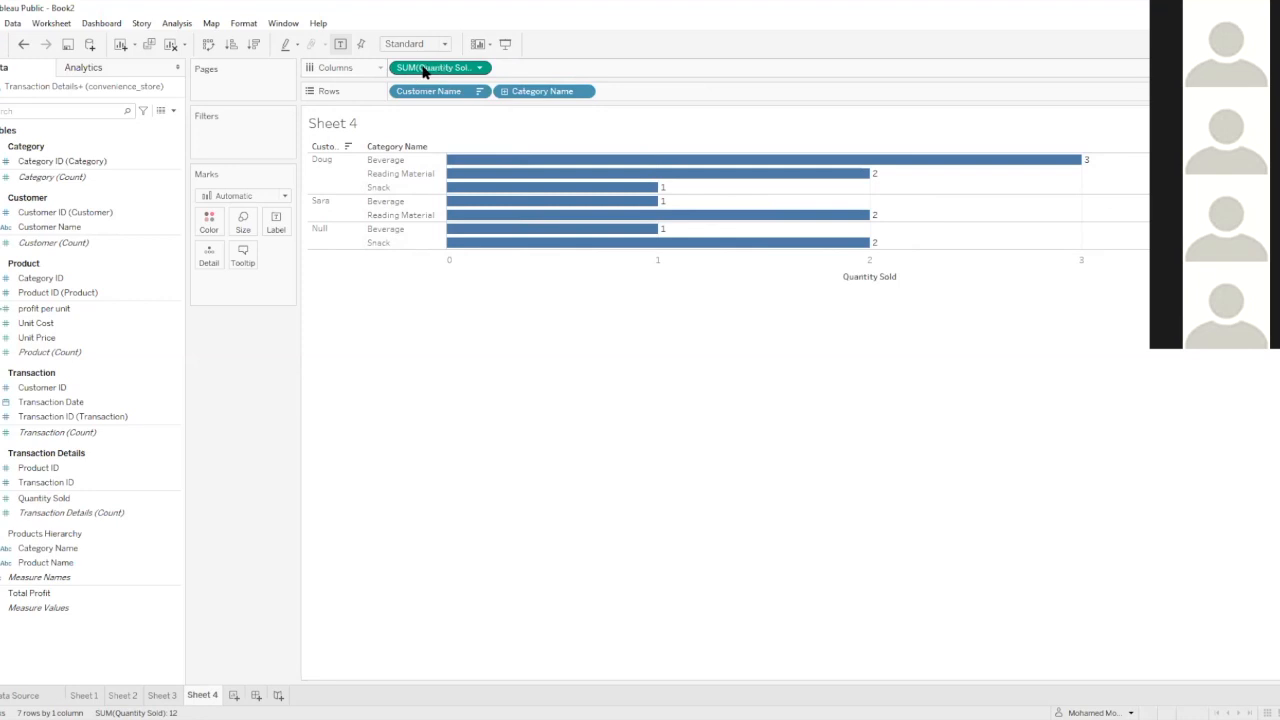
Replace Quantity Sold on the columns with the Total Profit measure
{"action": "left_click_drag", "start_coordinate": [418, 72], "coordinate": [20, 600]}
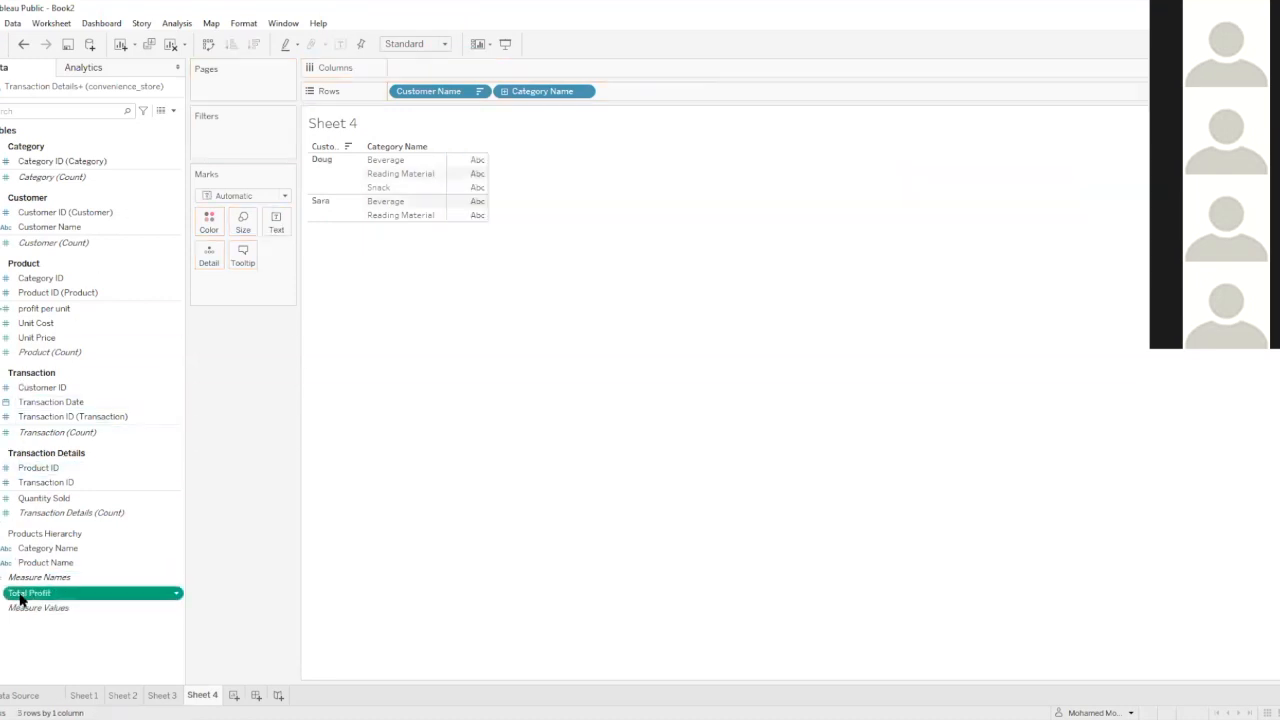
{"action": "double_click", "coordinate": [22, 598]}
{"action": "left_click_drag", "start_coordinate": [255, 282], "coordinate": [432, 67]}
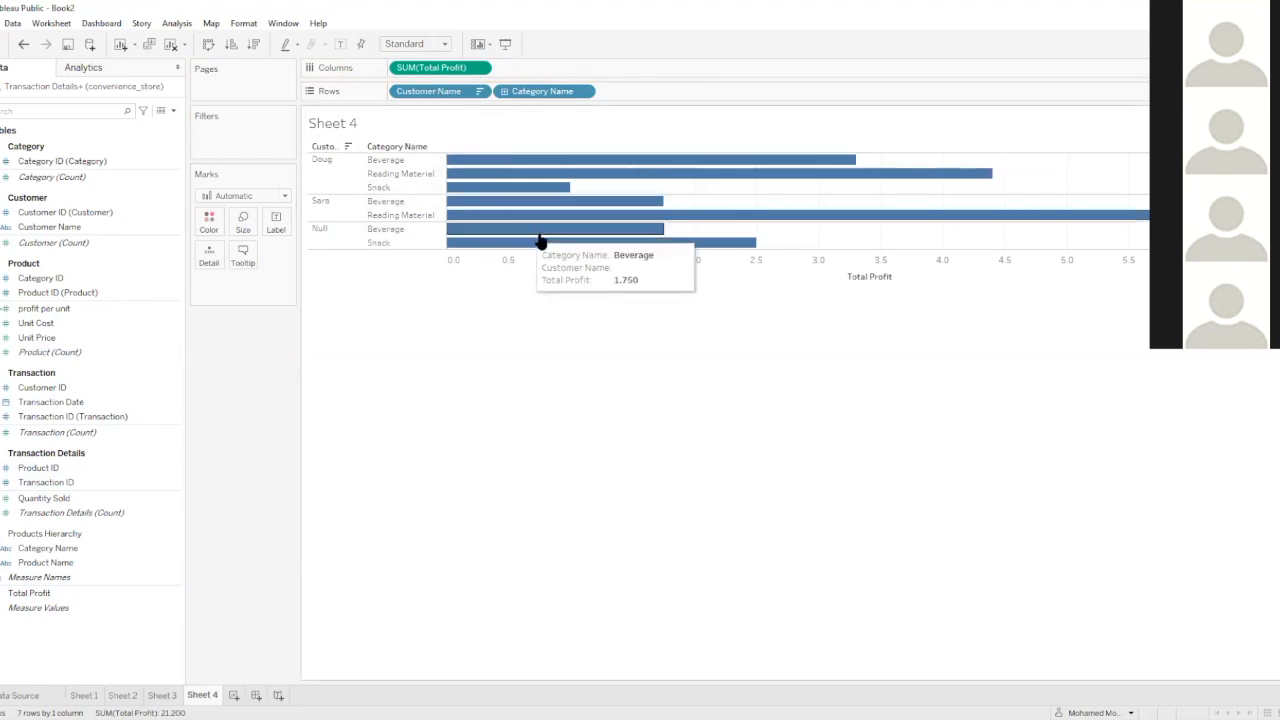
Sort the Total Profit bars in descending order with mark labels shown, and remove Category Name from the rows
{"action": "left_click", "coordinate": [255, 45]}
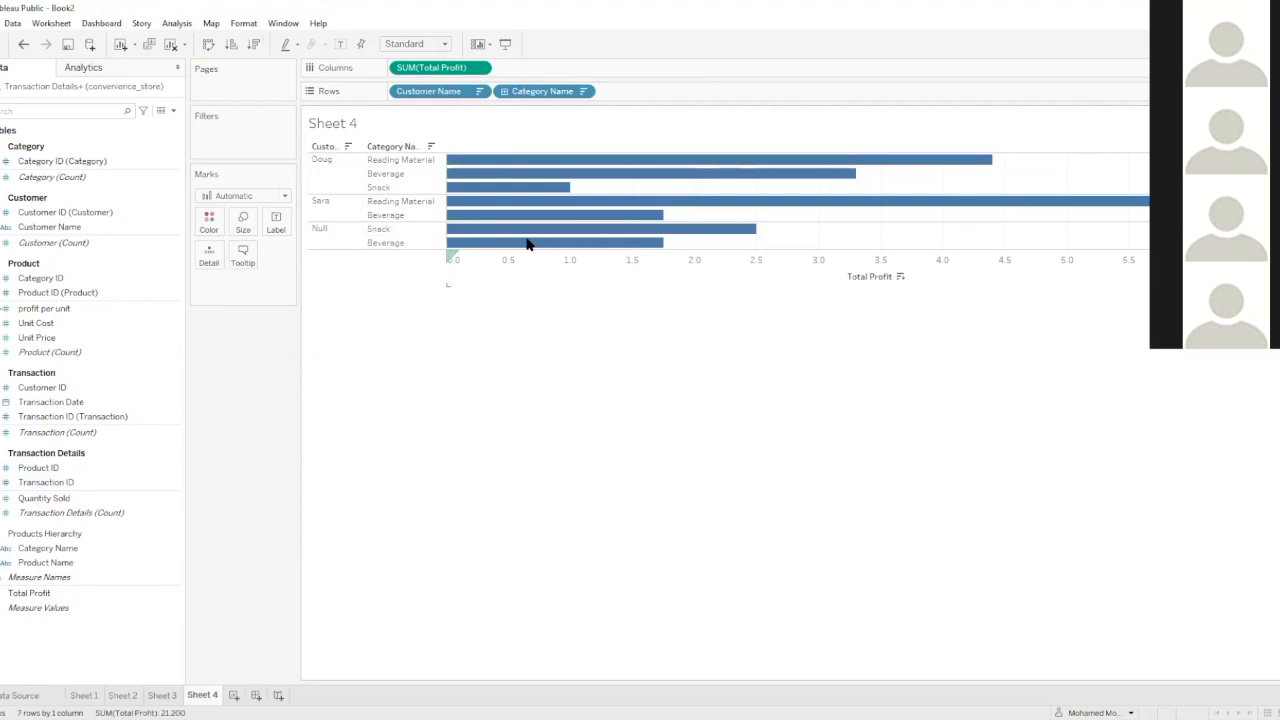
{"action": "left_click", "coordinate": [343, 44]}
{"action": "left_click_drag", "start_coordinate": [516, 92], "coordinate": [511, 71]}
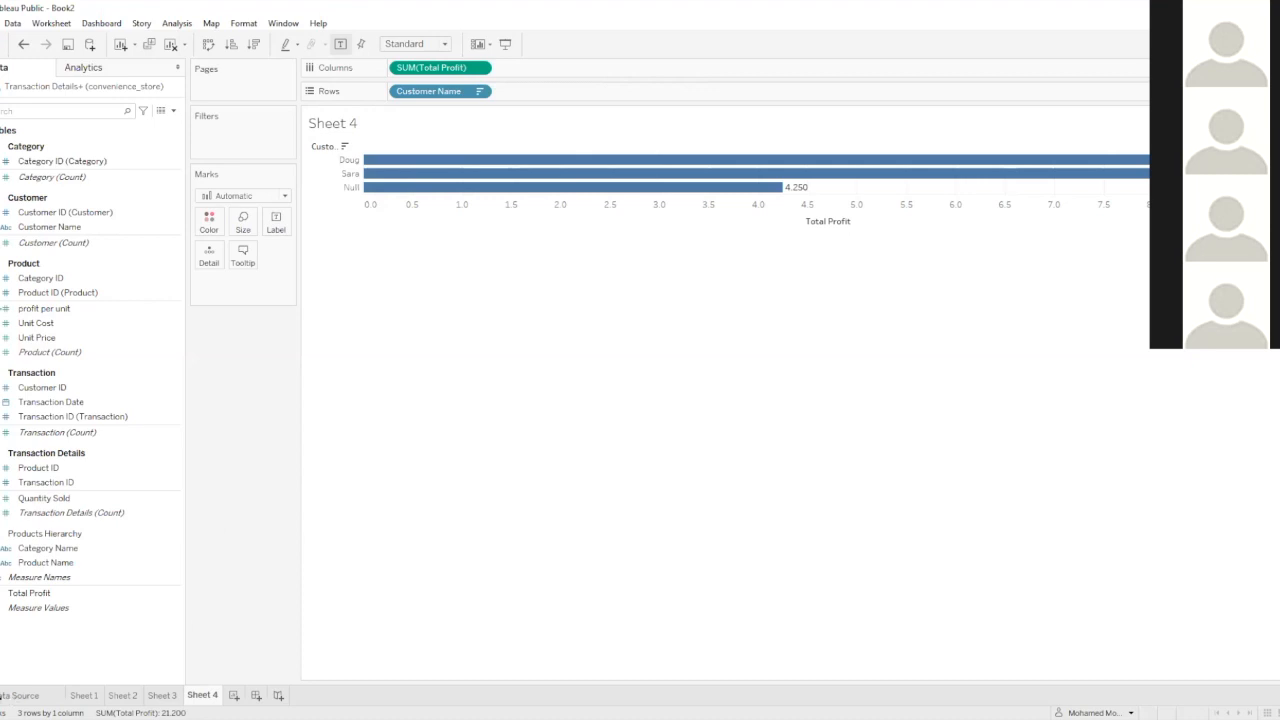
Review the data source tables and the worksheet's fields, including Product ID and the Total Profit calculation
{"action": "left_click", "coordinate": [20, 695]}
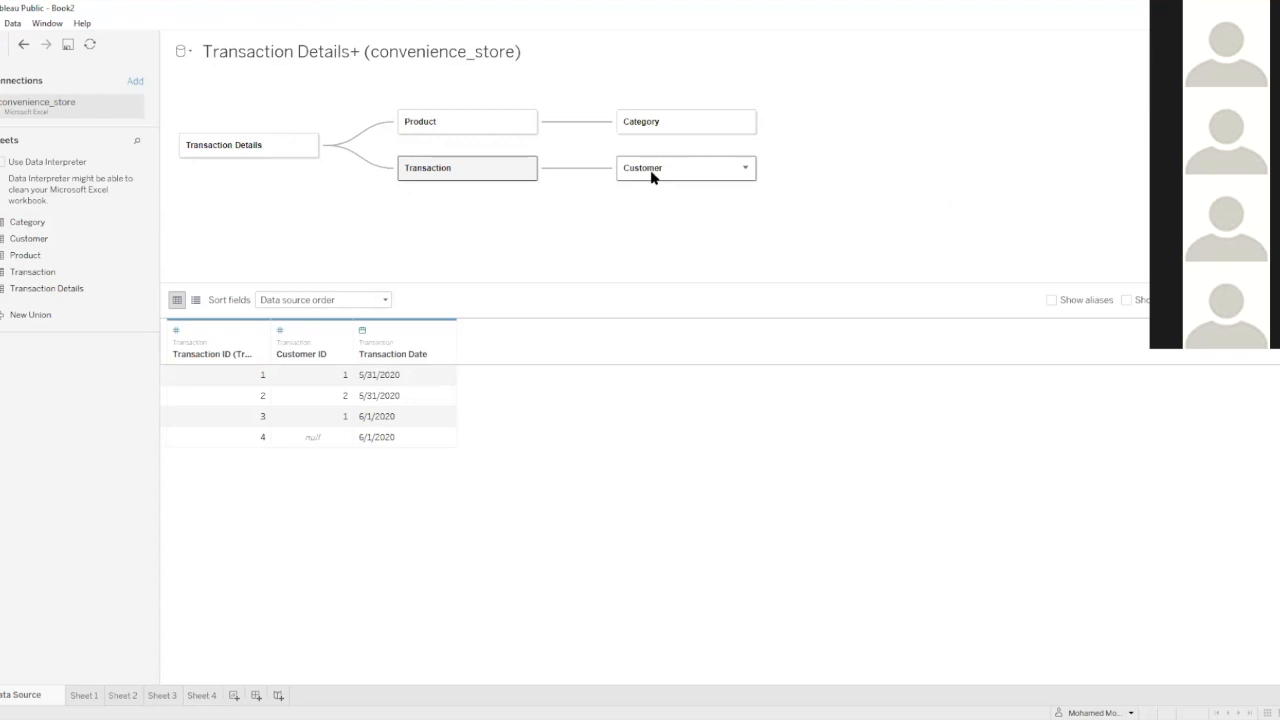
{"action": "left_click", "coordinate": [201, 695]}
{"action": "left_click", "coordinate": [27, 165]}
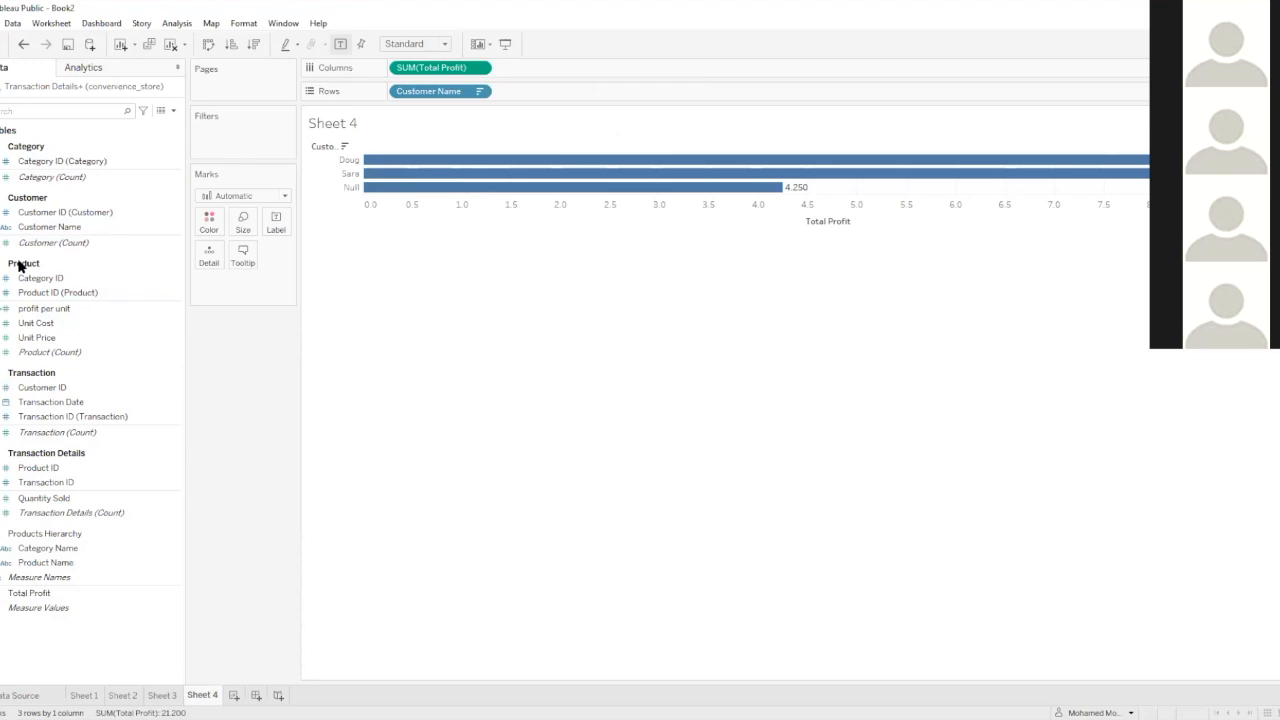
{"action": "left_click", "coordinate": [33, 292]}
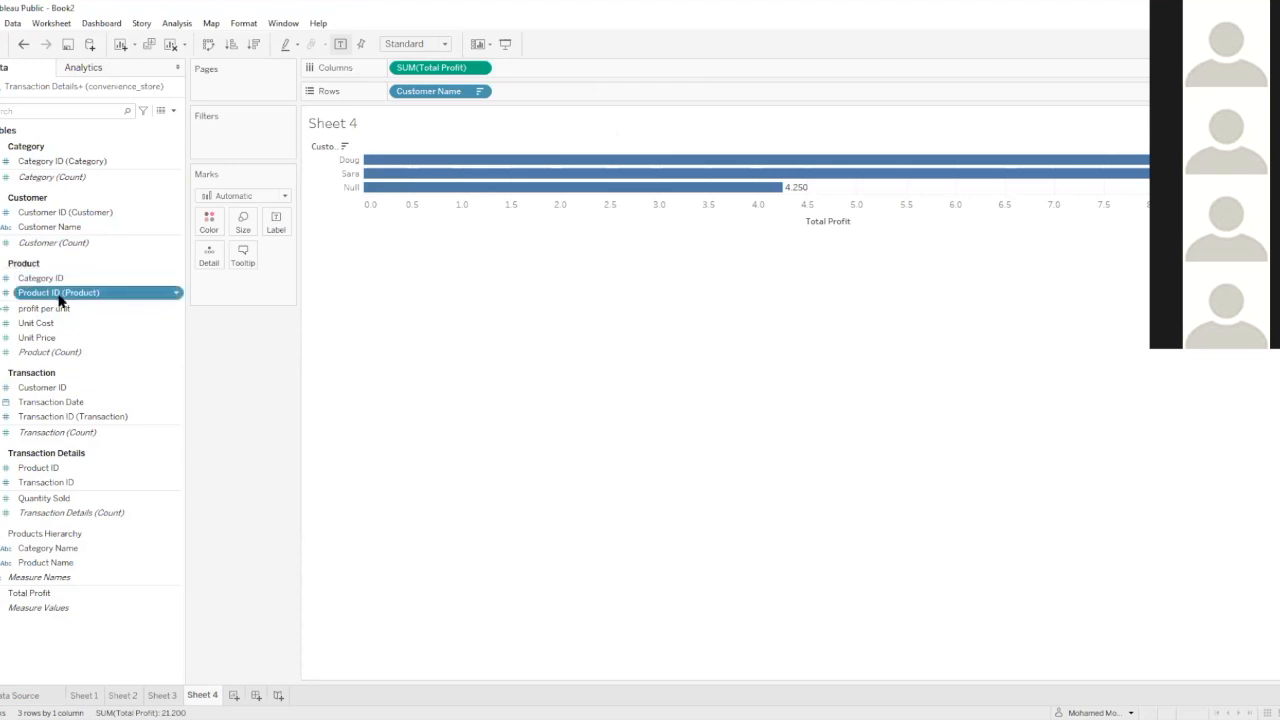
{"action": "left_click", "coordinate": [174, 111]}
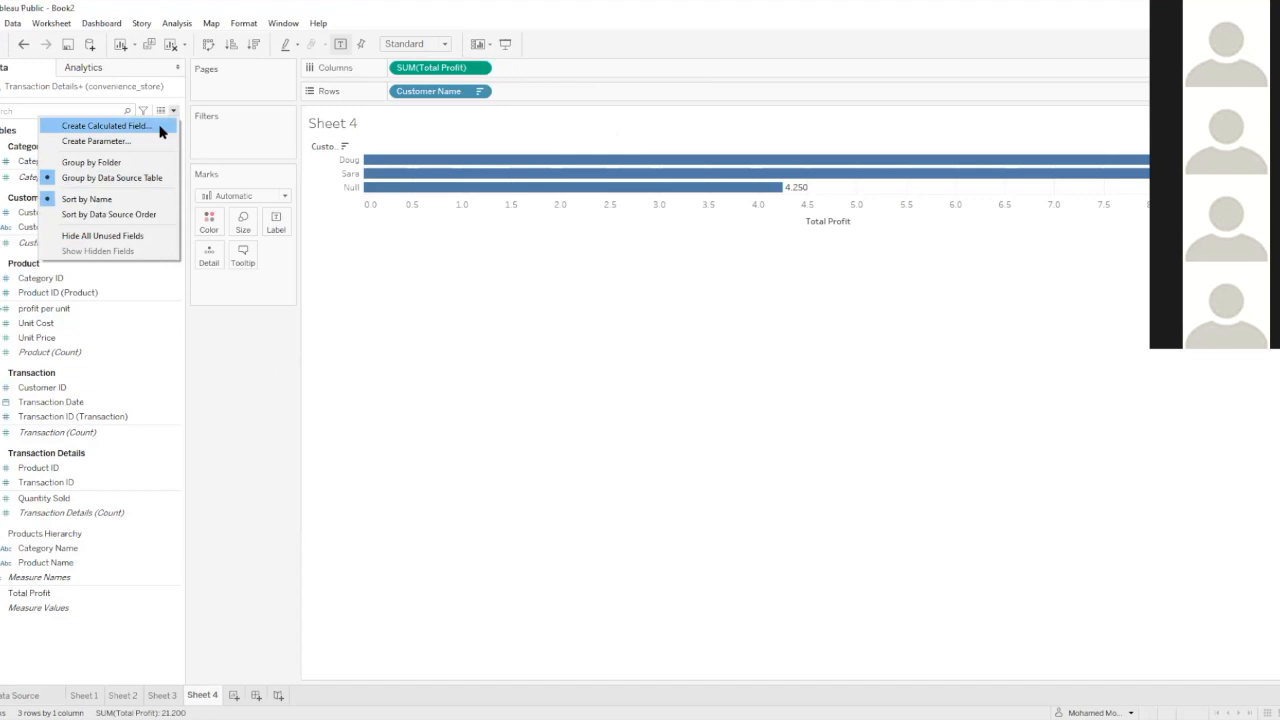
{"action": "left_click", "coordinate": [40, 577]}
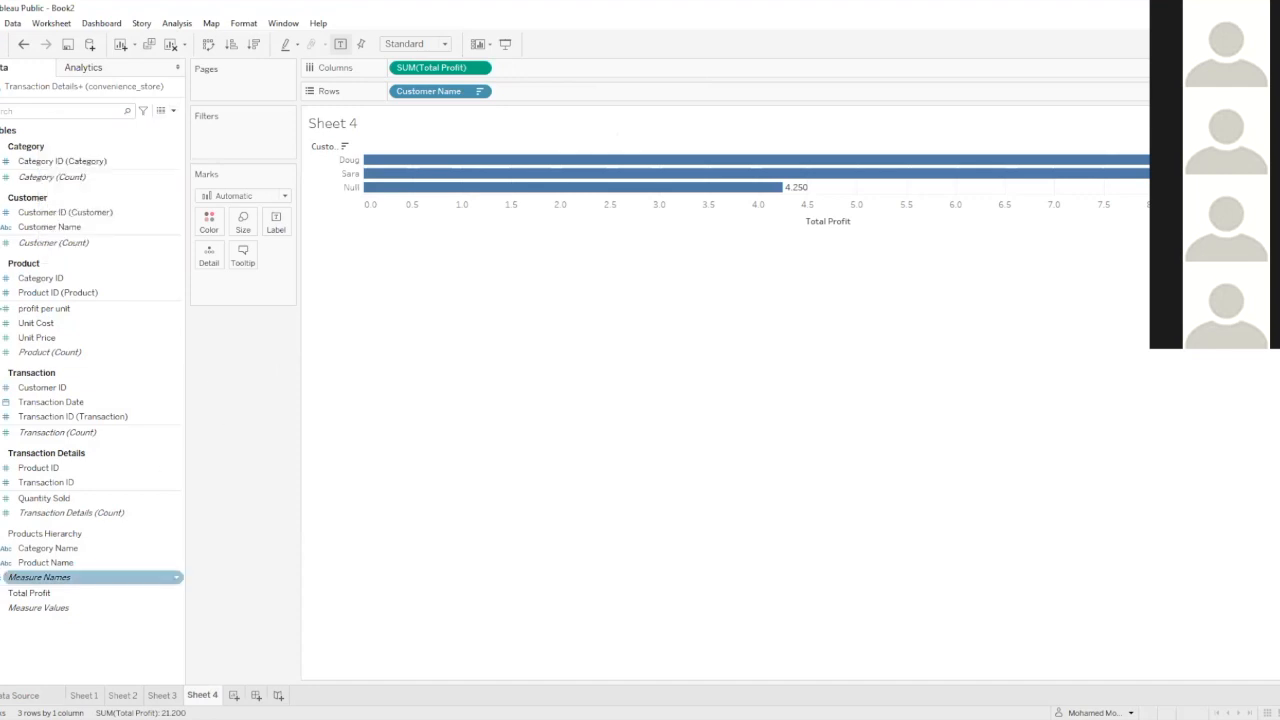
{"action": "left_click", "coordinate": [12, 594]}
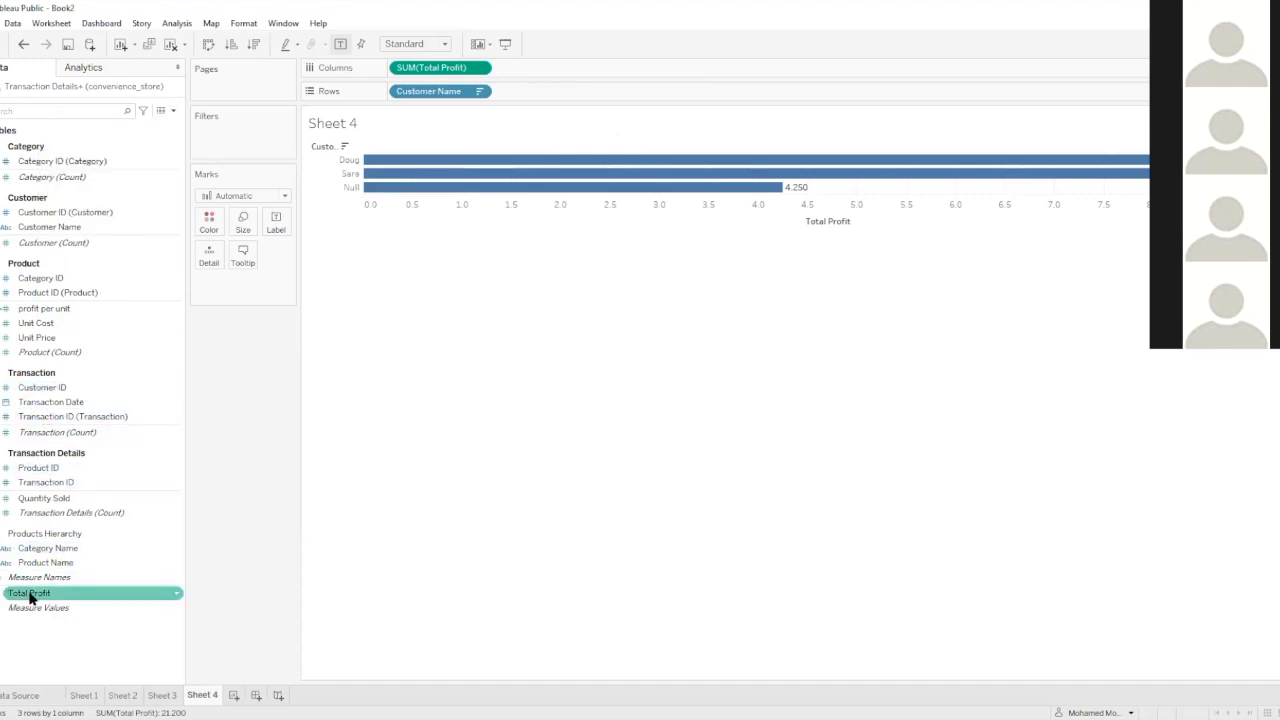
Rebuild the Total Profit formula as [profit per unit]*[Quantity Sold] in its calculation editor, and close the editor without applying it
{"action": "right_click", "coordinate": [30, 596]}
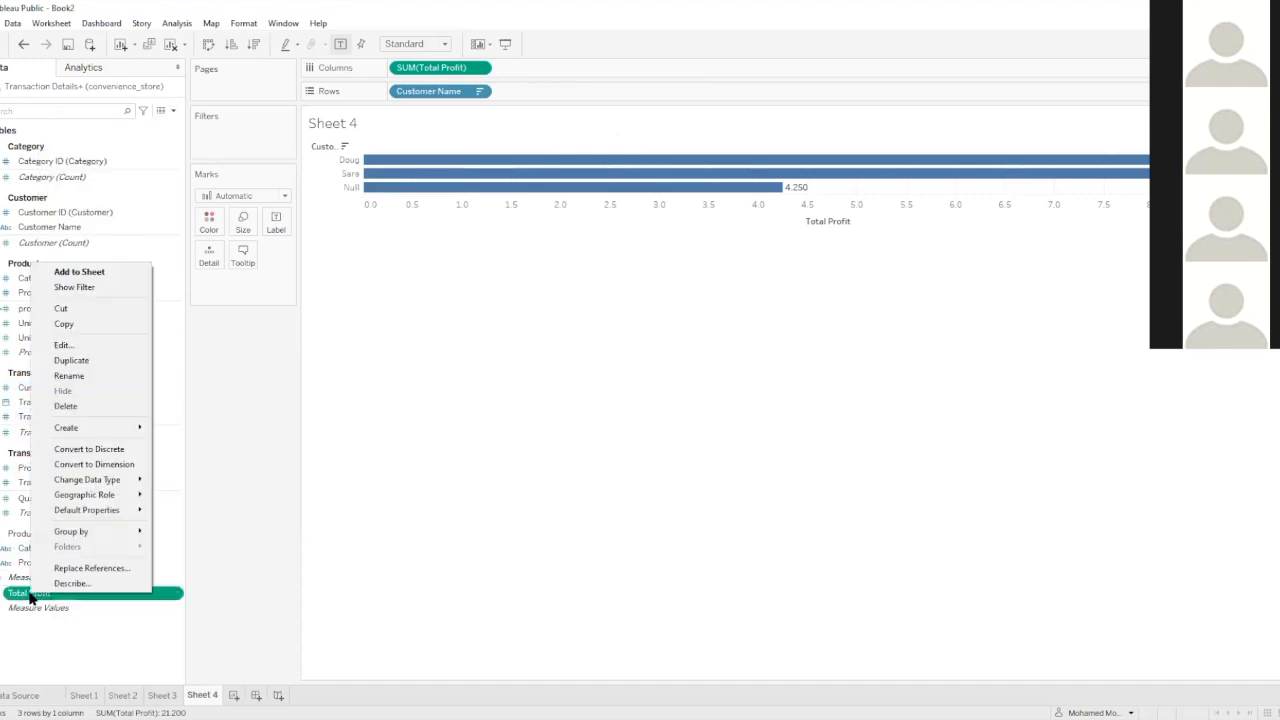
{"action": "left_click", "coordinate": [86, 349]}
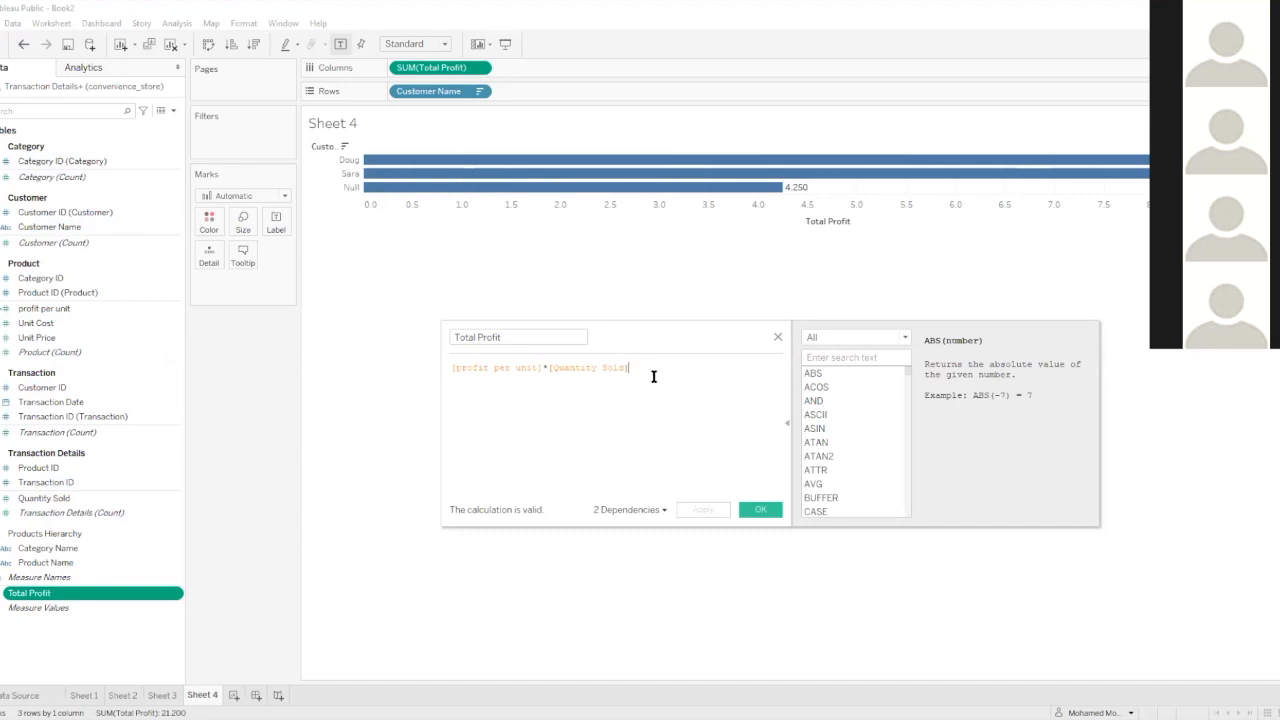
{"action": "key", "text": "ctrl+a"}
{"action": "key", "text": "BackSpace"}
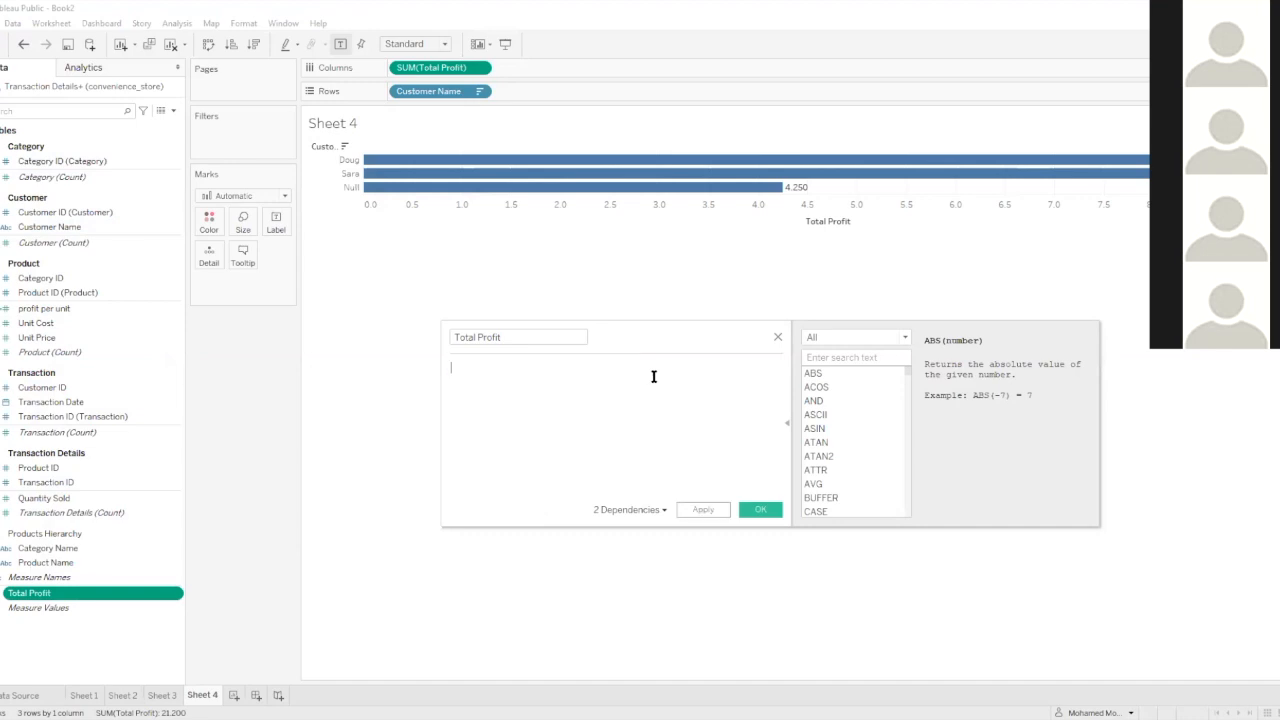
{"action": "type", "text": "pro"}
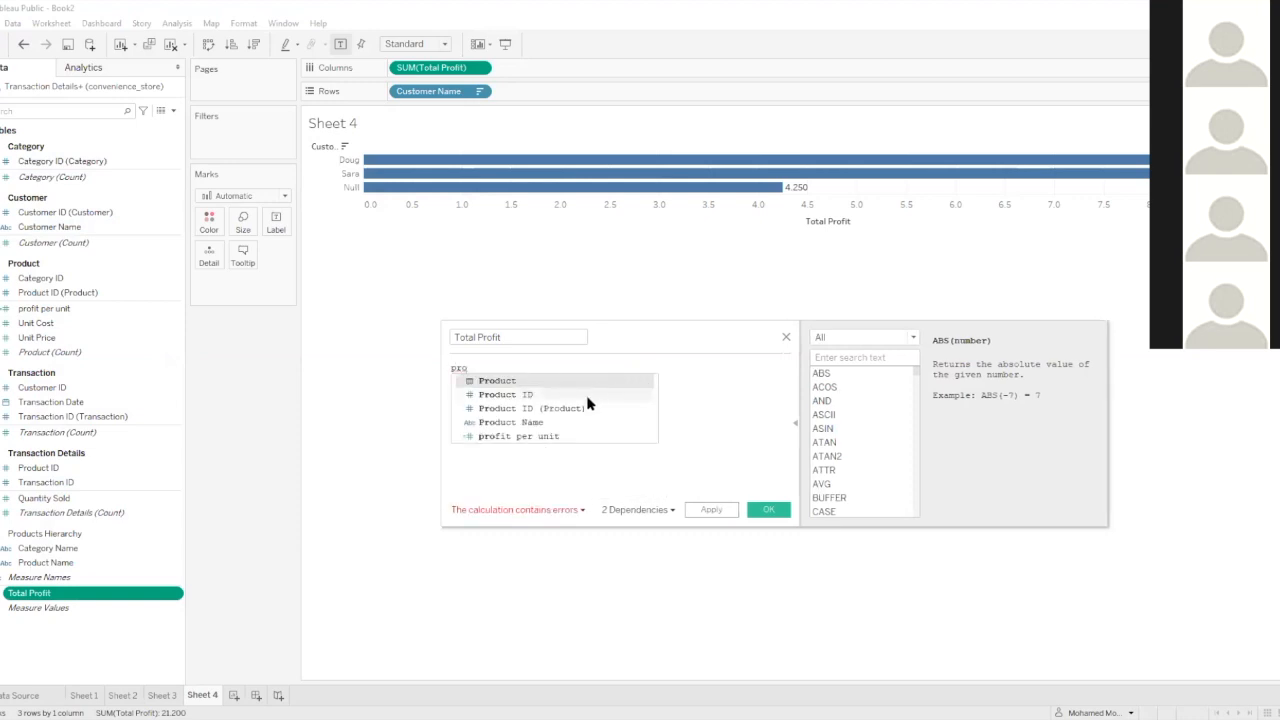
{"action": "double_click", "coordinate": [540, 436]}
{"action": "type", "text": "*"}
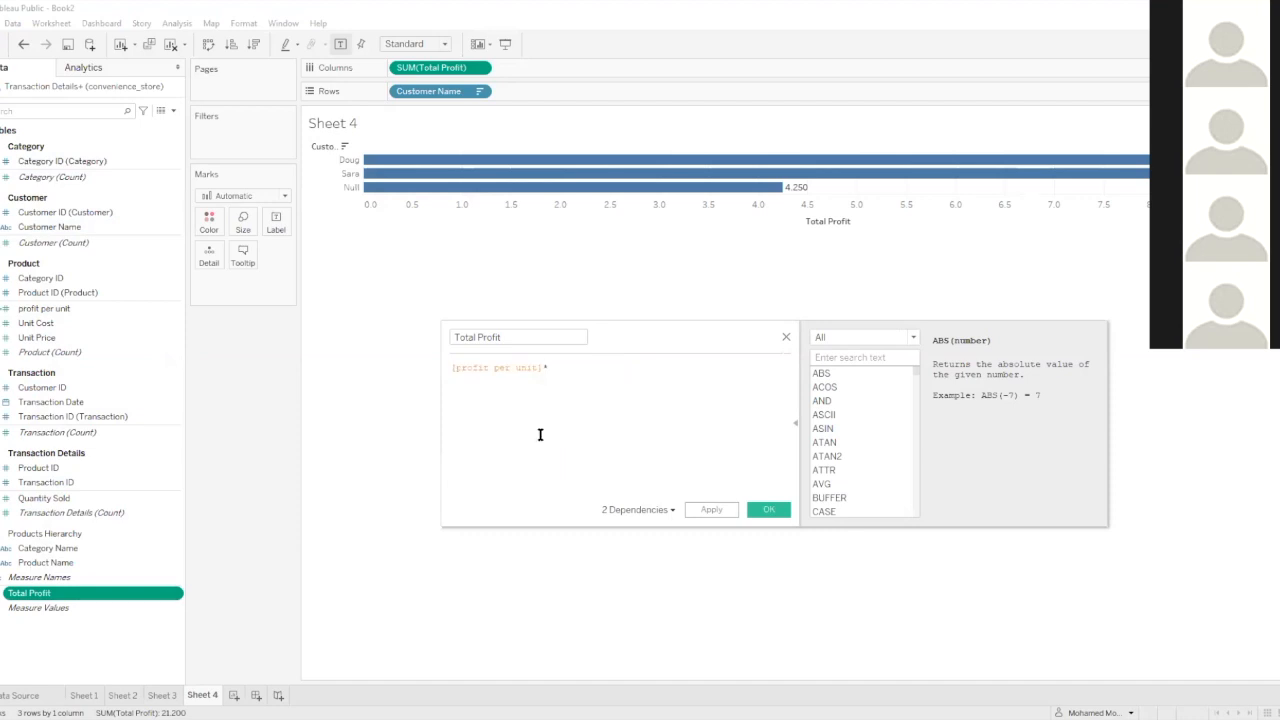
{"action": "type", "text": "q"}
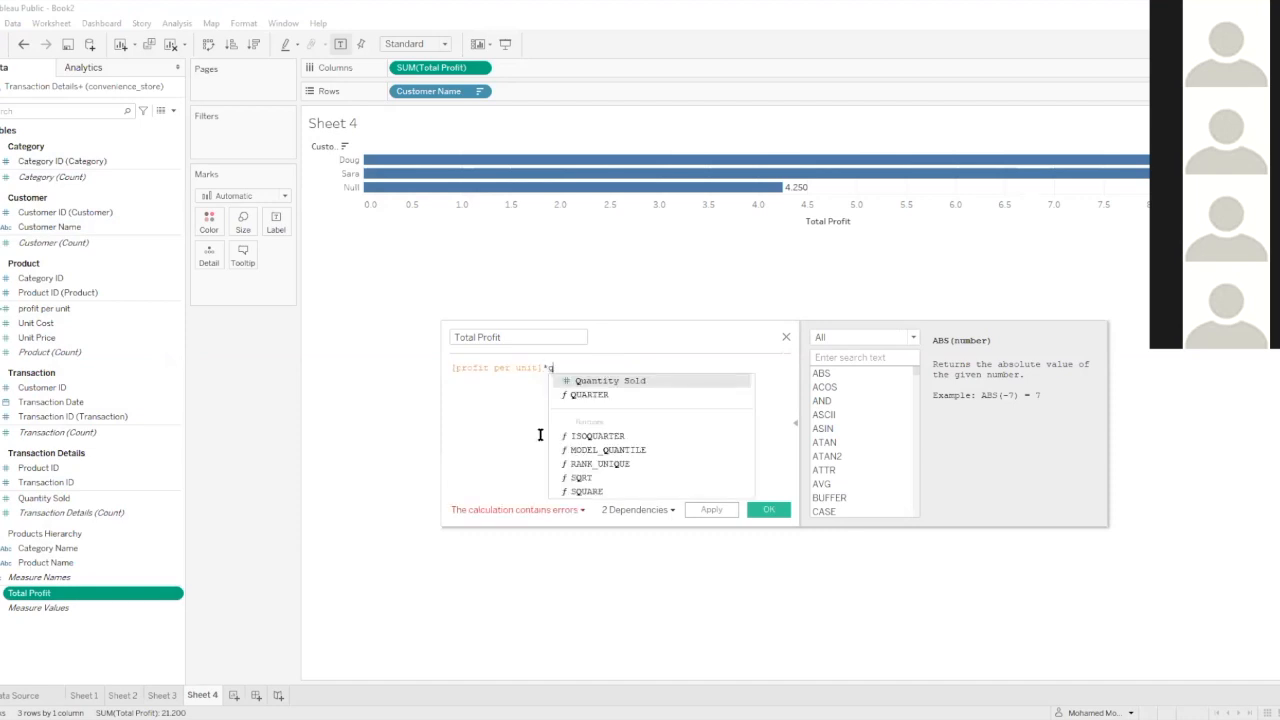
{"action": "key", "text": "Return"}
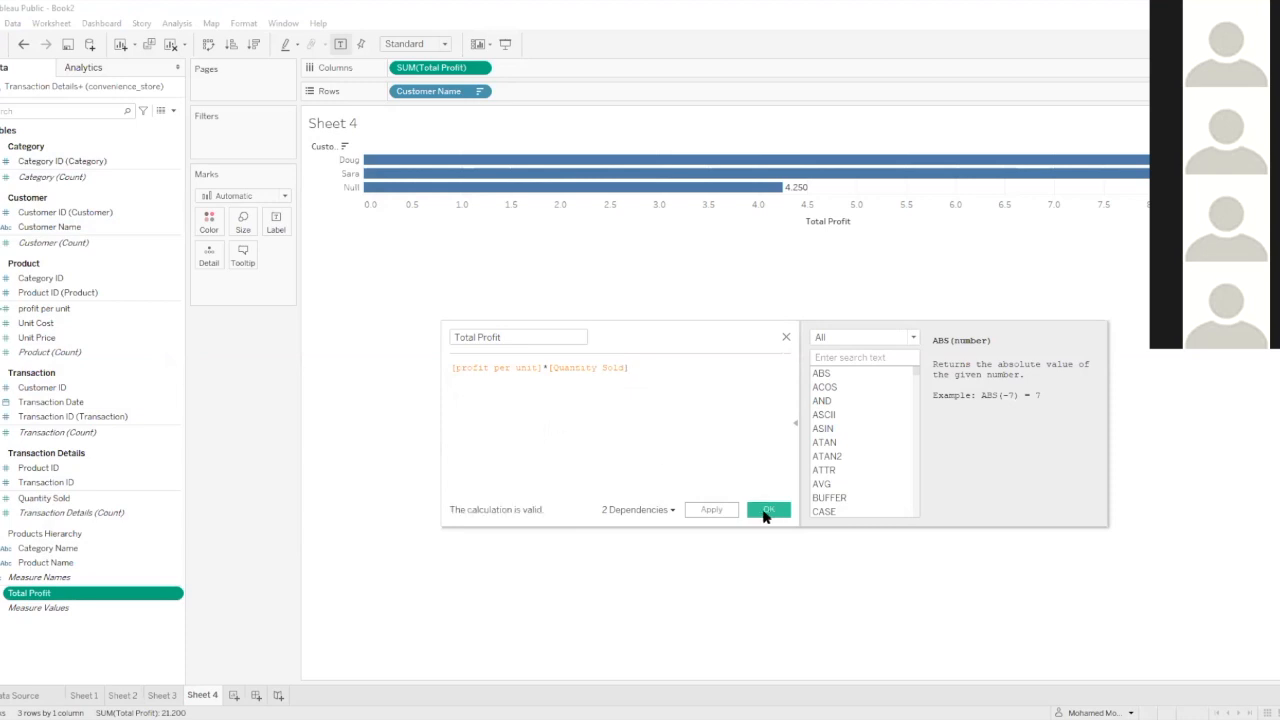
{"action": "left_click", "coordinate": [785, 337]}
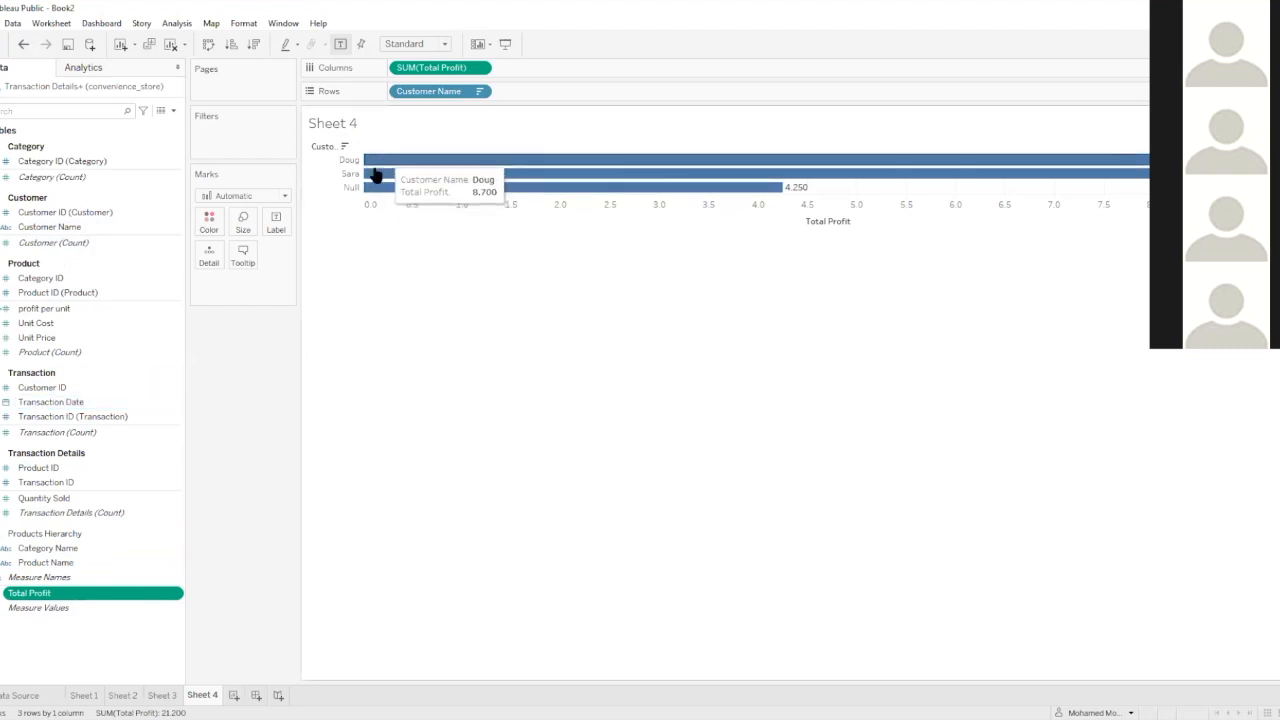
Add Transaction Date before Total Profit on the columns and drill it down from year through quarter to month
{"action": "mouse_move", "coordinate": [444, 163]}
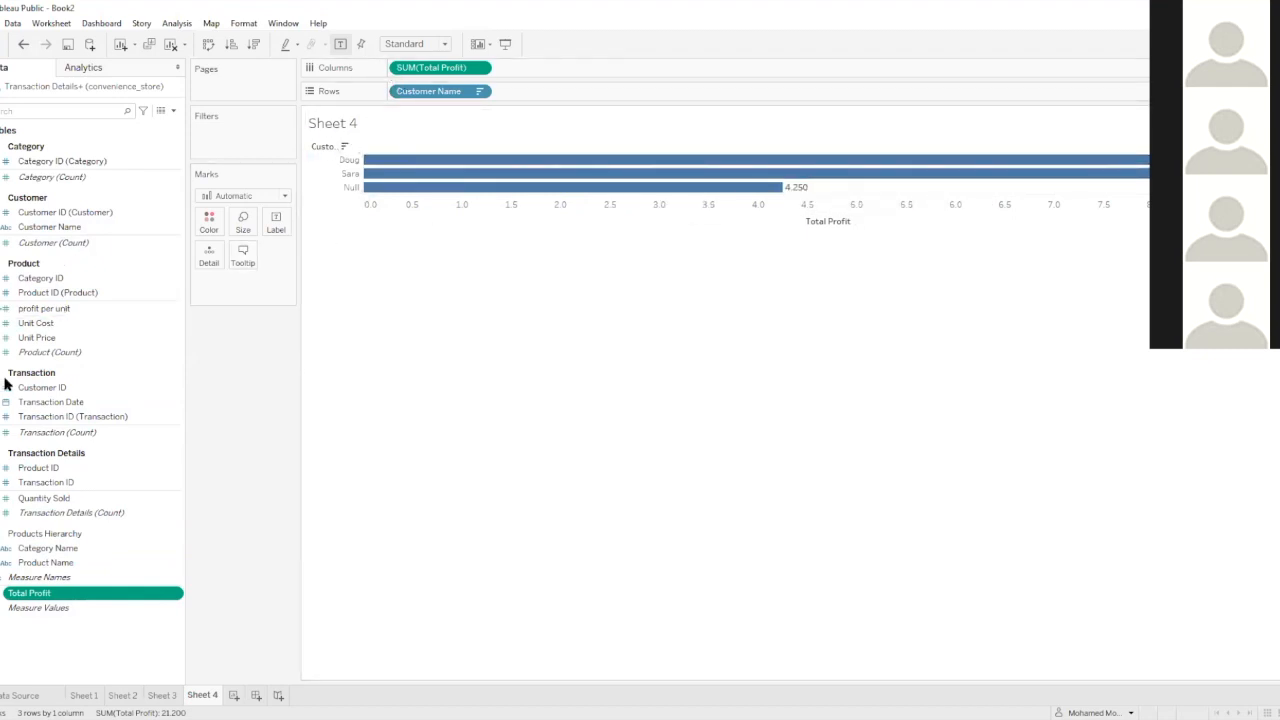
{"action": "left_click_drag", "start_coordinate": [25, 401], "coordinate": [392, 66]}
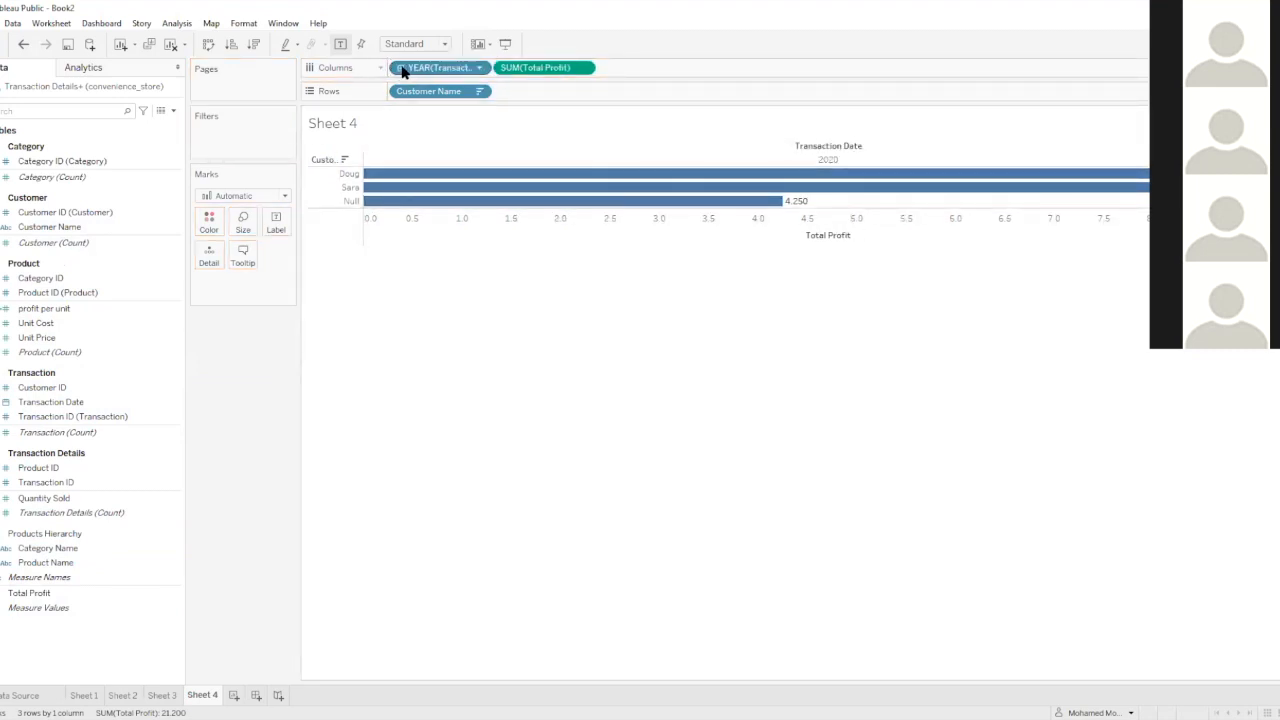
{"action": "left_click", "coordinate": [401, 68]}
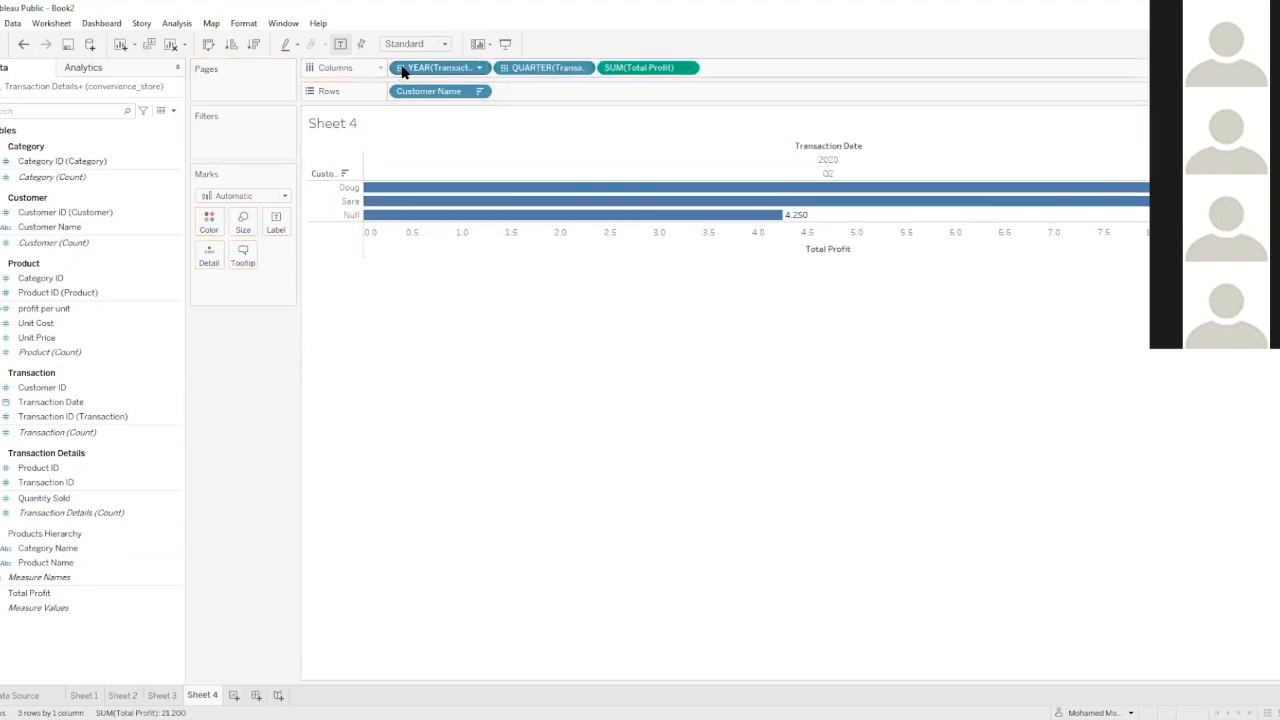
{"action": "left_click", "coordinate": [503, 68]}
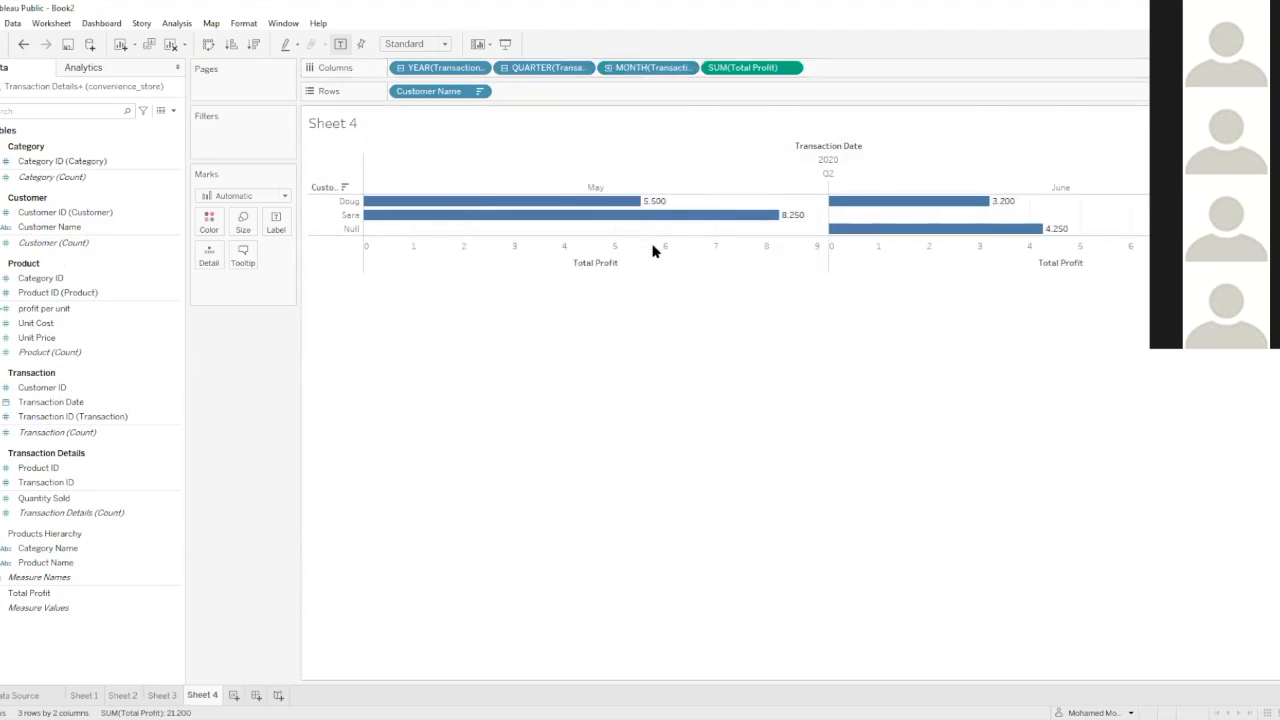
Convert the chart to a text table and remove the date's year and quarter levels, keeping month on the columns
{"action": "left_click", "coordinate": [1250, 44]}
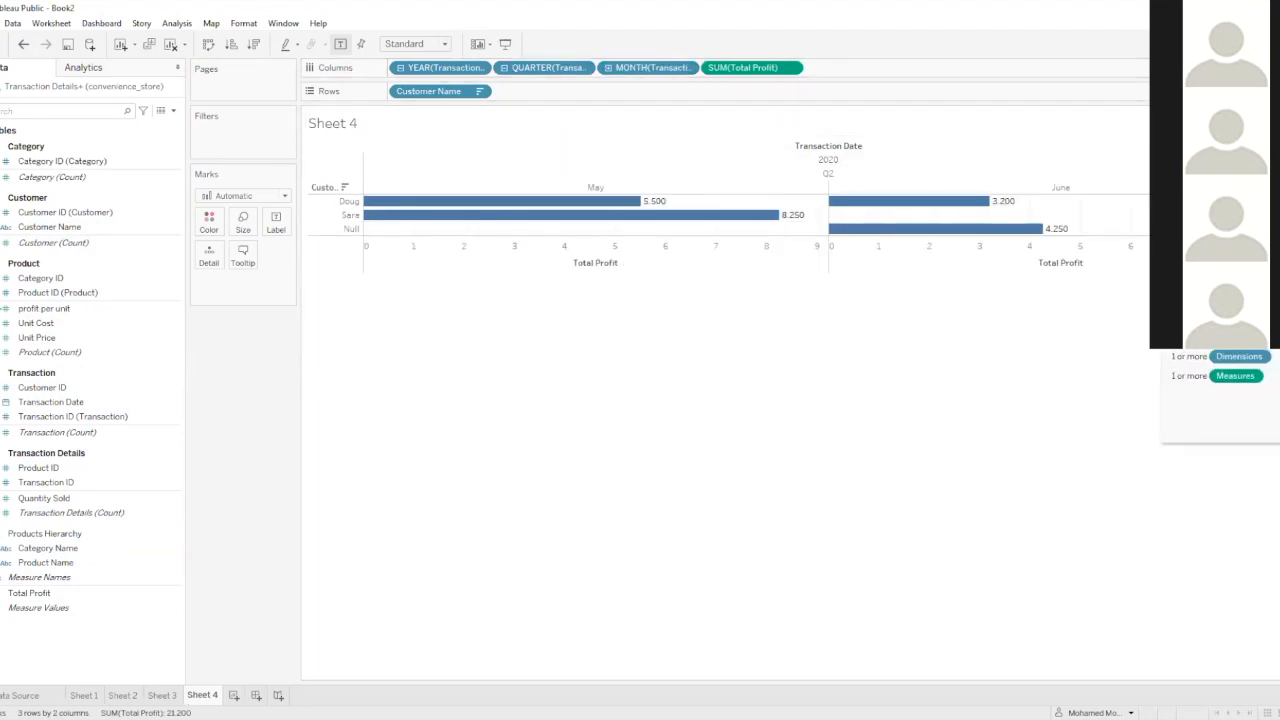
{"action": "left_click", "coordinate": [1183, 77]}
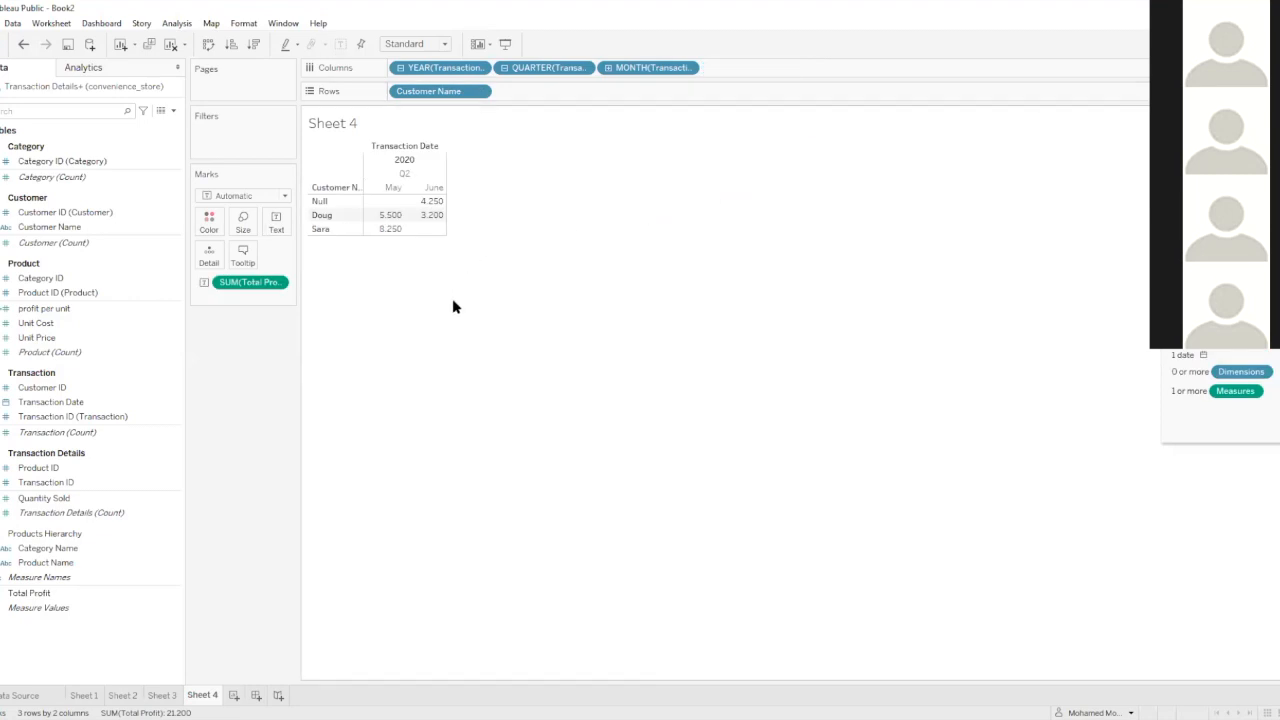
{"action": "mouse_move", "coordinate": [387, 221]}
{"action": "left_click_drag", "start_coordinate": [447, 68], "coordinate": [364, 62]}
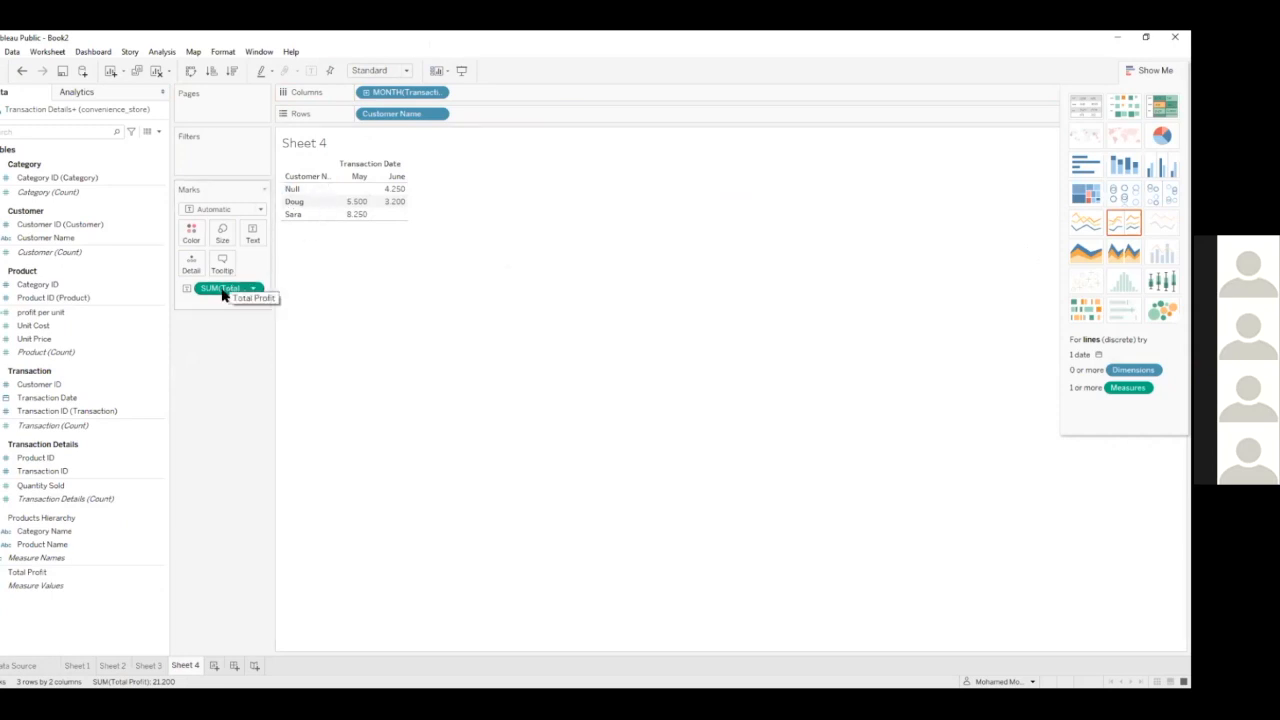
Show Total Profit as bars by customer and month with the chart suggestions hidden, and remove the measure from the columns
{"action": "left_click_drag", "start_coordinate": [210, 295], "coordinate": [494, 95]}
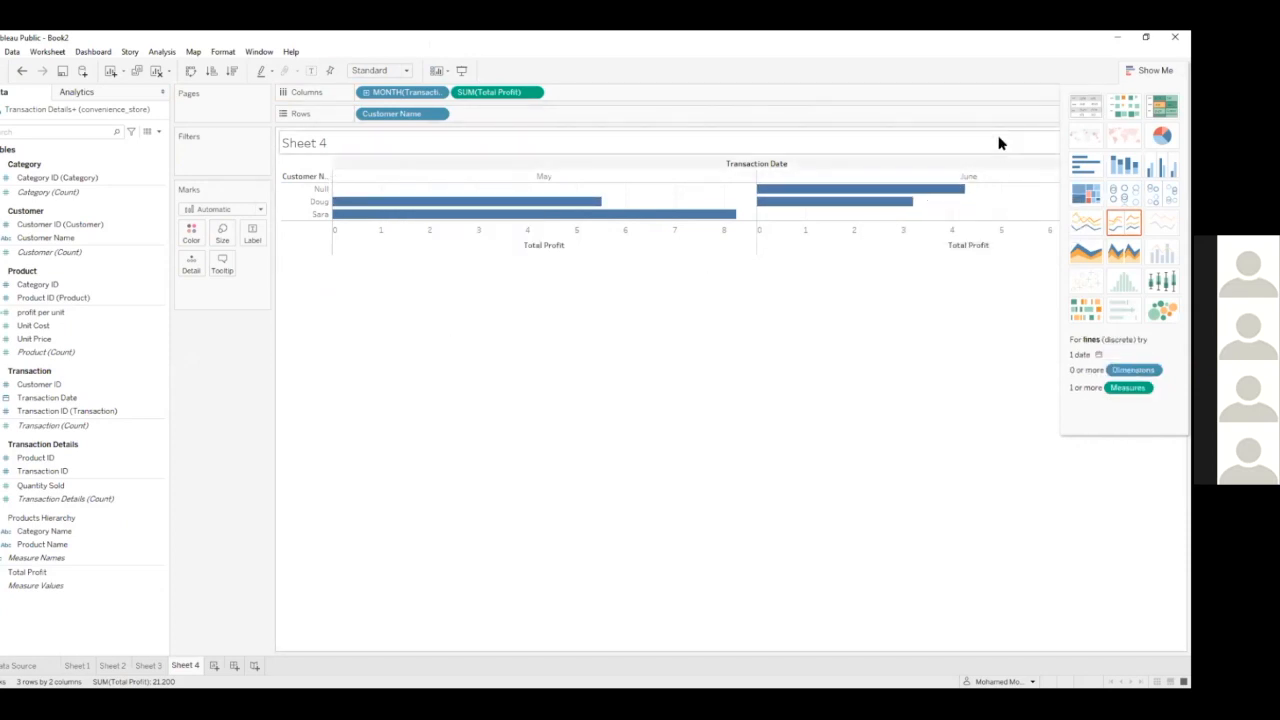
{"action": "left_click", "coordinate": [1153, 71]}
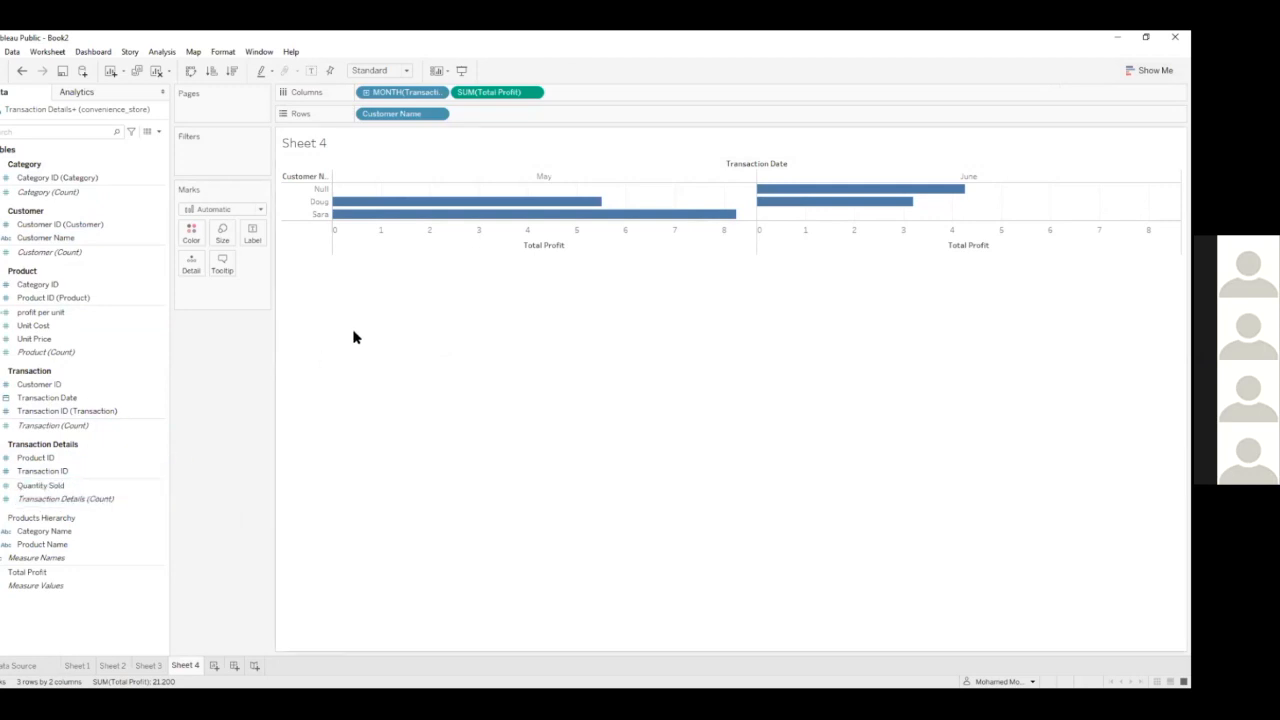
{"action": "left_click_drag", "start_coordinate": [497, 93], "coordinate": [240, 357]}
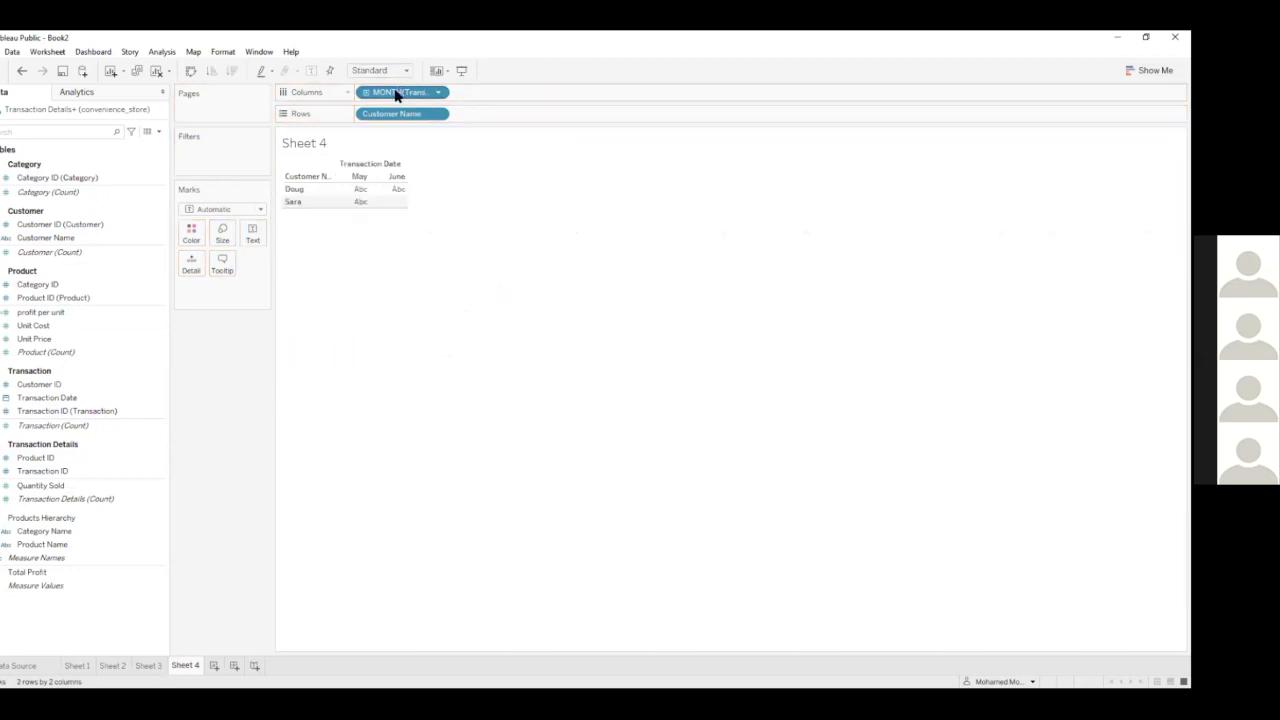
Clear the month and customer fields from Sheet 4, and rebuild the view with Customer Name on rows and Product Name on columns
{"action": "left_click_drag", "start_coordinate": [394, 91], "coordinate": [412, 42]}
{"action": "left_click_drag", "start_coordinate": [378, 117], "coordinate": [222, 356]}
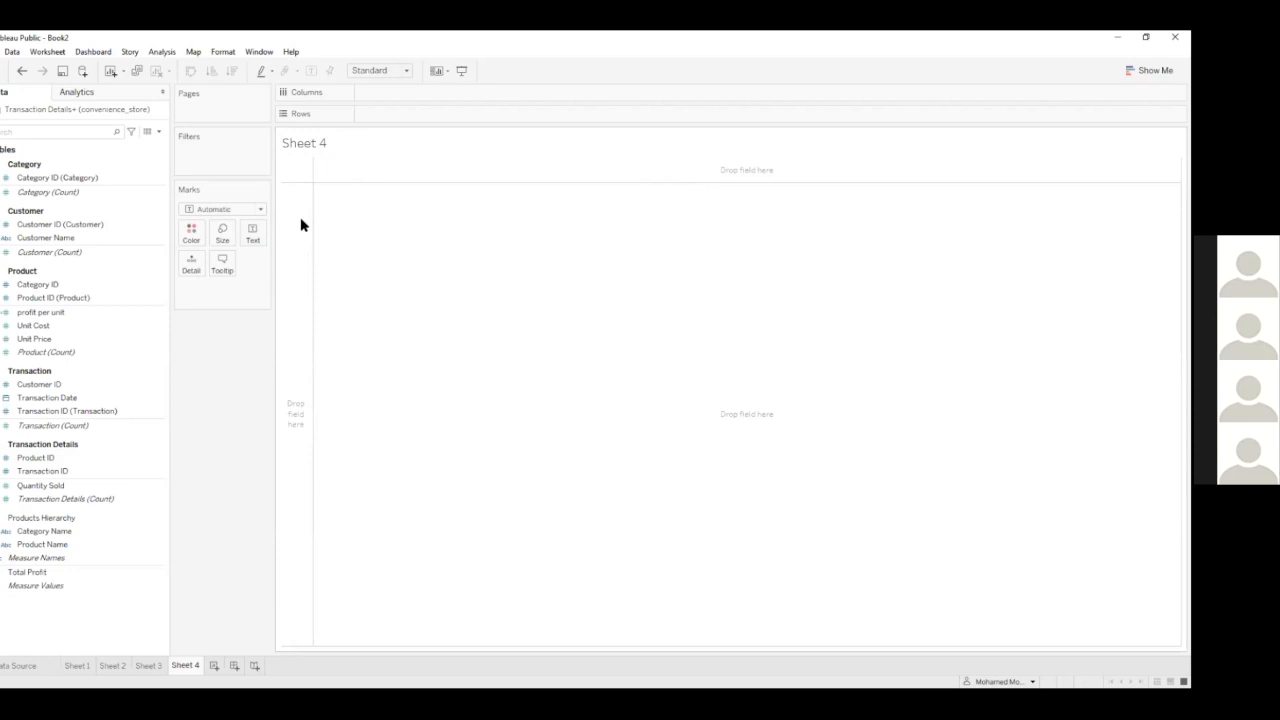
{"action": "left_click", "coordinate": [98, 326]}
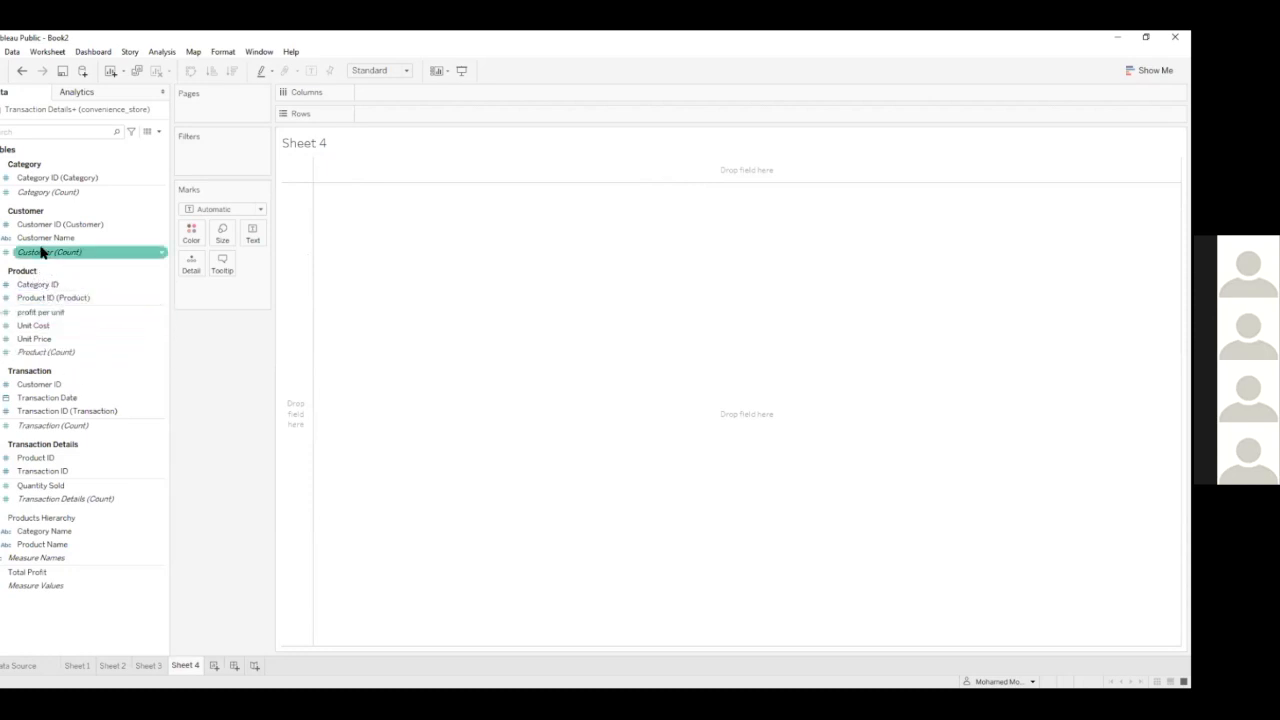
{"action": "left_click_drag", "start_coordinate": [100, 237], "coordinate": [405, 115]}
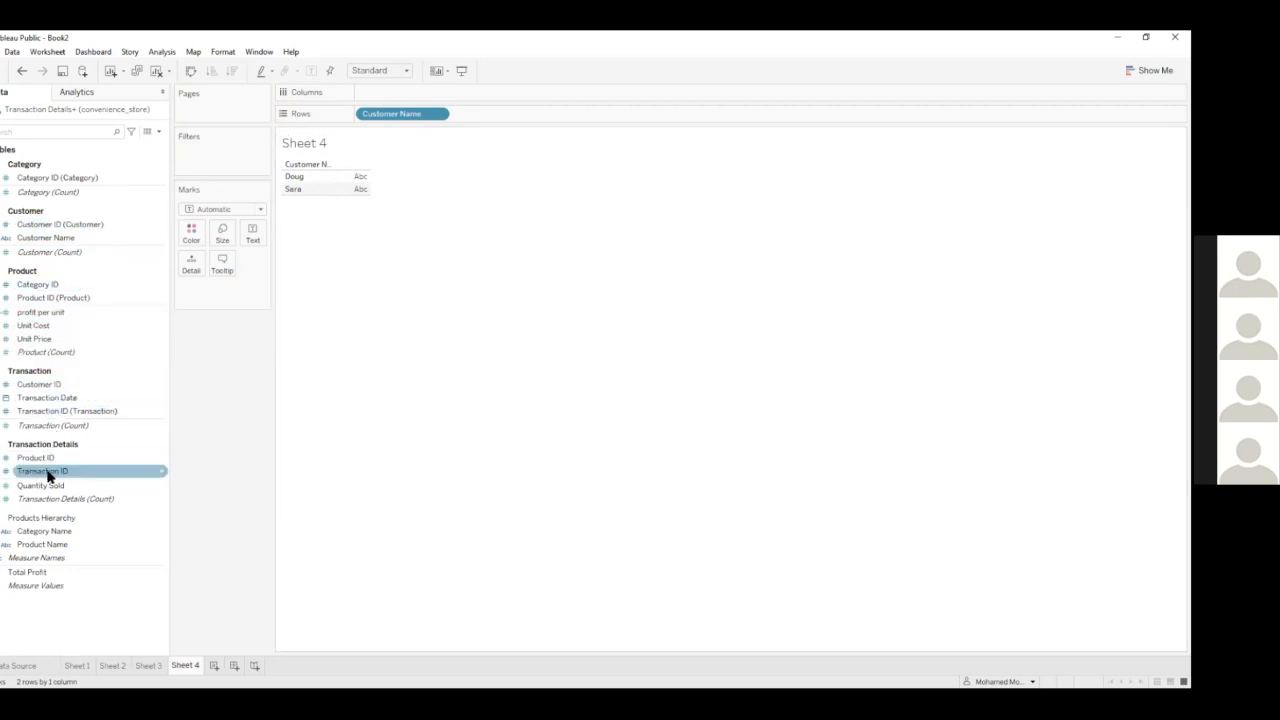
{"action": "left_click_drag", "start_coordinate": [42, 545], "coordinate": [390, 98]}
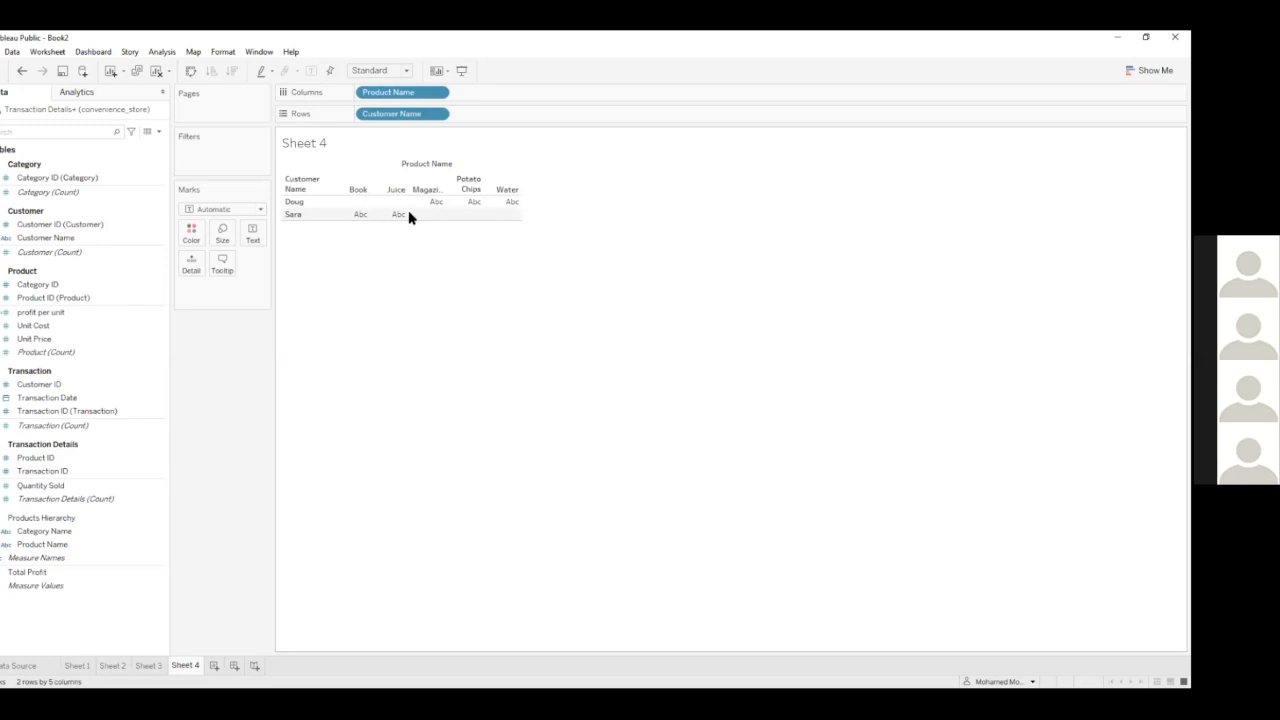
Try Quantity Sold as the values of the customer by product table, and undo the additions
{"action": "left_click", "coordinate": [60, 487]}
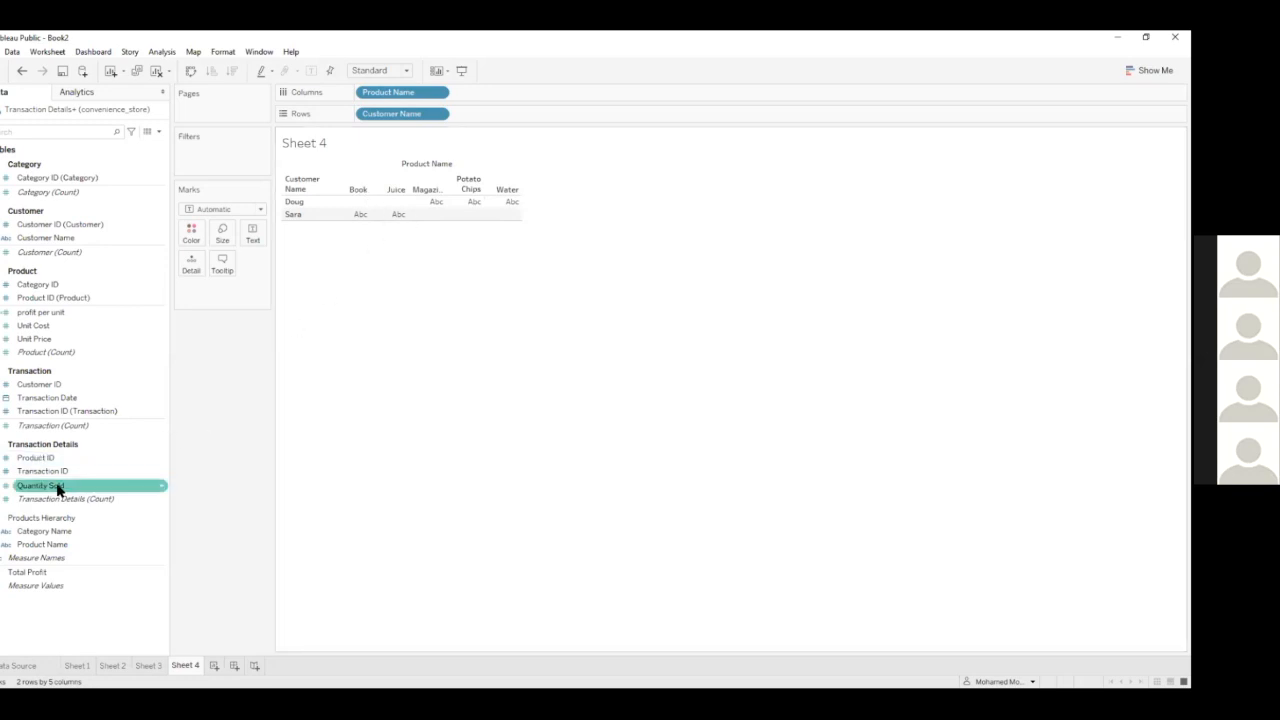
{"action": "left_click_drag", "start_coordinate": [57, 488], "coordinate": [445, 270]}
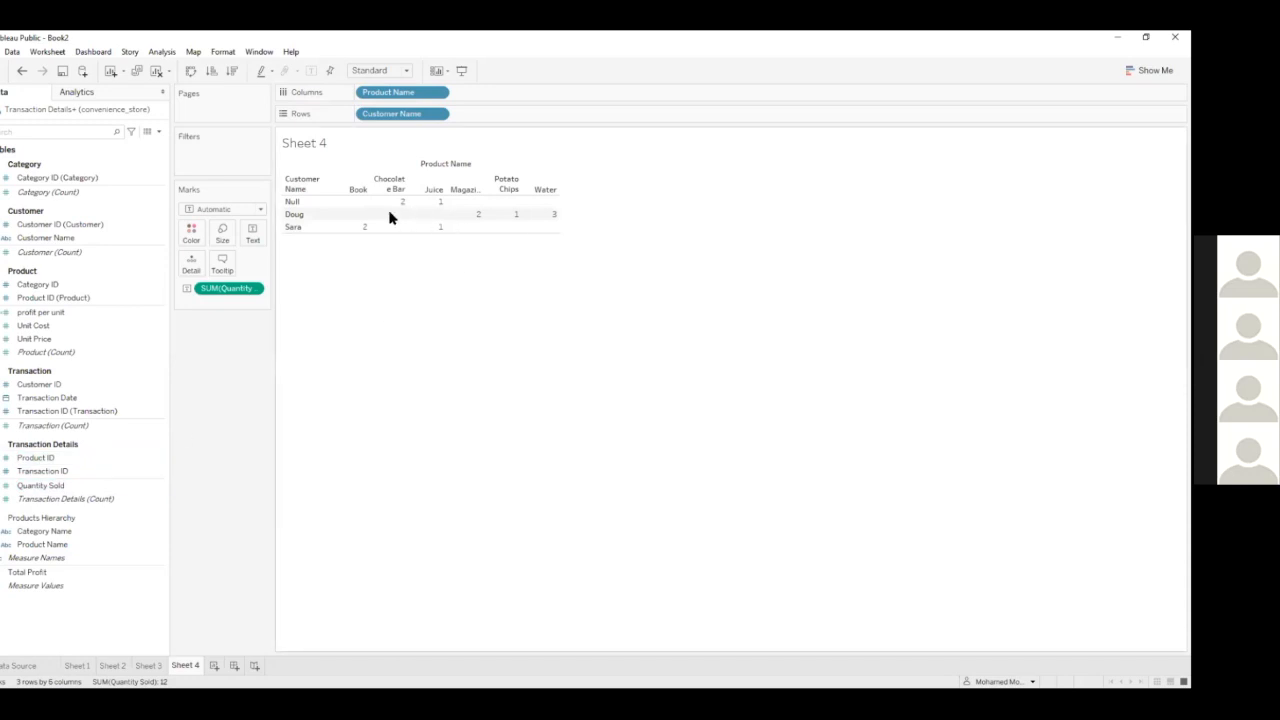
{"action": "left_click", "coordinate": [22, 70]}
{"action": "left_click", "coordinate": [28, 499]}
{"action": "left_click_drag", "start_coordinate": [28, 502], "coordinate": [372, 214]}
{"action": "left_click", "coordinate": [22, 70]}
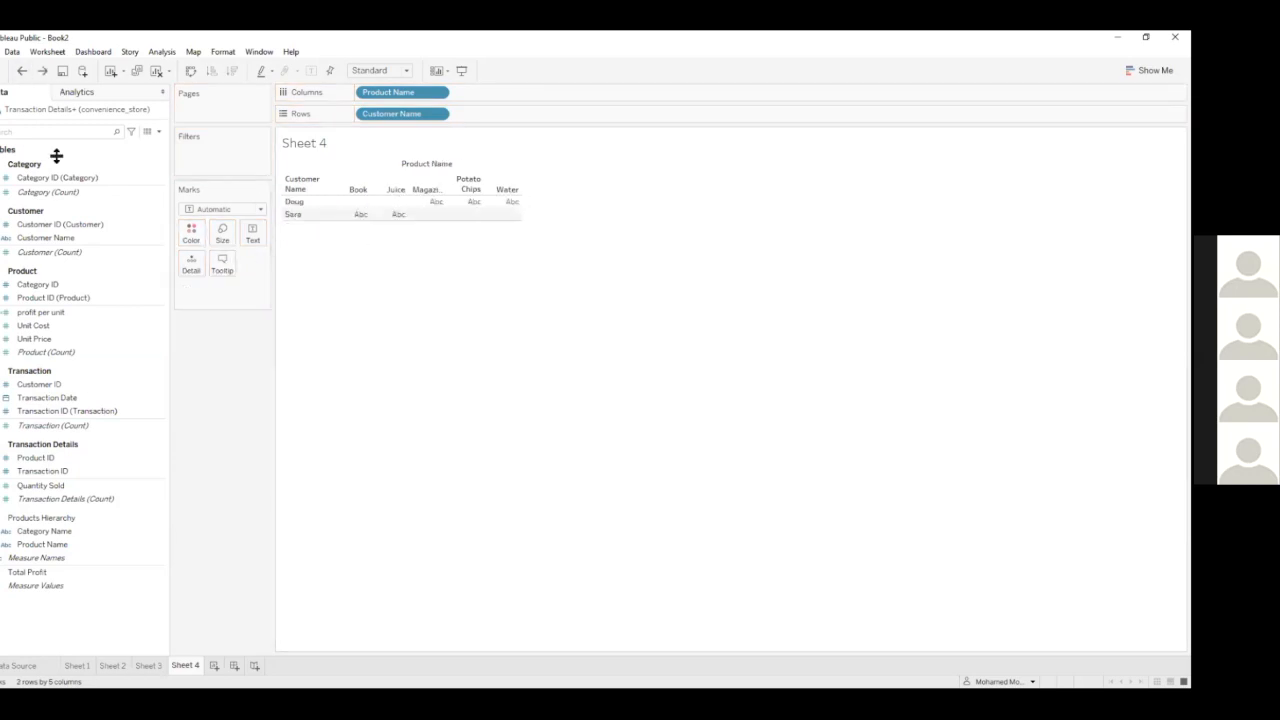
Fill the table with Quantity Sold and profit per unit, and highlight individual customer rows and the Chocolate Bar column to compare their values
{"action": "double_click", "coordinate": [46, 487]}
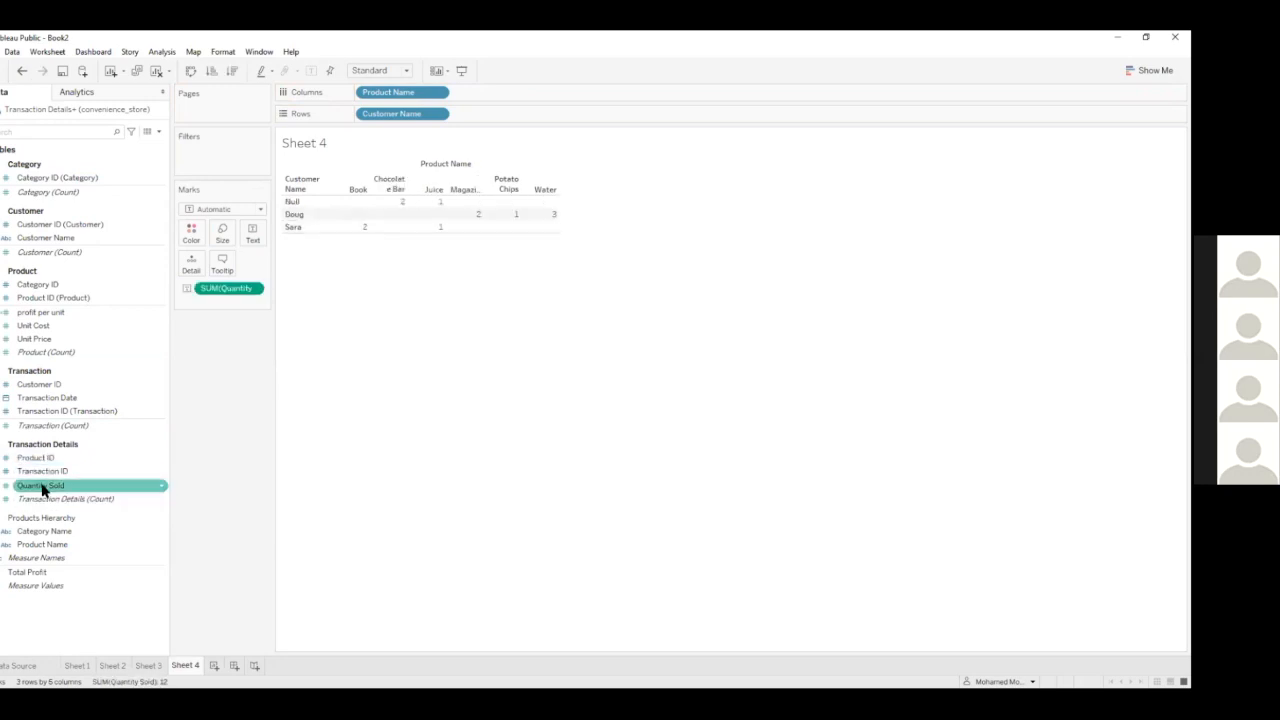
{"action": "double_click", "coordinate": [38, 314]}
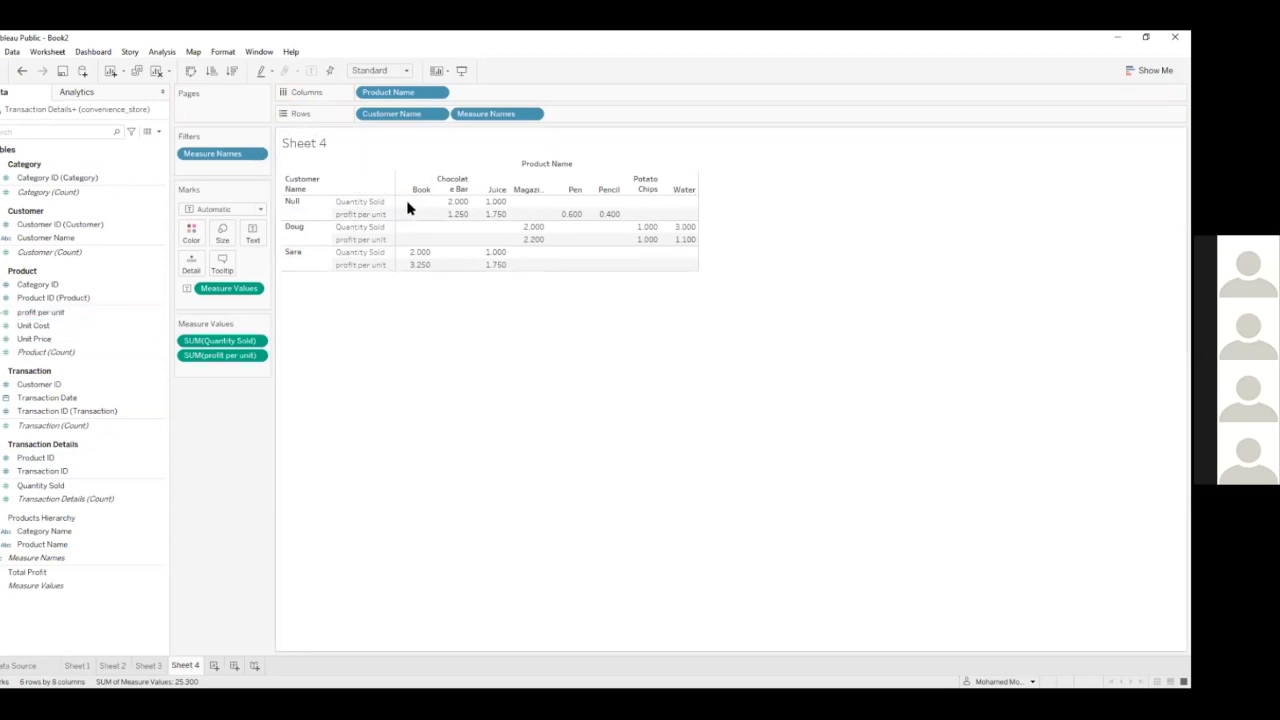
{"action": "left_click", "coordinate": [352, 214]}
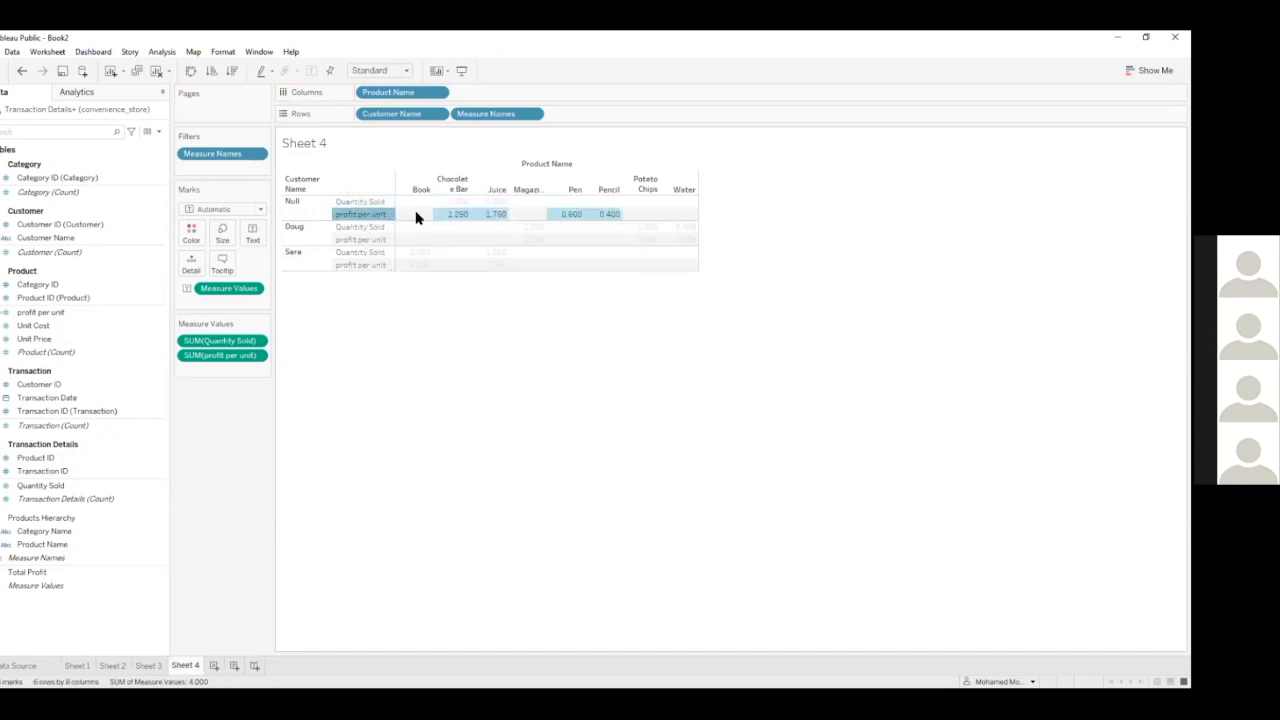
{"action": "left_click", "coordinate": [429, 386]}
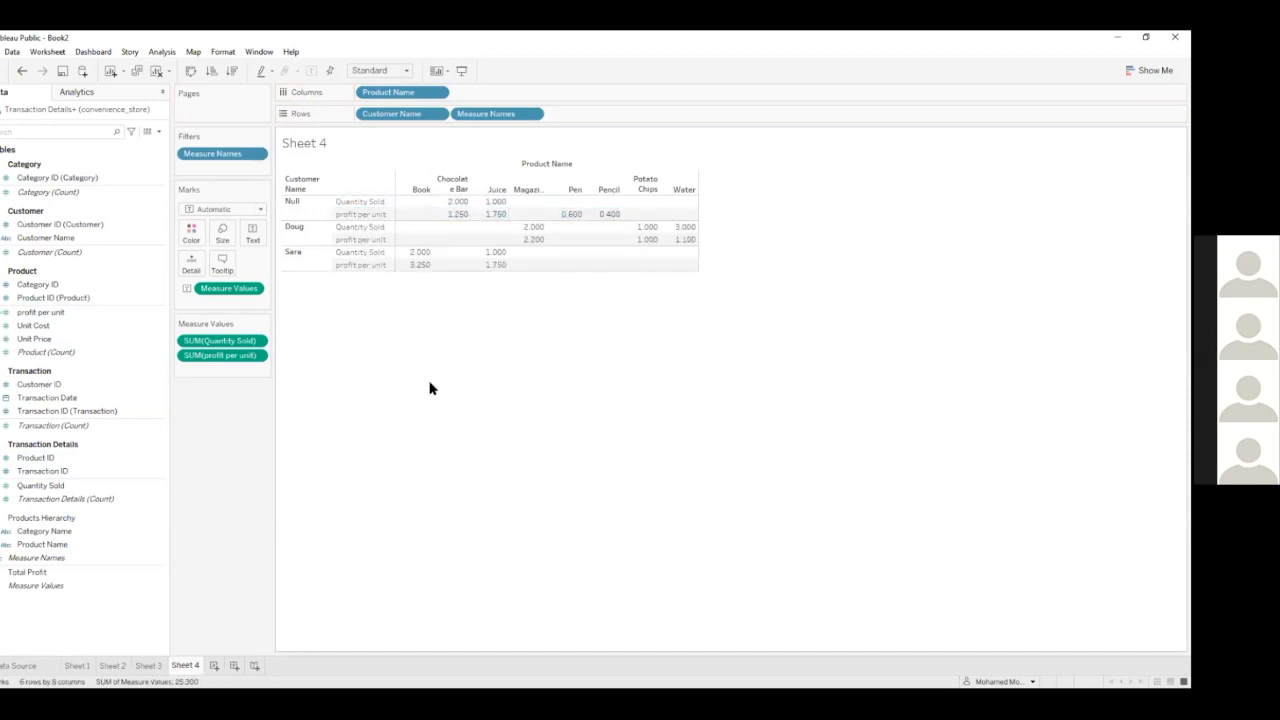
{"action": "left_click", "coordinate": [290, 229]}
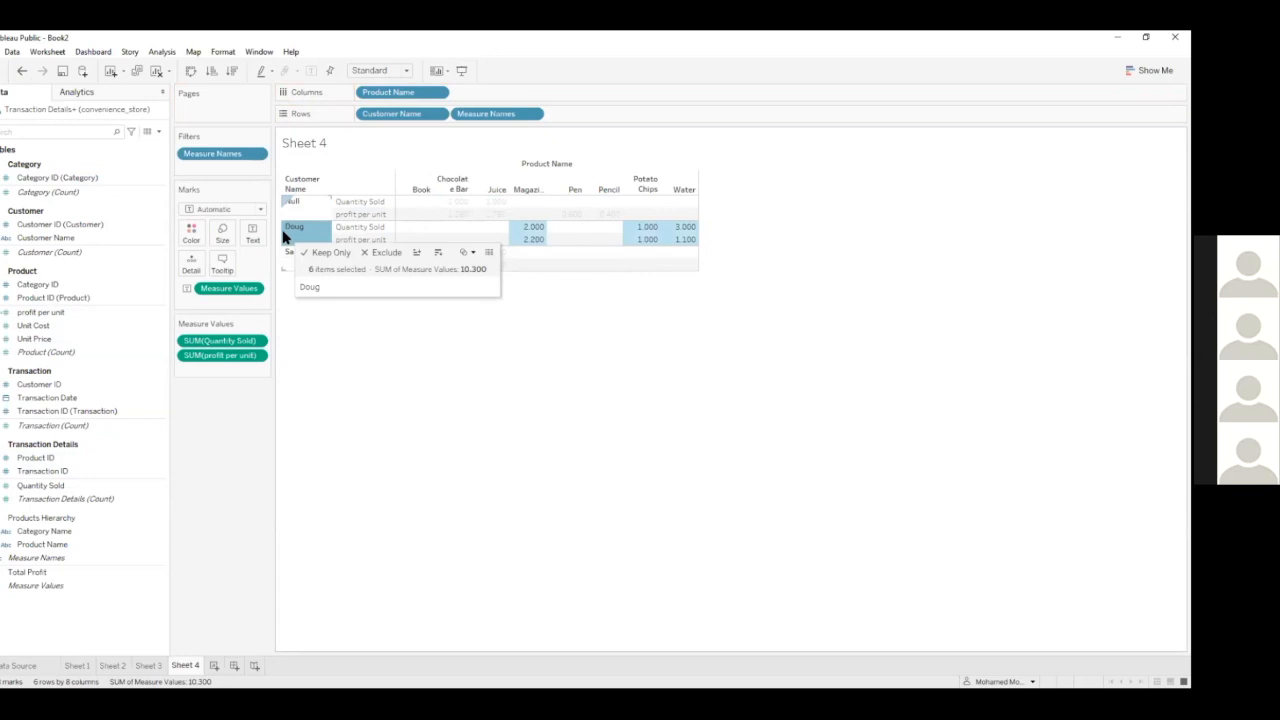
{"action": "left_click", "coordinate": [460, 189]}
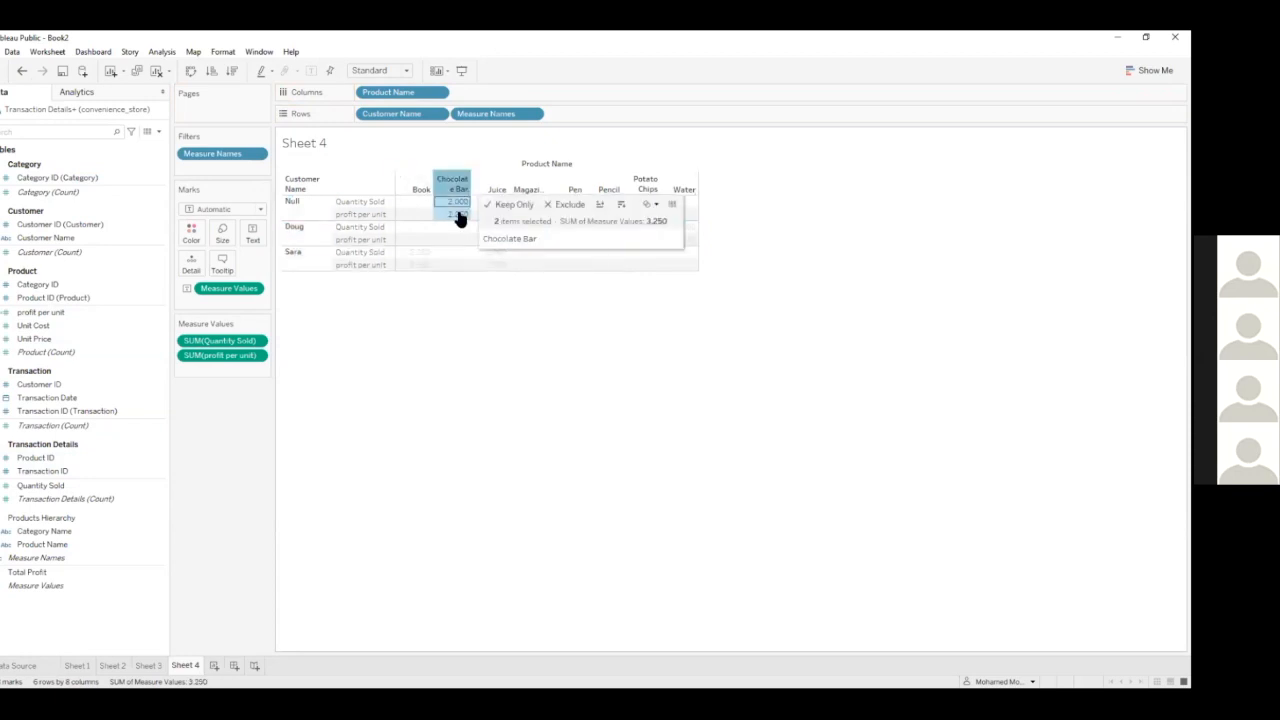
{"action": "left_click", "coordinate": [448, 347]}
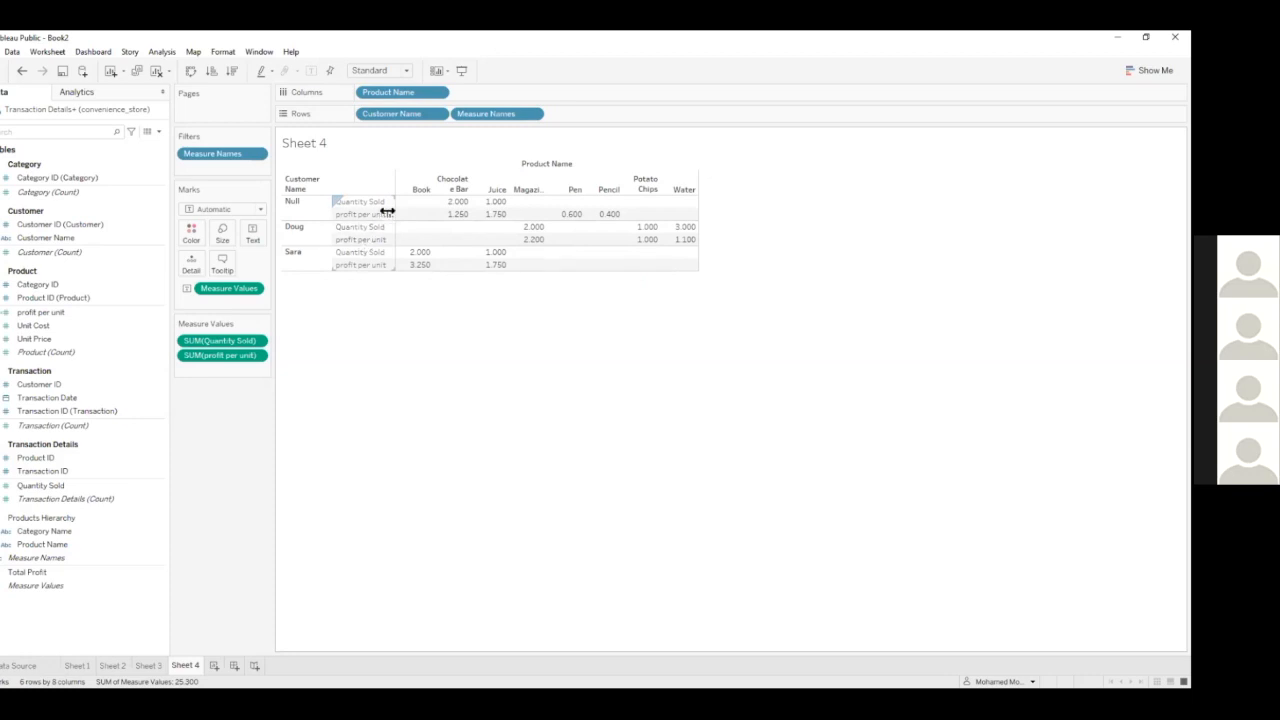
Try Measure Names on the columns after Product Name, and return it to the rows after Customer Name
{"action": "left_click", "coordinate": [477, 116]}
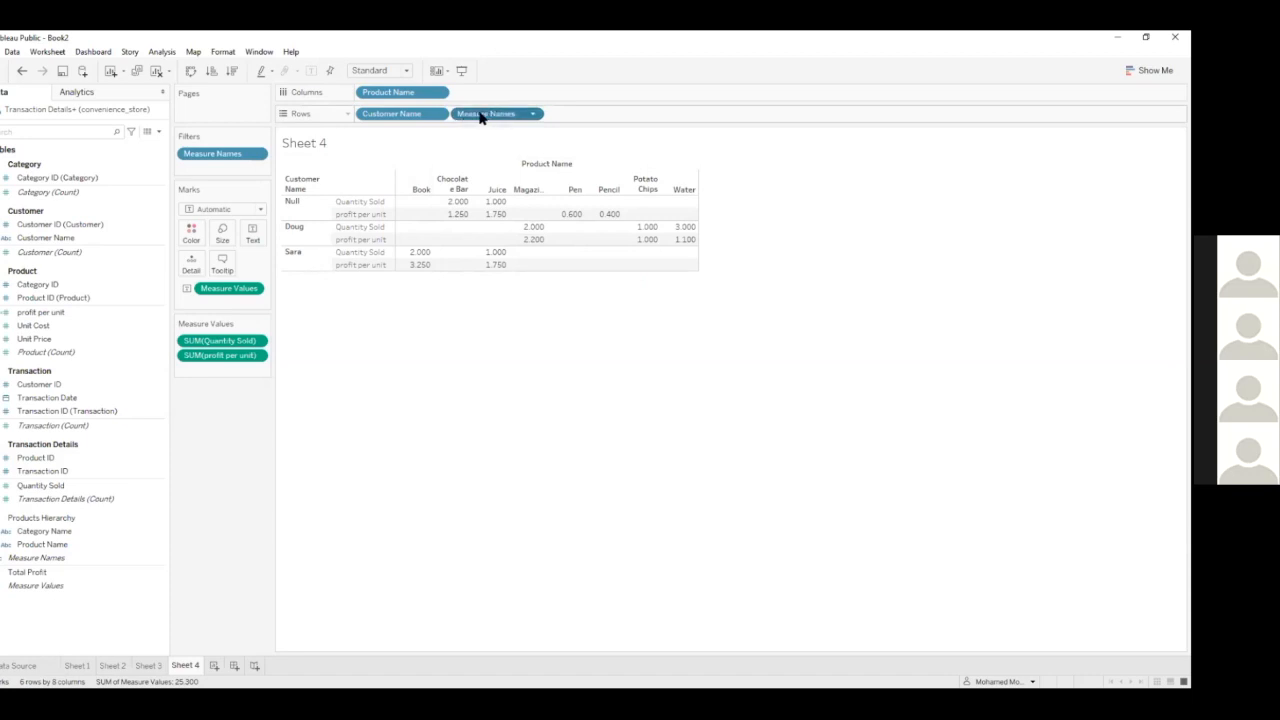
{"action": "mouse_move", "coordinate": [477, 116]}
{"action": "left_mouse_down"}
{"action": "mouse_move", "coordinate": [480, 94]}
{"action": "mouse_move", "coordinate": [482, 115]}
{"action": "left_mouse_up"}
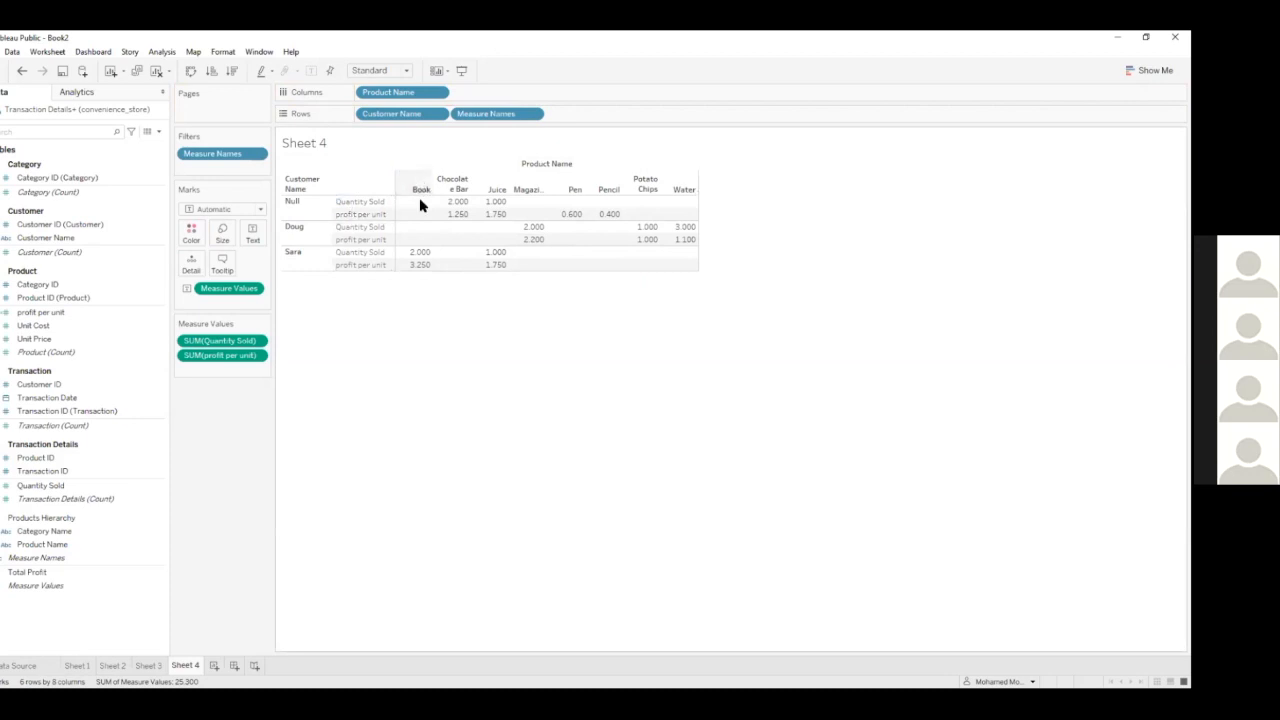
{"action": "left_click_drag", "start_coordinate": [470, 114], "coordinate": [473, 90]}
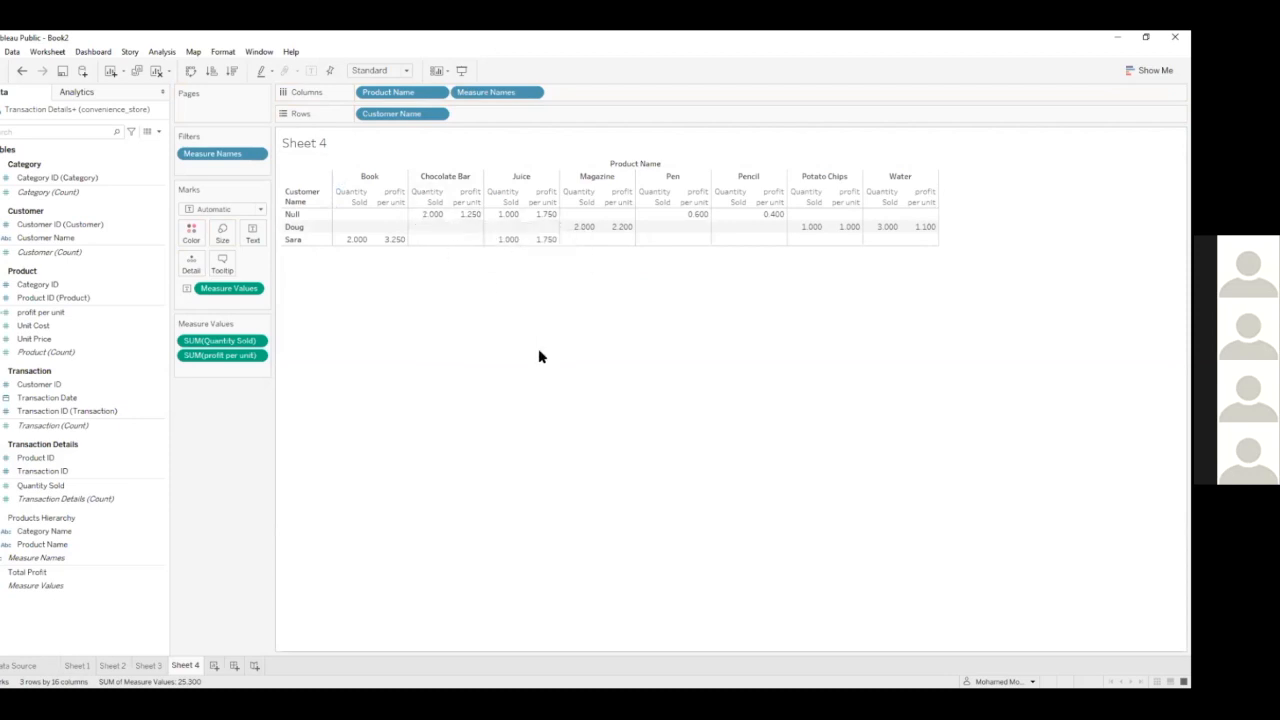
{"action": "left_click_drag", "start_coordinate": [494, 93], "coordinate": [499, 118]}
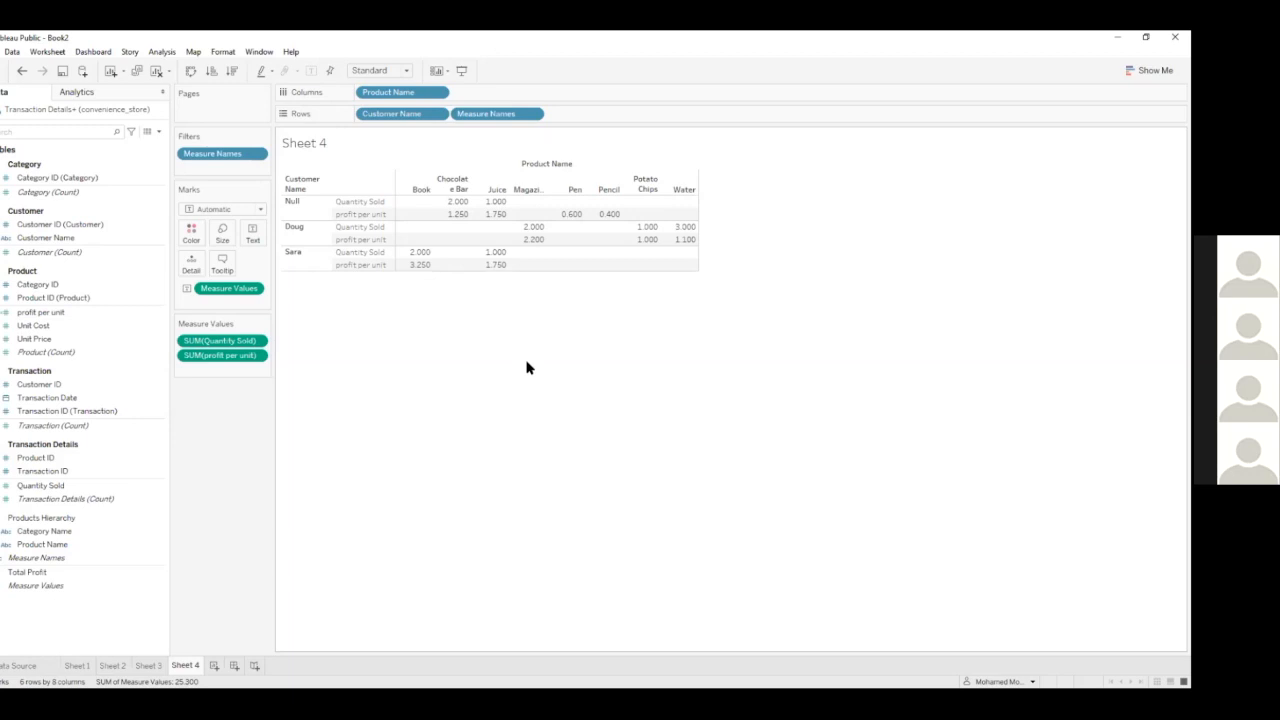
Try the Bar and Line mark types on the table, and return the marks to Automatic
{"action": "left_click", "coordinate": [243, 209]}
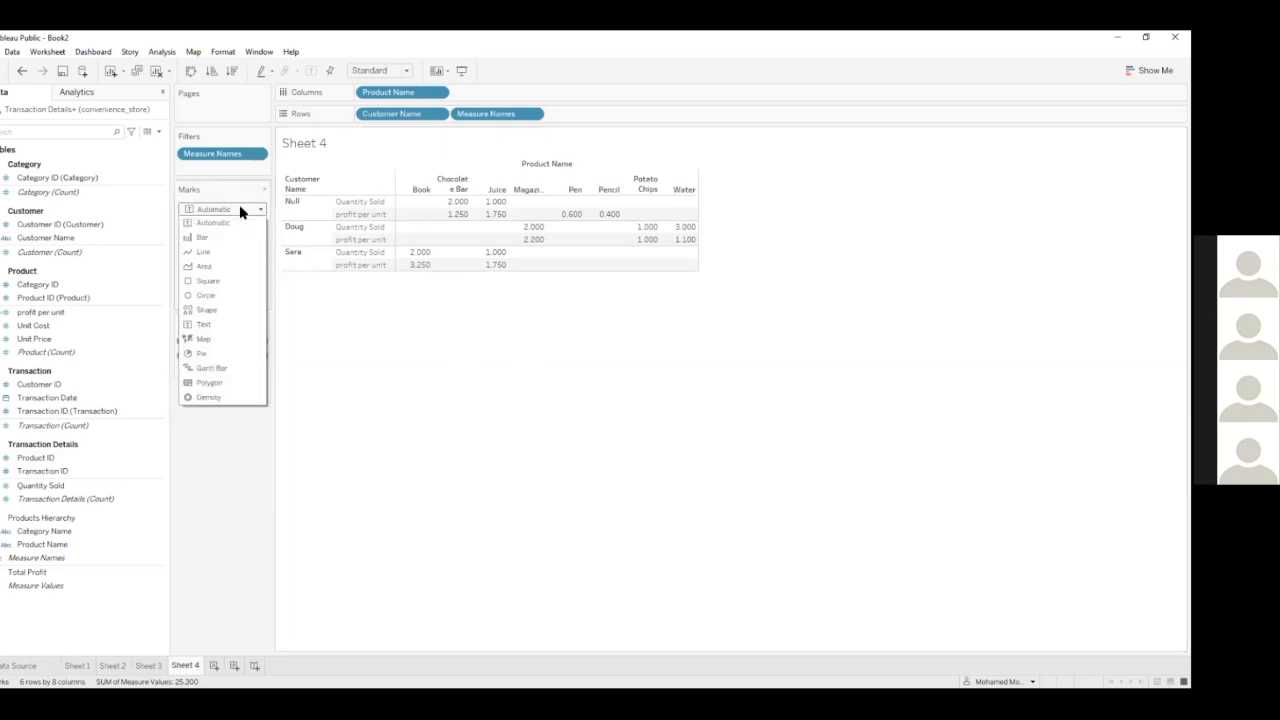
{"action": "left_click", "coordinate": [239, 220]}
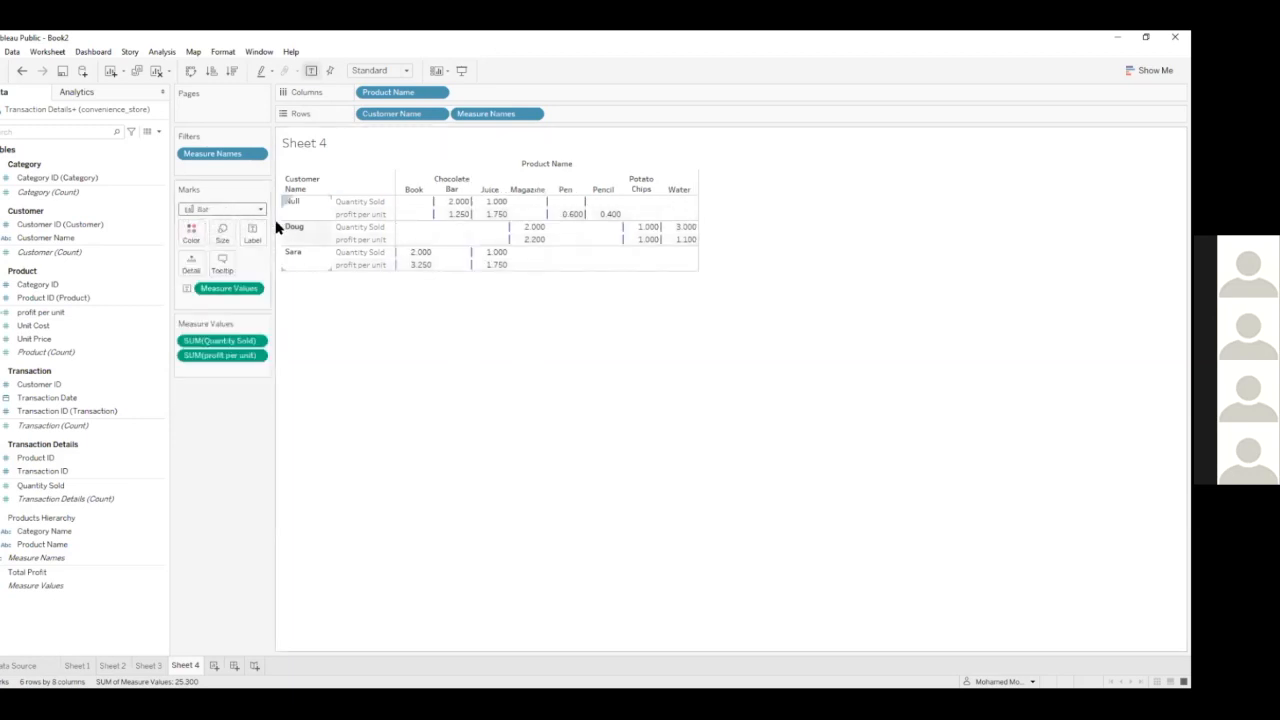
{"action": "left_click", "coordinate": [218, 209]}
{"action": "left_click", "coordinate": [201, 254]}
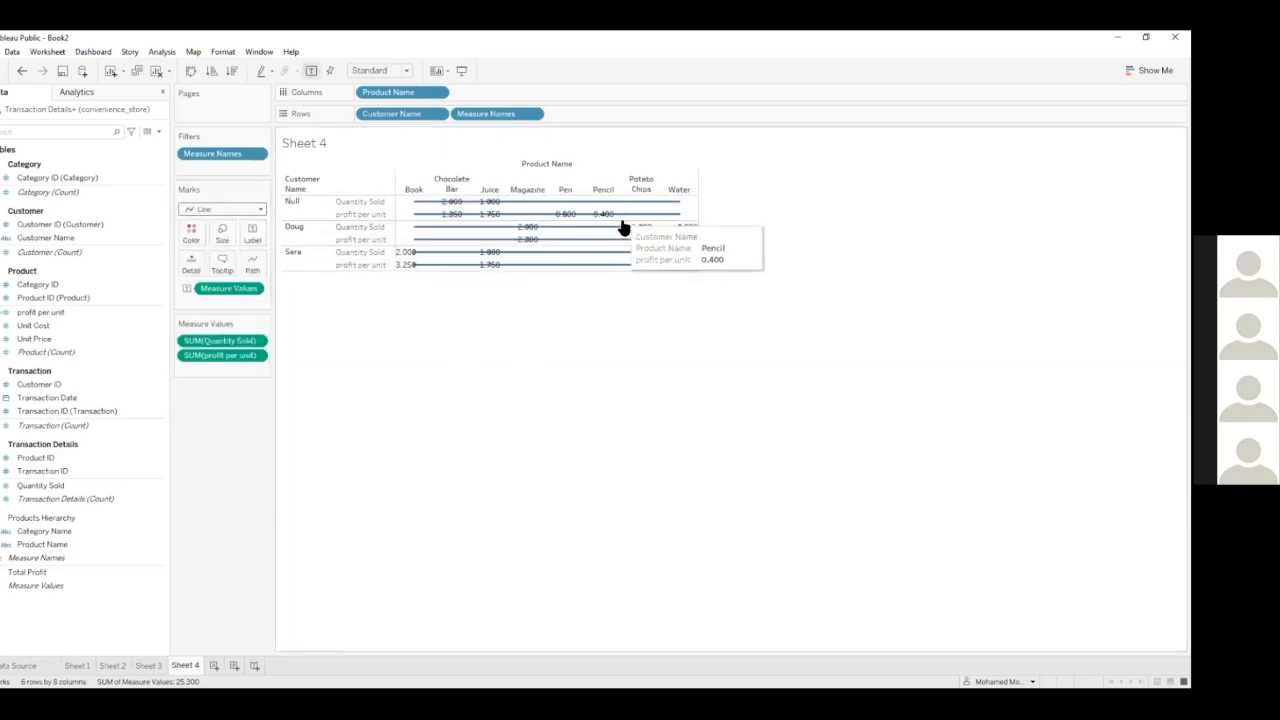
{"action": "left_click", "coordinate": [201, 211]}
{"action": "left_click", "coordinate": [196, 223]}
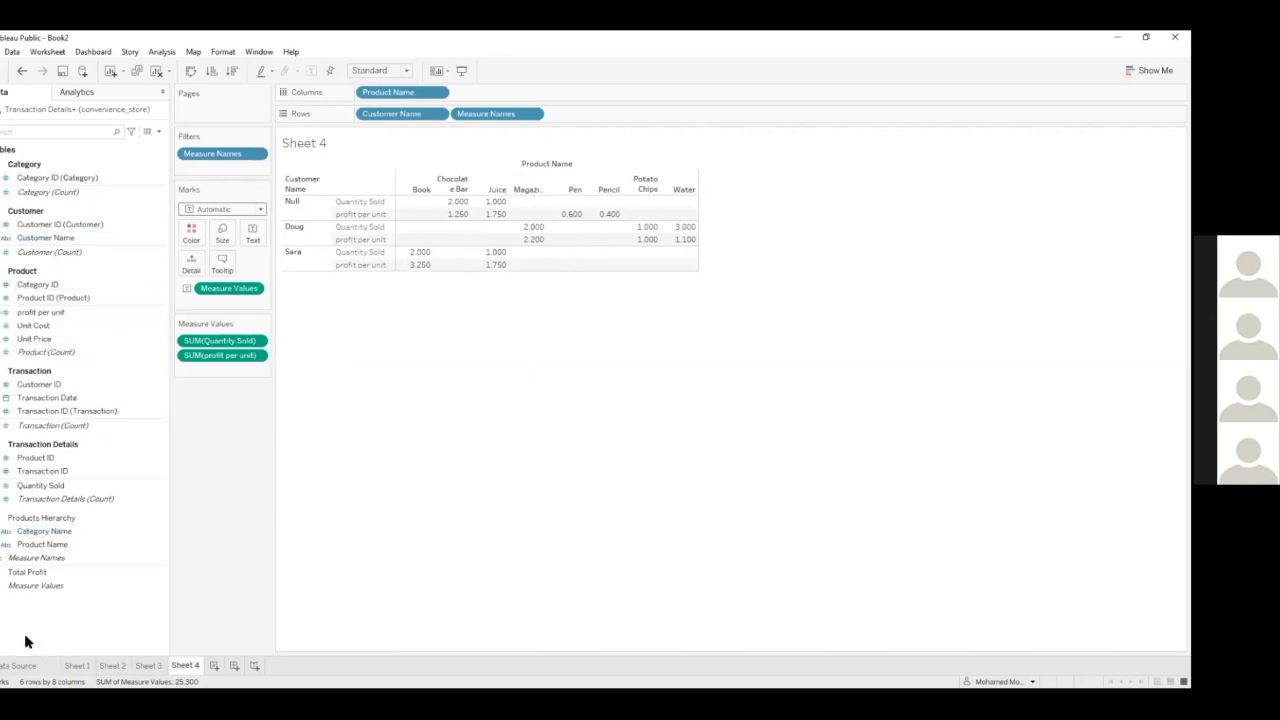
Examine the Transaction table and its relationships in the data source, and return to Sheet 4
{"action": "left_click", "coordinate": [16, 666]}
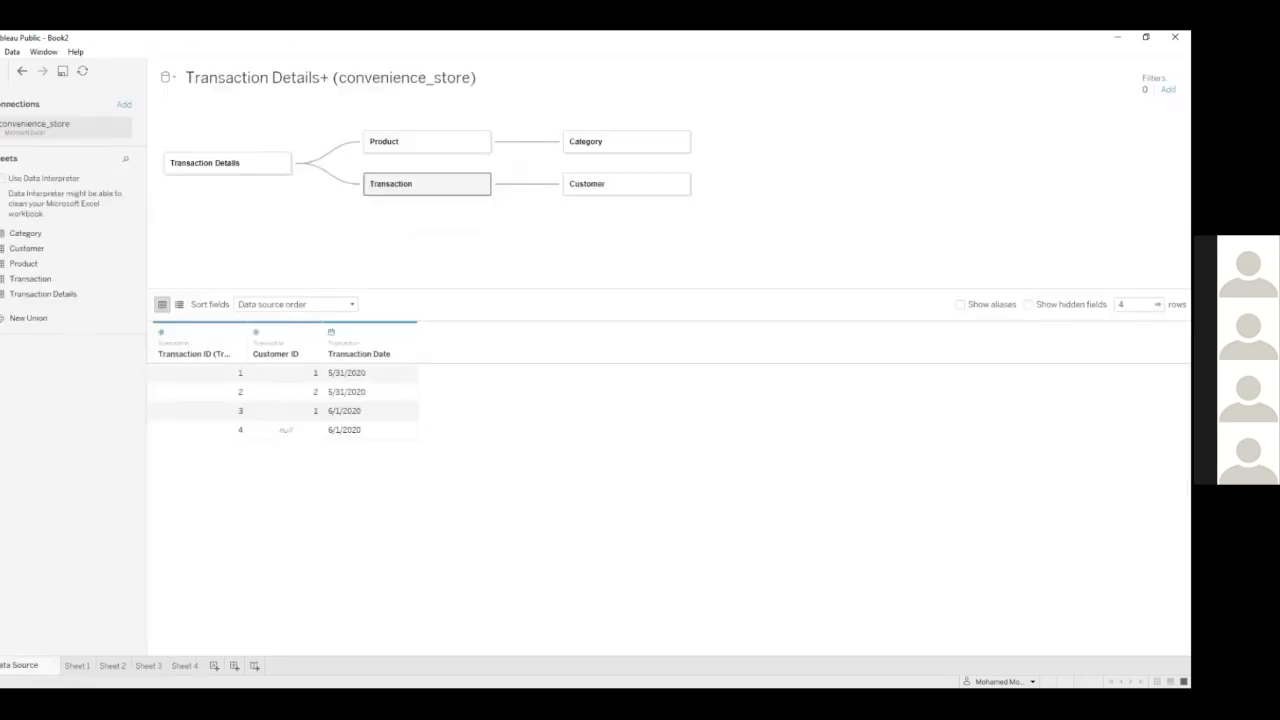
{"action": "left_click", "coordinate": [174, 668]}
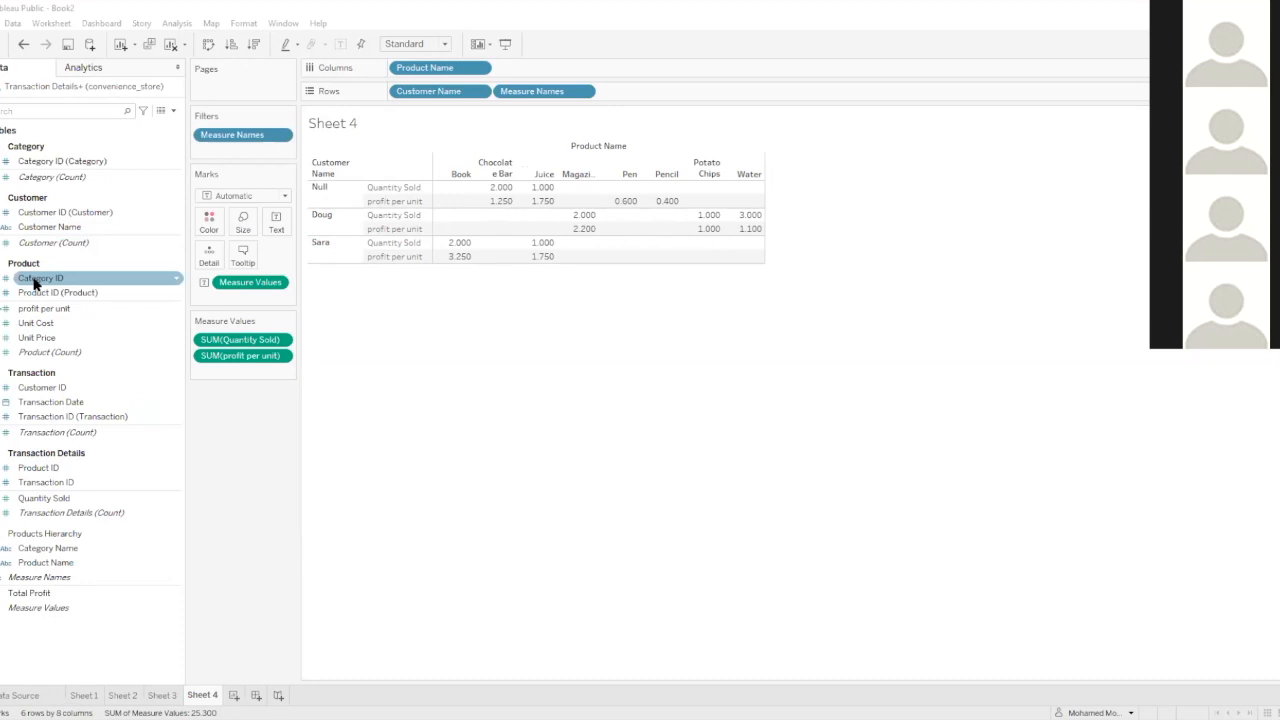
Hide the Category ID field of the Product table, show hidden fields, and unhide it again
{"action": "right_click", "coordinate": [33, 283]}
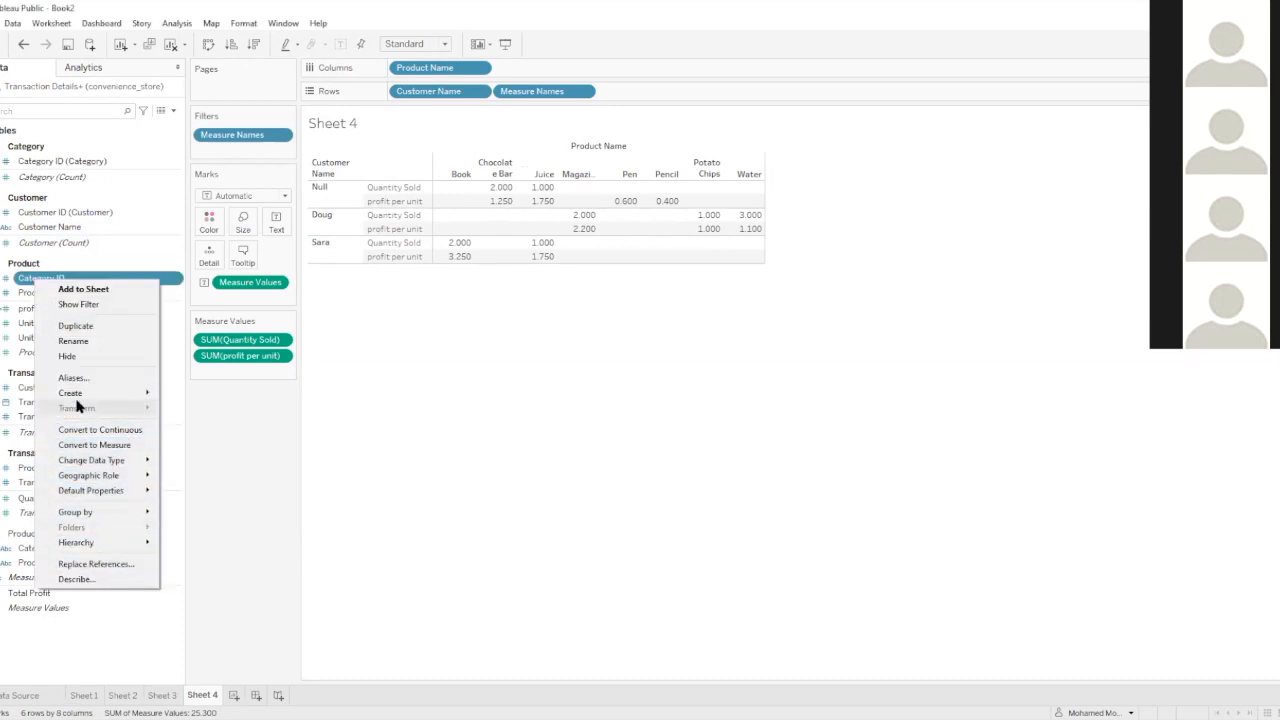
{"action": "left_click", "coordinate": [80, 362]}
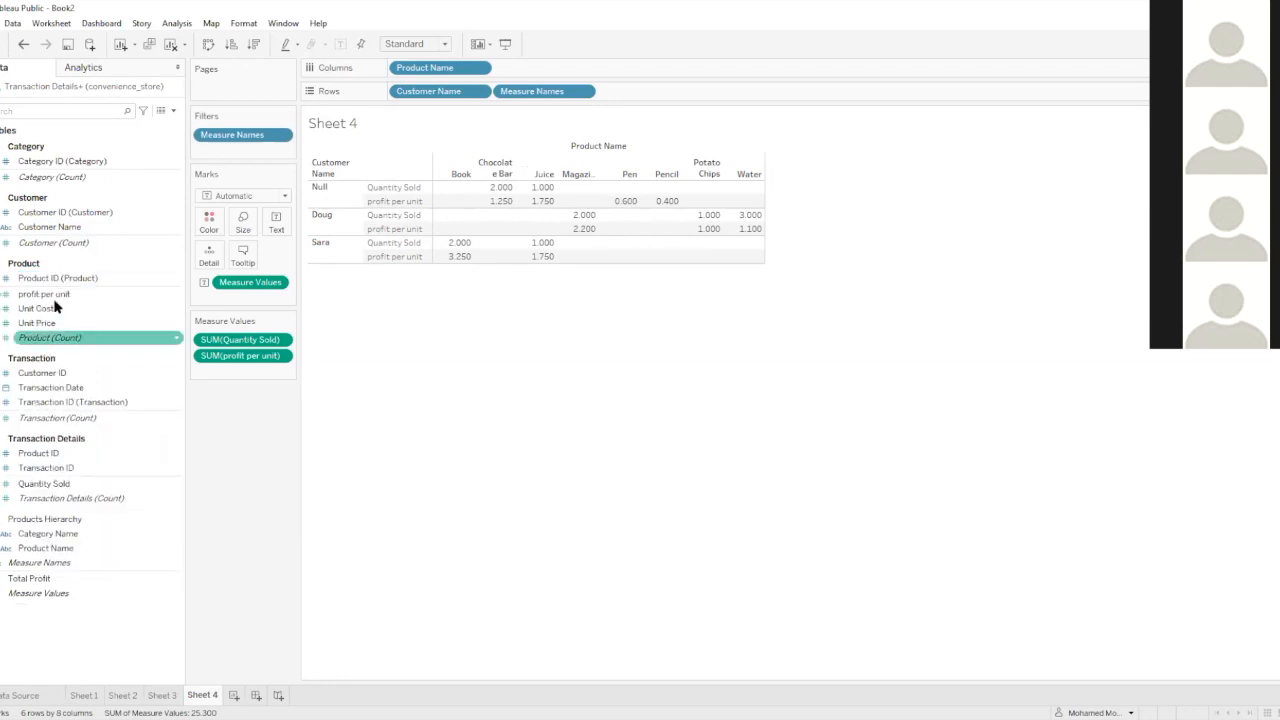
{"action": "left_click", "coordinate": [173, 111]}
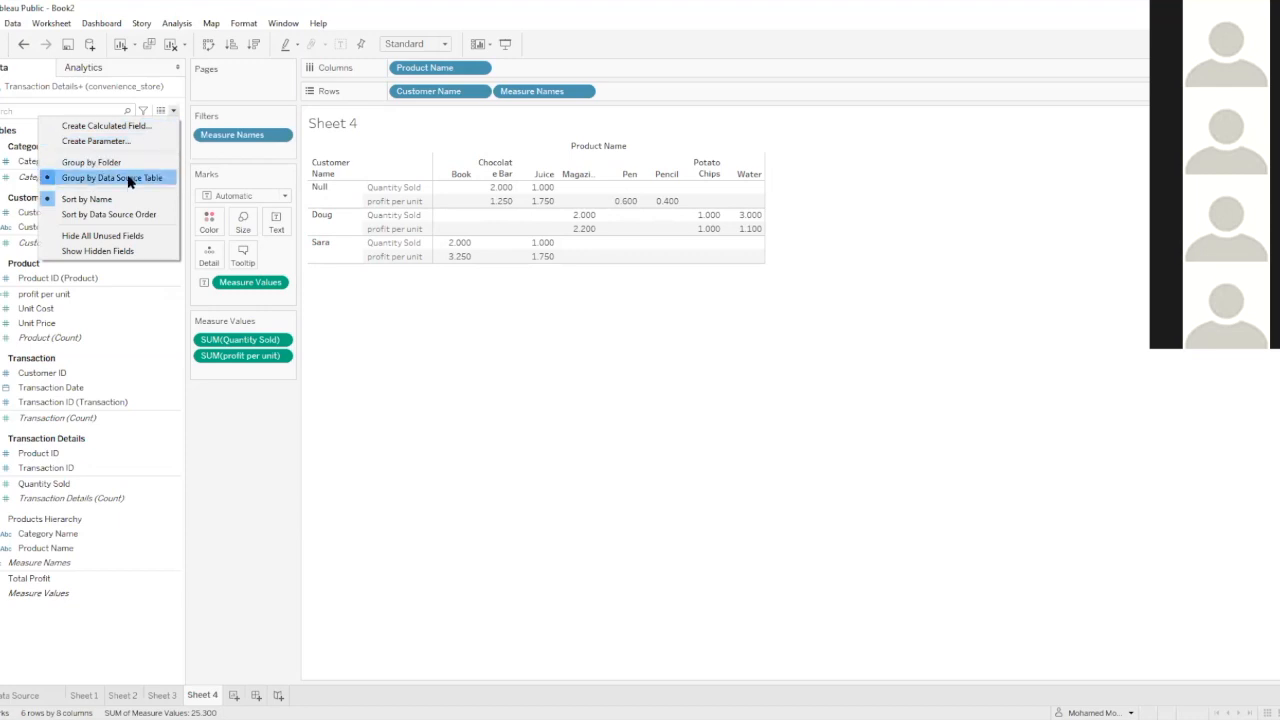
{"action": "left_click", "coordinate": [97, 251]}
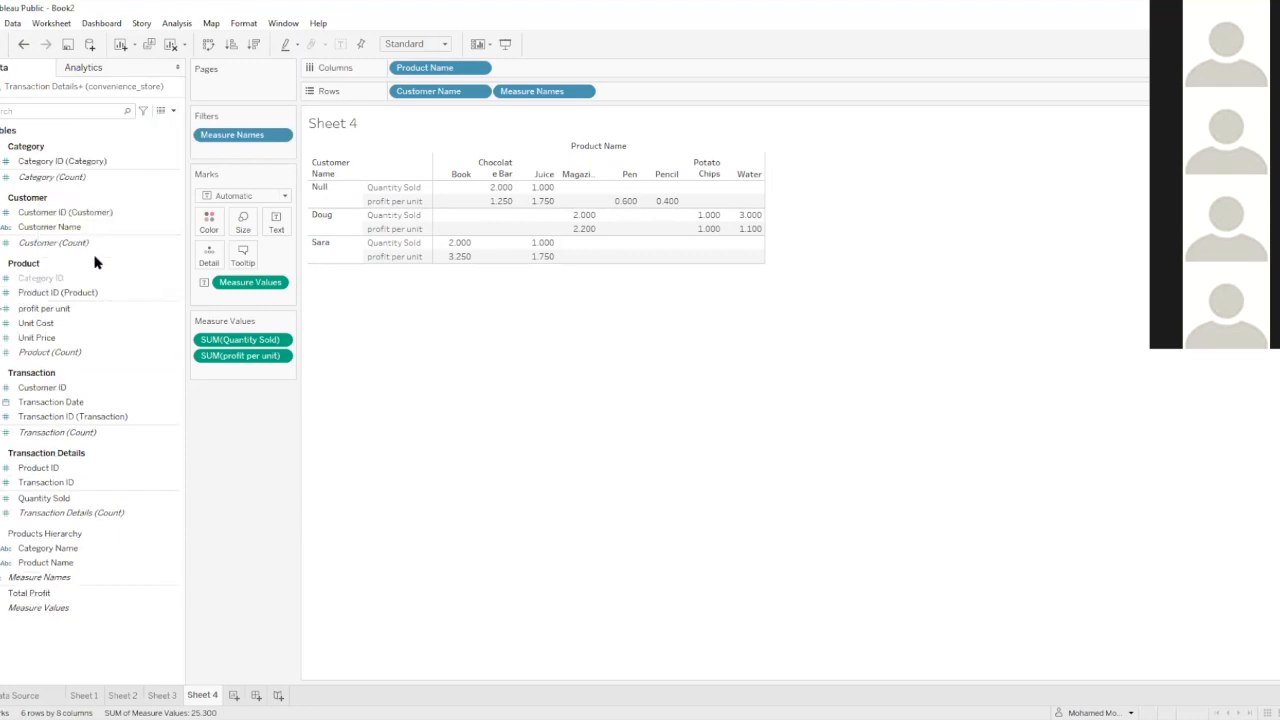
{"action": "right_click", "coordinate": [36, 281]}
{"action": "left_click", "coordinate": [58, 318]}
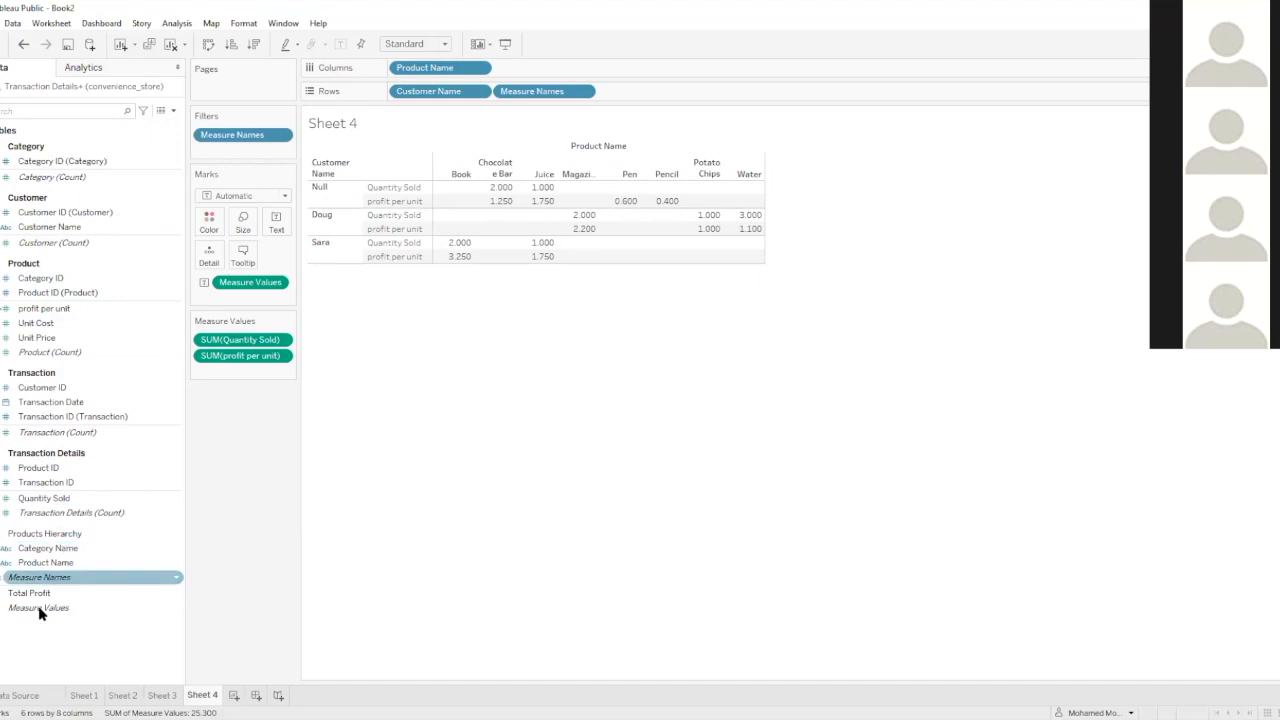
{"action": "left_click", "coordinate": [50, 536]}
{"action": "left_click", "coordinate": [50, 537]}
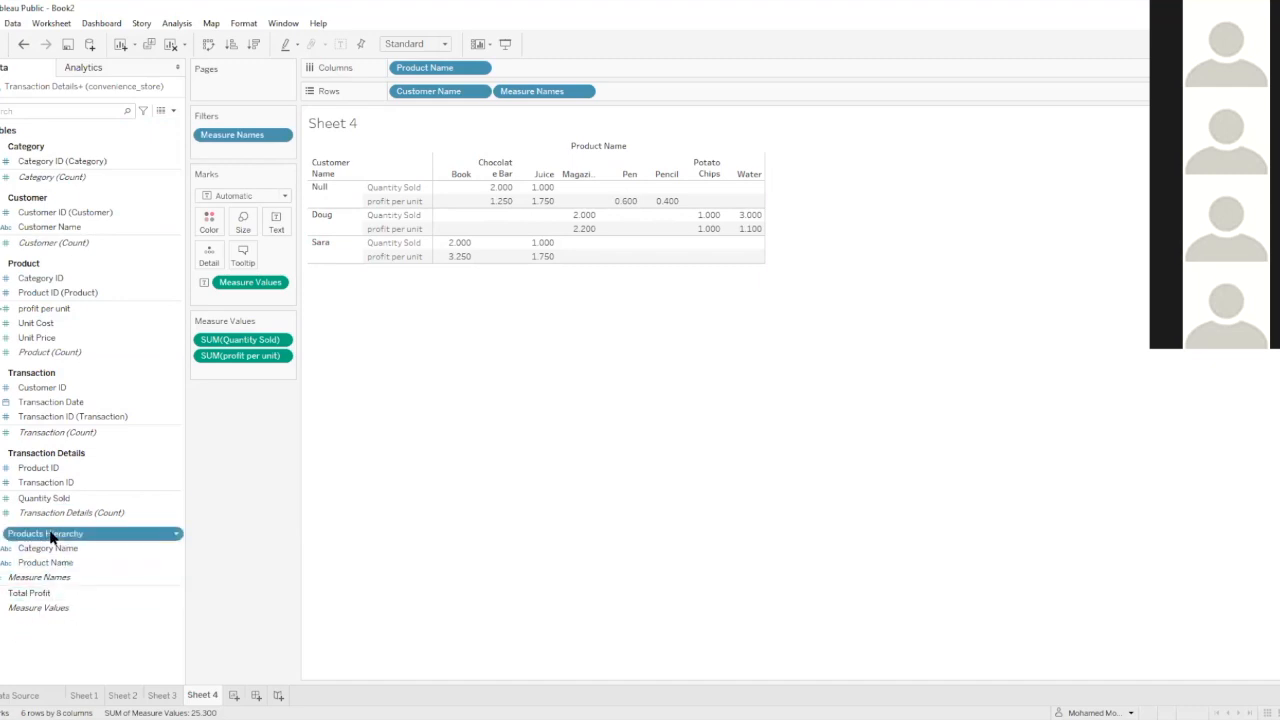
{"action": "left_click", "coordinate": [51, 537]}
{"action": "left_click", "coordinate": [81, 648]}
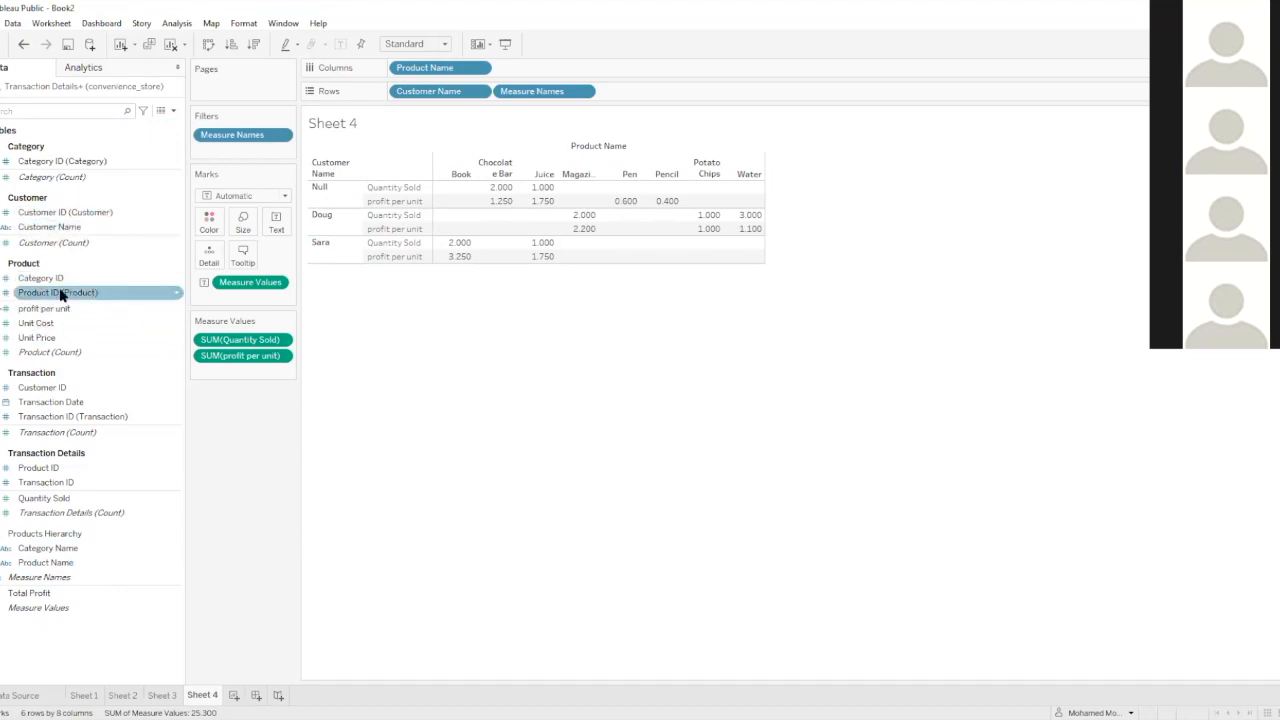
{"action": "left_click", "coordinate": [30, 298]}
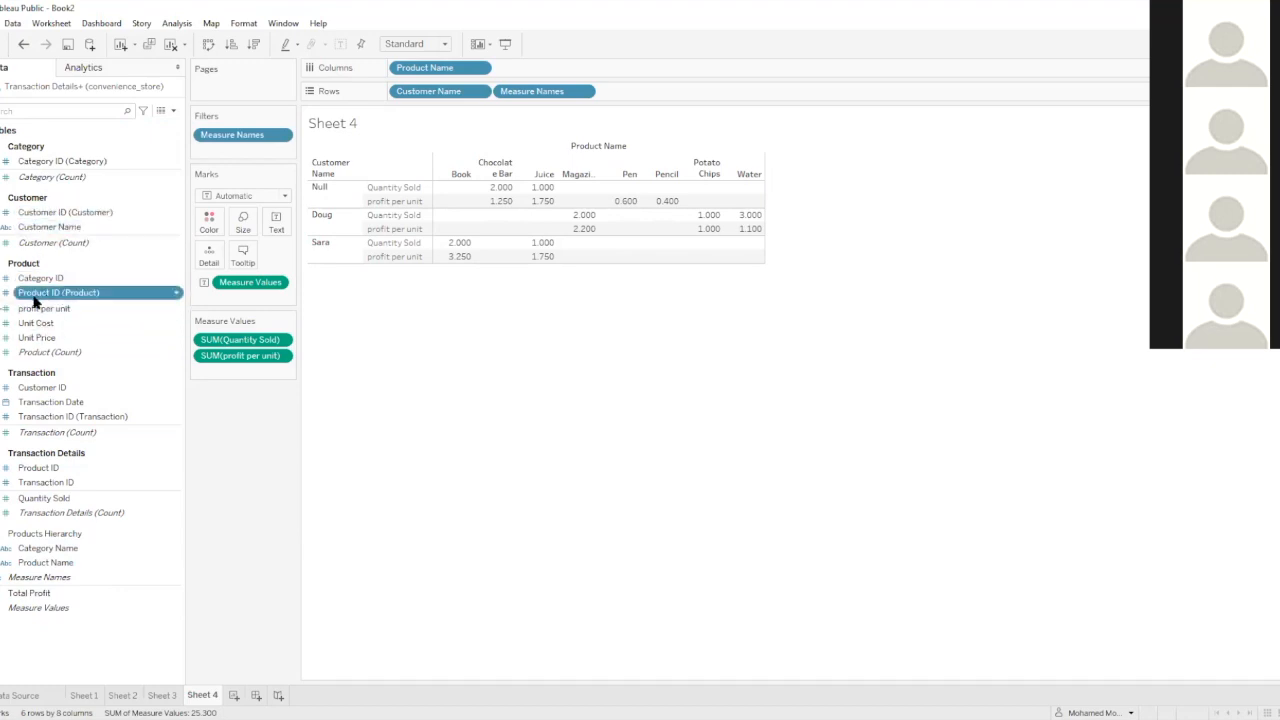
{"action": "left_click", "coordinate": [70, 300]}
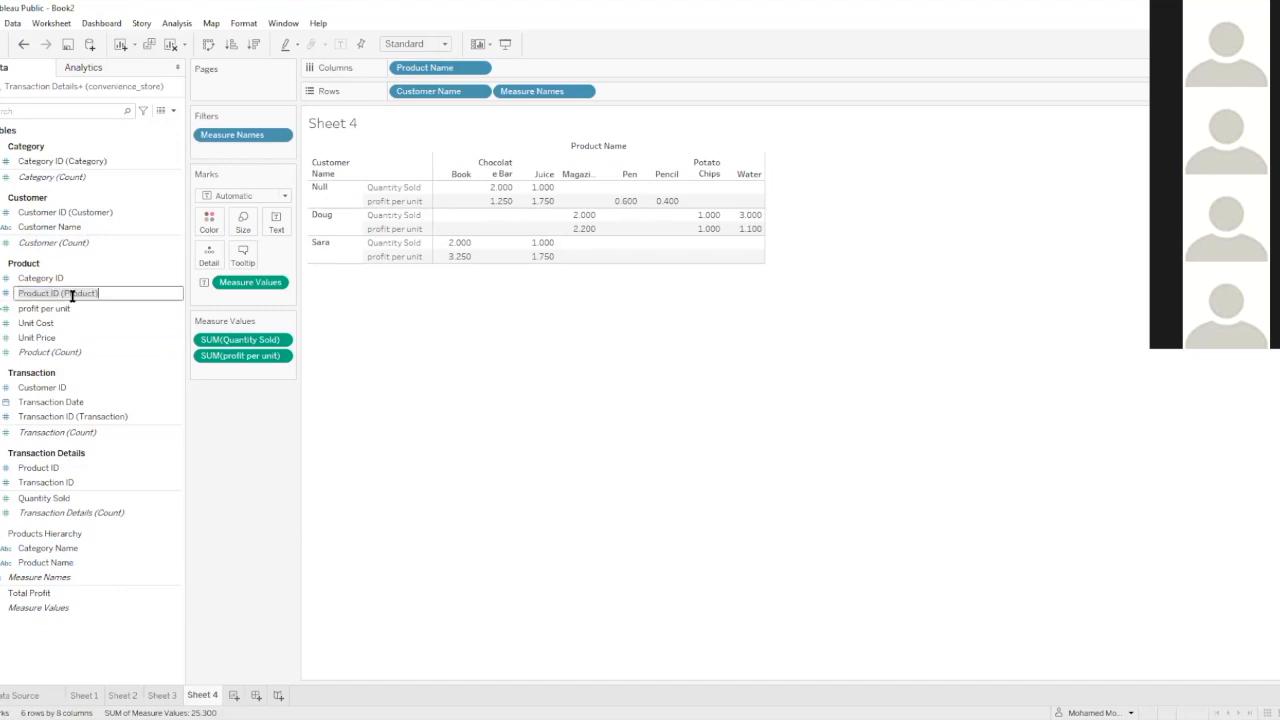
{"action": "left_click", "coordinate": [108, 308]}
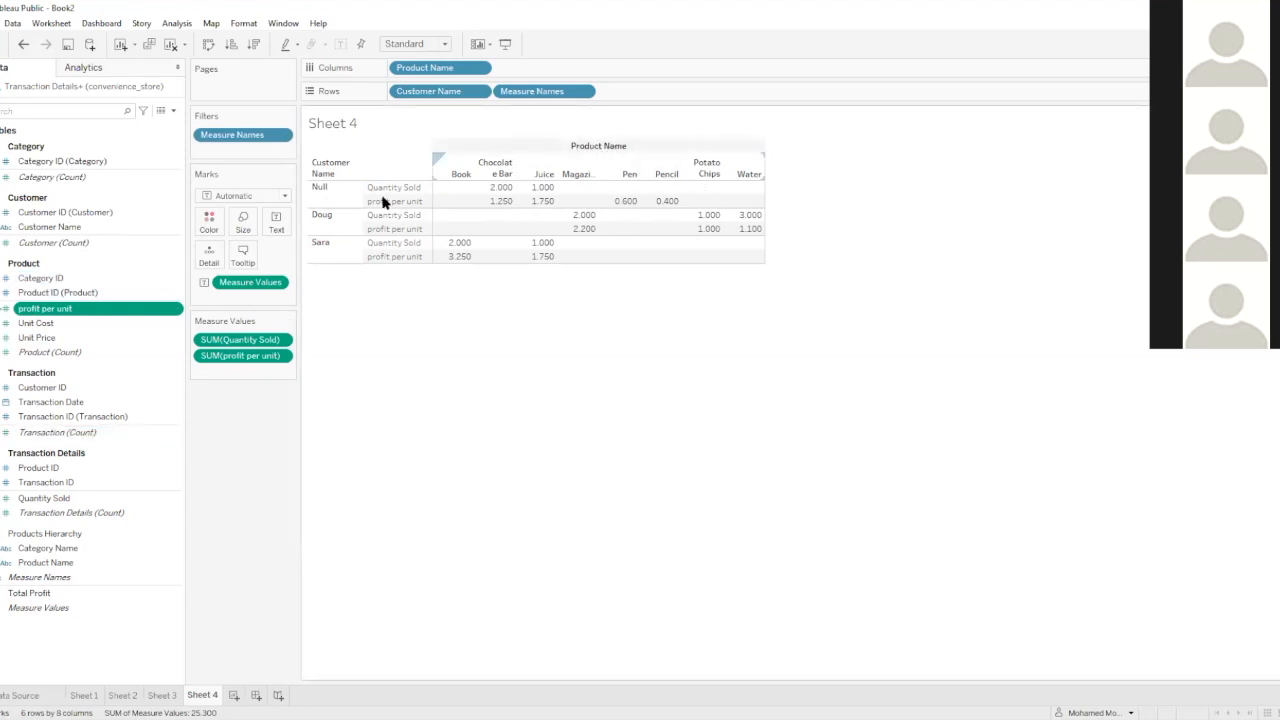
Group the fields in the data pane by folder
{"action": "left_click", "coordinate": [172, 111]}
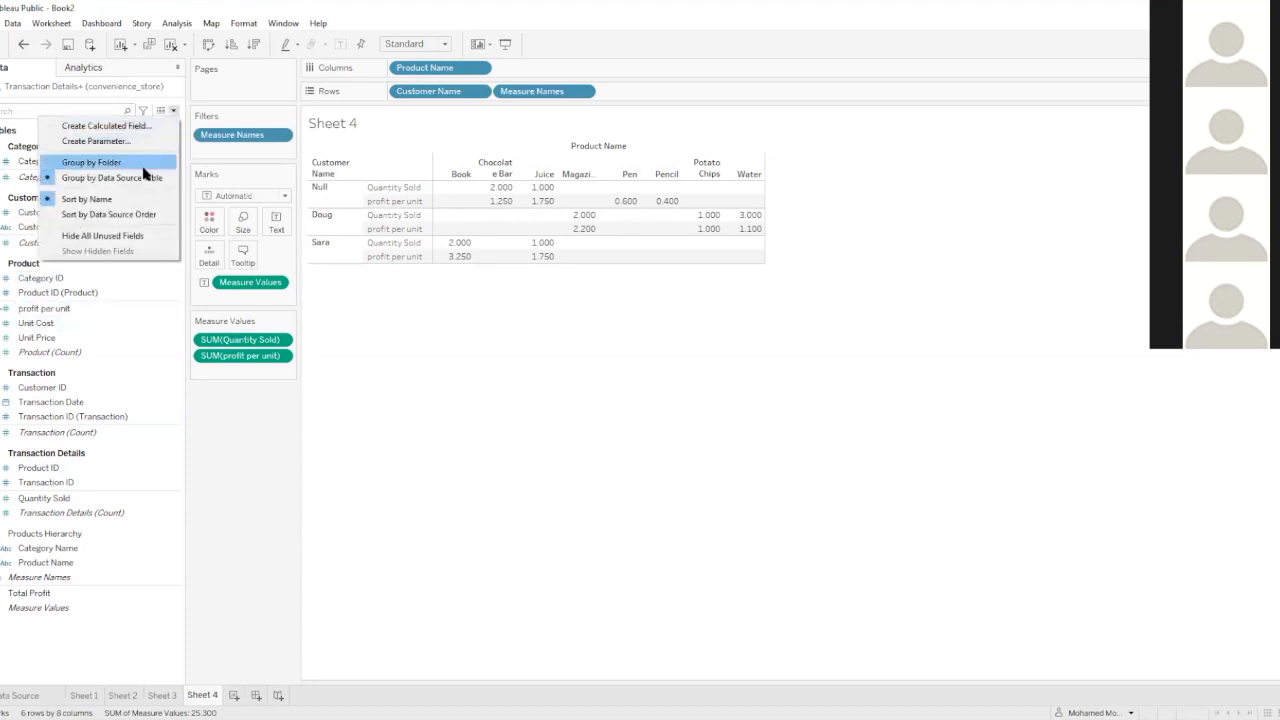
{"action": "left_click", "coordinate": [135, 163]}
{"action": "left_click", "coordinate": [172, 111]}
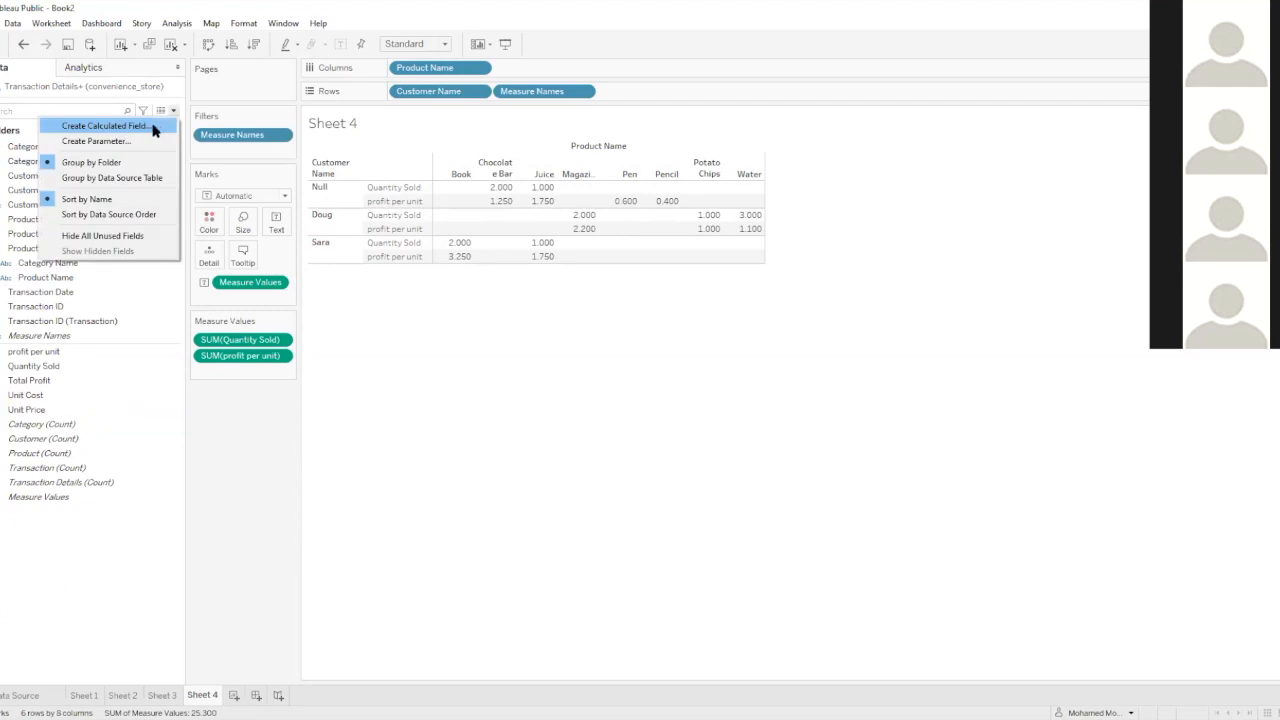
{"action": "left_click", "coordinate": [16, 592]}
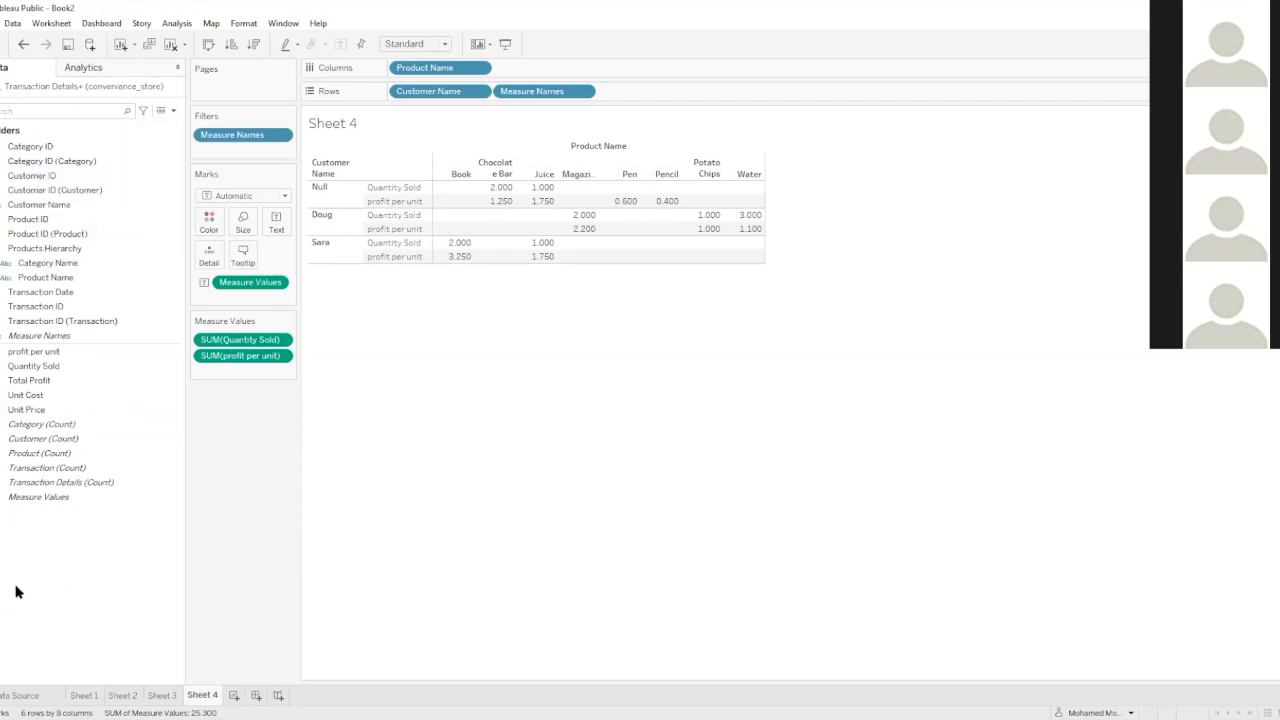
Try creating a new folder for the fields, cancel it, and group the fields by data source table again
{"action": "right_click", "coordinate": [16, 592]}
{"action": "left_click", "coordinate": [45, 625]}
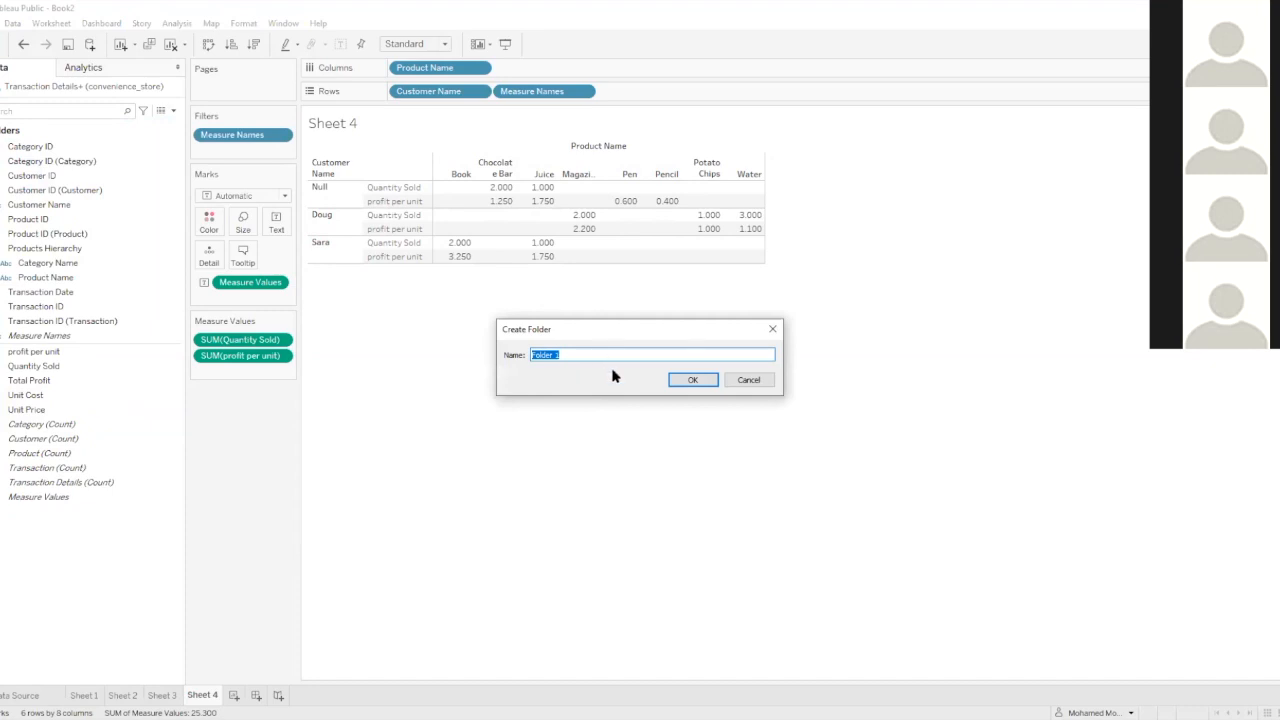
{"action": "type", "text": "pro"}
{"action": "left_click", "coordinate": [748, 380]}
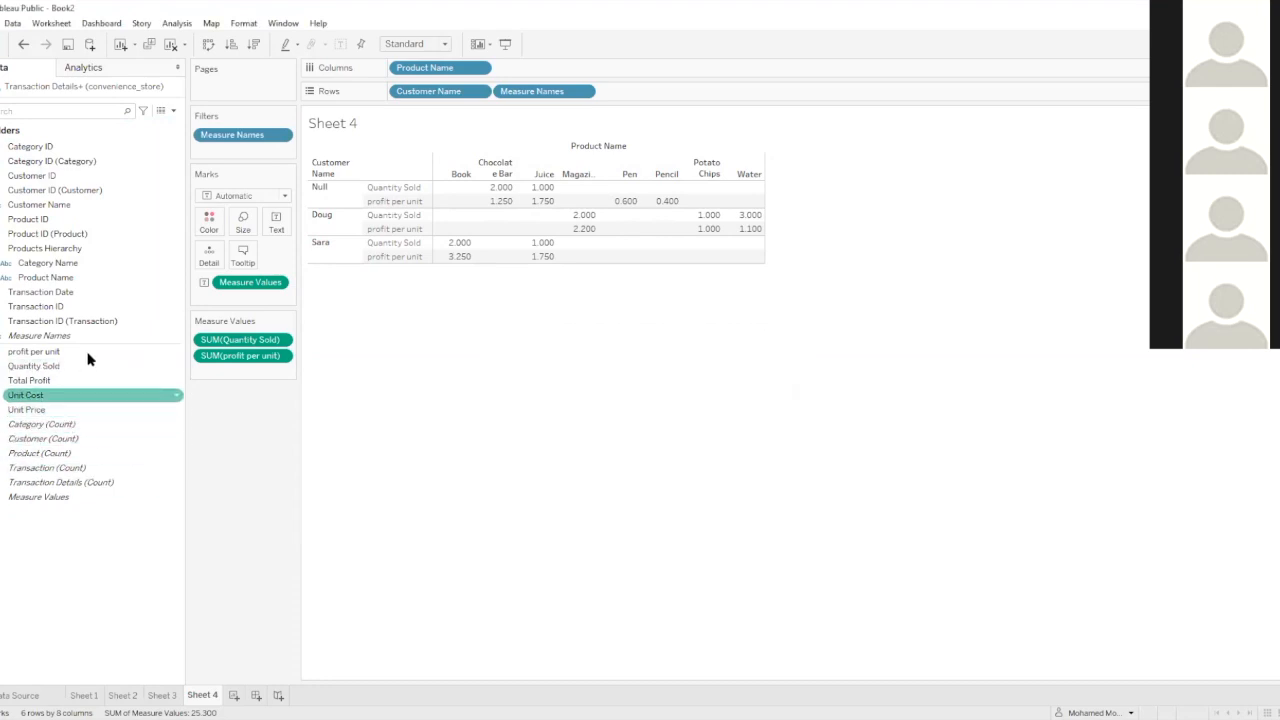
{"action": "left_click", "coordinate": [173, 111]}
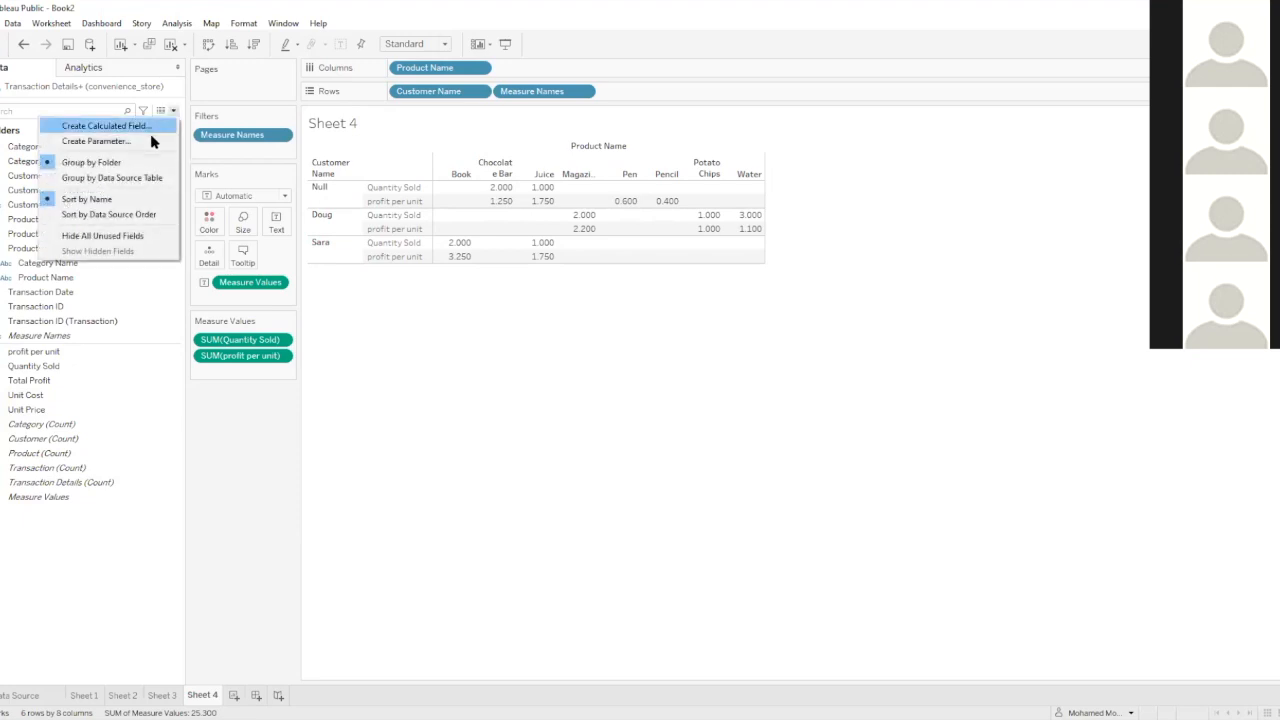
{"action": "left_click", "coordinate": [117, 178]}
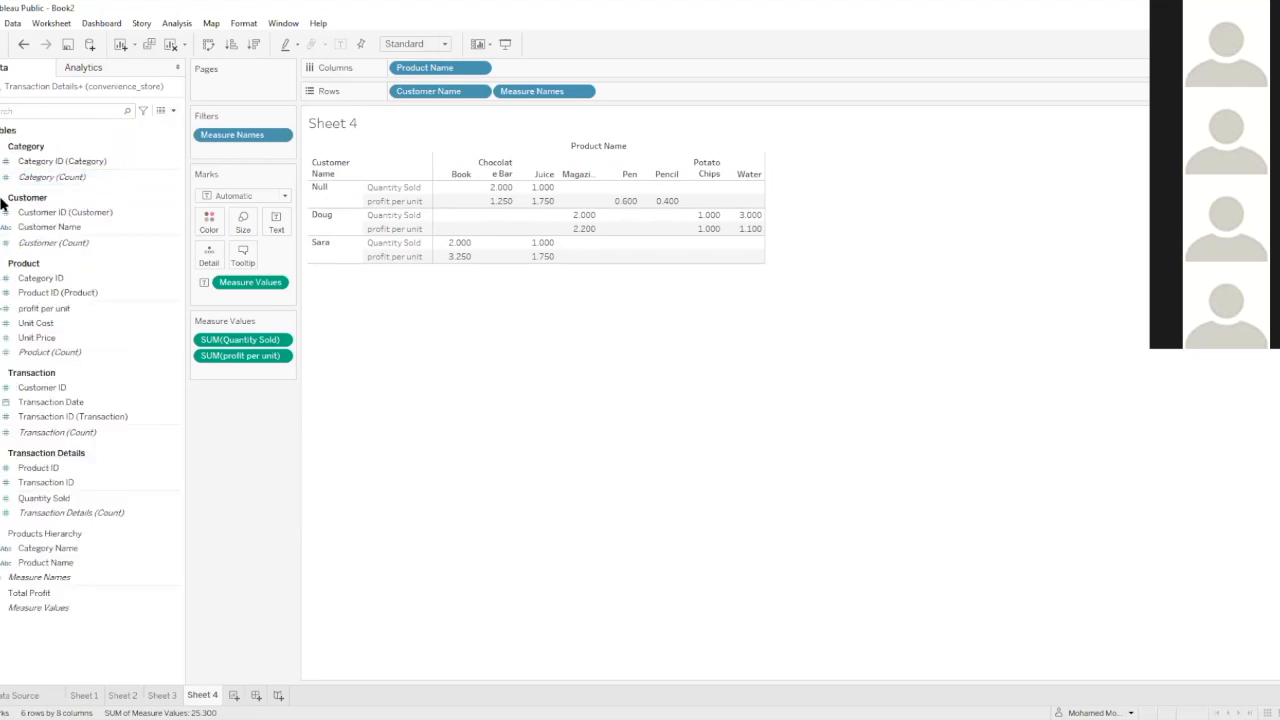
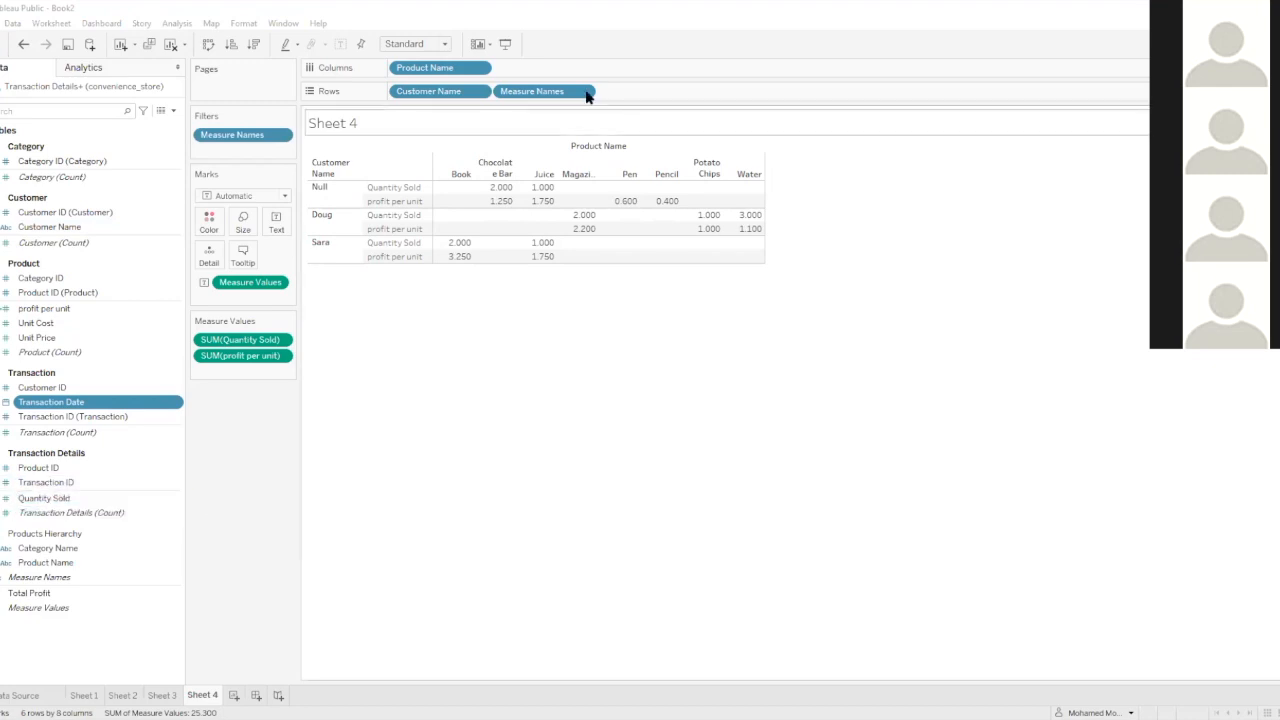
Switch to AMZN Stock.pdf in the browser and examine its monthly summary, chart and daily stock price tables
{"action": "left_click", "coordinate": [1, 23]}
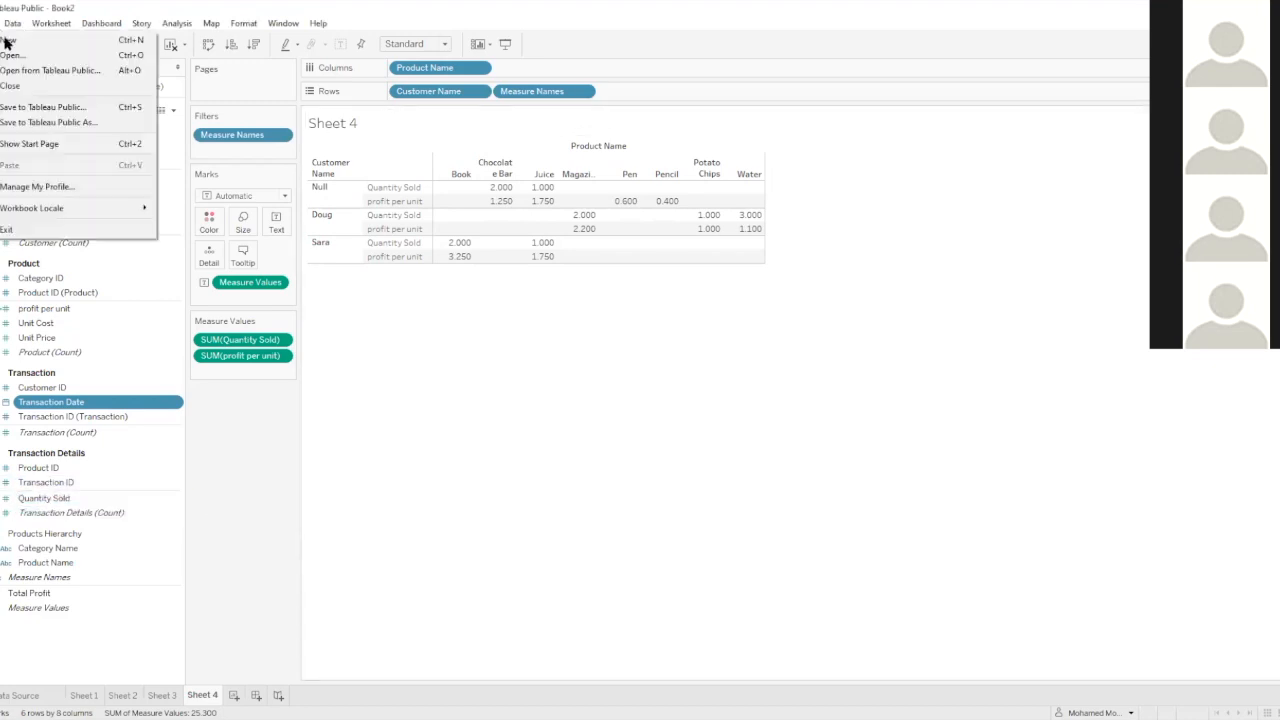
{"action": "left_click", "coordinate": [200, 719]}
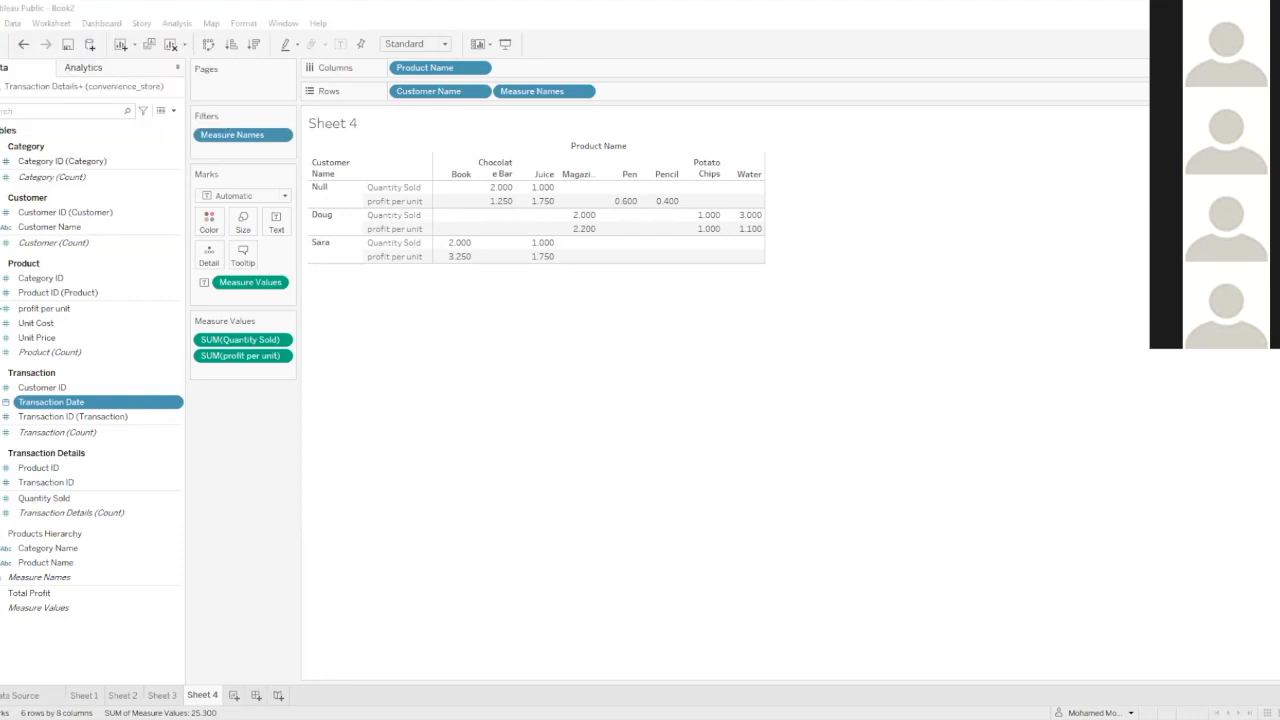
{"action": "left_click", "coordinate": [734, 461]}
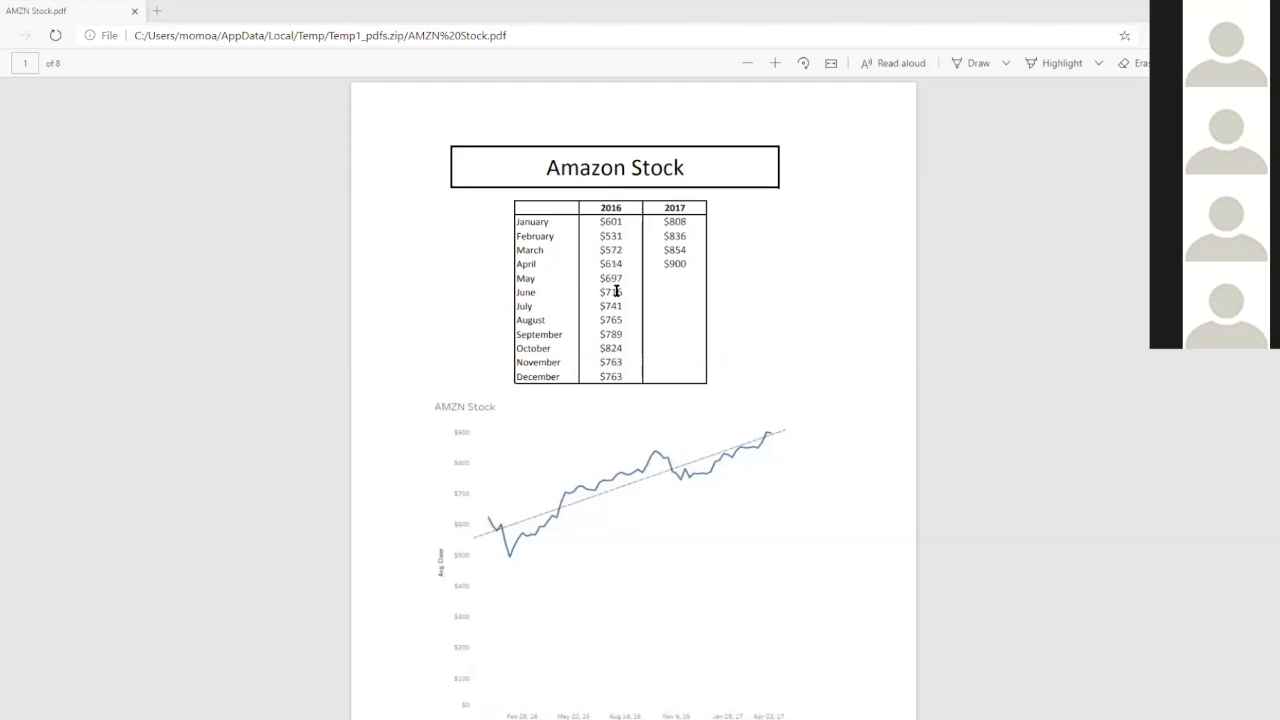
{"action": "scroll", "coordinate": [614, 298], "scroll_direction": "down", "scroll_amount": 8}
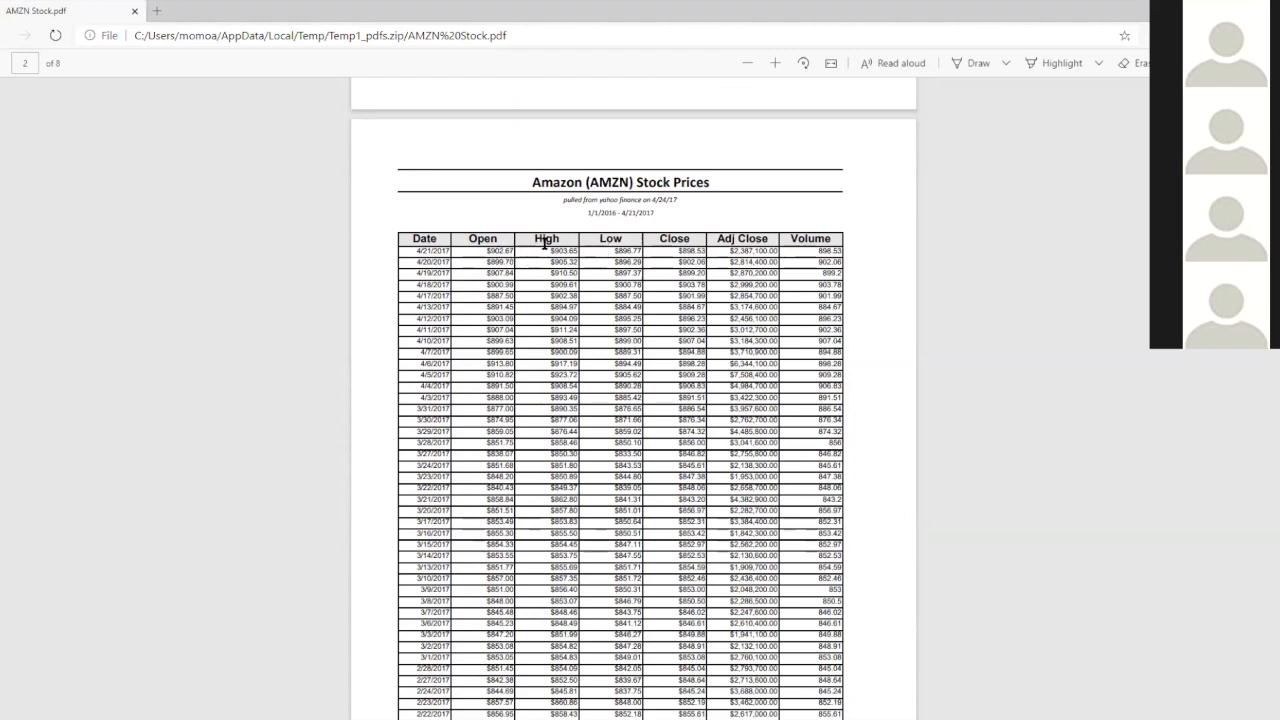
{"action": "scroll", "coordinate": [550, 242], "scroll_direction": "down", "scroll_amount": 1}
{"action": "scroll", "coordinate": [551, 242], "scroll_direction": "up", "scroll_amount": 1}
{"action": "scroll", "coordinate": [566, 217], "scroll_direction": "down", "scroll_amount": 2}
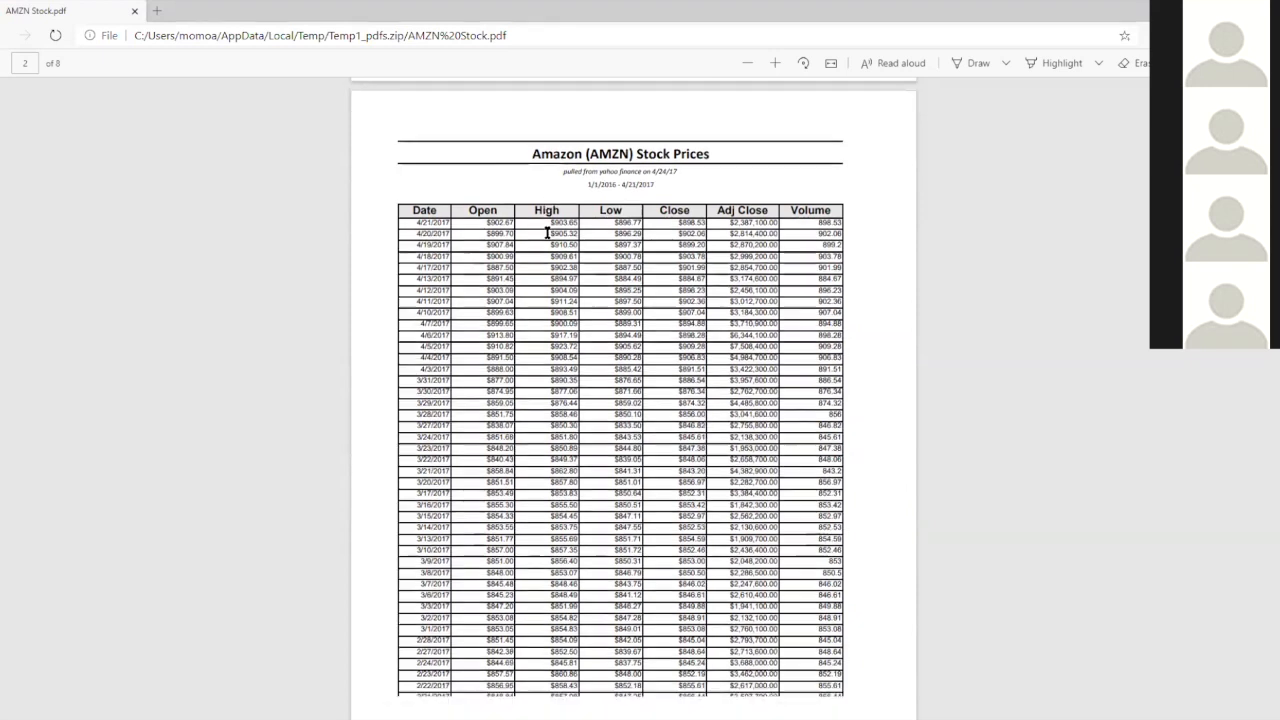
{"action": "scroll", "coordinate": [581, 139], "scroll_direction": "up", "scroll_amount": 10}
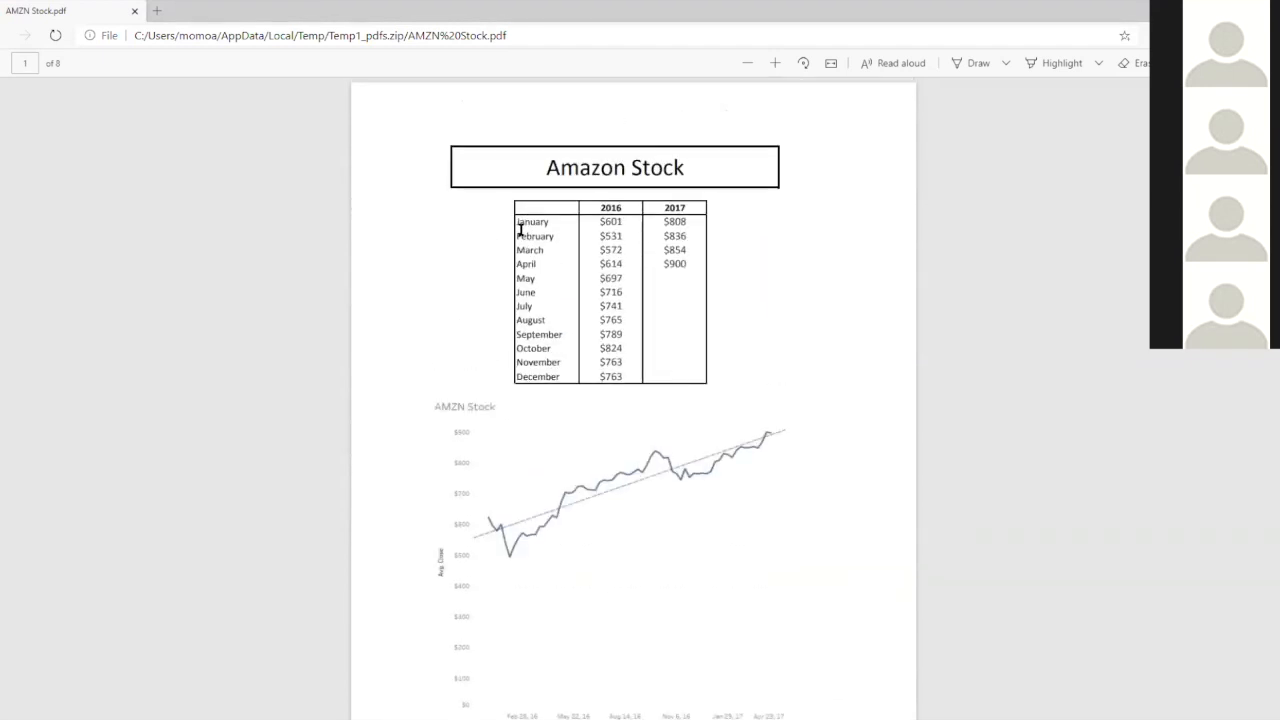
{"action": "scroll", "coordinate": [529, 213], "scroll_direction": "down", "scroll_amount": 7}
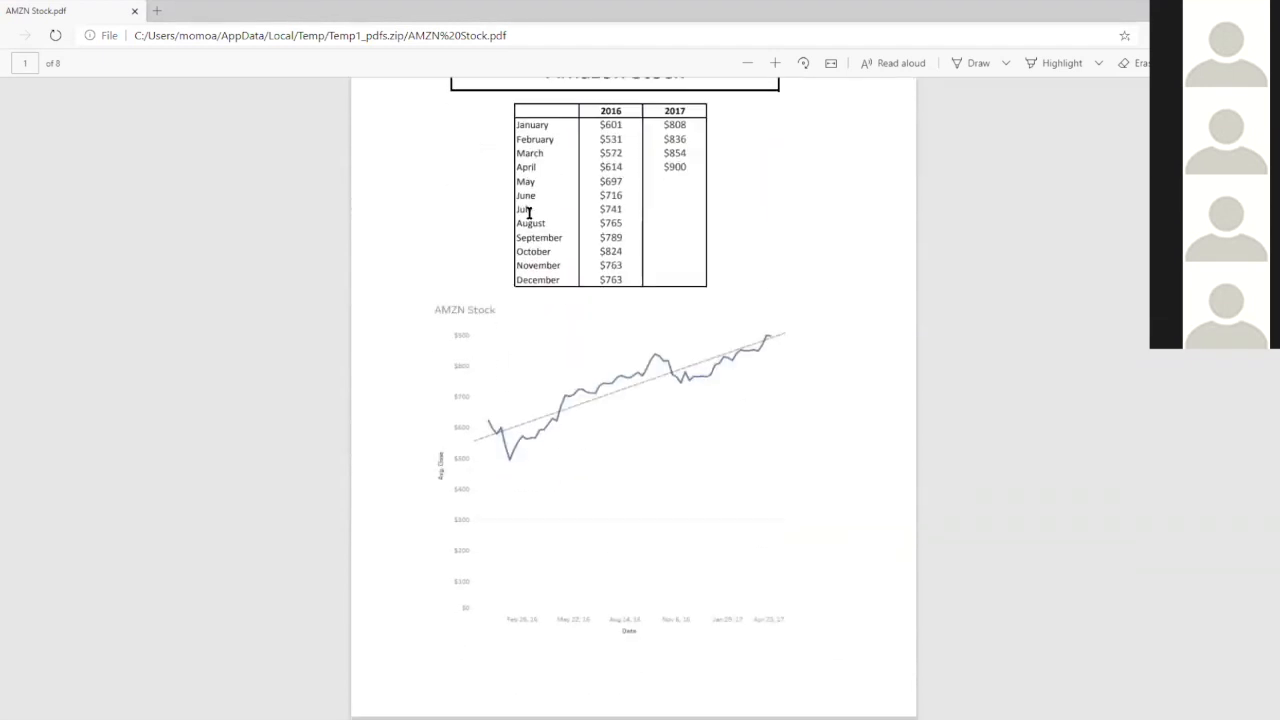
{"action": "scroll", "coordinate": [529, 213], "scroll_direction": "down", "scroll_amount": 10}
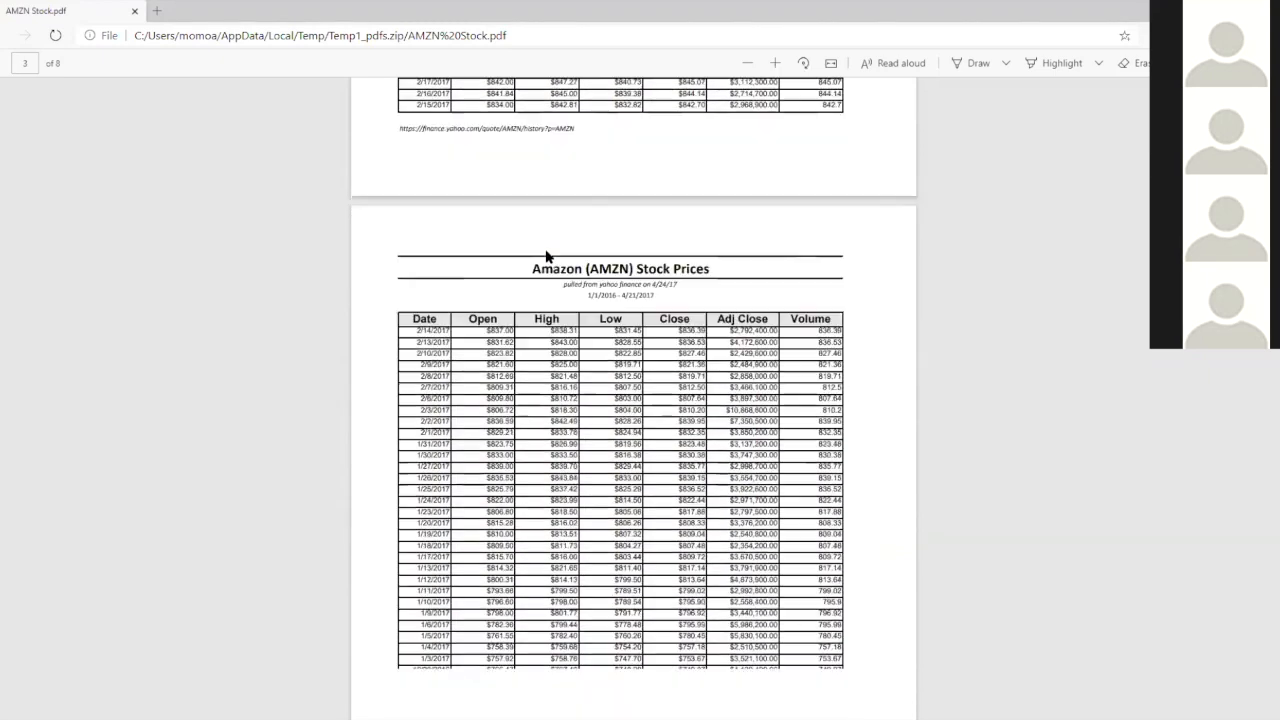
{"action": "scroll", "coordinate": [543, 197], "scroll_direction": "up", "scroll_amount": 14}
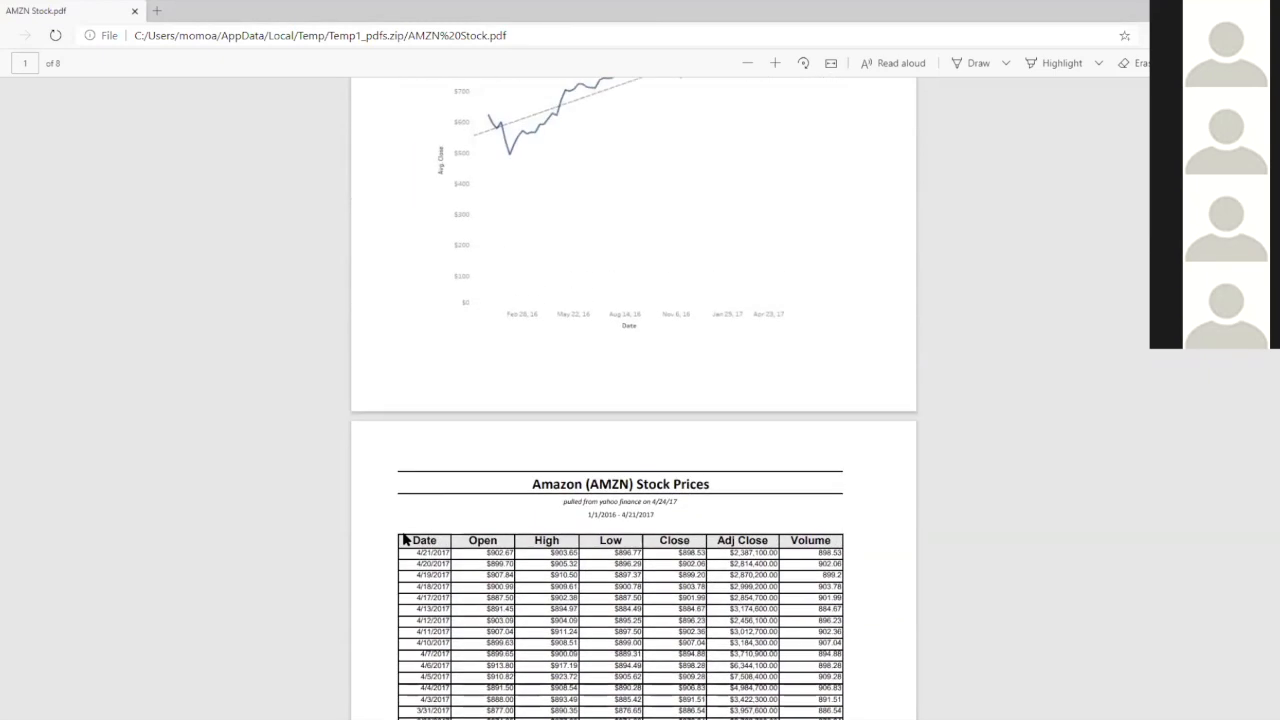
{"action": "scroll", "coordinate": [428, 450], "scroll_direction": "down", "scroll_amount": 1}
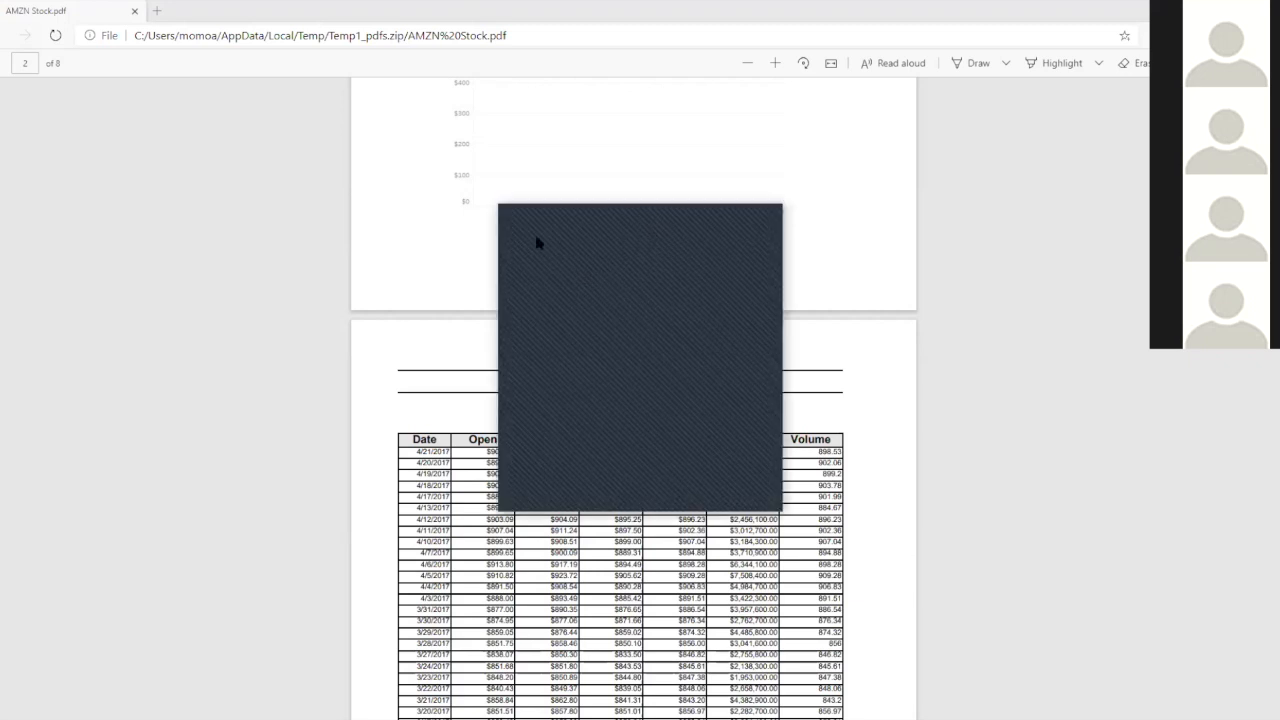
Switch back to Tableau Public and remove the table from the AMZN Stock data source canvas
{"action": "left_click_drag", "start_coordinate": [689, 219], "coordinate": [306, 217]}
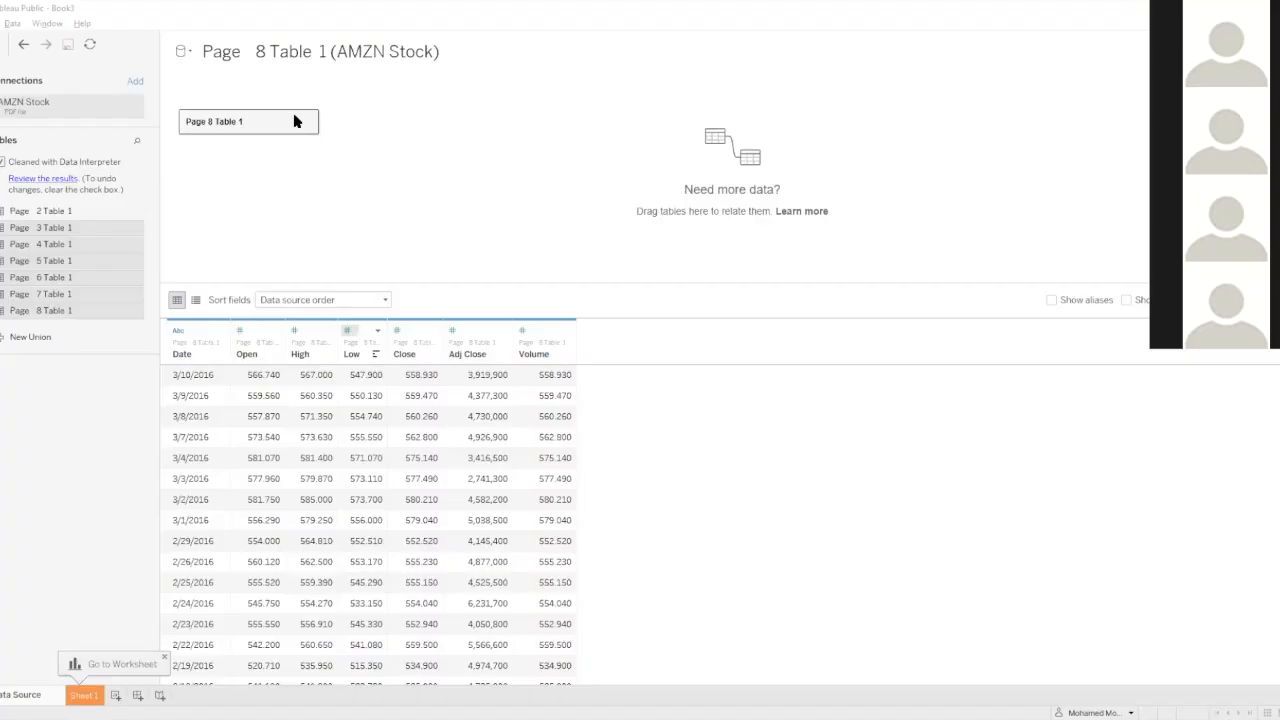
{"action": "right_click", "coordinate": [305, 121]}
{"action": "left_click", "coordinate": [331, 160]}
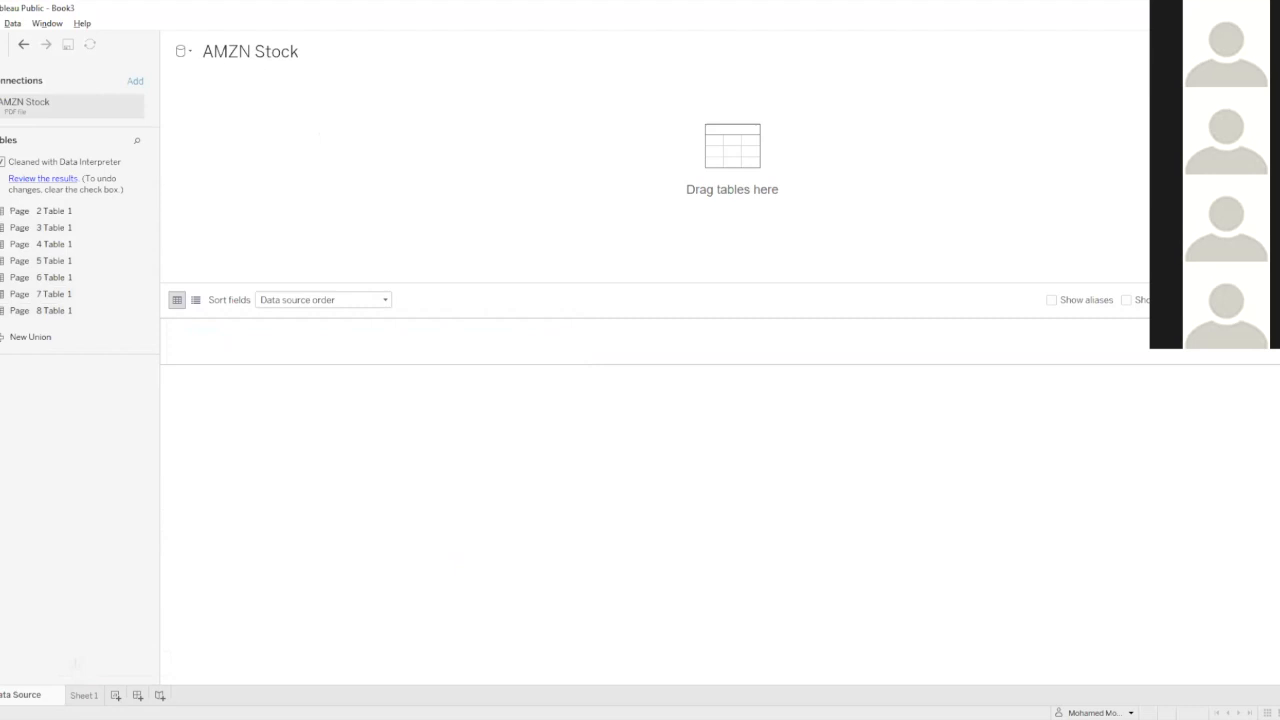
Start a new PDF file connection to AMZN Stock in the Downloads folder
{"action": "left_click", "coordinate": [1, 44]}
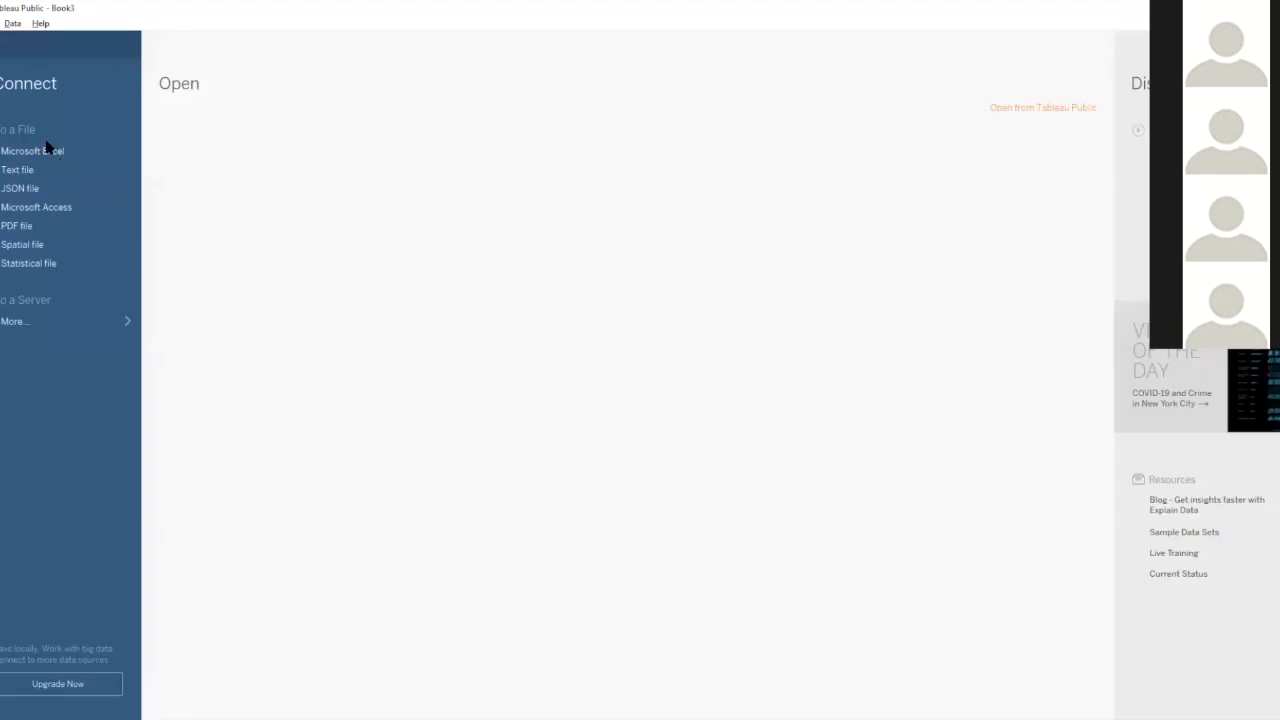
{"action": "left_click", "coordinate": [40, 233]}
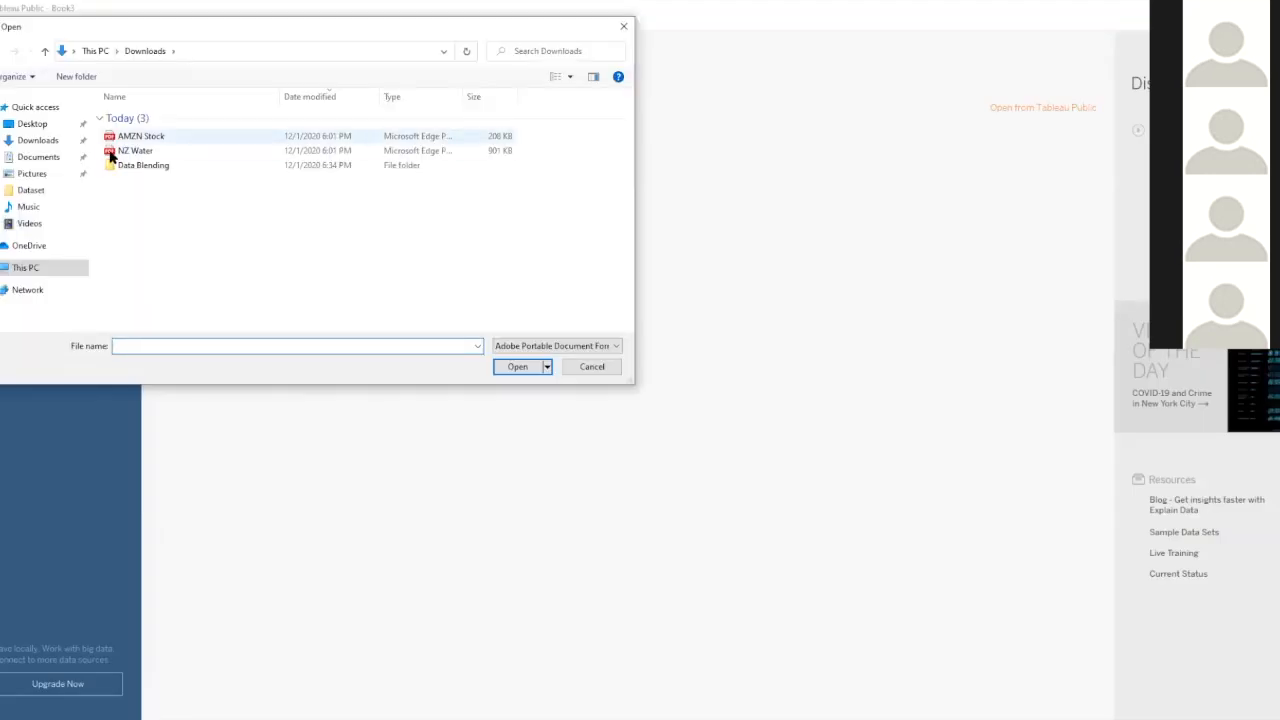
{"action": "left_click", "coordinate": [128, 140]}
{"action": "double_click", "coordinate": [128, 142]}
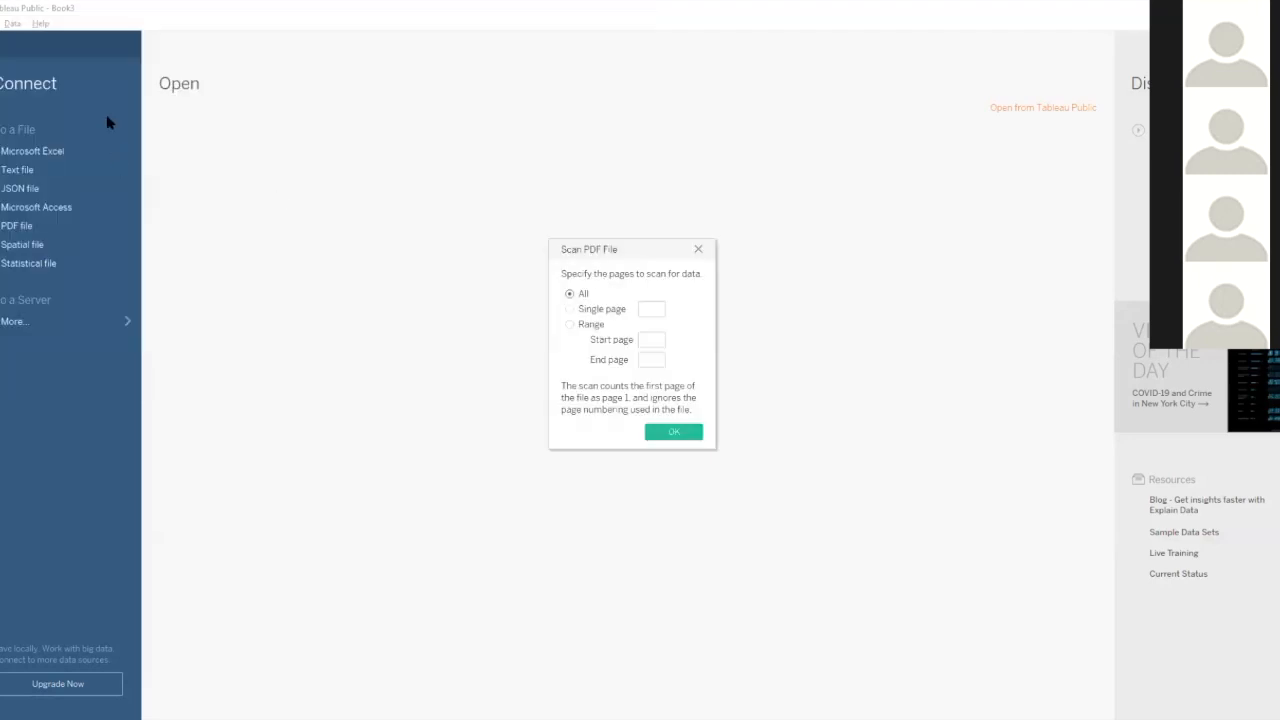
Scan the PDF for data in the page range 2 to 8
{"action": "left_click", "coordinate": [592, 326]}
{"action": "left_click", "coordinate": [650, 339]}
{"action": "type", "text": "2"}
{"action": "left_click", "coordinate": [656, 358]}
{"action": "type", "text": "8"}
{"action": "left_click", "coordinate": [662, 434]}
{"action": "left_click", "coordinate": [662, 434]}
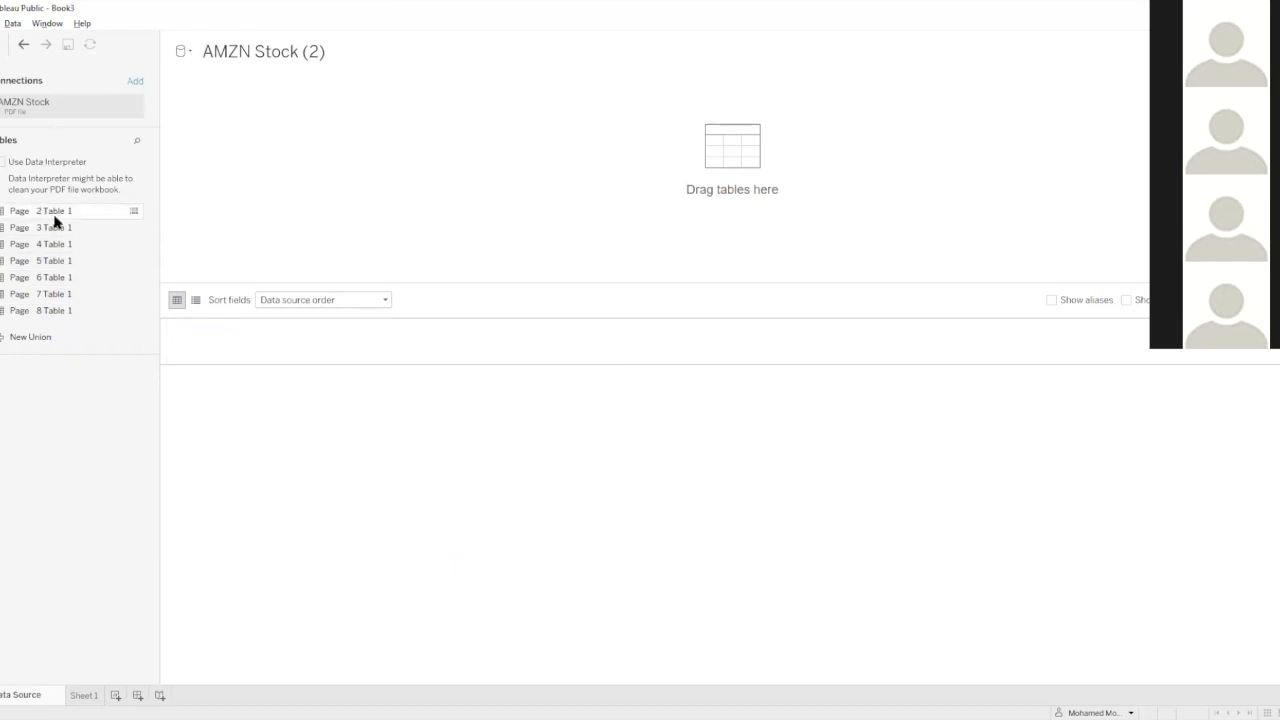
Add Page 2 Table 1 to the canvas with Data Interpreter cleaning, and set its Date field to the Date type
{"action": "left_click_drag", "start_coordinate": [49, 211], "coordinate": [252, 129]}
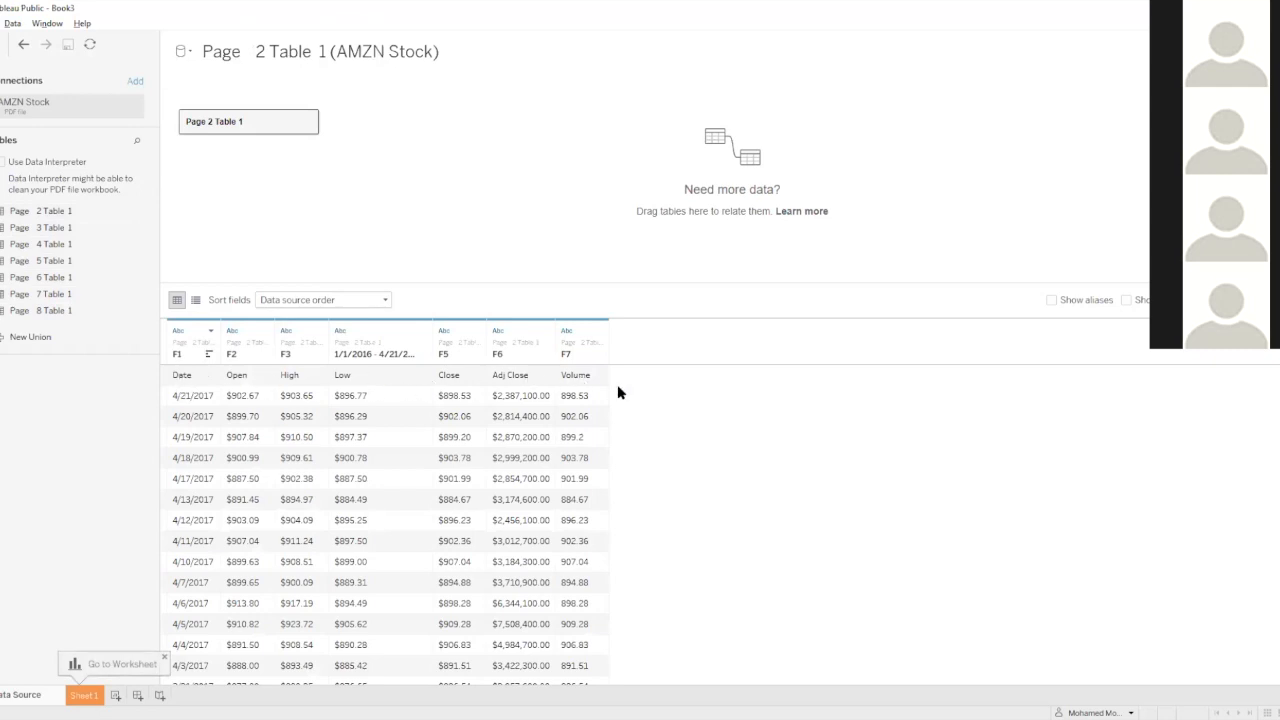
{"action": "left_click", "coordinate": [3, 163]}
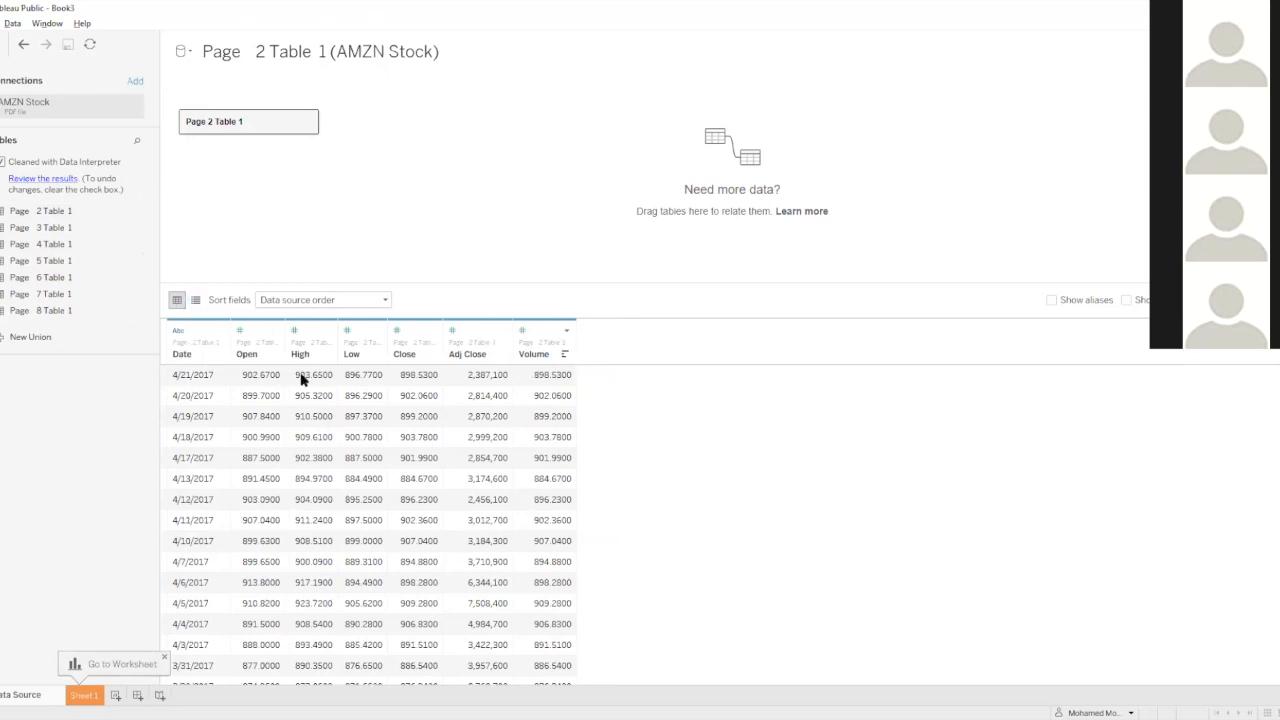
{"action": "left_click", "coordinate": [180, 332]}
{"action": "left_click", "coordinate": [190, 395]}
Bring the Page 3, Page 4 and Page 5 tables onto the canvas one after another
{"action": "left_click_drag", "start_coordinate": [59, 227], "coordinate": [209, 126]}
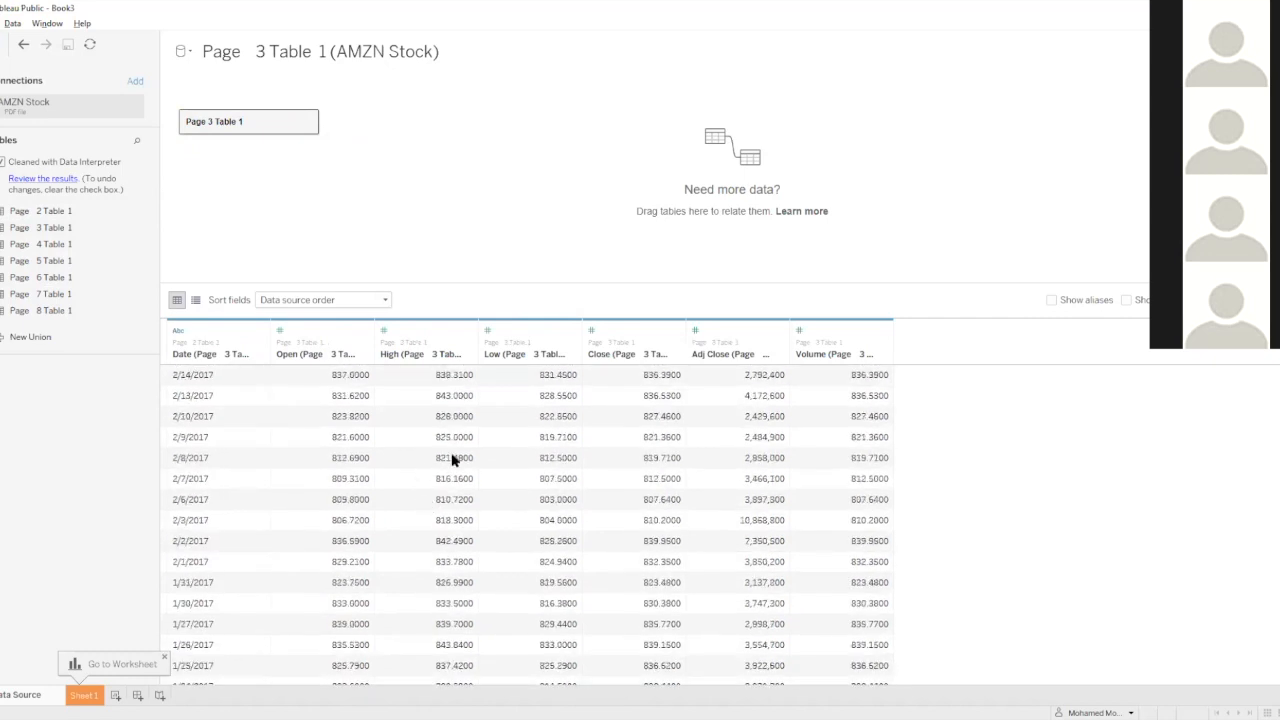
{"action": "left_click_drag", "start_coordinate": [49, 246], "coordinate": [203, 126]}
{"action": "left_click_drag", "start_coordinate": [32, 263], "coordinate": [177, 158]}
Union the Page 6, Page 7 and Page 8 tables with Page 5 Table 1 on the canvas
{"action": "left_click", "coordinate": [46, 279]}
{"action": "left_click", "coordinate": [46, 310], "text": "shift"}
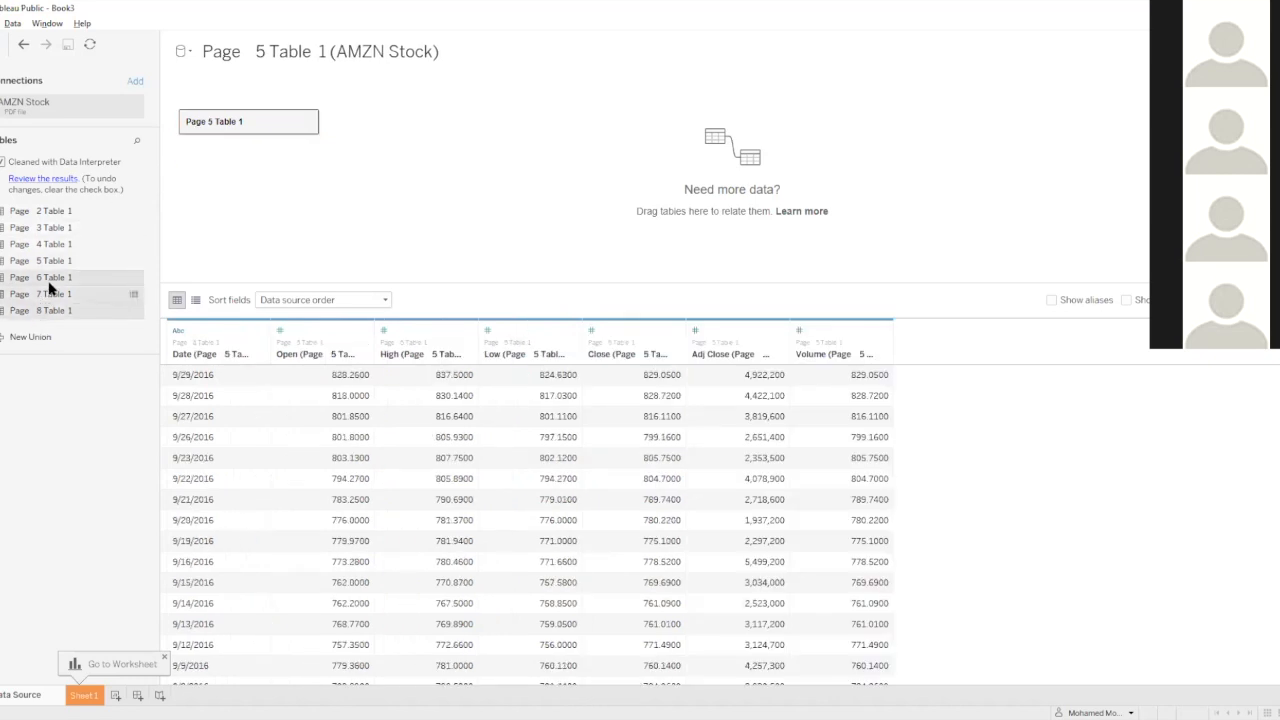
{"action": "left_click_drag", "start_coordinate": [46, 280], "coordinate": [210, 147]}
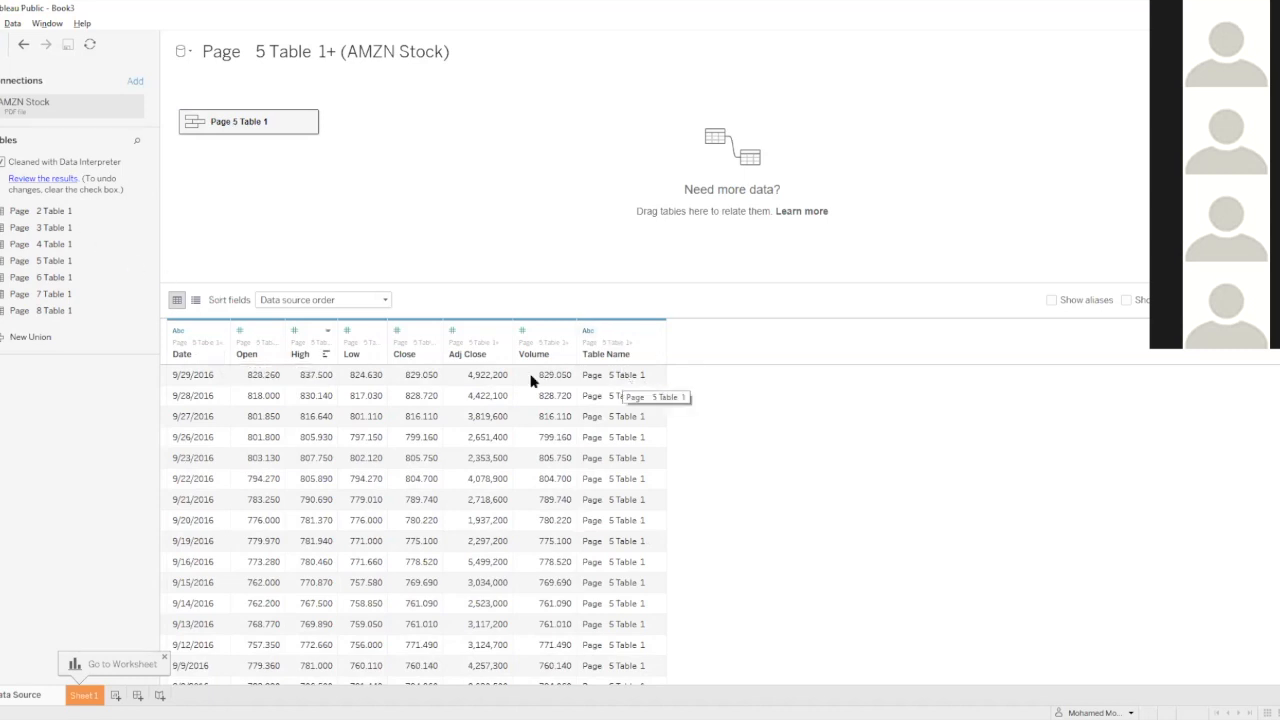
Hide the Table Name field of the unioned table and change the Date field's data type to Date
{"action": "left_click", "coordinate": [612, 376]}
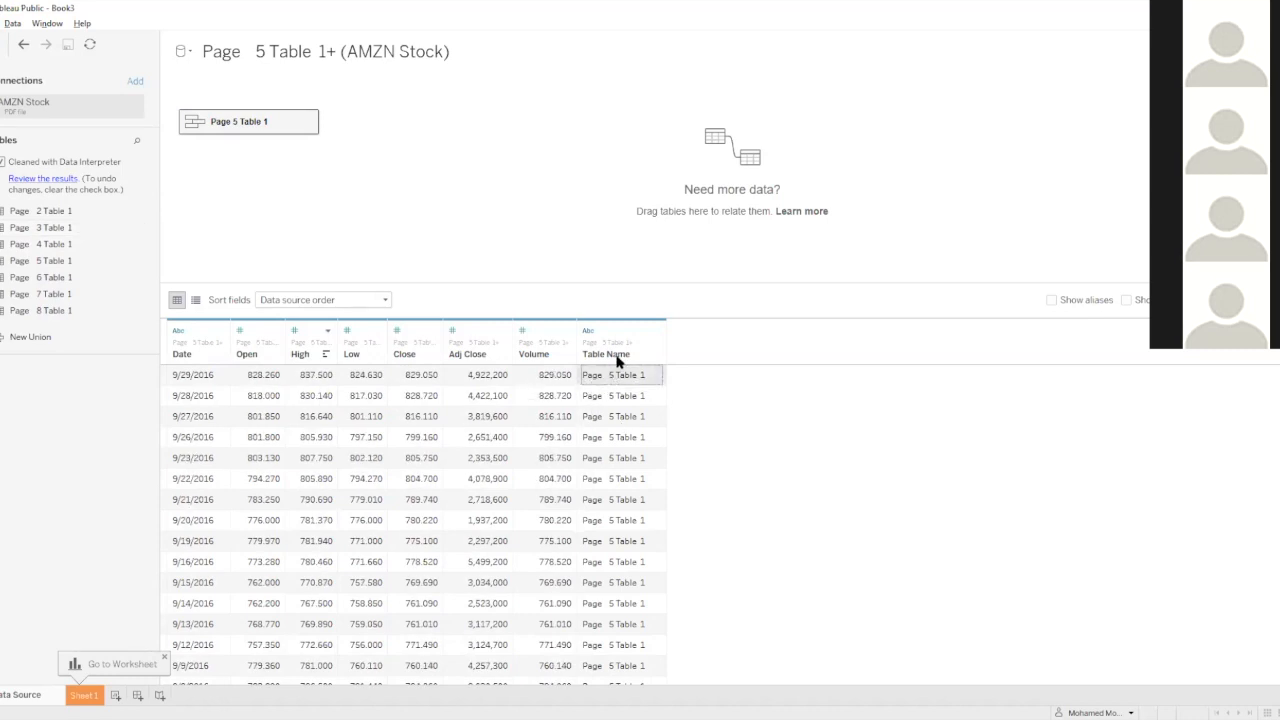
{"action": "scroll", "coordinate": [466, 474], "scroll_direction": "down", "scroll_amount": 10}
{"action": "scroll", "coordinate": [529, 510], "scroll_direction": "down", "scroll_amount": 20}
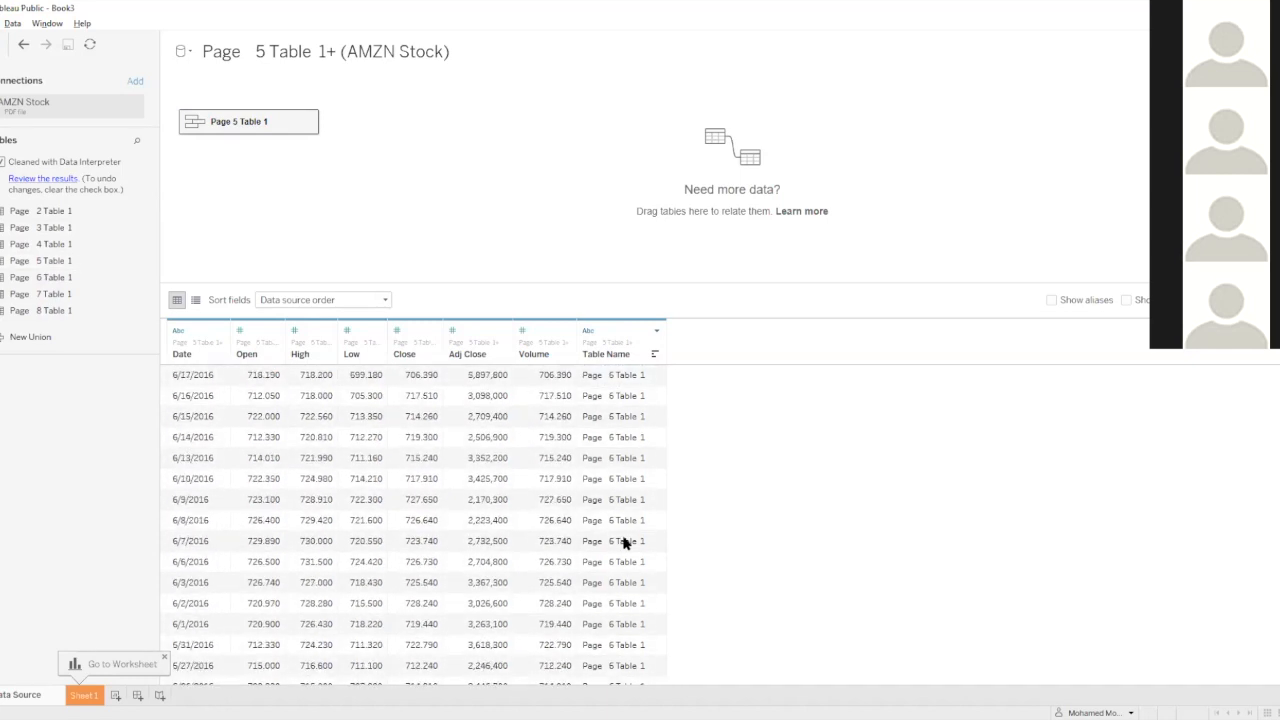
{"action": "scroll", "coordinate": [594, 503], "scroll_direction": "down", "scroll_amount": 5}
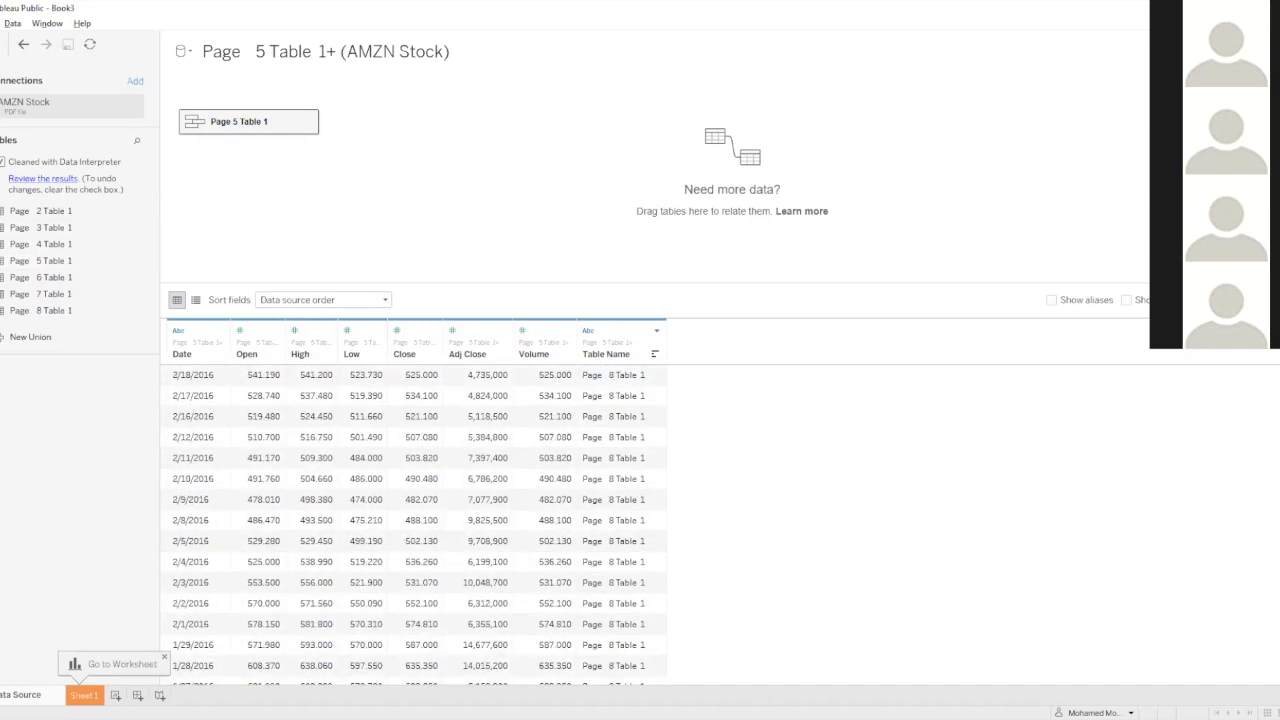
{"action": "scroll", "coordinate": [413, 525], "scroll_direction": "down", "scroll_amount": 6}
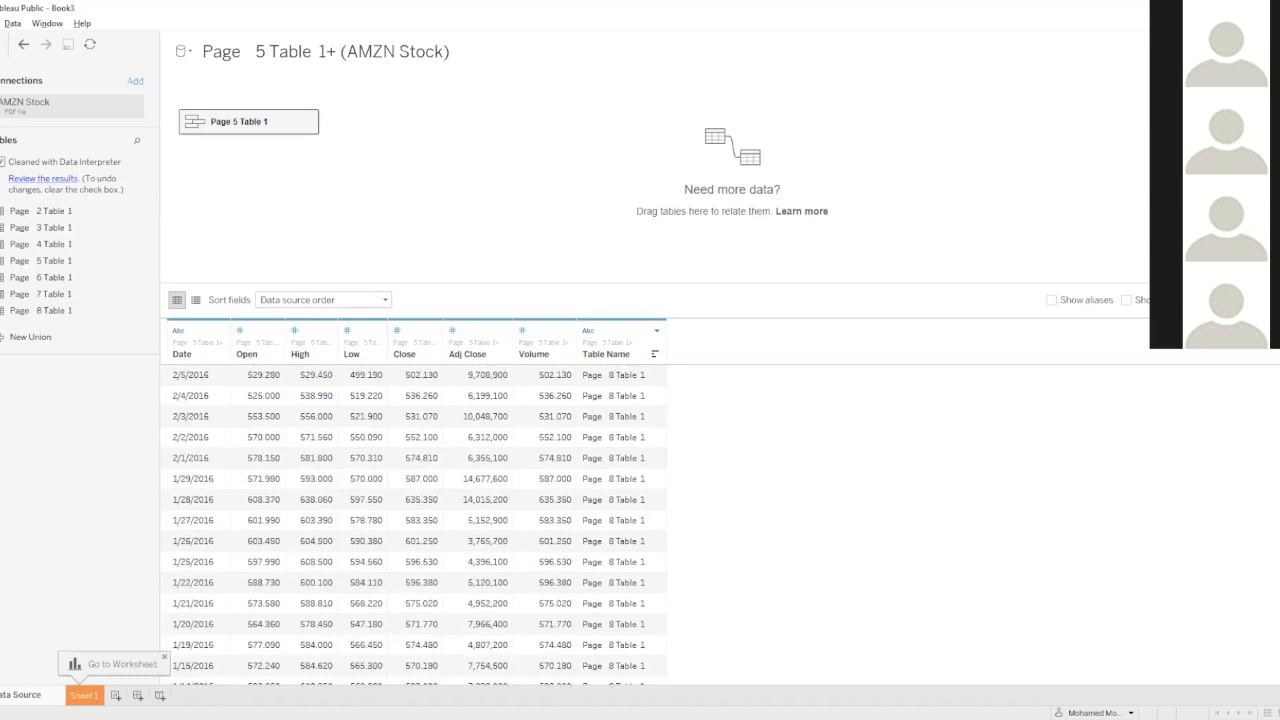
{"action": "scroll", "coordinate": [600, 450], "scroll_direction": "up", "scroll_amount": 20}
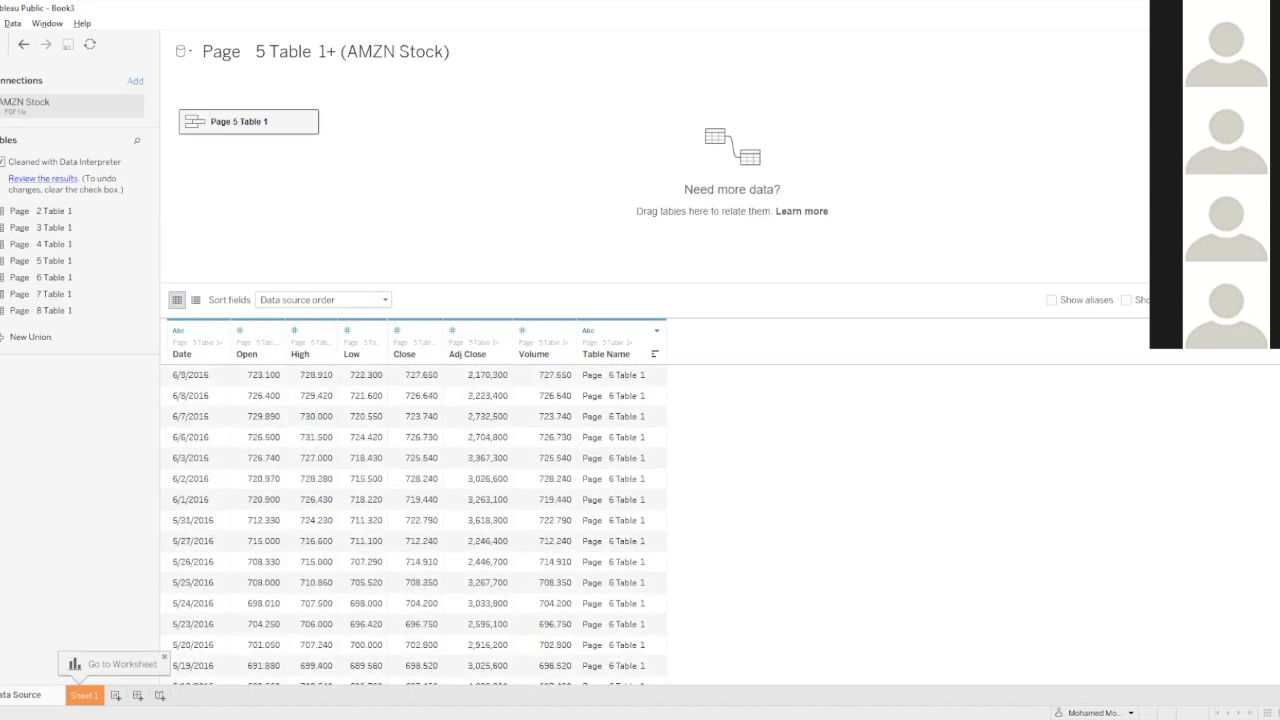
{"action": "right_click", "coordinate": [615, 333]}
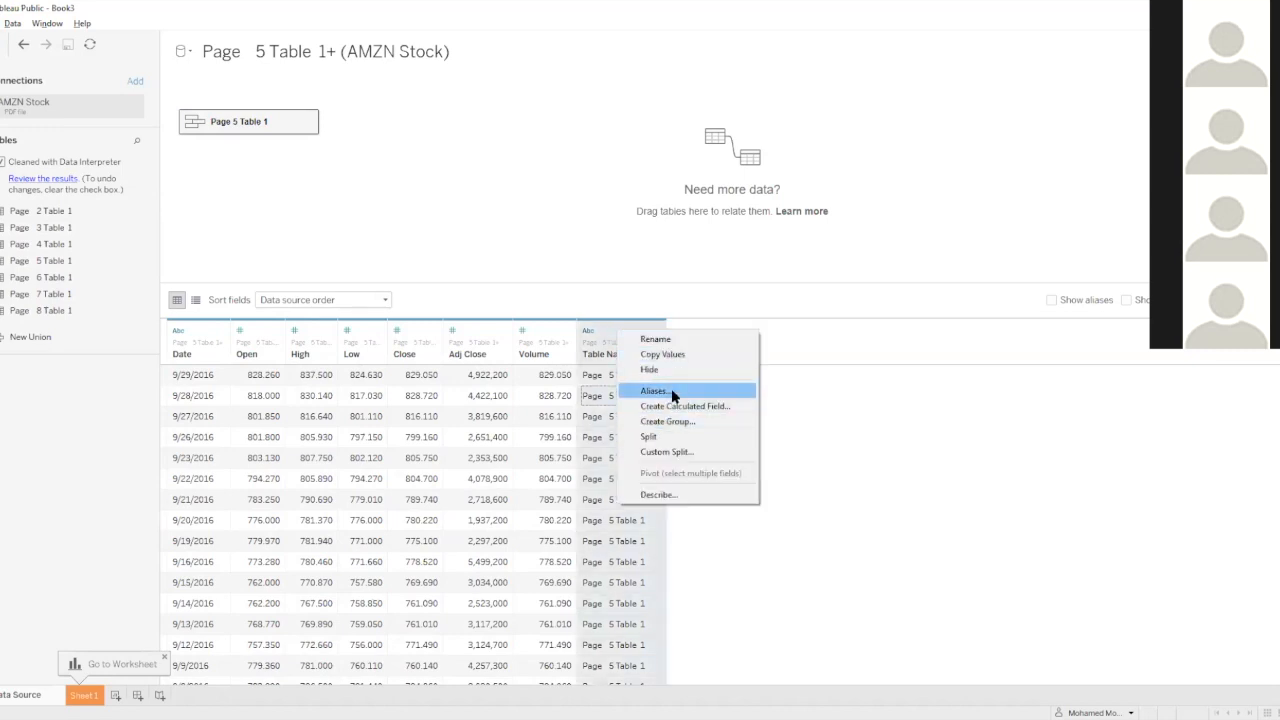
{"action": "left_click", "coordinate": [648, 370]}
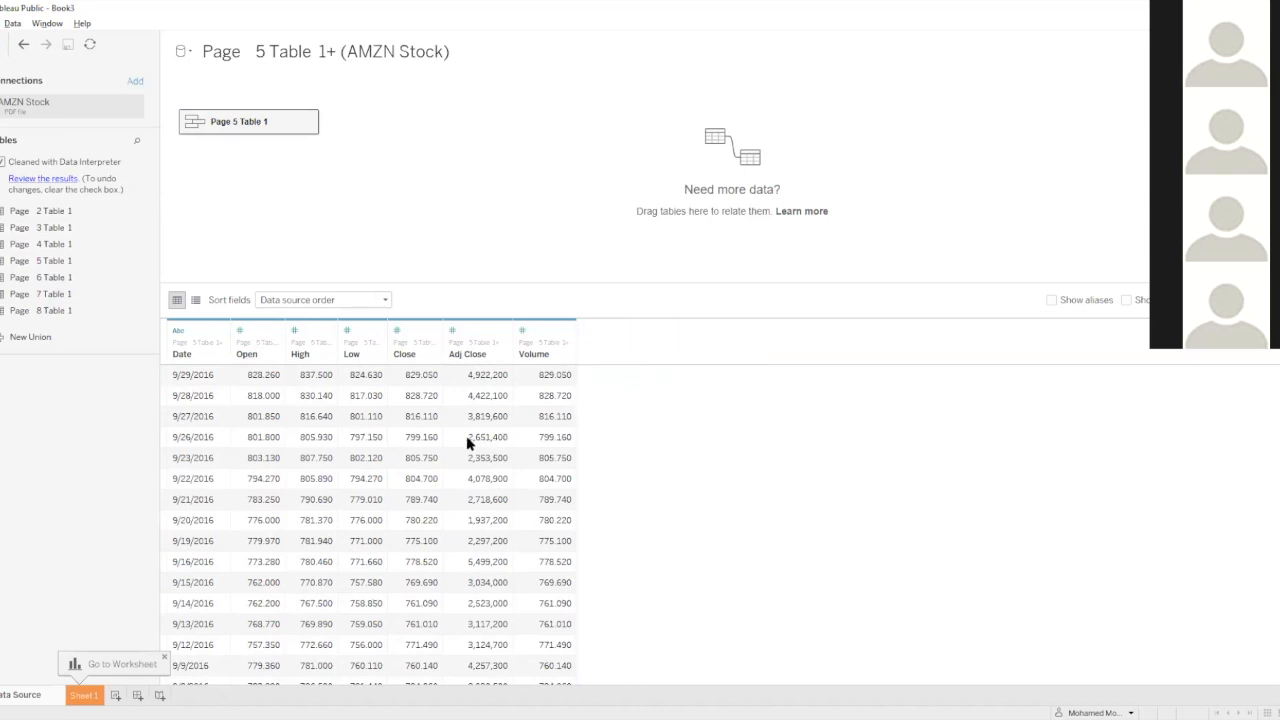
{"action": "left_click", "coordinate": [176, 331]}
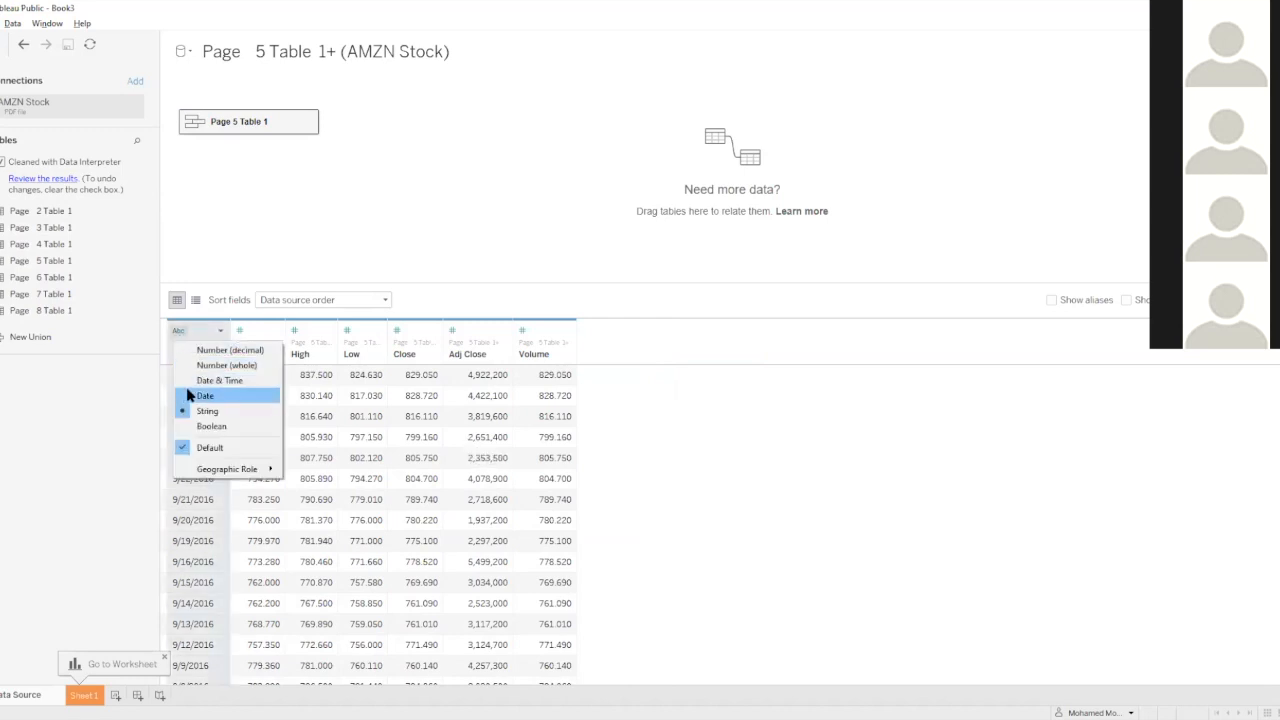
{"action": "left_click", "coordinate": [187, 395]}
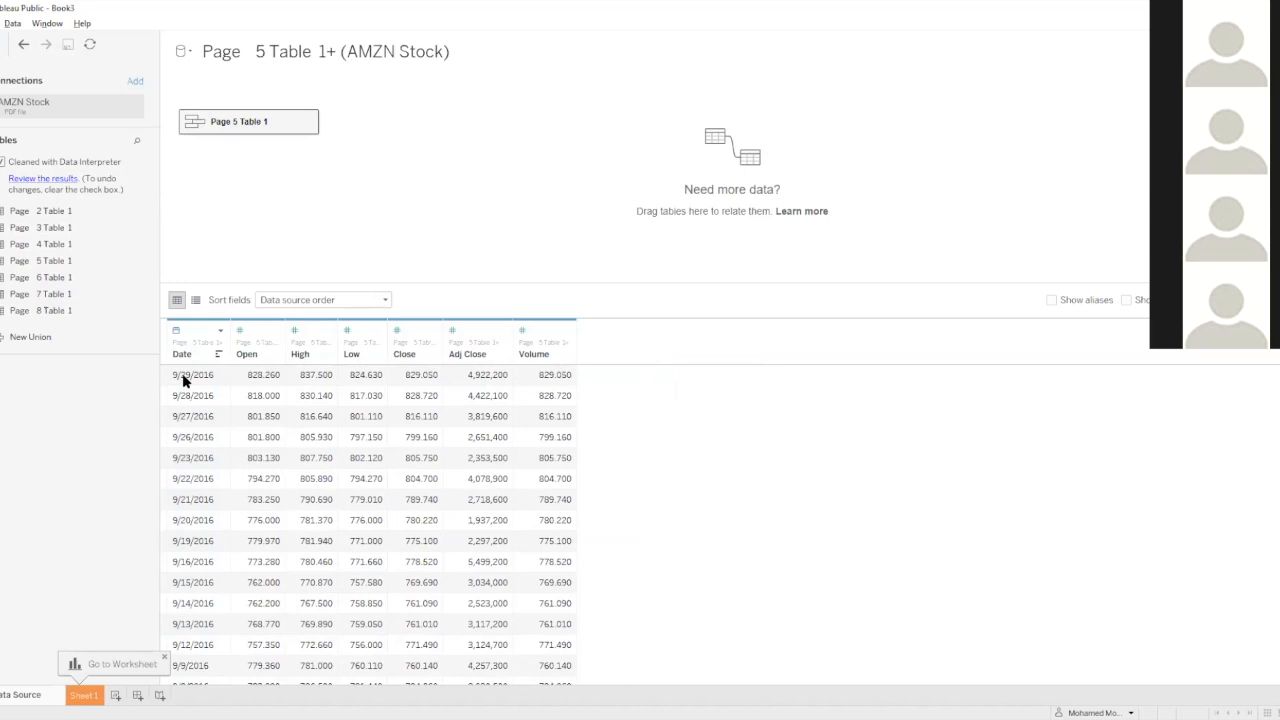